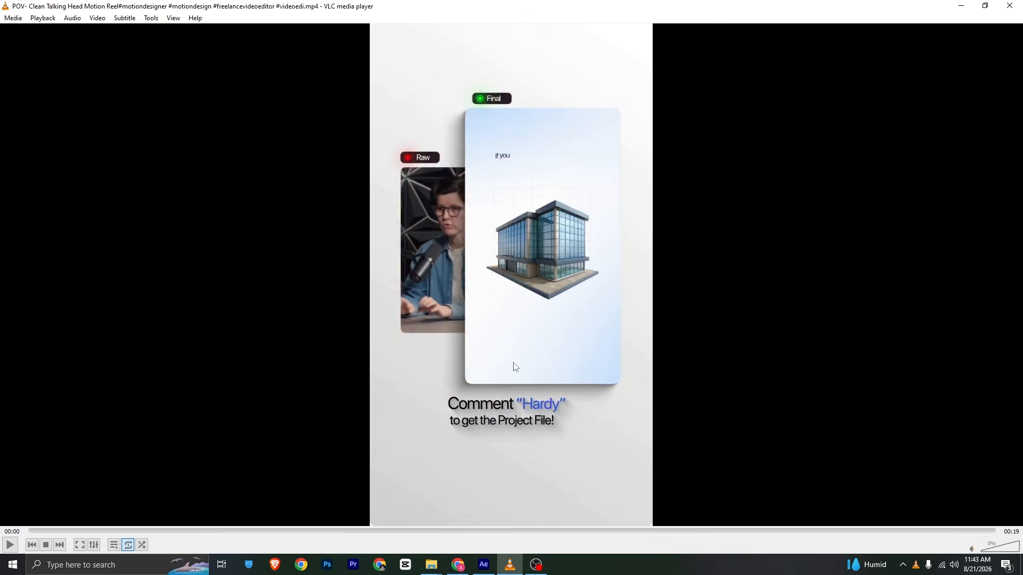
# - Switch to After Effects and create a white Solid Fill layer in Comp 1
pyautogui.click(490, 568)
pyautogui.click(503, 568)
pyautogui.moveTo(486, 570)
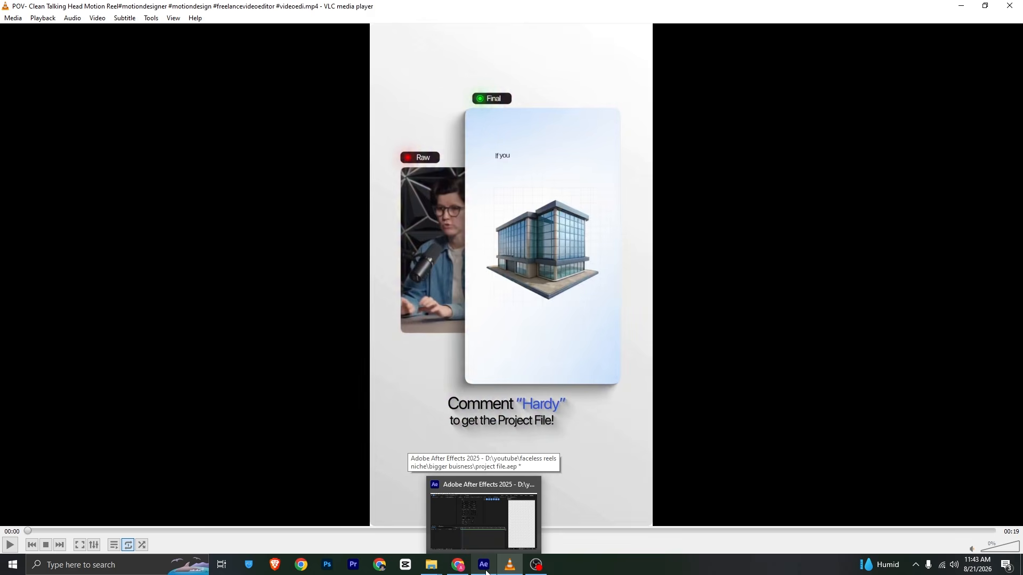
pyautogui.click(489, 571)
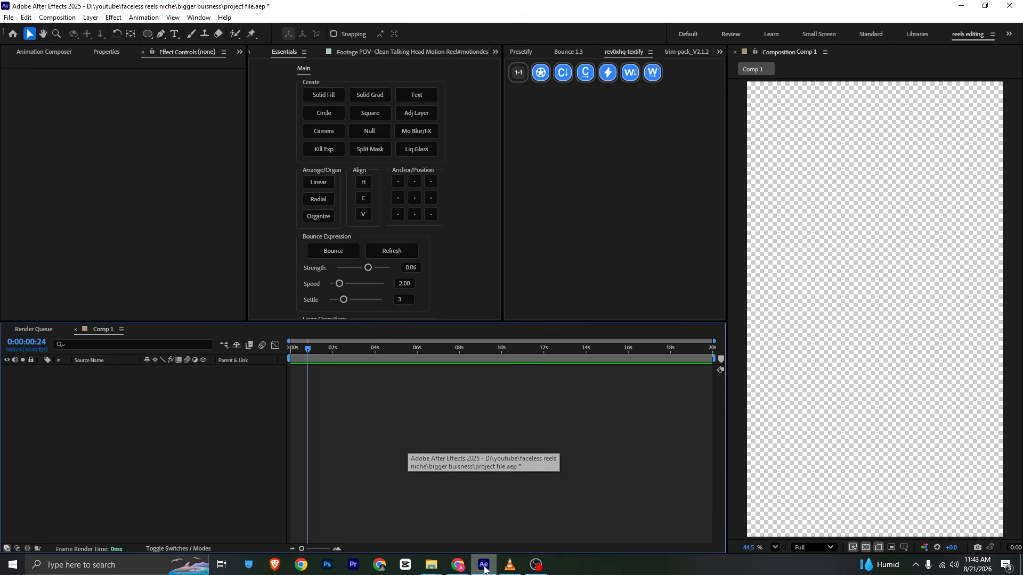
pyautogui.click(333, 97)
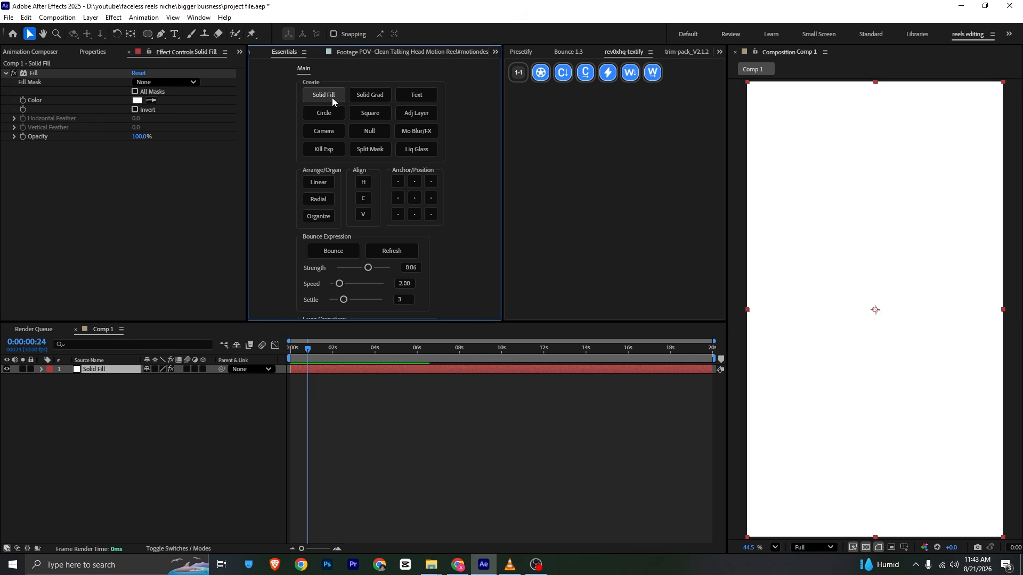
# - Apply the 4-Color Gradient effect to the Solid Fill layer
pyautogui.hotkey('ctrl', 'space')
pyautogui.write('4')
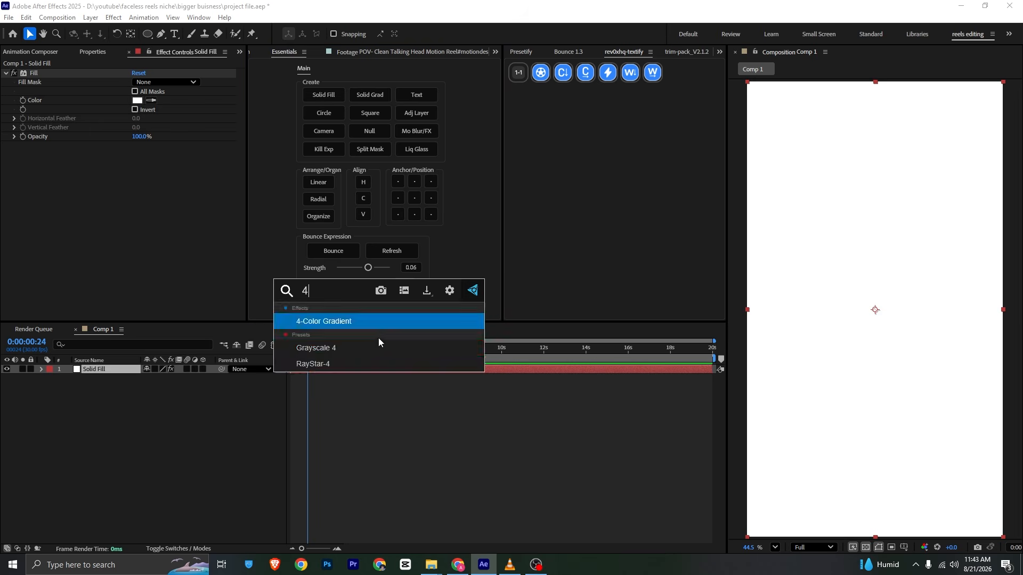
pyautogui.click(350, 321)
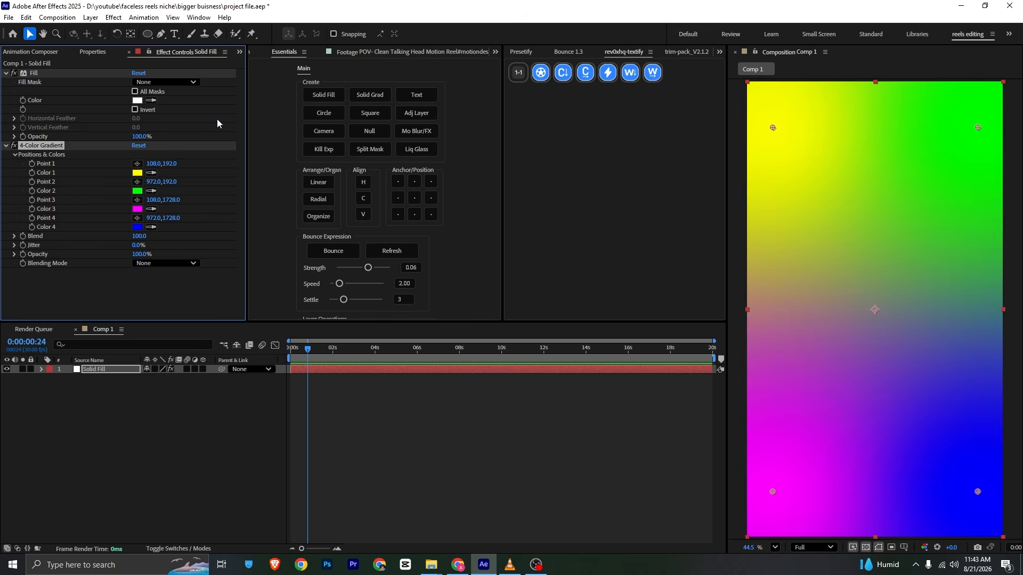
# - Show the reference footage and move the four gradient points outward, to about (52, 37), (970, 98), (113, 1829) and (1012, 1858)
pyautogui.click(408, 52)
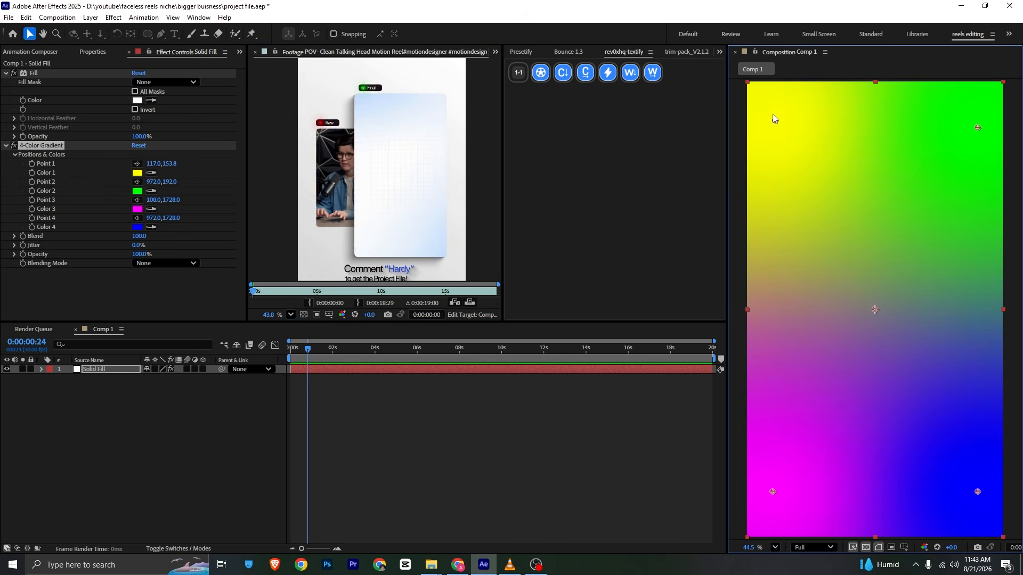
pyautogui.moveTo(773, 129); pyautogui.dragTo(759, 91)
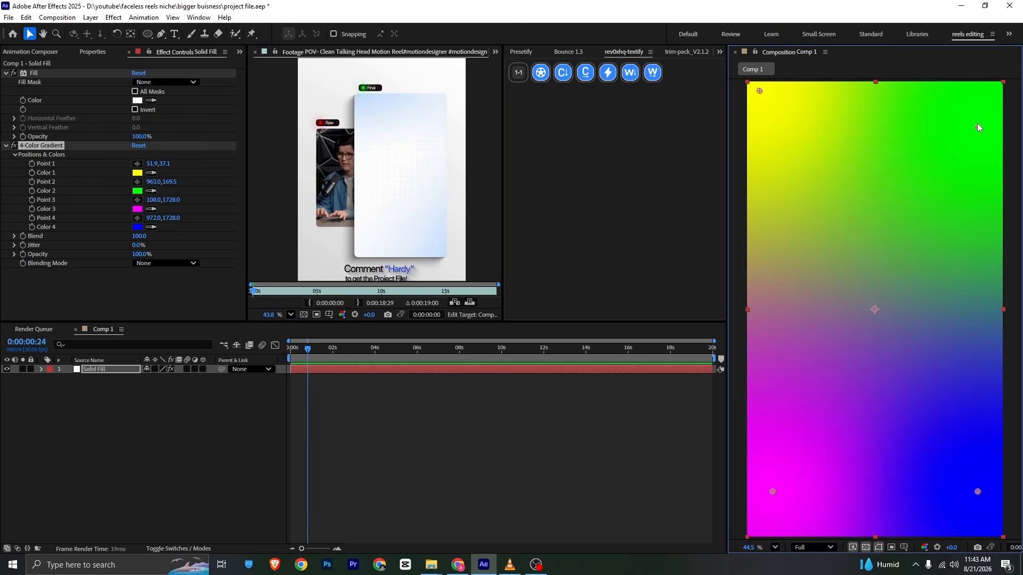
pyautogui.moveTo(978, 128); pyautogui.dragTo(977, 105)
pyautogui.moveTo(773, 492); pyautogui.dragTo(773, 516)
pyautogui.moveTo(978, 492); pyautogui.dragTo(987, 523)
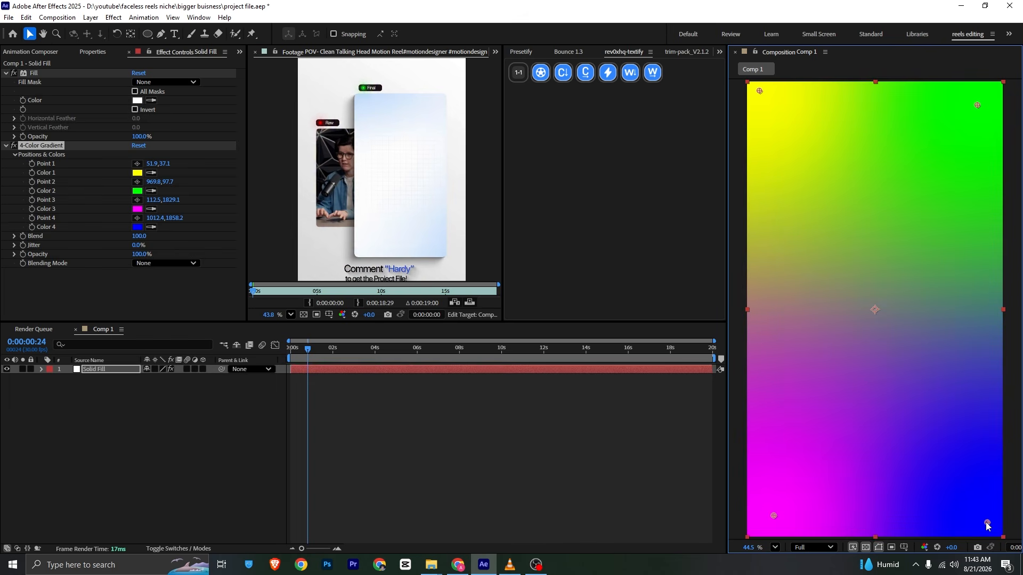
# - Set the gradient's Color 1 to light blue 64E0FF and sample the same blue for Color 4
pyautogui.click(137, 174)
pyautogui.click(535, 282)
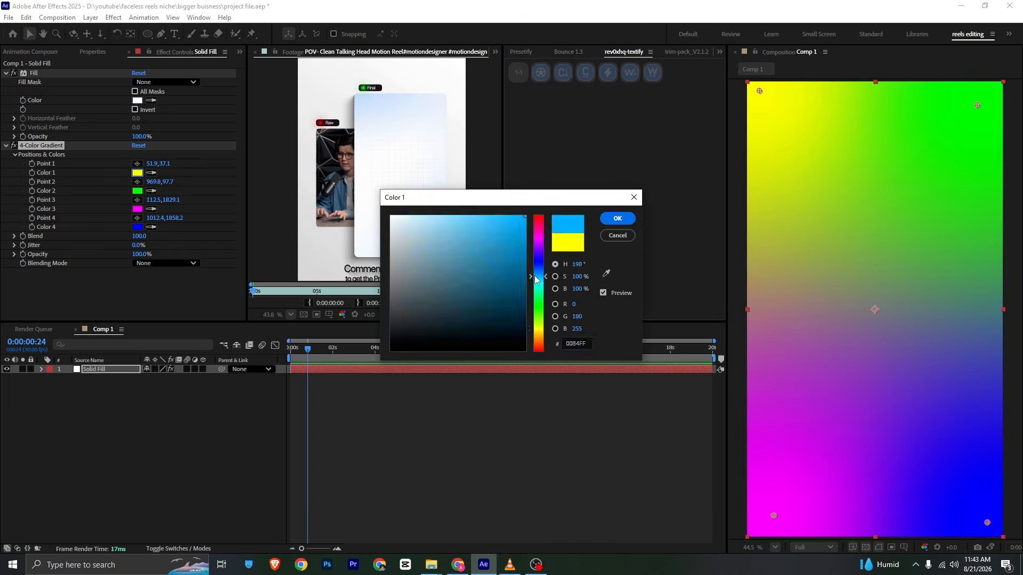
pyautogui.moveTo(517, 269)
pyautogui.mouseDown()
pyautogui.moveTo(500, 221)
pyautogui.moveTo(473, 216)
pyautogui.mouseUp()
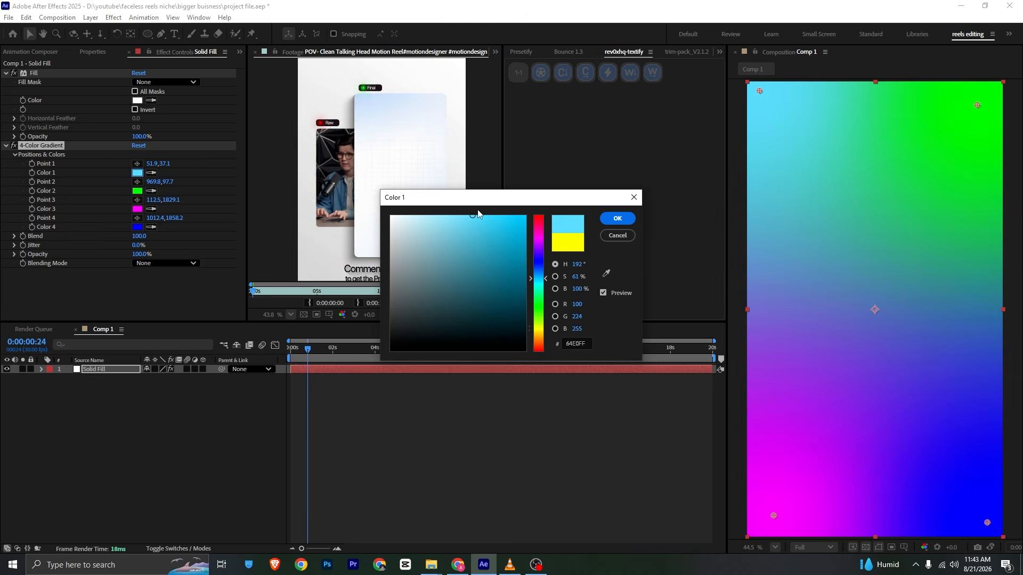
pyautogui.click(617, 219)
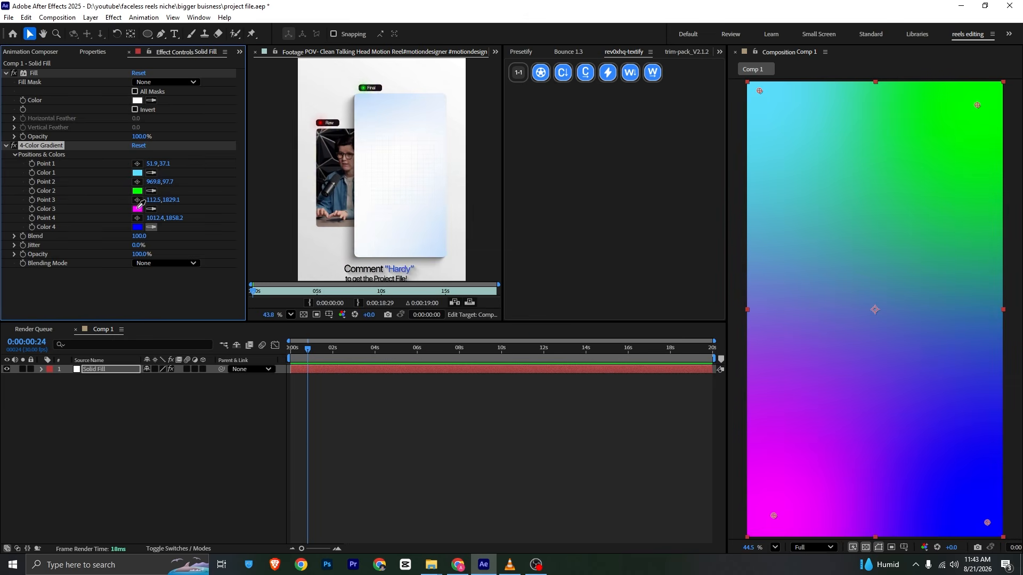
pyautogui.click(139, 171)
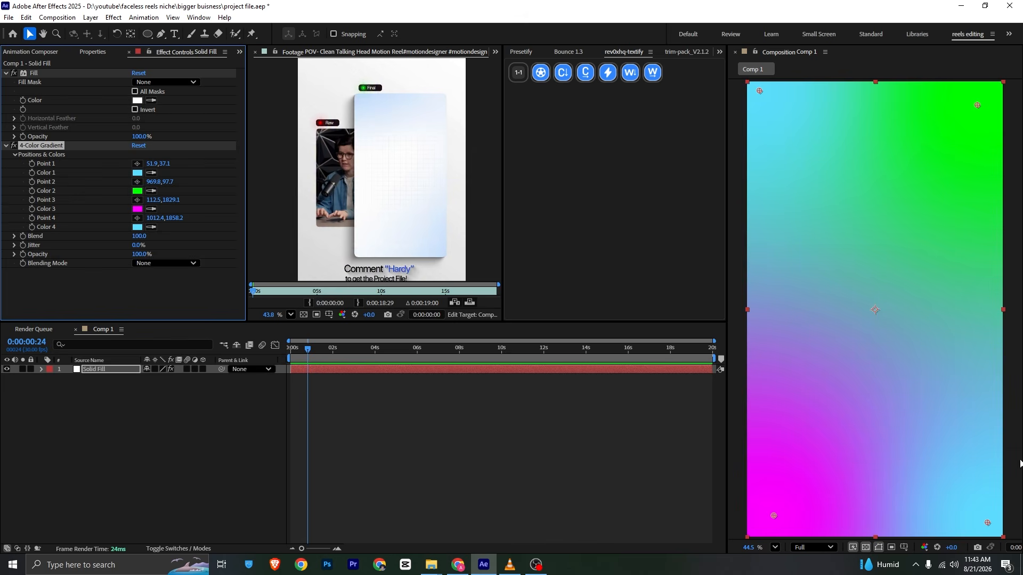
# - Set the gradient's Color 2 and Color 3 to white (FFFFFF)
pyautogui.click(141, 191)
pyautogui.moveTo(414, 233)
pyautogui.mouseDown()
pyautogui.moveTo(324, 426)
pyautogui.moveTo(344, 173)
pyautogui.mouseUp()
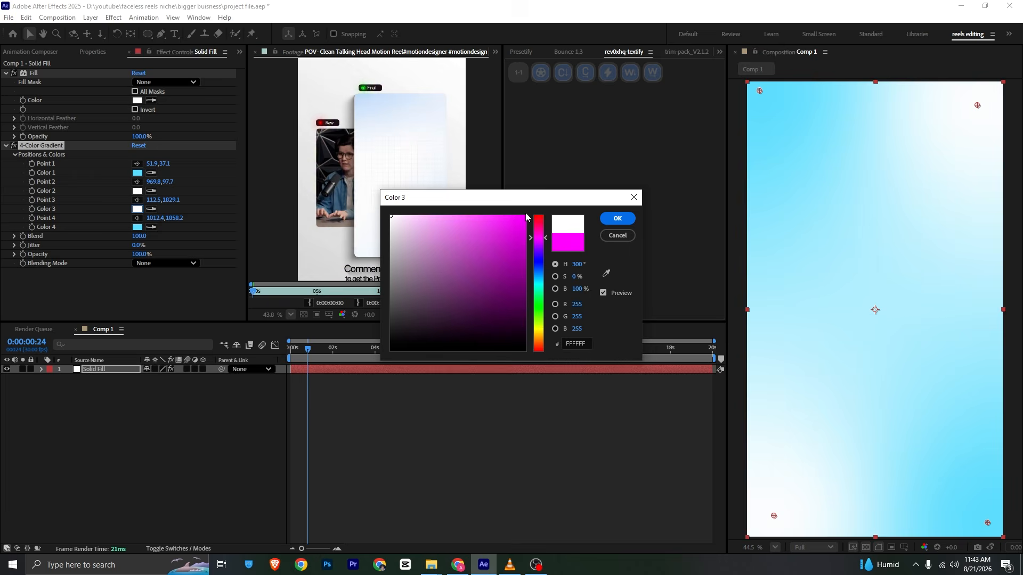
pyautogui.click(606, 220)
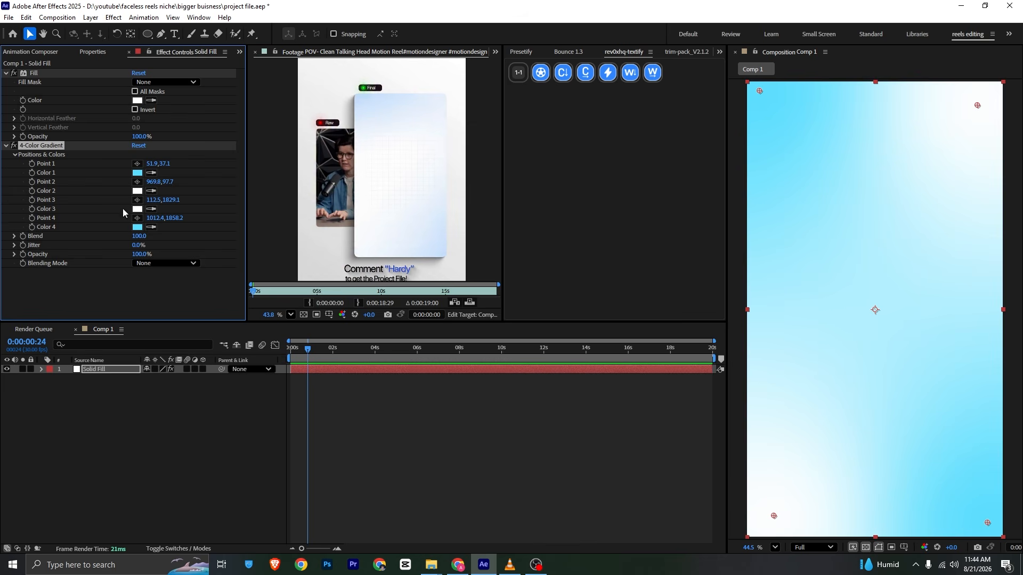
# - Move gradient Points 1, 2 and 3 inward to about (81, 98), (875, 291) and (252, 1620), and save the project
pyautogui.moveTo(758, 94)
pyautogui.mouseDown()
pyautogui.moveTo(826, 194)
pyautogui.moveTo(769, 109)
pyautogui.mouseUp()
pyautogui.moveTo(977, 104); pyautogui.dragTo(955, 152)
pyautogui.moveTo(775, 516); pyautogui.dragTo(808, 468)
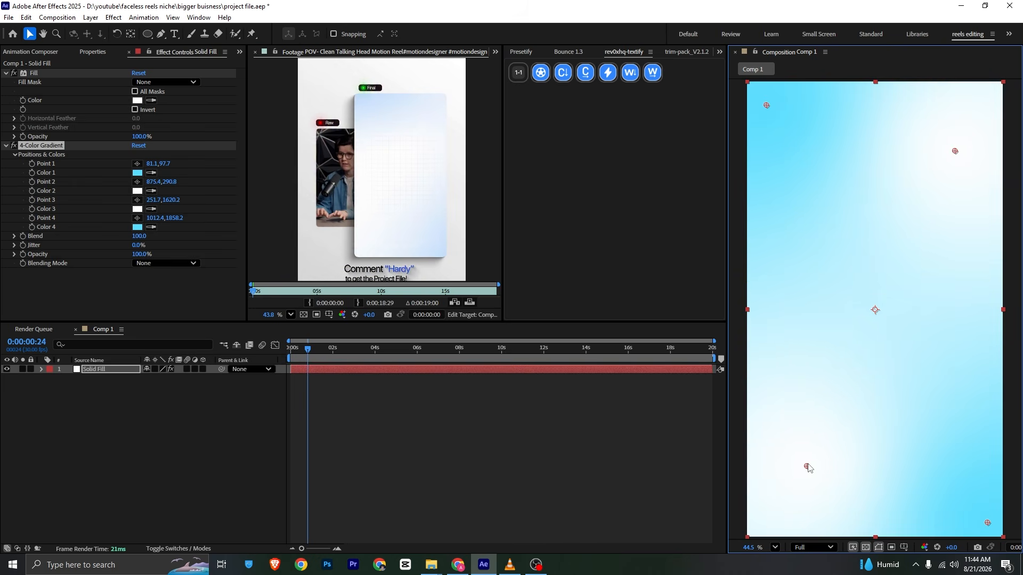
pyautogui.click(179, 474)
pyautogui.hotkey('ctrl', 's')
# - Apply the Grid effect to the Solid Fill layer and size it from Width & Height Sliders
pyautogui.click(134, 373)
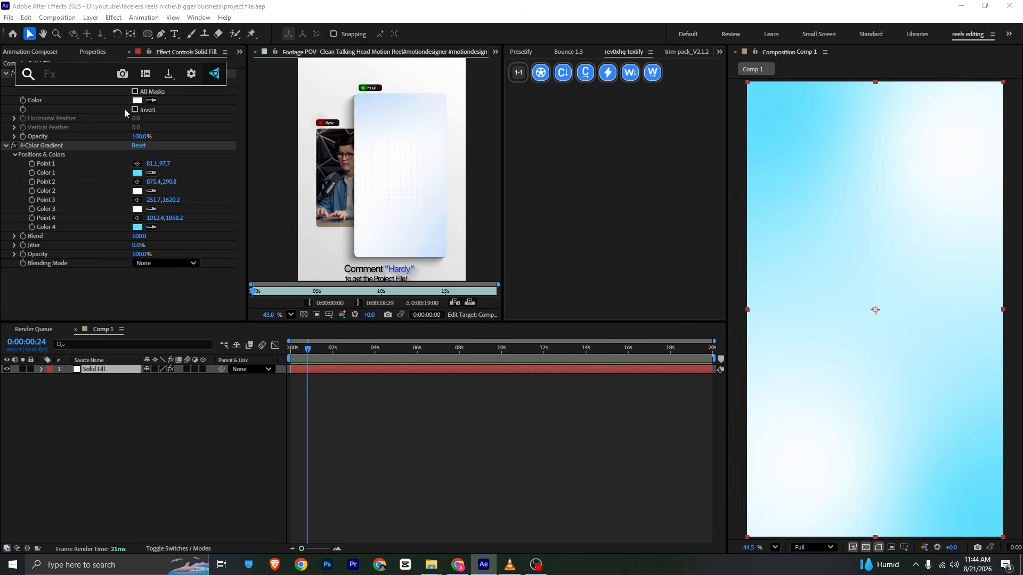
pyautogui.hotkey('ctrl', 'space')
pyautogui.write('gr')
pyautogui.click(105, 139)
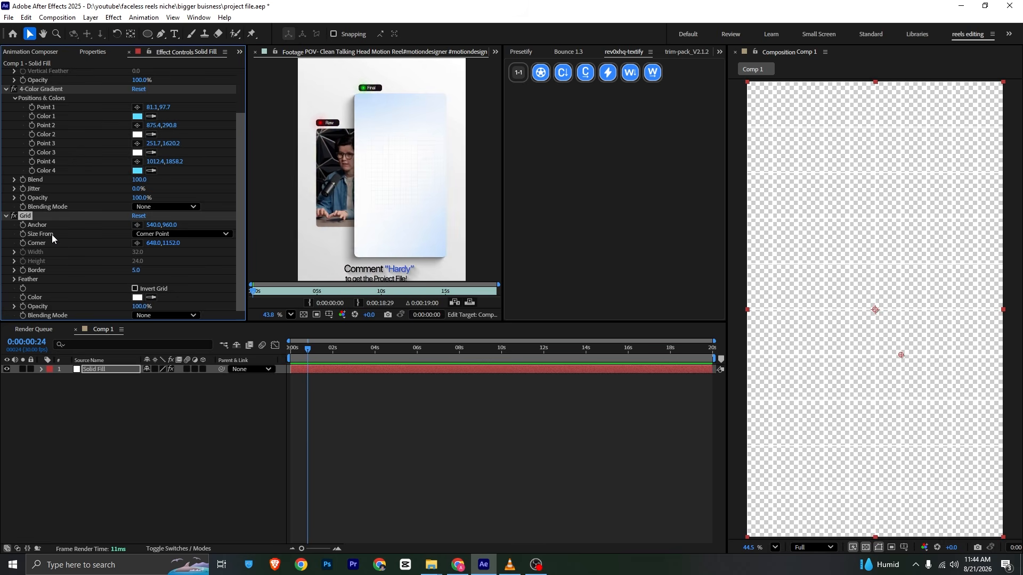
pyautogui.click(201, 235)
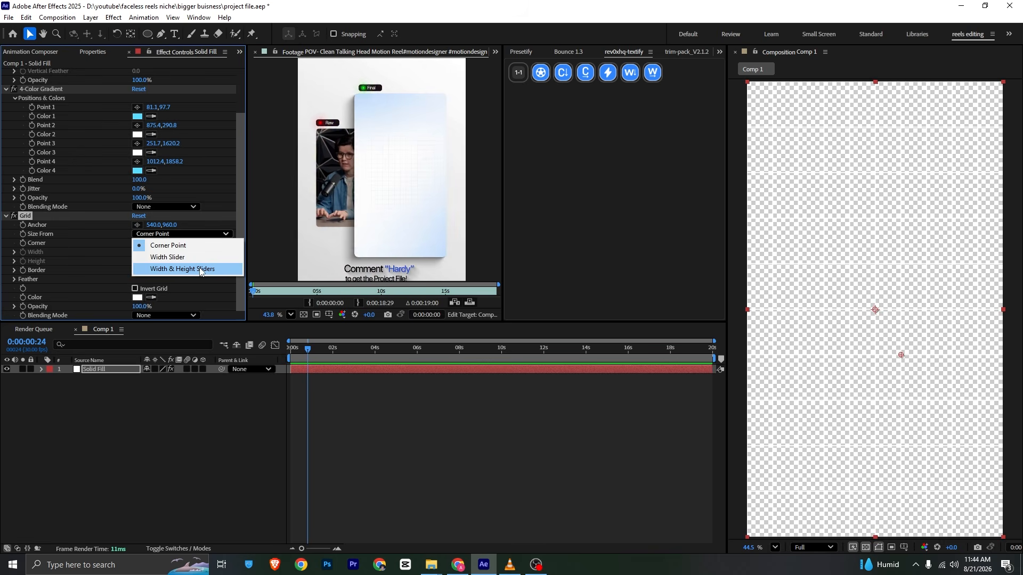
pyautogui.click(200, 268)
pyautogui.scroll(-2, 85, 237)
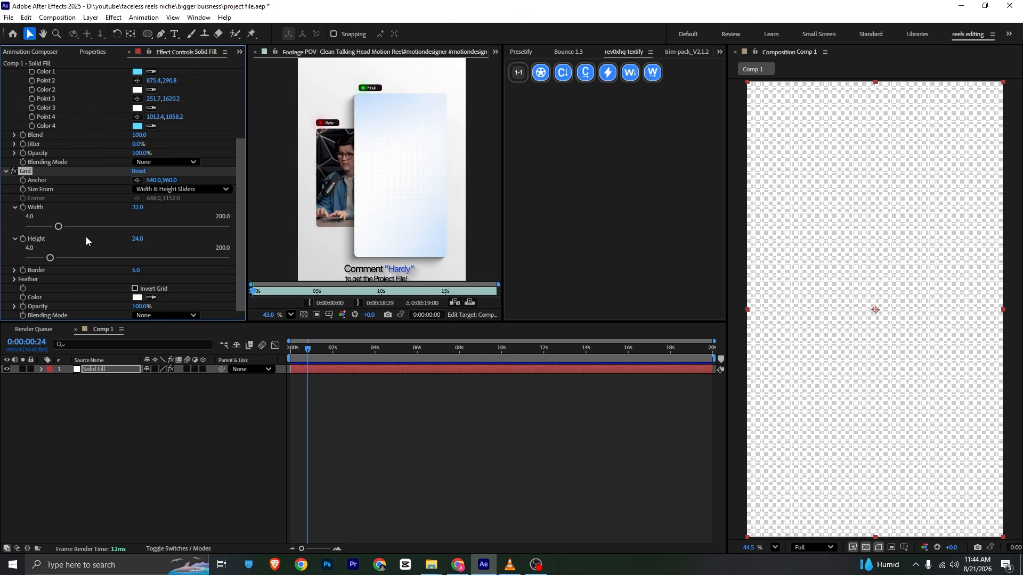
# - Make the grid lines black and set the grid width to about 93 and height to about 79
pyautogui.click(137, 297)
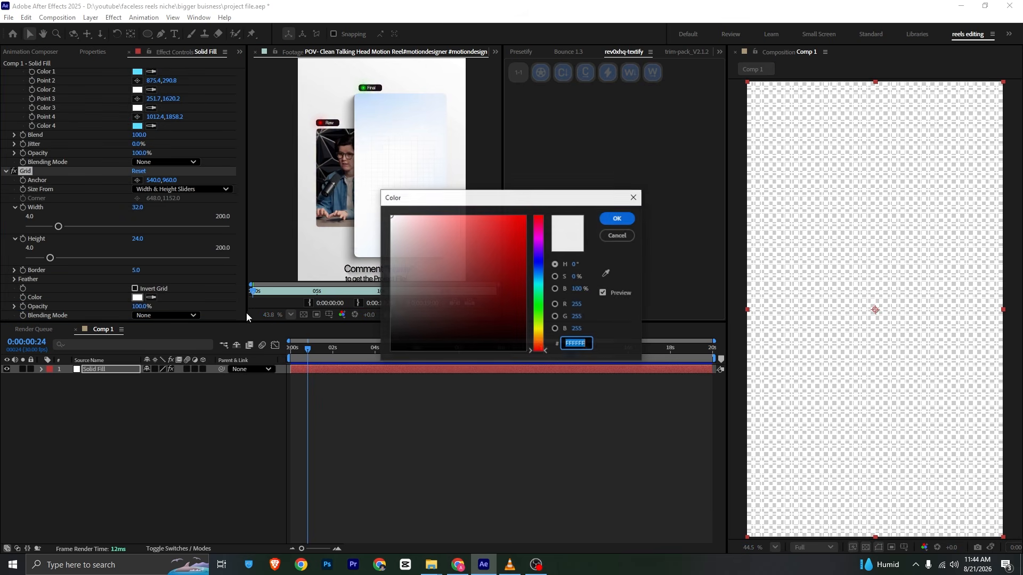
pyautogui.moveTo(416, 320); pyautogui.dragTo(380, 375)
pyautogui.click(617, 227)
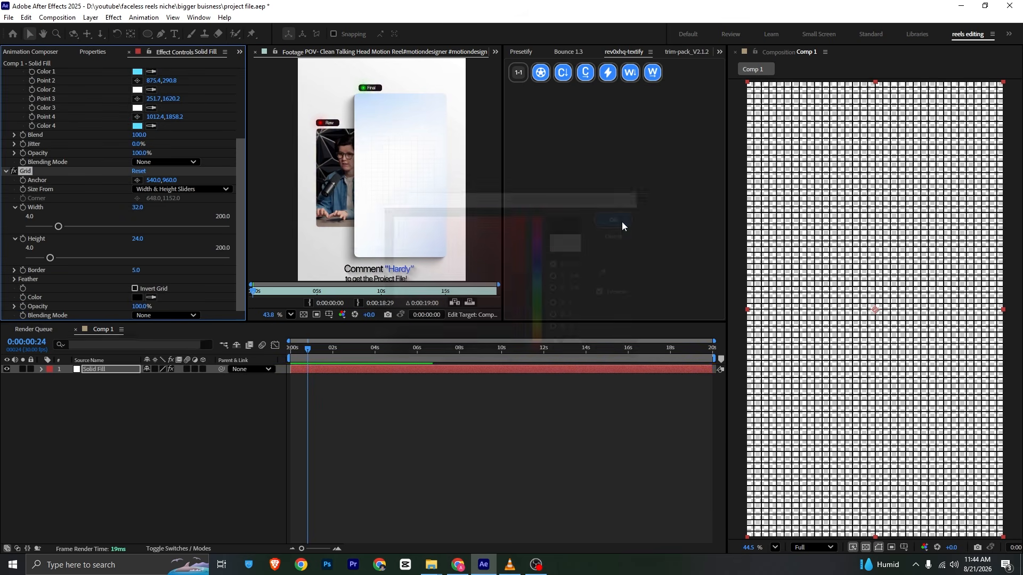
pyautogui.moveTo(58, 226); pyautogui.dragTo(122, 227)
pyautogui.moveTo(50, 258); pyautogui.dragTo(107, 258)
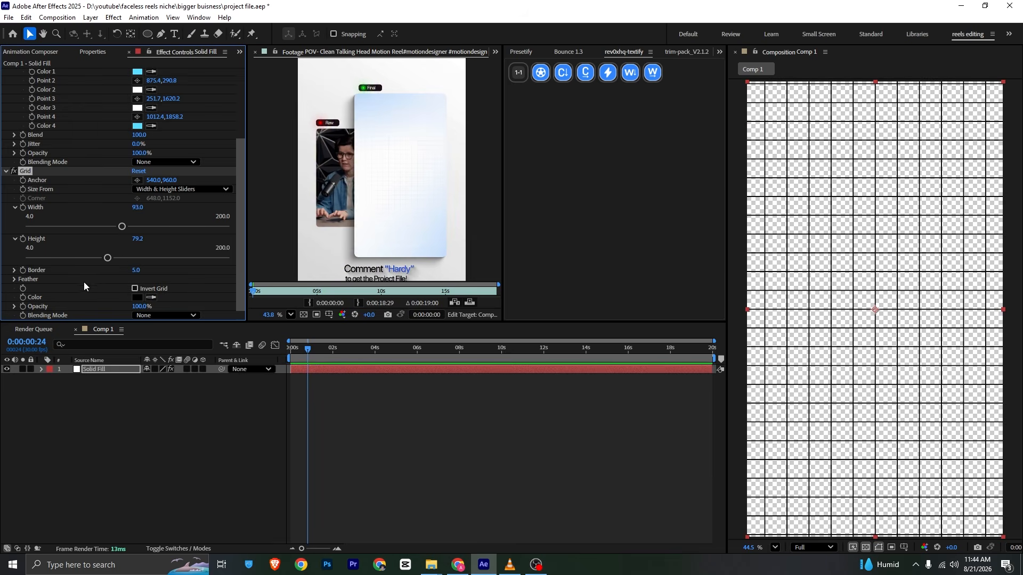
# - Set the grid's blending mode to Multiply and its opacity to 7%
pyautogui.moveTo(143, 312)
pyautogui.mouseDown()
pyautogui.moveTo(111, 311)
pyautogui.moveTo(158, 318)
pyautogui.mouseUp()
pyautogui.click(158, 316)
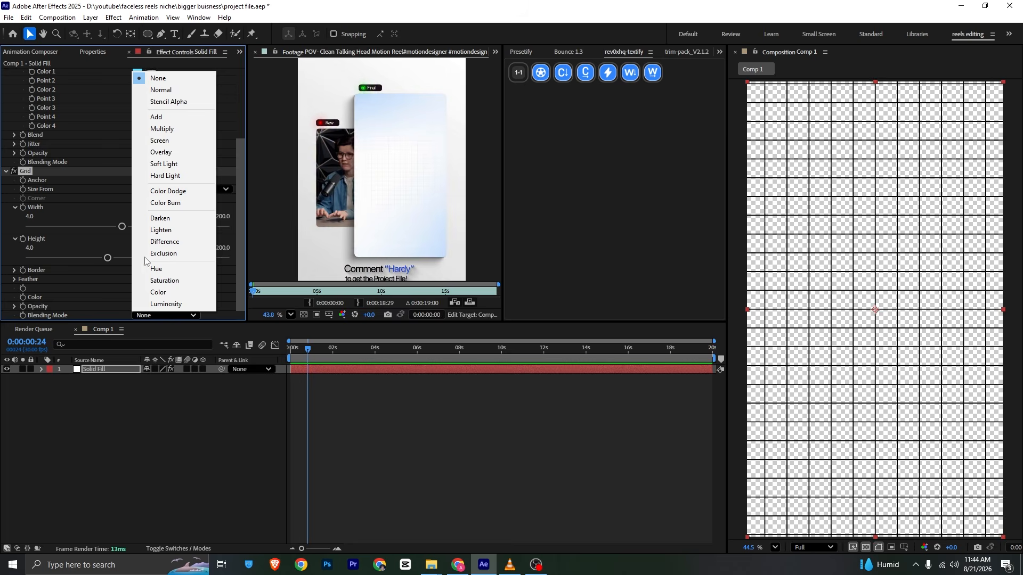
pyautogui.click(156, 144)
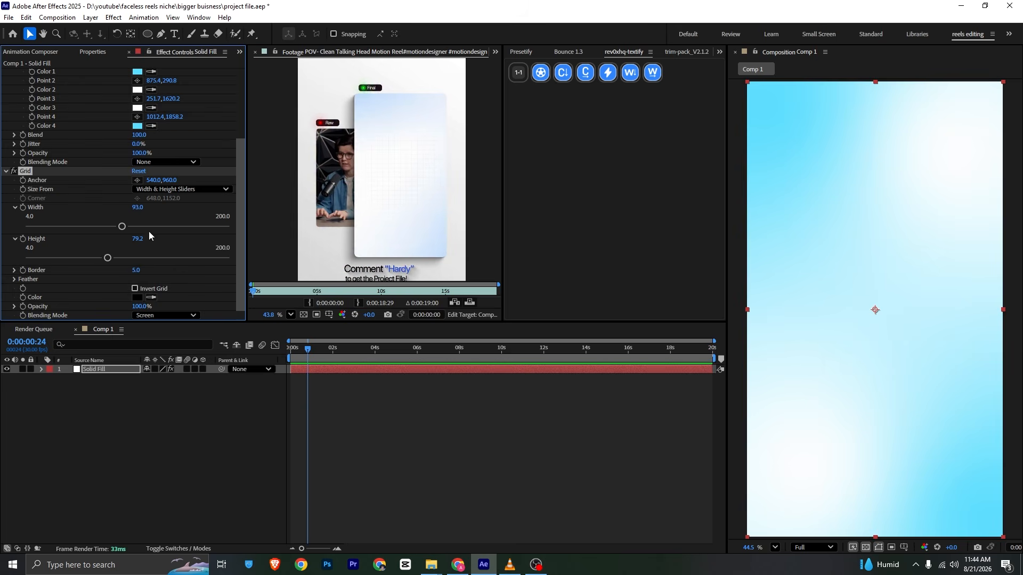
pyautogui.click(155, 315)
pyautogui.click(165, 129)
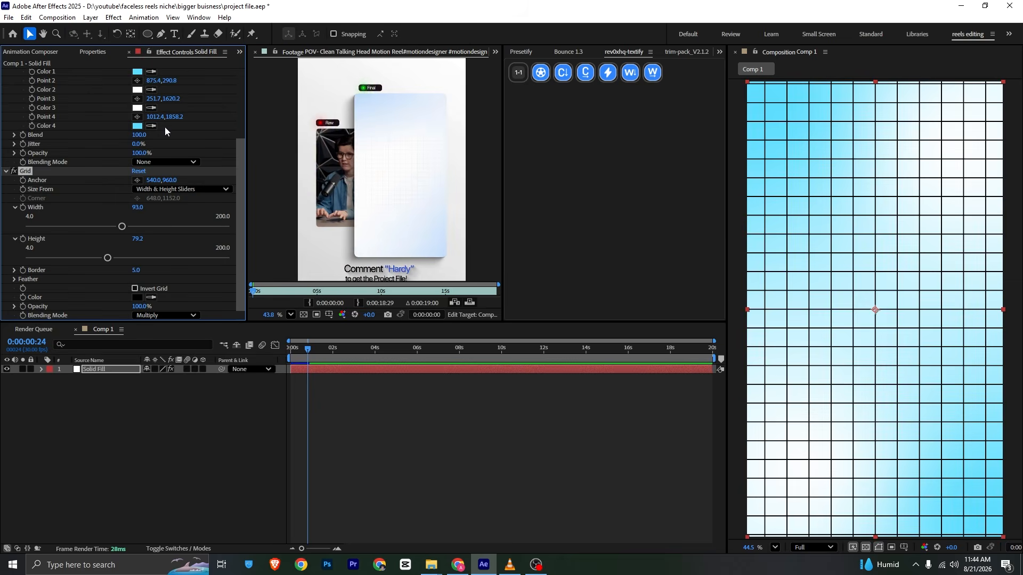
pyautogui.moveTo(136, 306); pyautogui.dragTo(119, 306)
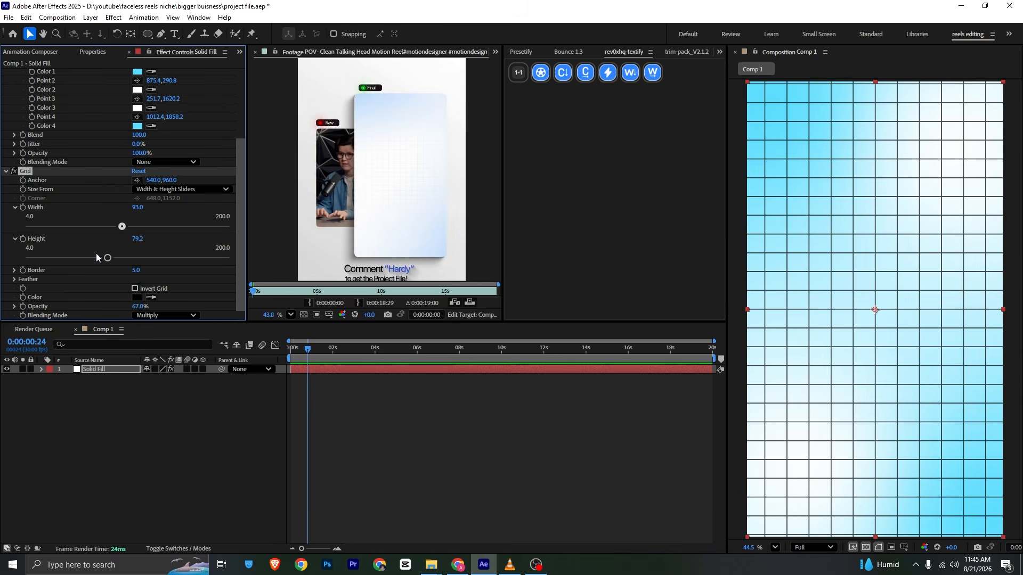
pyautogui.moveTo(136, 306); pyautogui.dragTo(102, 304)
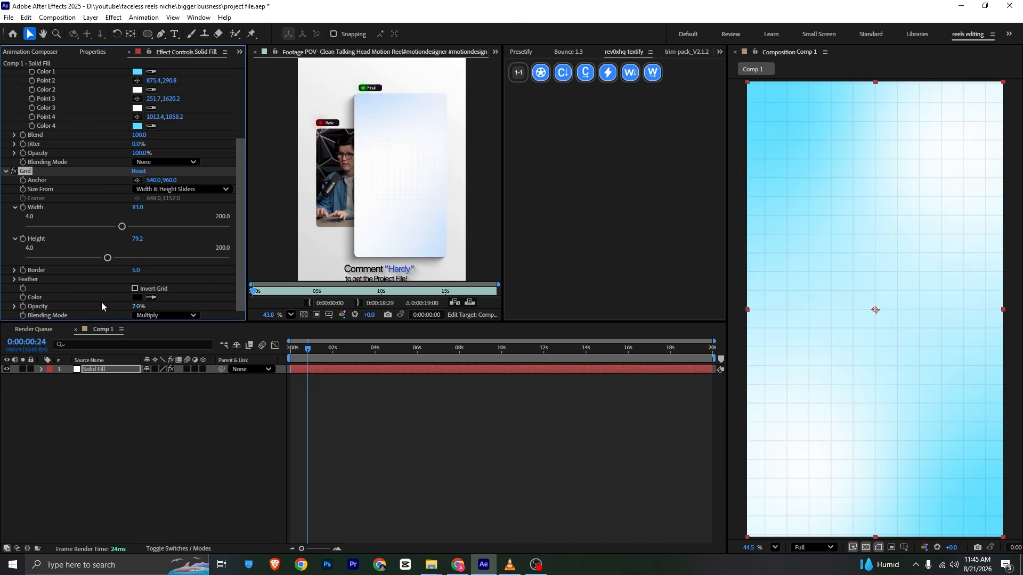
# - Duplicate the Solid Fill layer and delete the Grid effect from the lower copy
pyautogui.click(100, 370)
pyautogui.hotkey('ctrl', 'd')
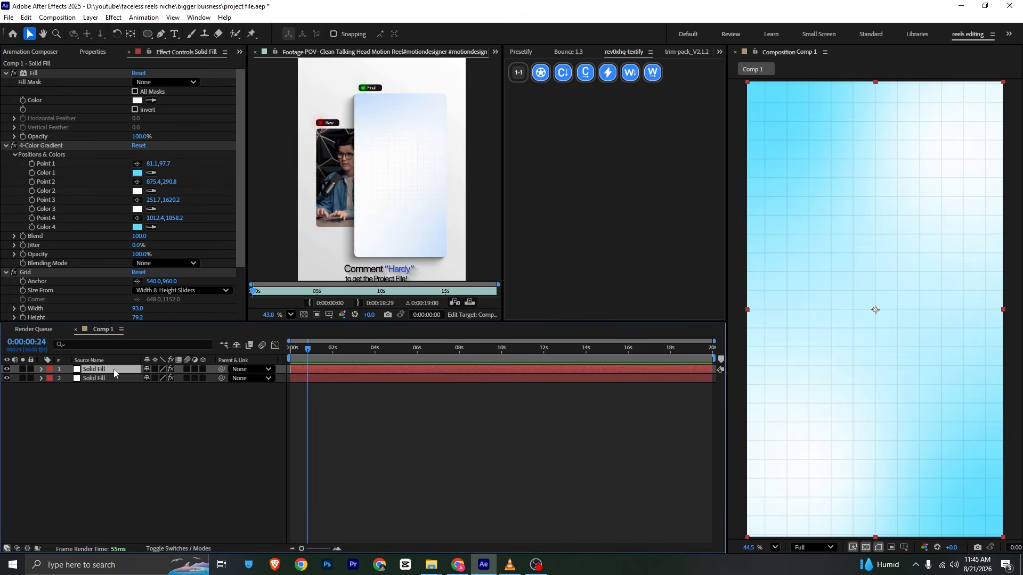
pyautogui.click(85, 378)
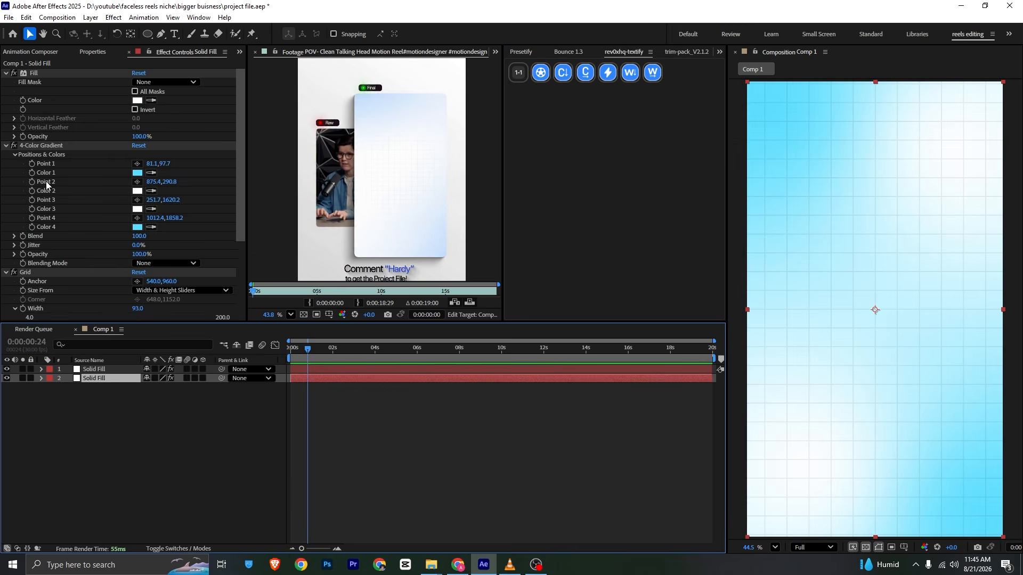
pyautogui.scroll(-3, 46, 181)
pyautogui.click(41, 172)
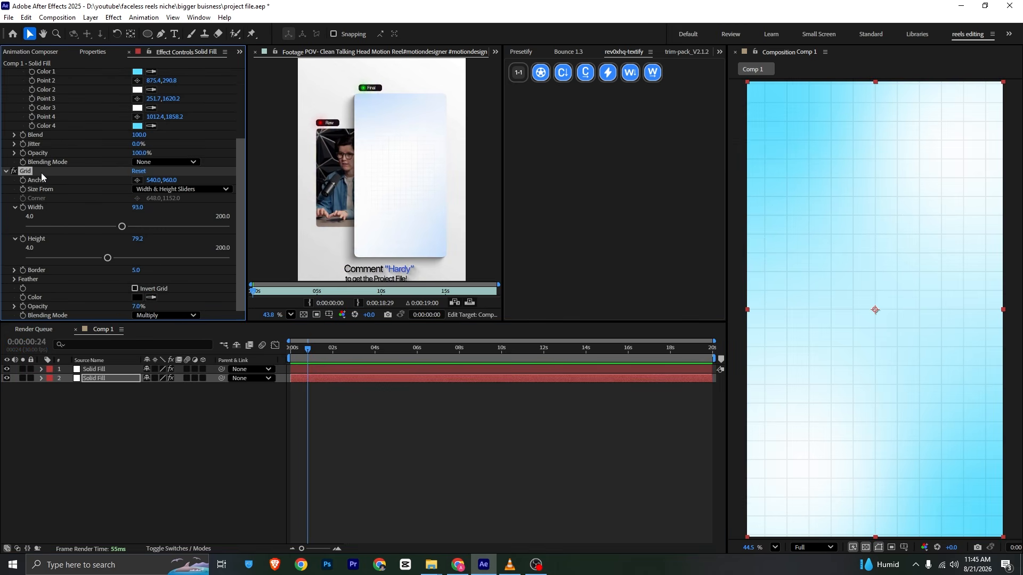
pyautogui.press('Delete')
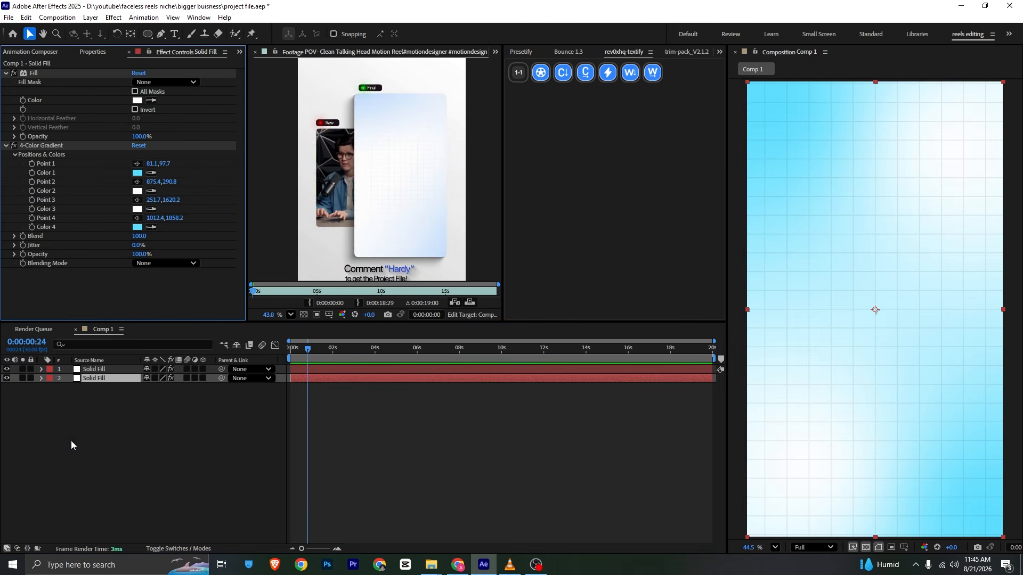
# - Draw a large circular mask around the middle of the upper Solid Fill layer to confine the grid
pyautogui.click(126, 369)
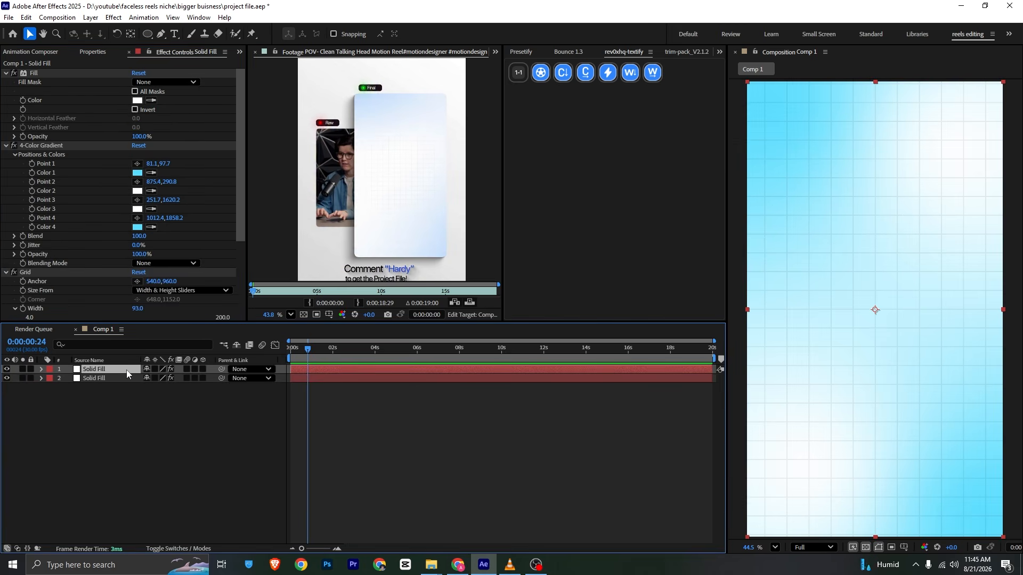
pyautogui.click(148, 34)
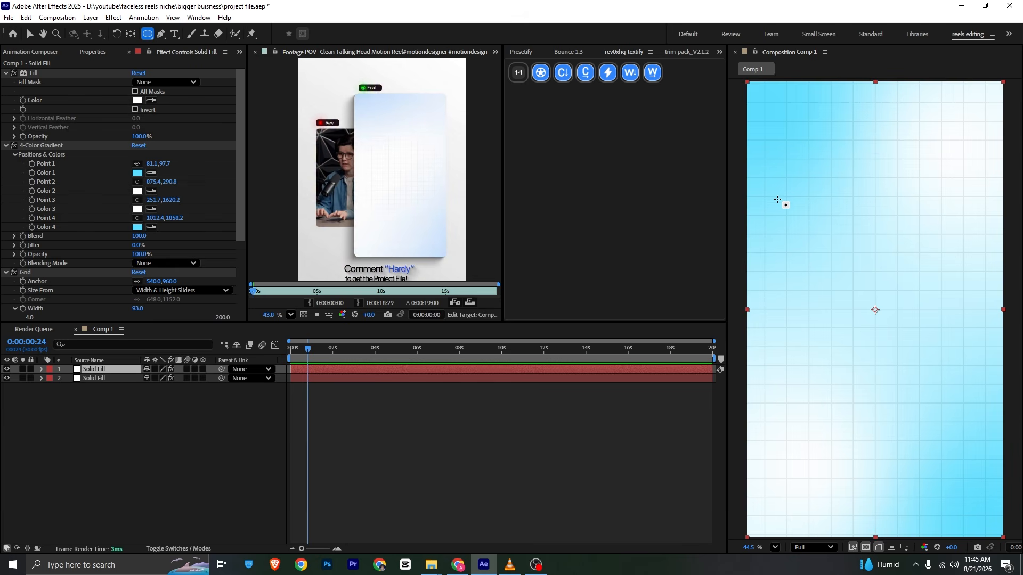
pyautogui.moveTo(770, 197); pyautogui.dragTo(994, 421)
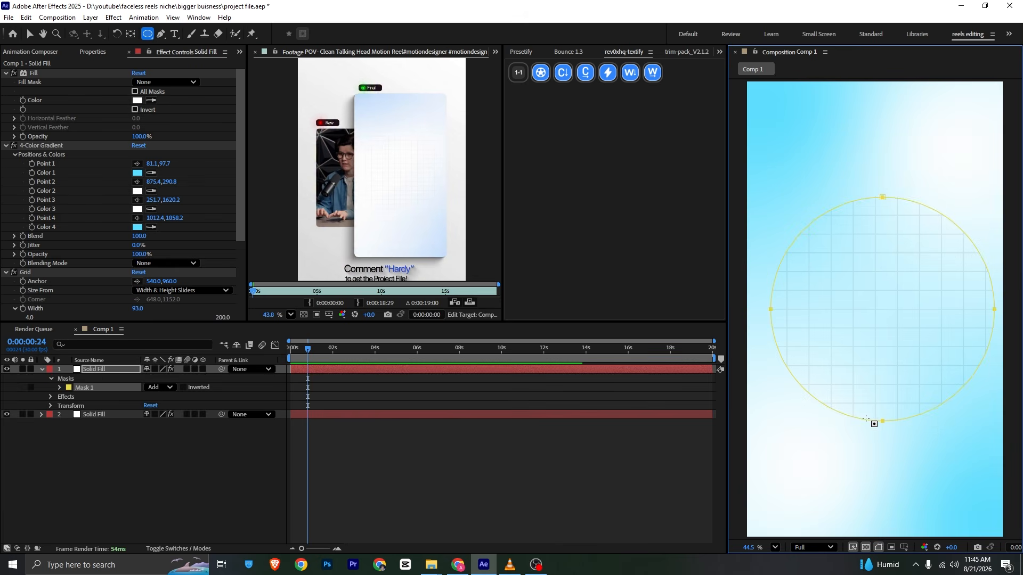
pyautogui.press('v')
pyautogui.click(895, 294)
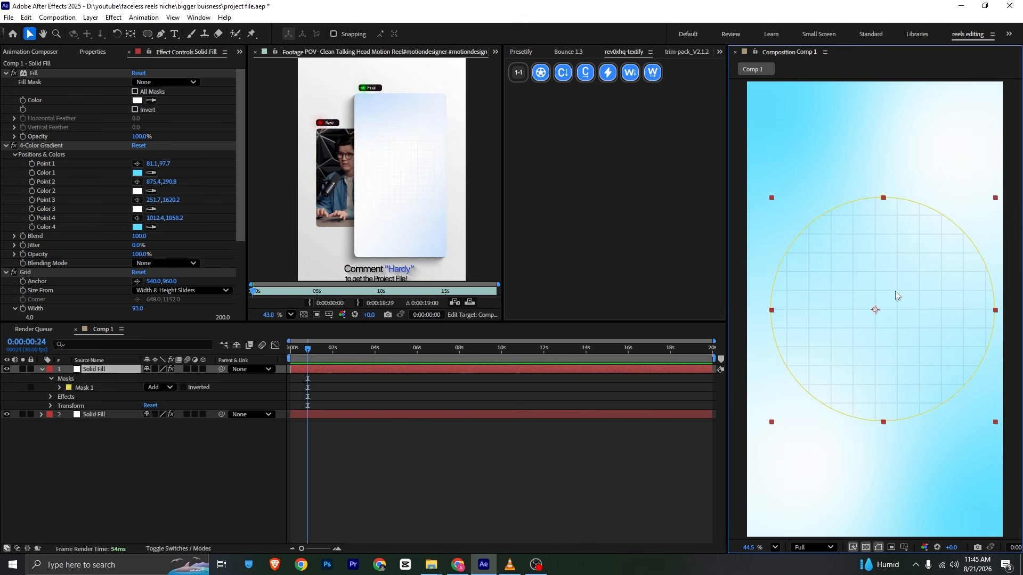
# - Undo the circular mask and draw a new, slightly larger one around the middle of the upper Solid Fill layer
pyautogui.click(613, 445)
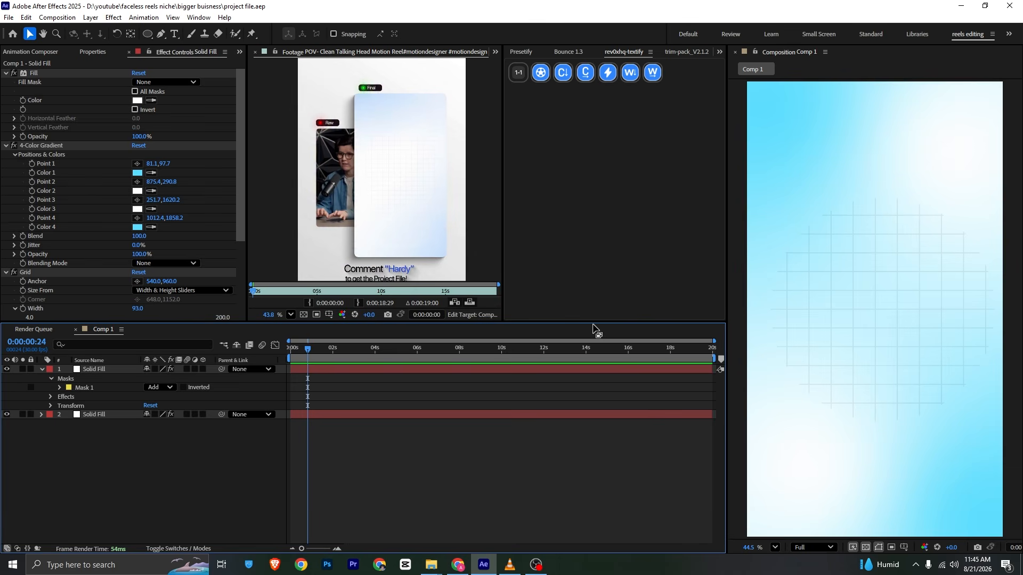
pyautogui.hotkey('ctrl', 'z')
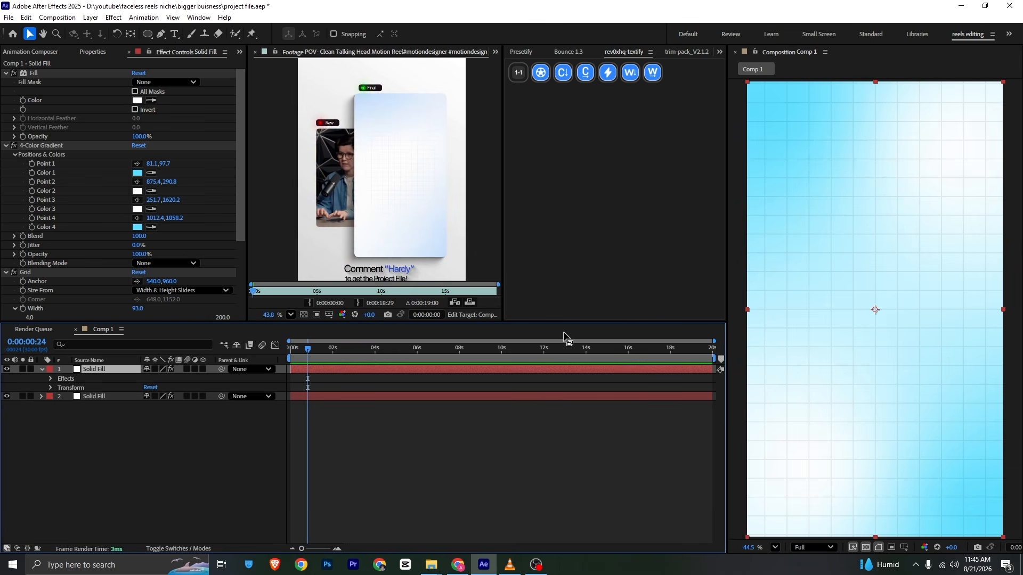
pyautogui.click(147, 33)
pyautogui.moveTo(757, 215); pyautogui.dragTo(831, 288)
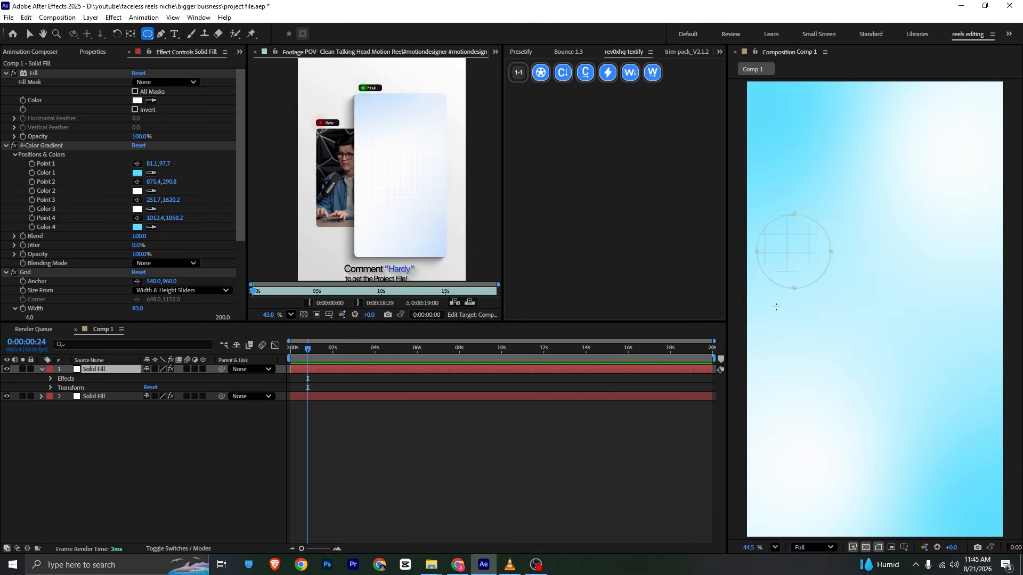
pyautogui.moveTo(776, 307); pyautogui.dragTo(812, 445)
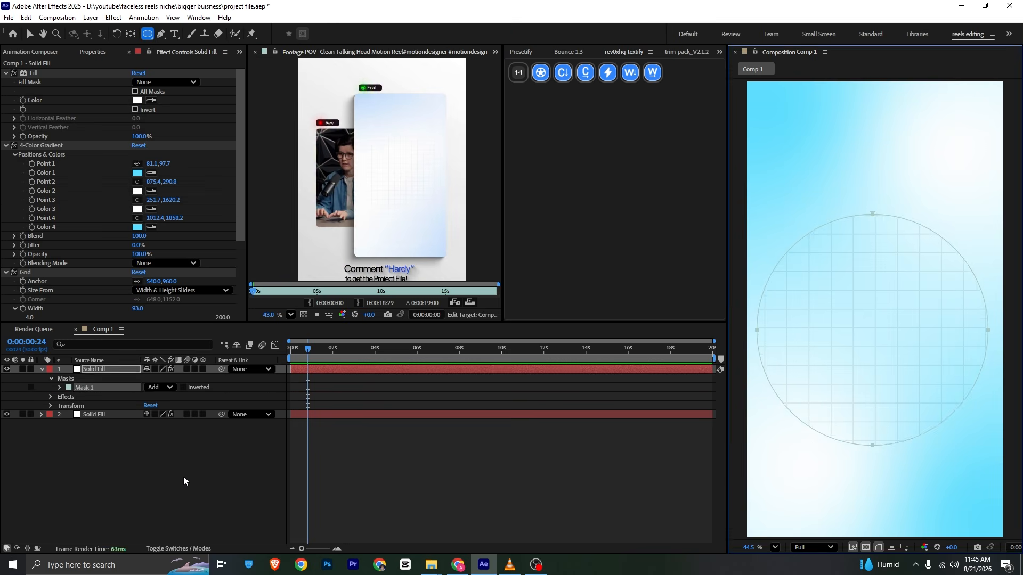
pyautogui.click(179, 475)
pyautogui.press('v')
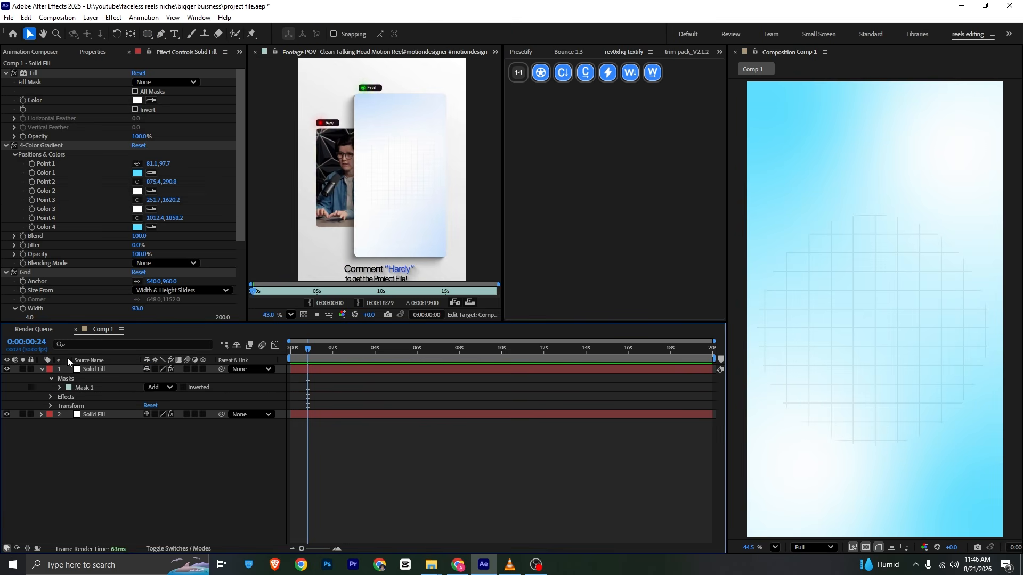
# - Set the circular mask's feather to 115 pixels and lower the Grid effect's opacity to 4%
pyautogui.click(60, 388)
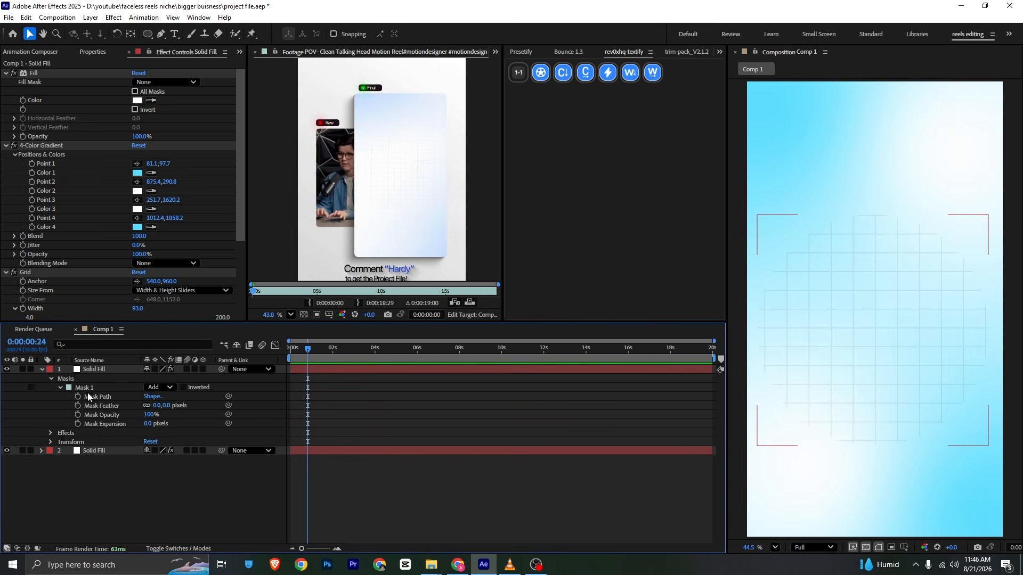
pyautogui.moveTo(158, 409); pyautogui.dragTo(214, 403)
pyautogui.scroll(-4, 123, 297)
pyautogui.moveTo(138, 307); pyautogui.dragTo(127, 308)
pyautogui.click(28, 508)
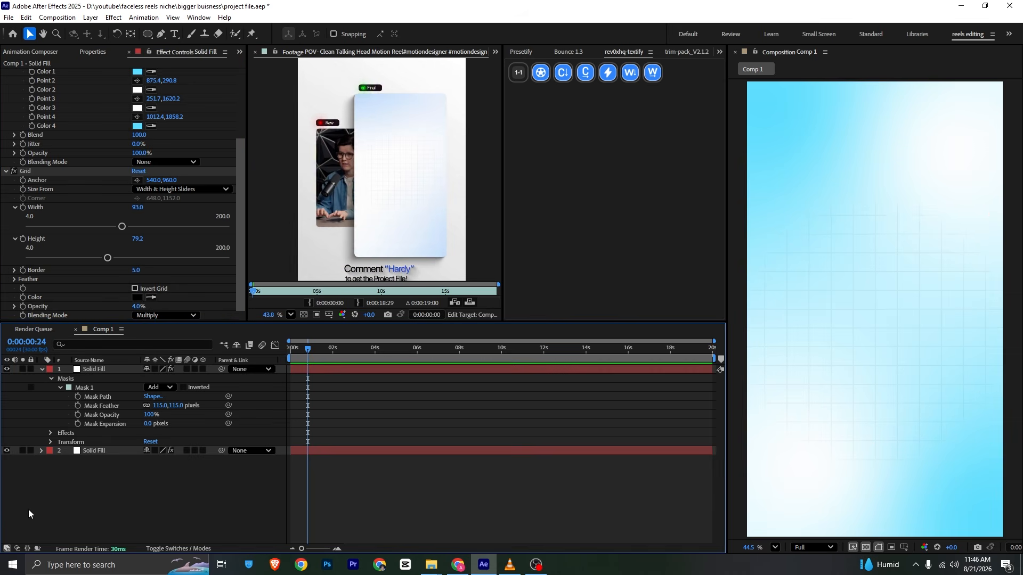
# - Review the reference reel in VLC, return to After Effects and play the reference footage to the close-up of the concentric circles at 0:00:01:06
pyautogui.click(509, 565)
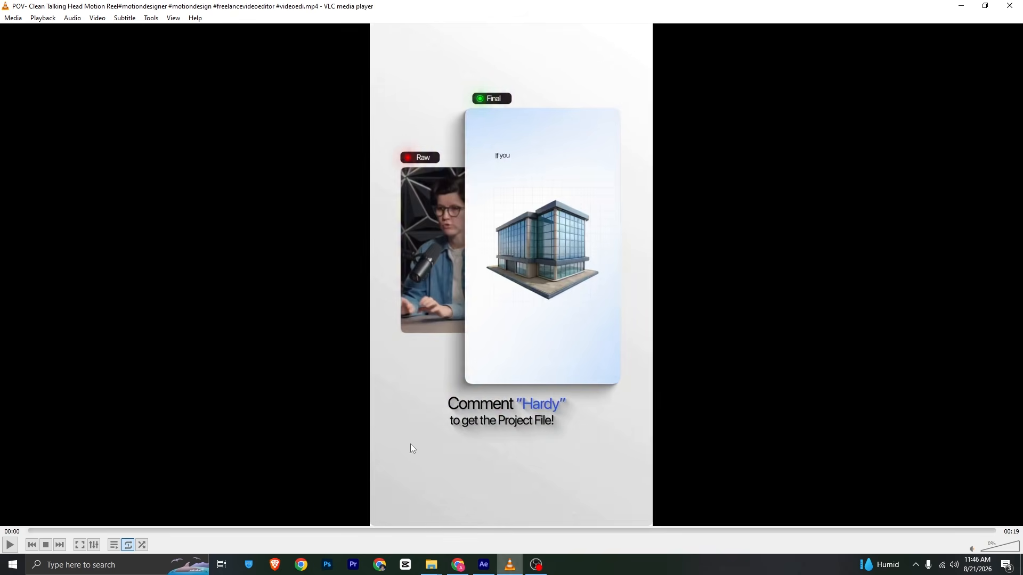
pyautogui.scroll(-2, 94, 317)
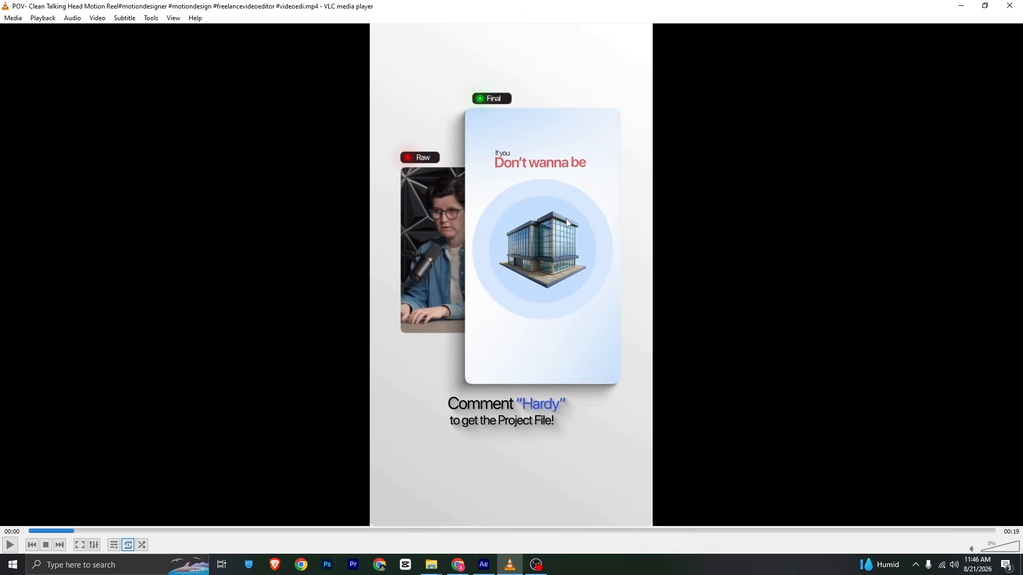
pyautogui.click(483, 564)
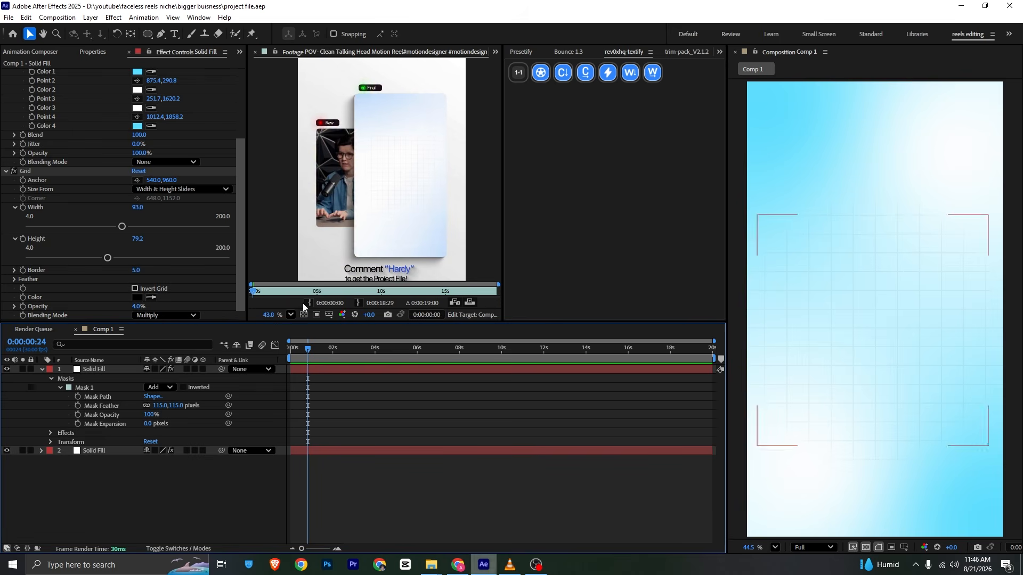
pyautogui.click(257, 293)
pyautogui.press('space')
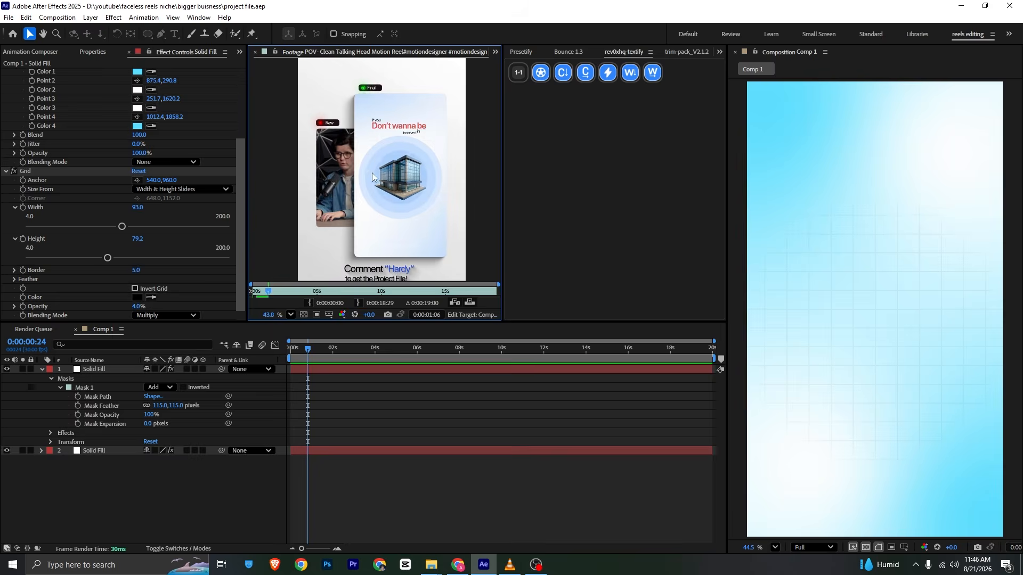
pyautogui.scroll(5, 402, 184)
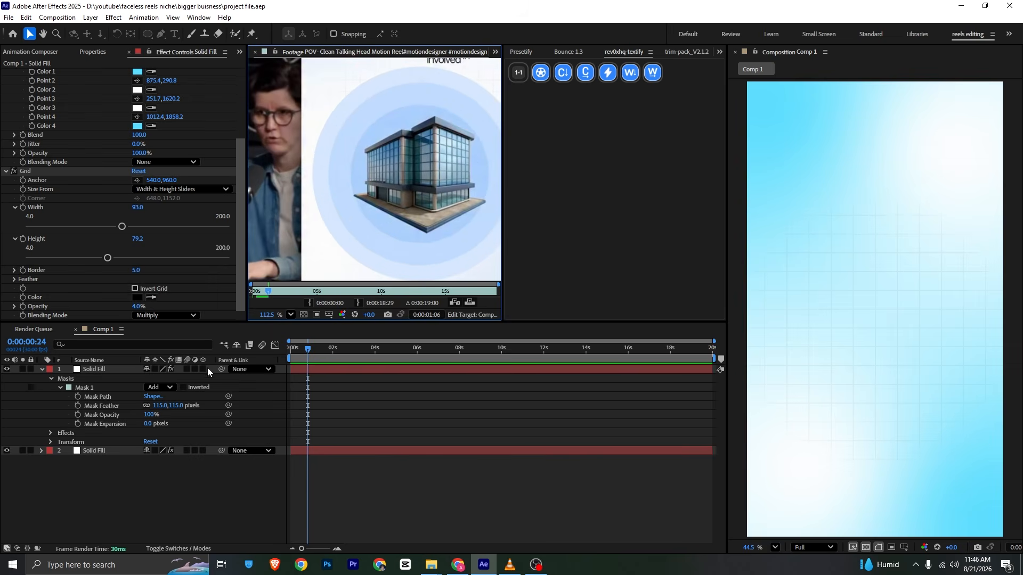
# - Draw a circle shape about 930 px across as a new layer and place it in the middle of the composition
pyautogui.click(137, 468)
pyautogui.click(145, 37)
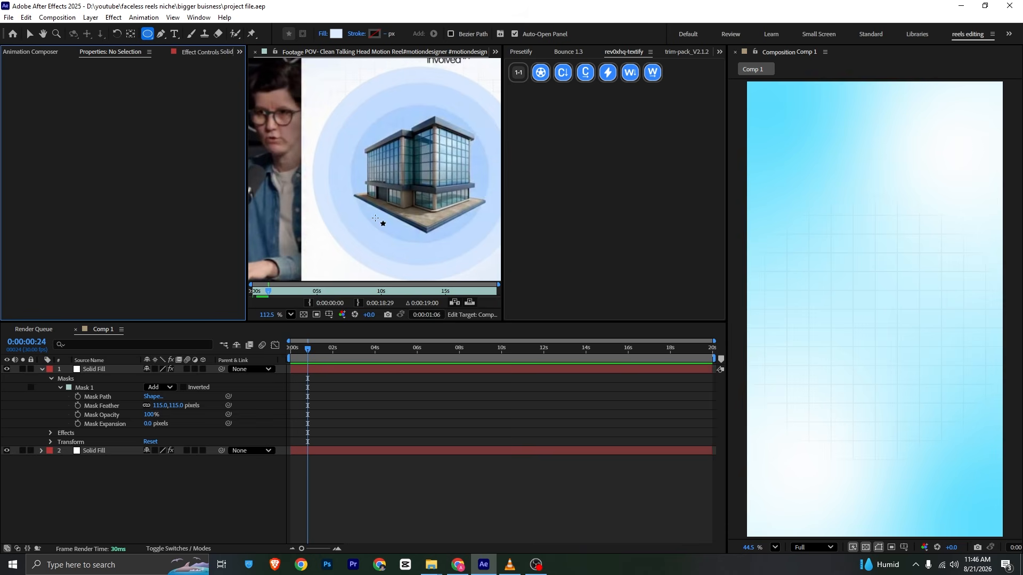
pyautogui.moveTo(774, 221); pyautogui.dragTo(878, 447)
pyautogui.press('v')
pyautogui.moveTo(914, 292)
pyautogui.mouseDown()
pyautogui.moveTo(898, 293)
pyautogui.moveTo(907, 290)
pyautogui.mouseUp()
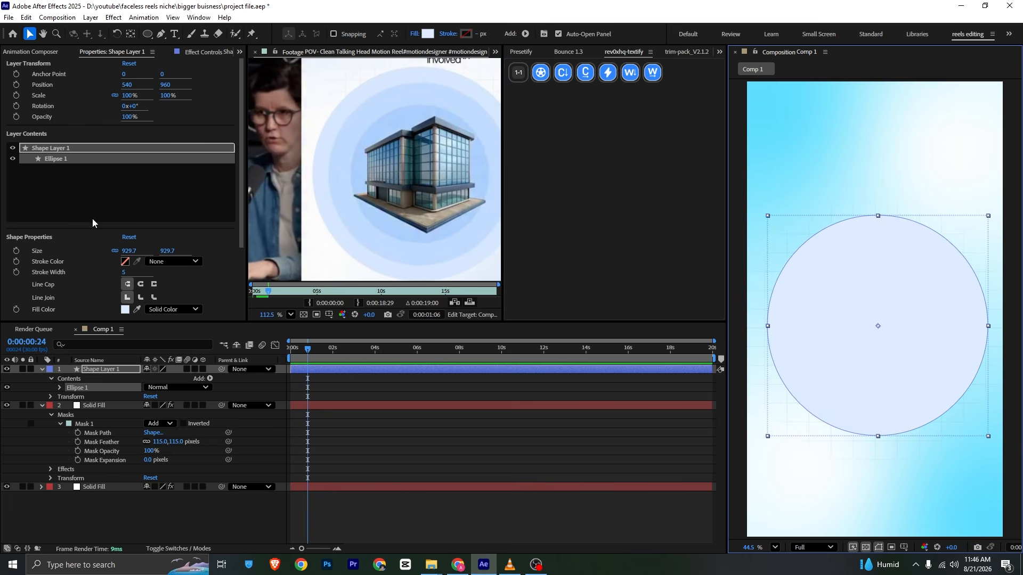
# - Fill the circle with the pale blue sampled from the outer ring in the reference footage
pyautogui.scroll(-4, 93, 223)
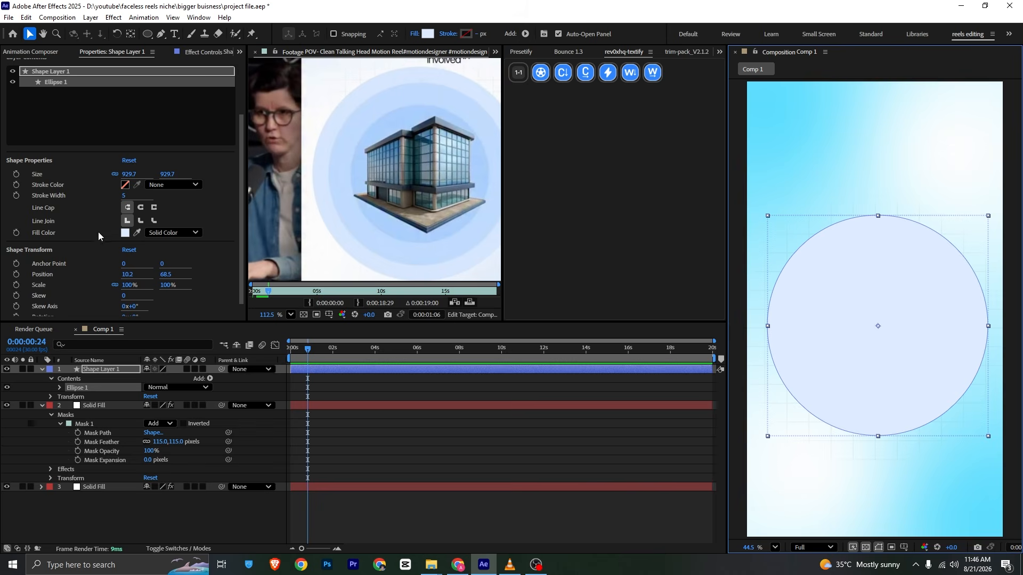
pyautogui.click(137, 232)
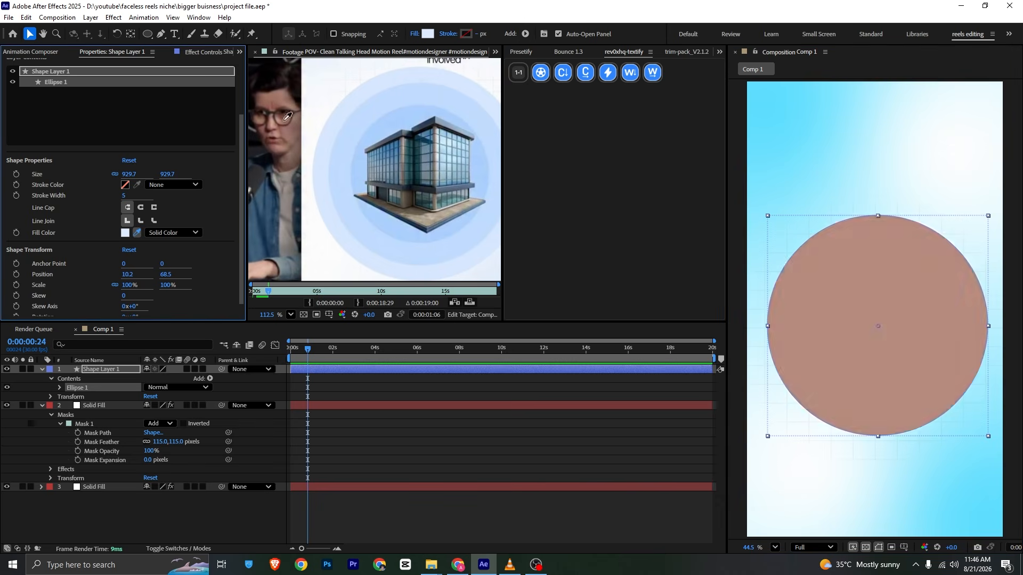
pyautogui.click(366, 91)
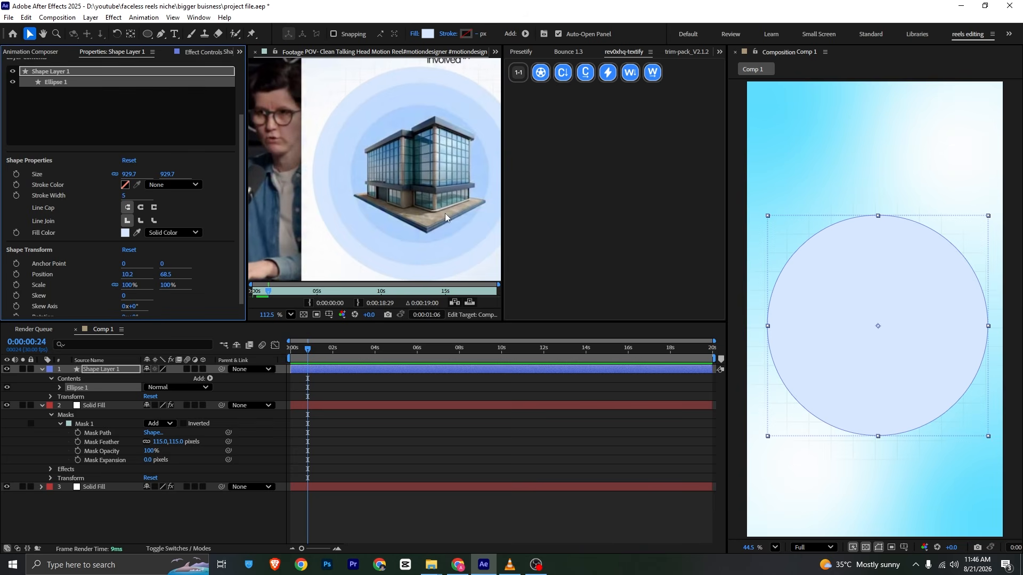
# - Duplicate the circle layer, scale the copy to 83% and fill it with the middle ring's blue sampled from the reference
pyautogui.click(98, 372)
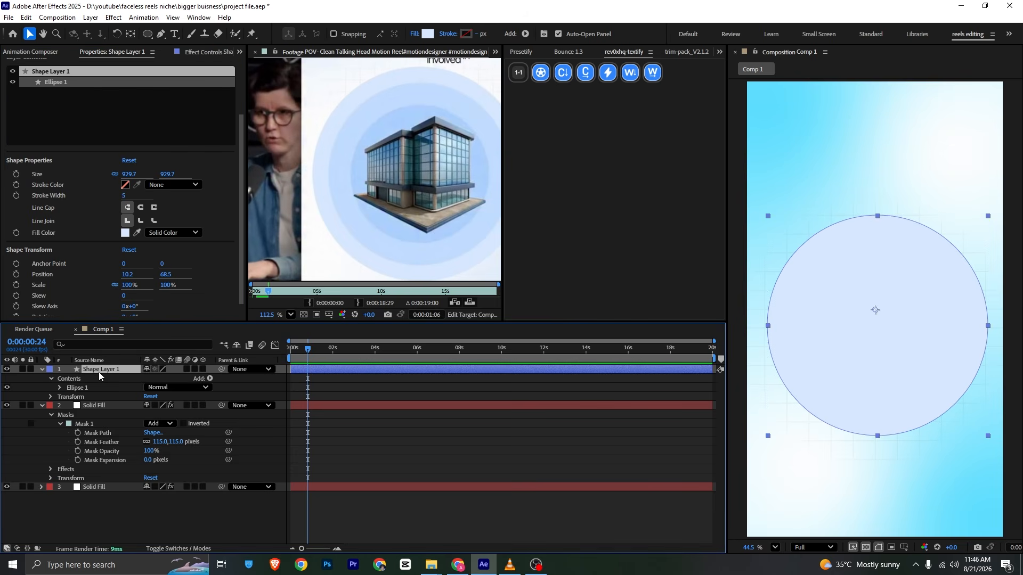
pyautogui.hotkey('ctrl', 'd')
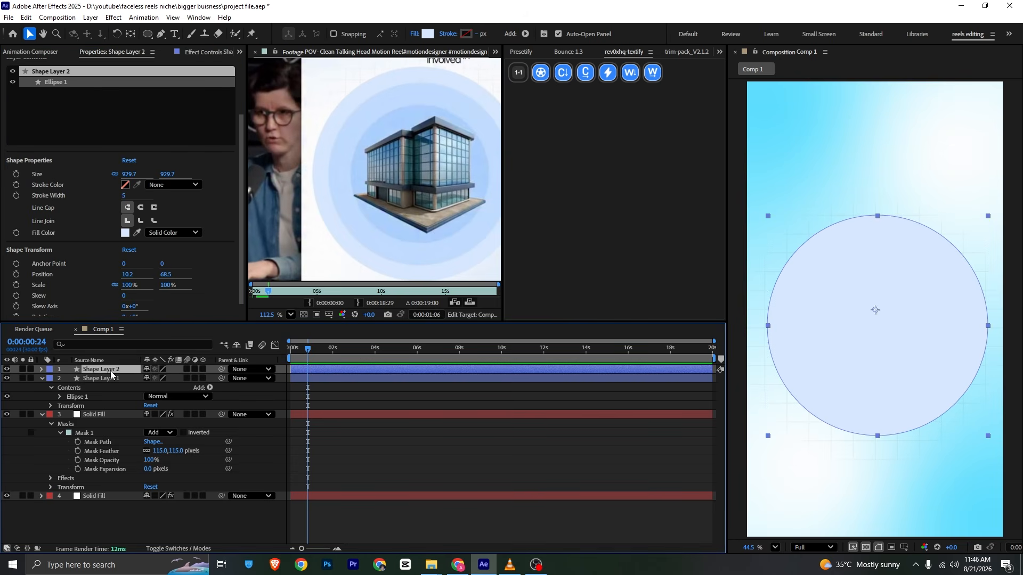
pyautogui.press('s')
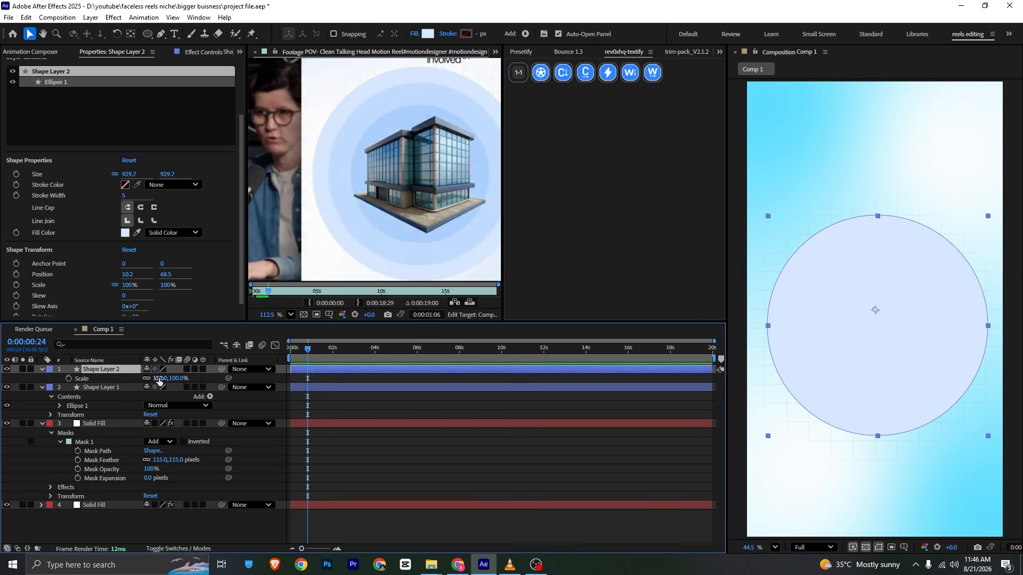
pyautogui.moveTo(159, 379); pyautogui.dragTo(151, 379)
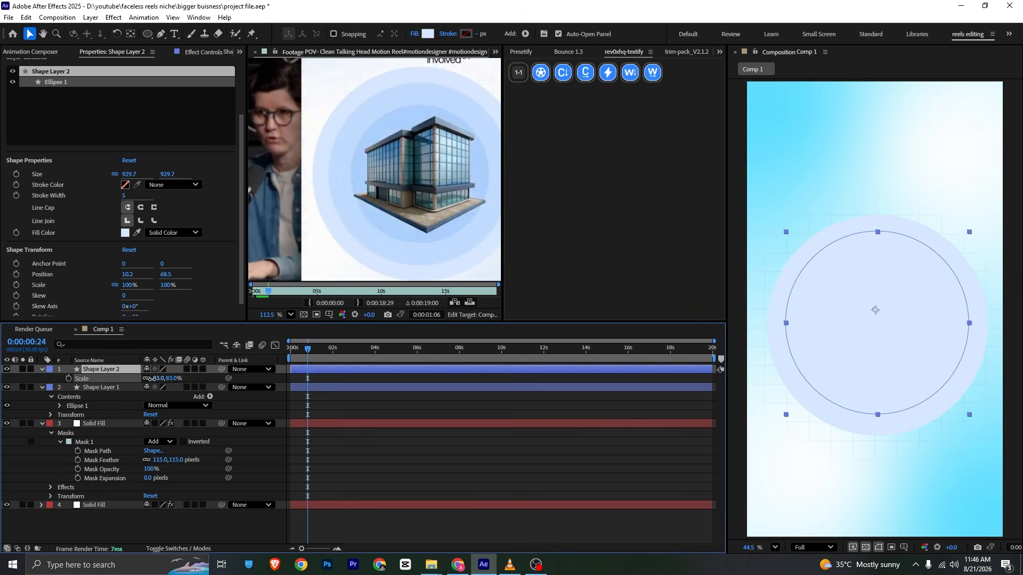
pyautogui.click(137, 233)
pyautogui.click(351, 128)
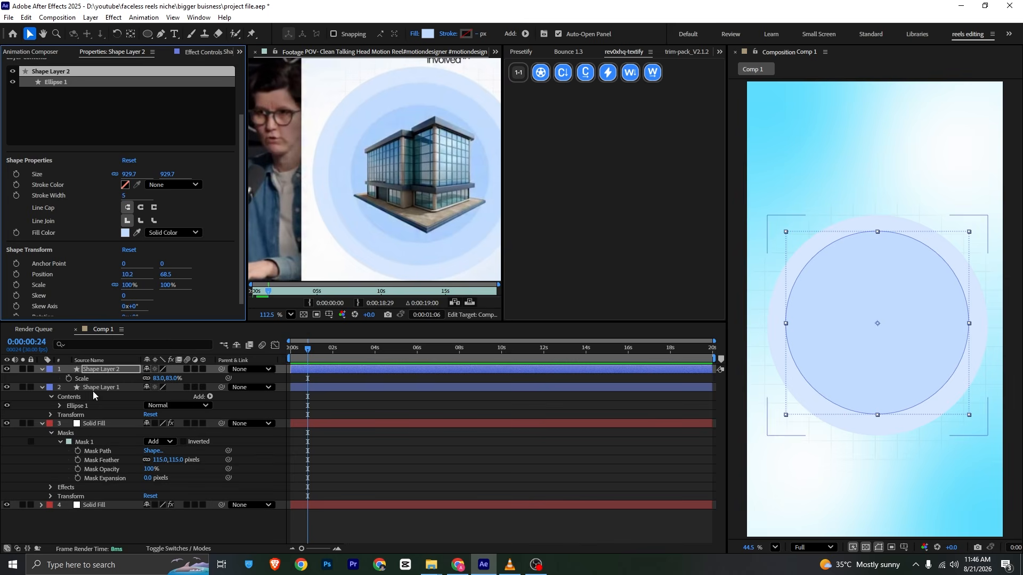
# - Duplicate the 83% circle, scale the copy to 59% and fill it with the inner ring's darker blue sampled from the reference
pyautogui.click(92, 371)
pyautogui.hotkey('ctrl', 'd')
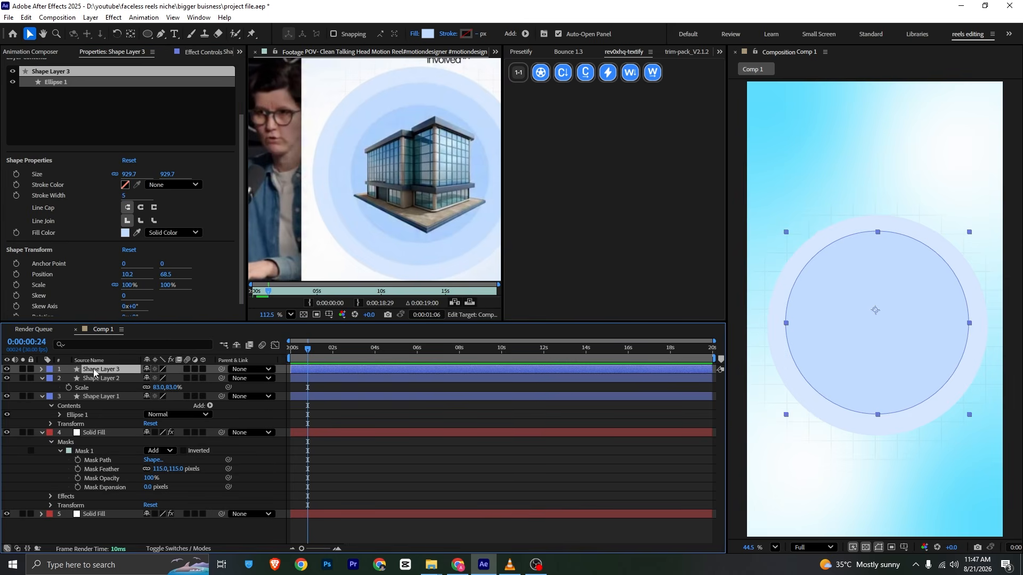
pyautogui.press('s')
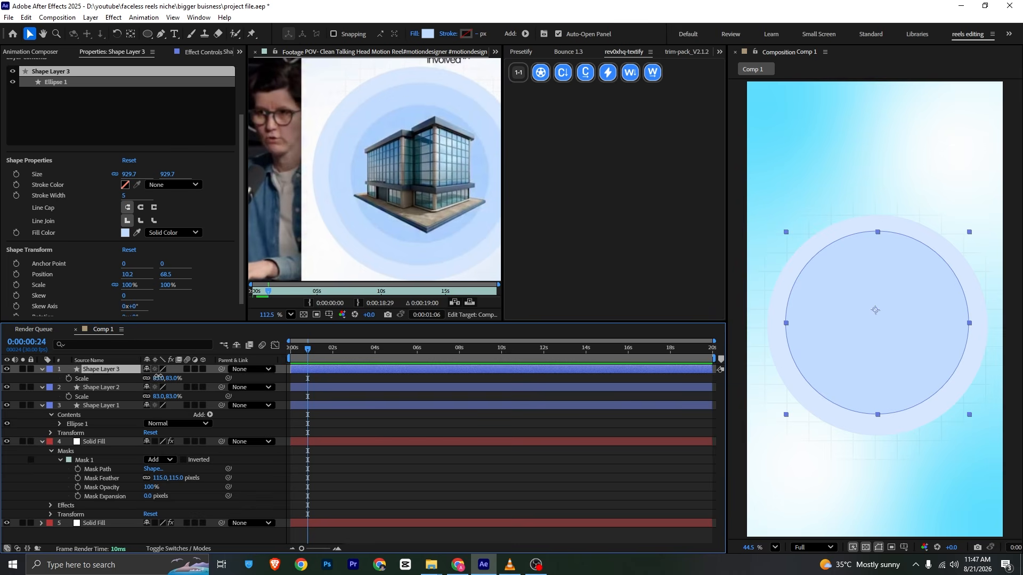
pyautogui.moveTo(158, 378); pyautogui.dragTo(148, 378)
pyautogui.moveTo(147, 378); pyautogui.dragTo(146, 378)
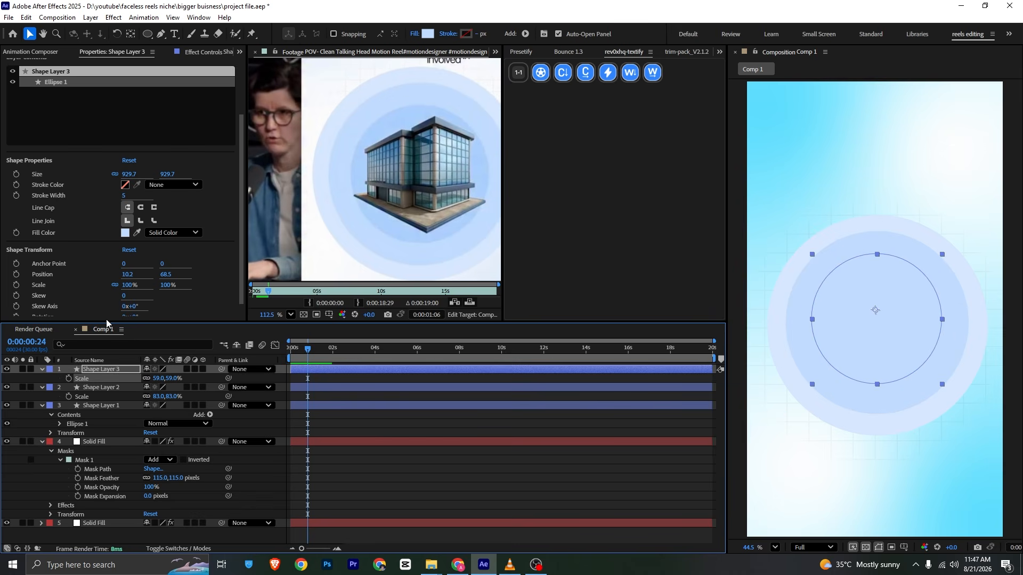
pyautogui.click(136, 234)
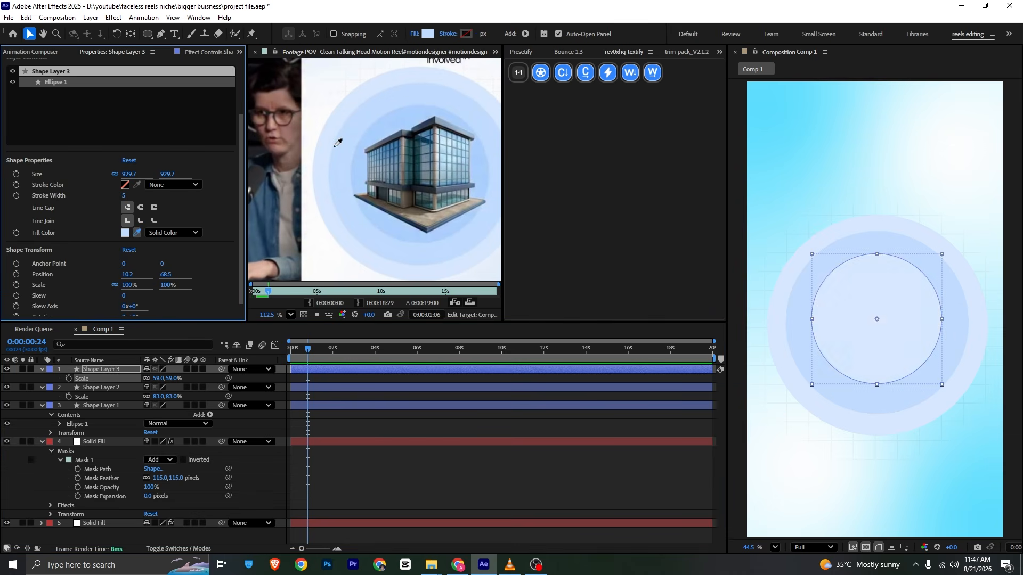
pyautogui.click(375, 133)
# - Move the inner and middle circles slightly down so that all three circles are concentric
pyautogui.click(104, 371)
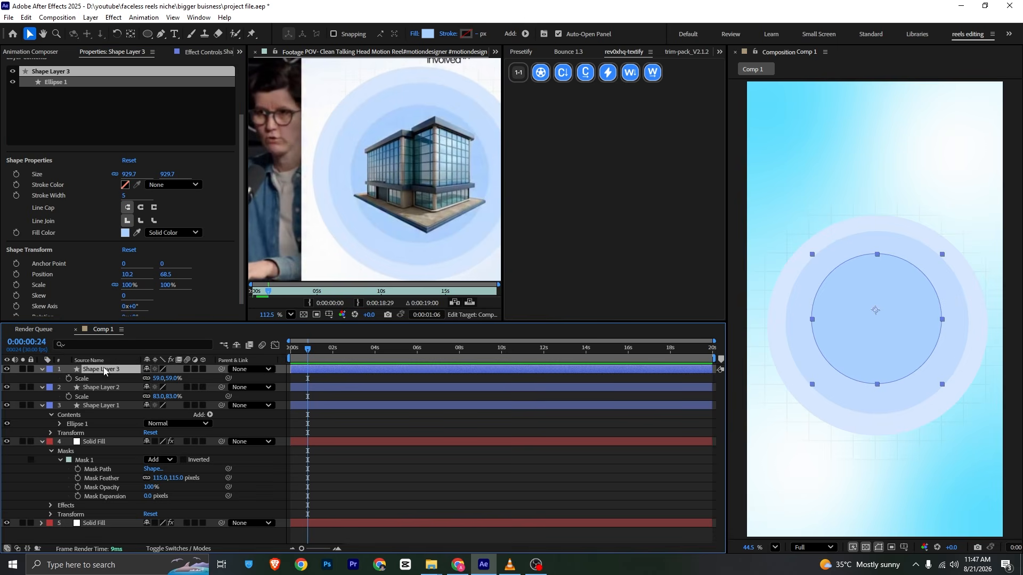
pyautogui.moveTo(895, 297); pyautogui.dragTo(897, 308)
pyautogui.click(913, 263)
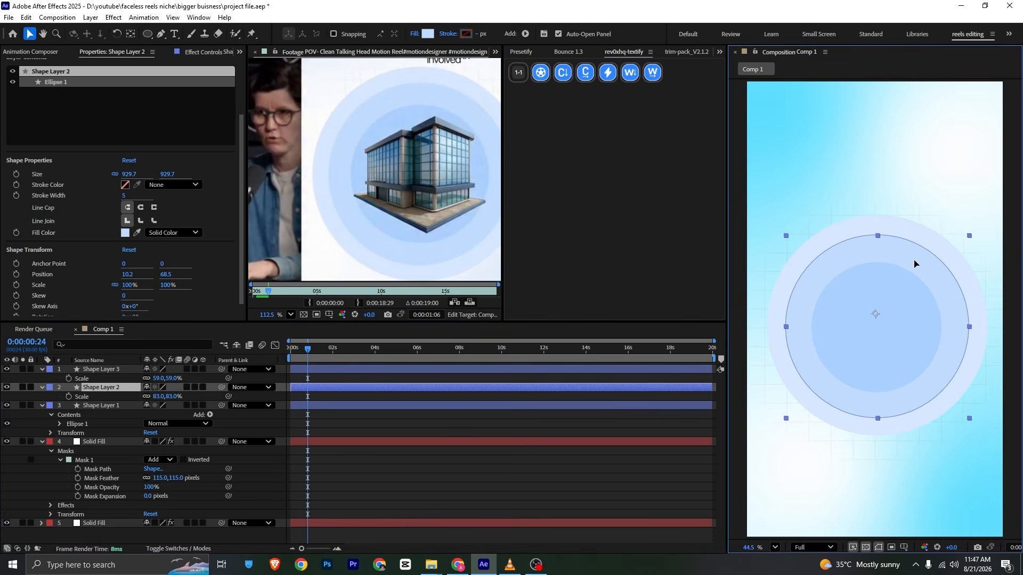
# - Centre the anchor point of each of the three circle layers using the Essentials script
pyautogui.click(497, 51)
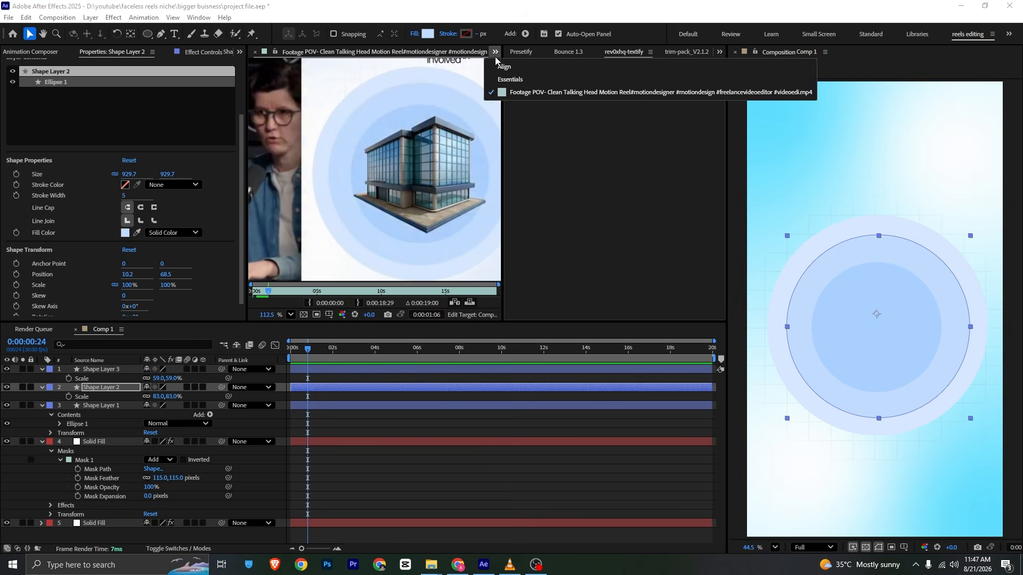
pyautogui.click(503, 78)
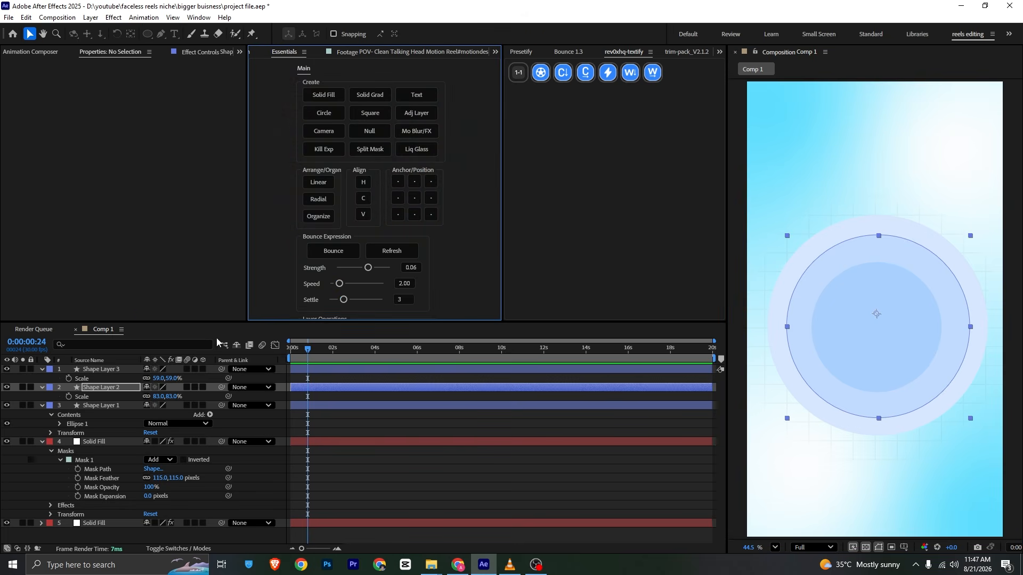
pyautogui.click(420, 203)
pyautogui.press('Return')
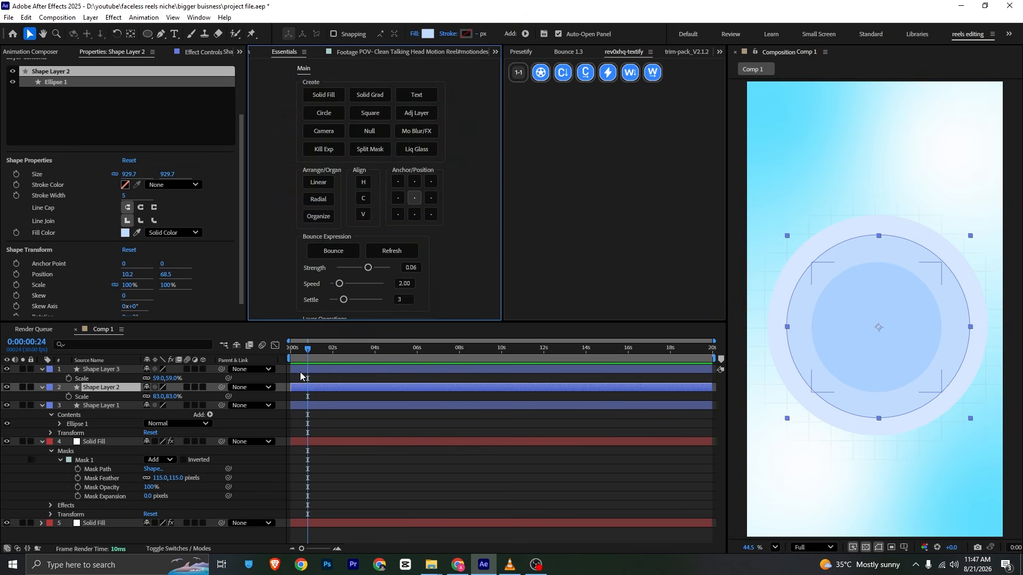
pyautogui.click(118, 372)
pyautogui.click(414, 198)
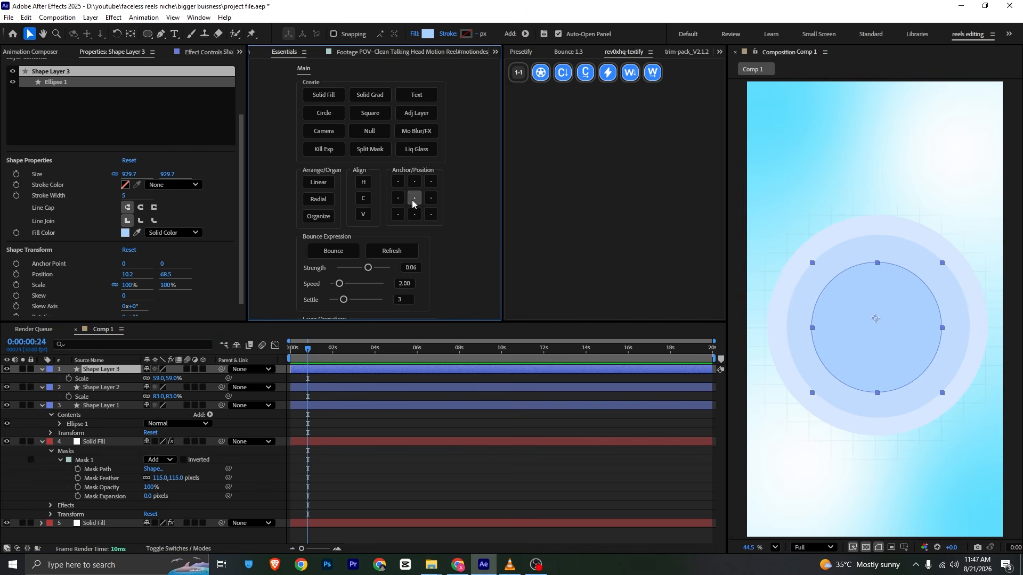
pyautogui.click(118, 406)
pyautogui.click(415, 198)
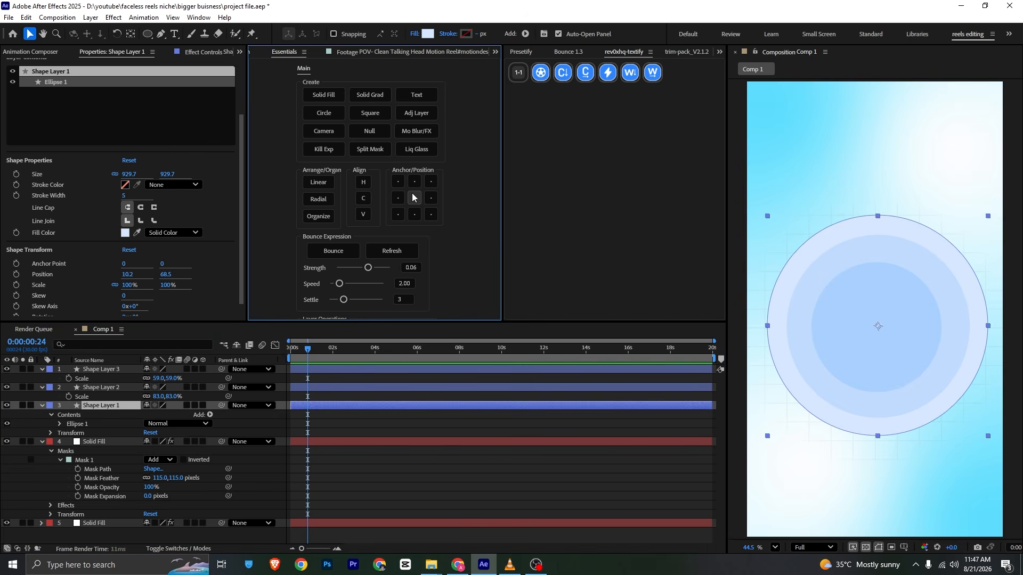
# - Save the project and collapse the properties of the three circle layers
pyautogui.click(465, 407)
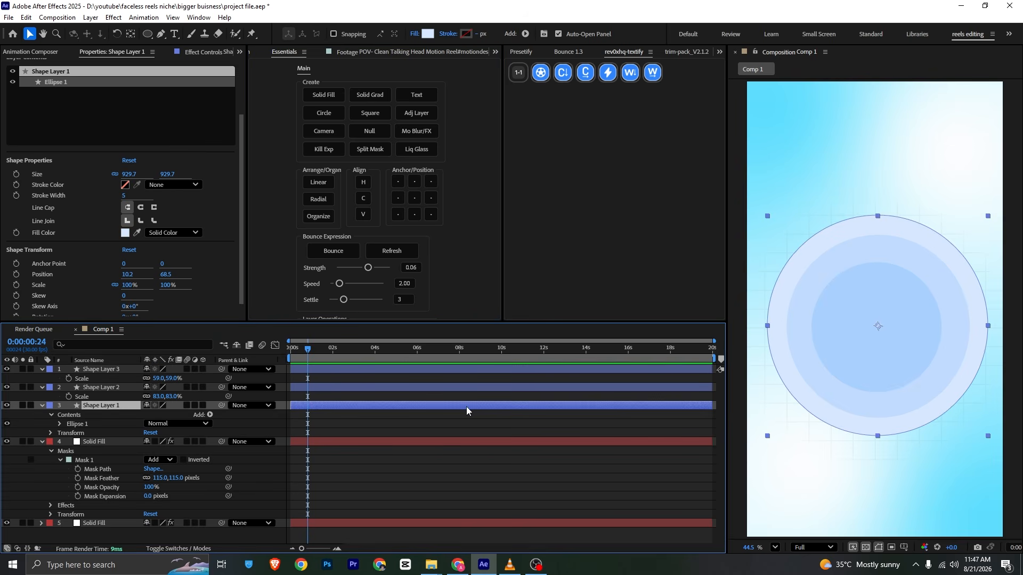
pyautogui.hotkey('ctrl', 's')
pyautogui.click(41, 405)
pyautogui.click(42, 387)
pyautogui.click(41, 369)
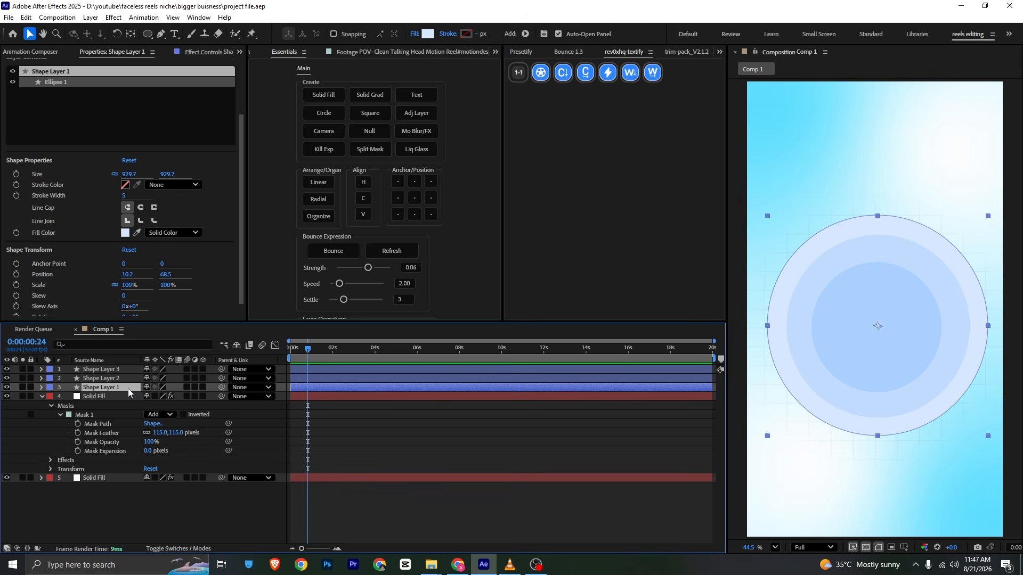
# - Animate the outer circle's scale from 0% at the composition start to 100% at frame 24
pyautogui.hotkey('alt', 'shift', 's')
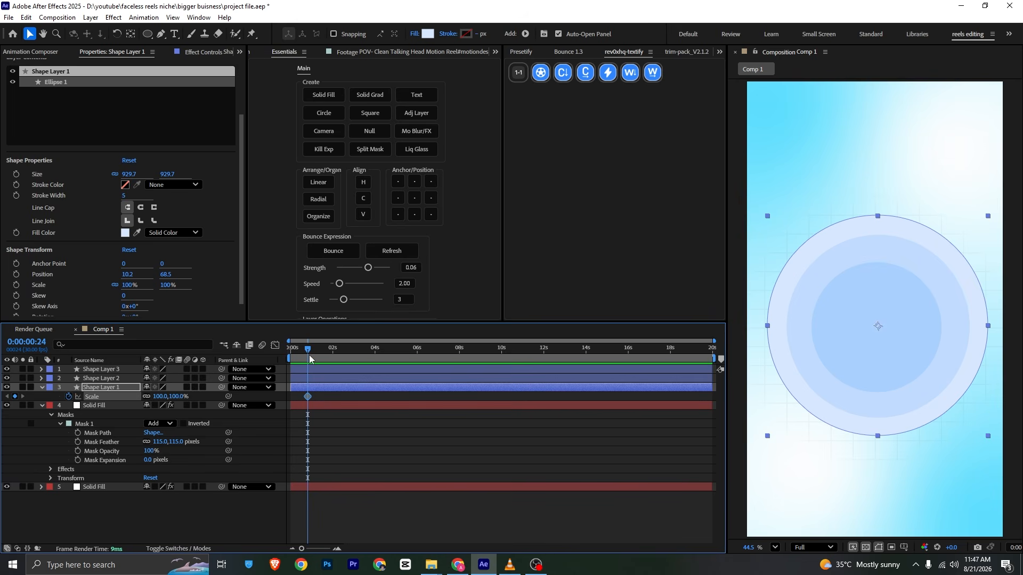
pyautogui.moveTo(306, 353); pyautogui.dragTo(291, 352)
pyautogui.click(158, 397)
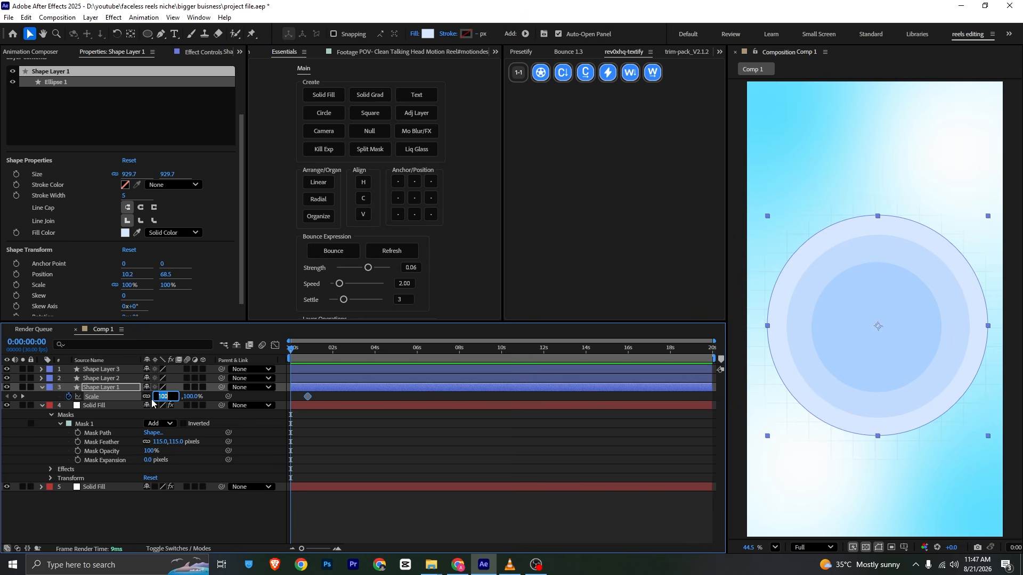
pyautogui.write('0')
pyautogui.press('Return')
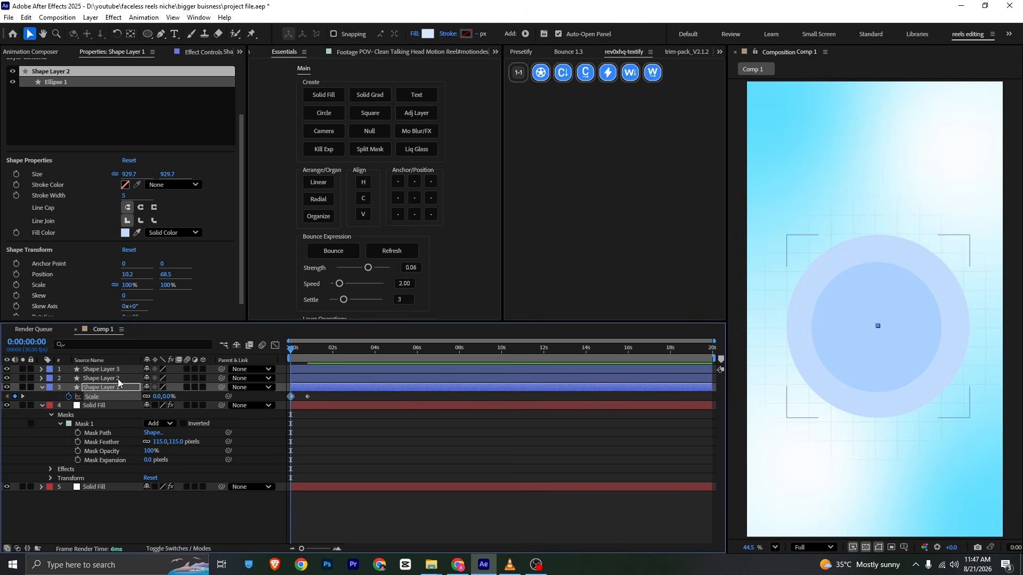
# - Animate the middle circle's scale from 0% at the composition start to 83% near the outer circle's end keyframe
pyautogui.click(118, 378)
pyautogui.press('s')
pyautogui.click(70, 387)
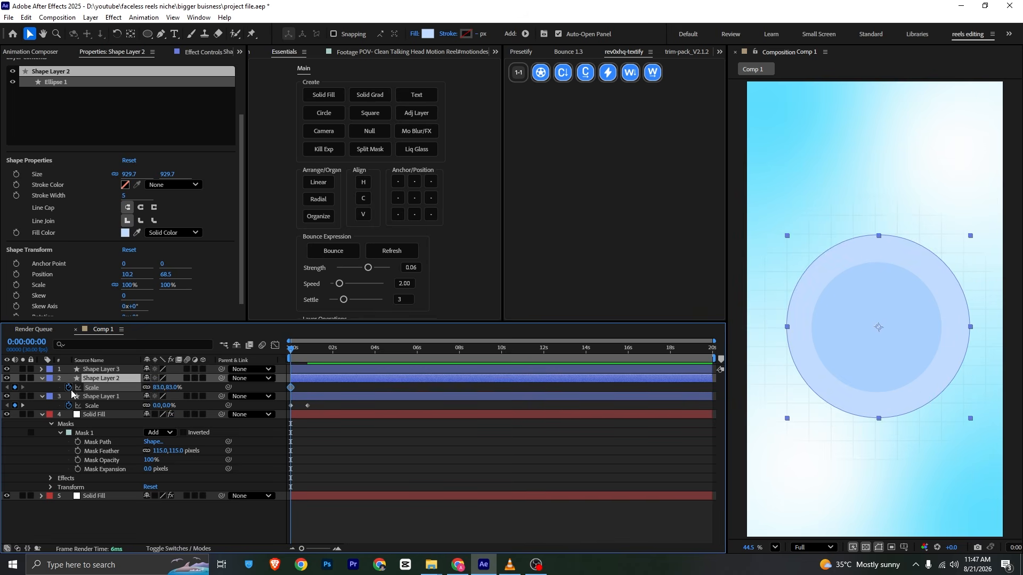
pyautogui.moveTo(291, 388); pyautogui.dragTo(309, 387)
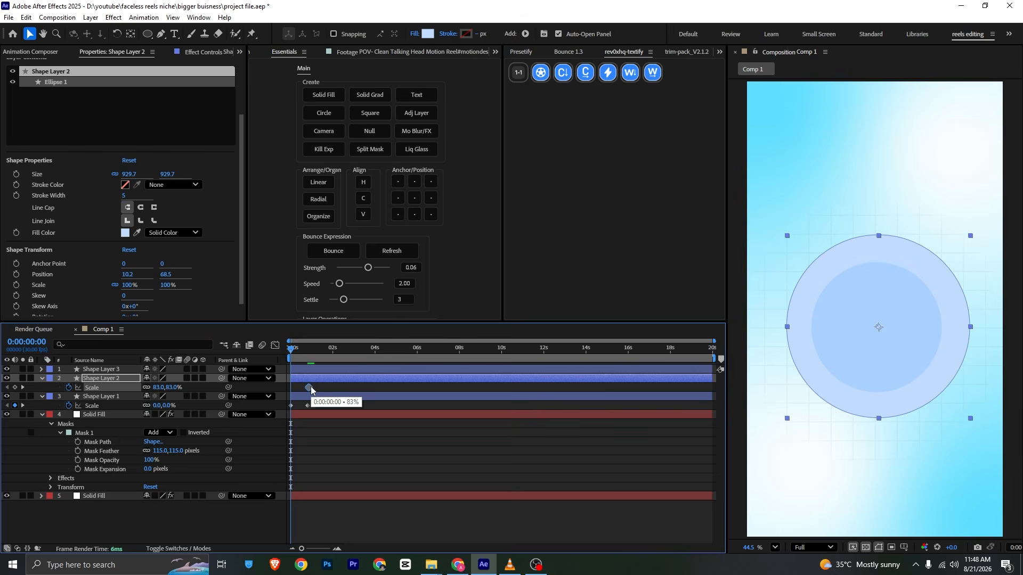
pyautogui.click(159, 388)
pyautogui.write('0')
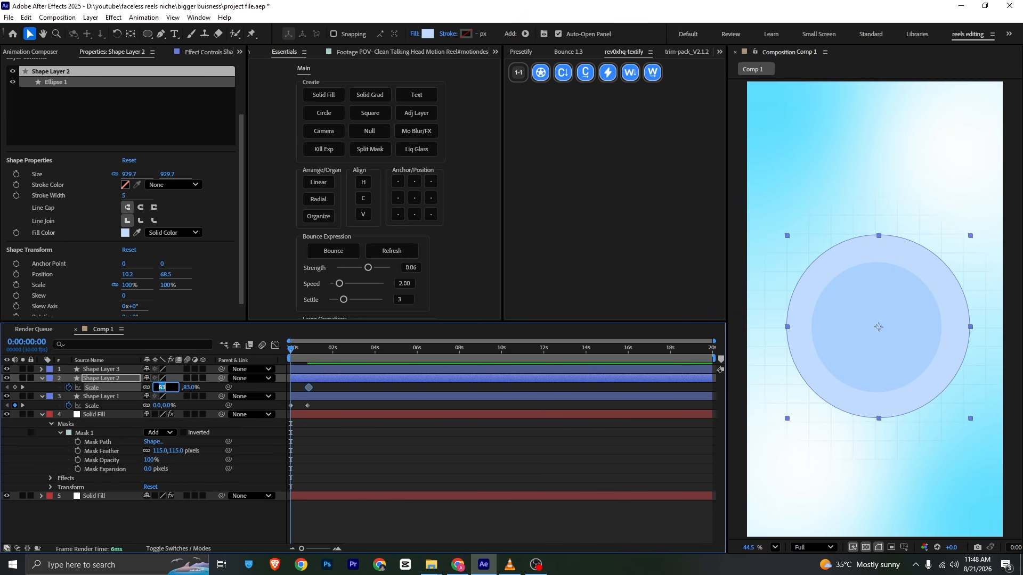
pyautogui.press('Return')
# - Animate the inner circle's scale from 0% at the composition start to 59% in line with the outer circle's end keyframe
pyautogui.click(120, 369)
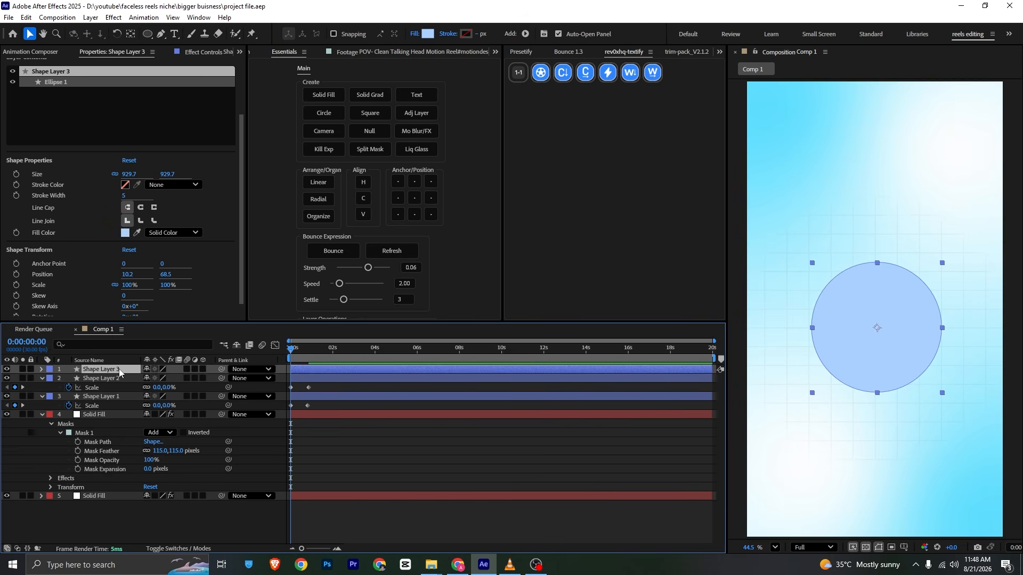
pyautogui.press('s')
pyautogui.click(69, 379)
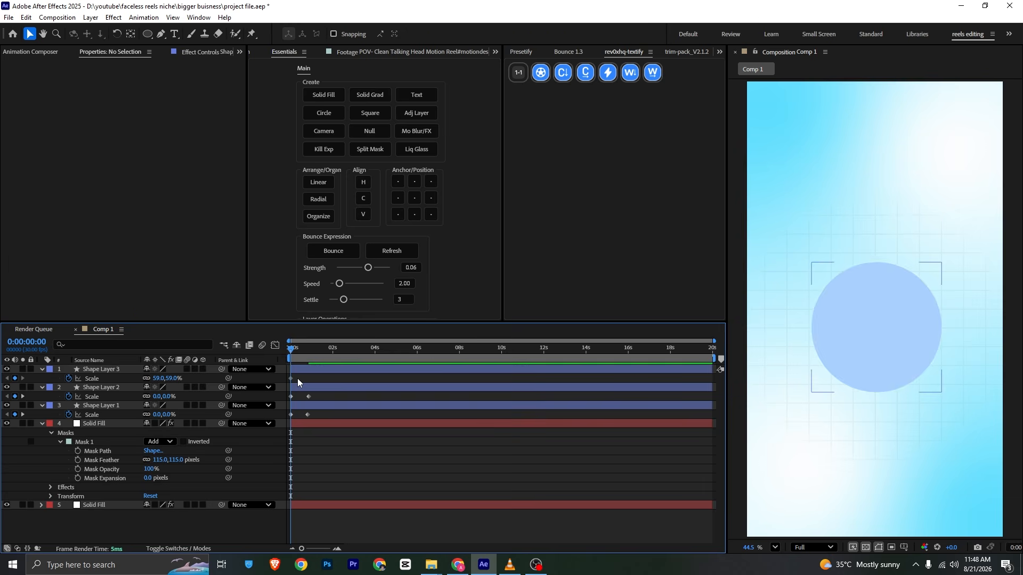
pyautogui.moveTo(297, 378); pyautogui.dragTo(309, 380)
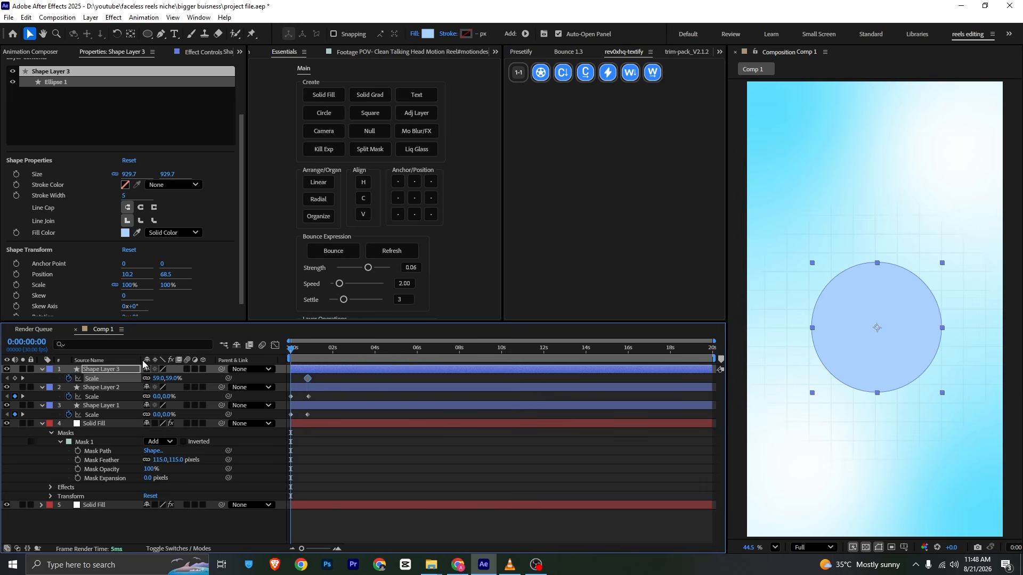
pyautogui.write('0')
pyautogui.press('Return')
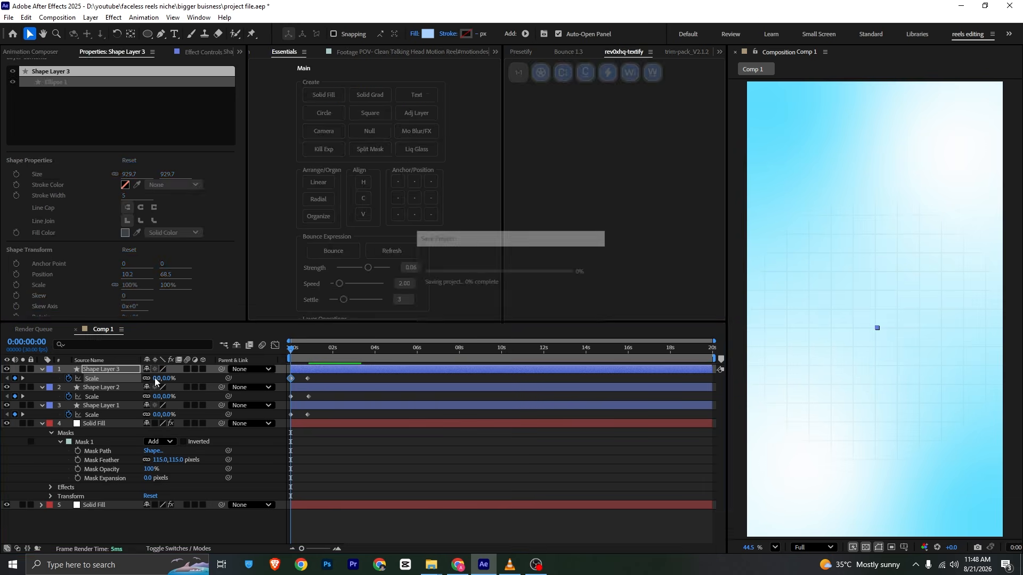
# - Ease the scale keyframes of all three circles with a speed curve that peaks early and slows gradually, and preview the animation
pyautogui.moveTo(315, 375); pyautogui.dragTo(277, 439)
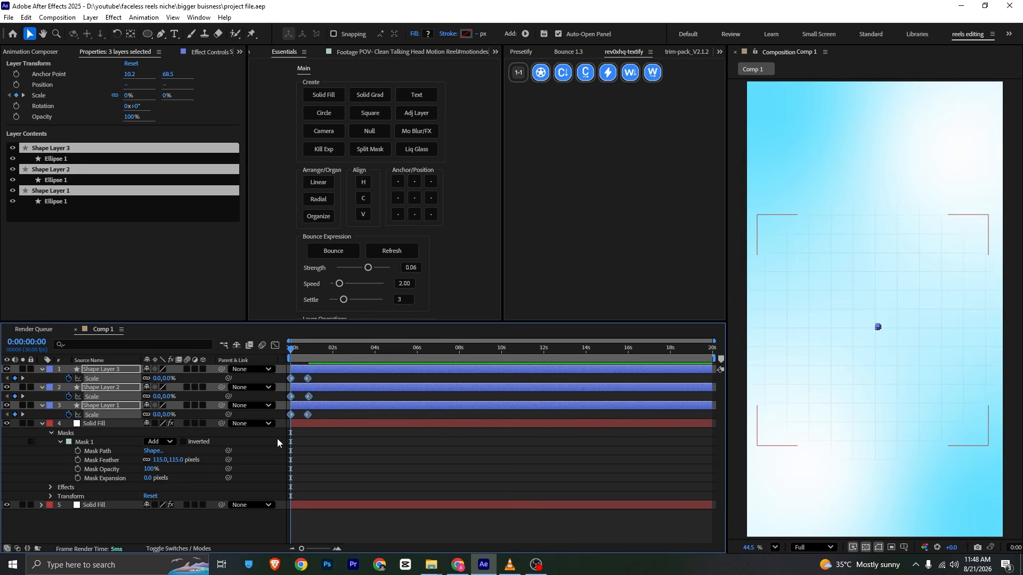
pyautogui.click(276, 346)
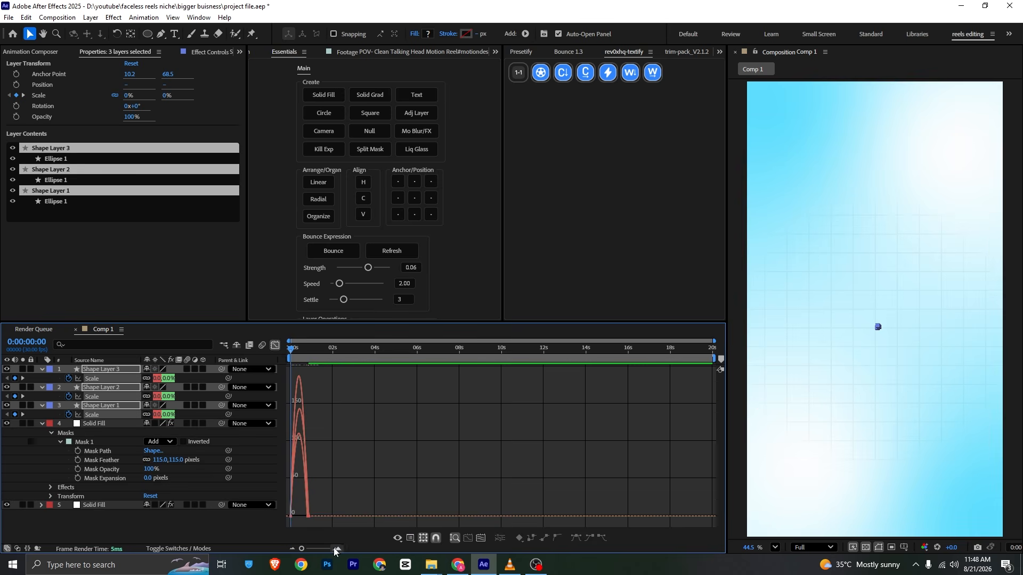
pyautogui.click(334, 551)
pyautogui.click(337, 550)
pyautogui.rightClick(468, 477)
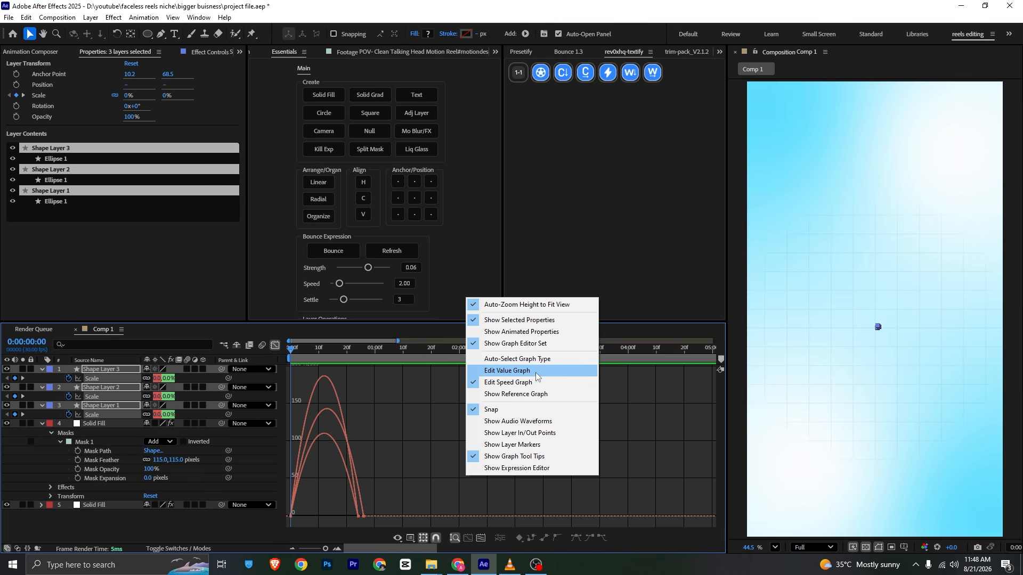
pyautogui.click(536, 376)
pyautogui.moveTo(402, 537); pyautogui.dragTo(297, 456)
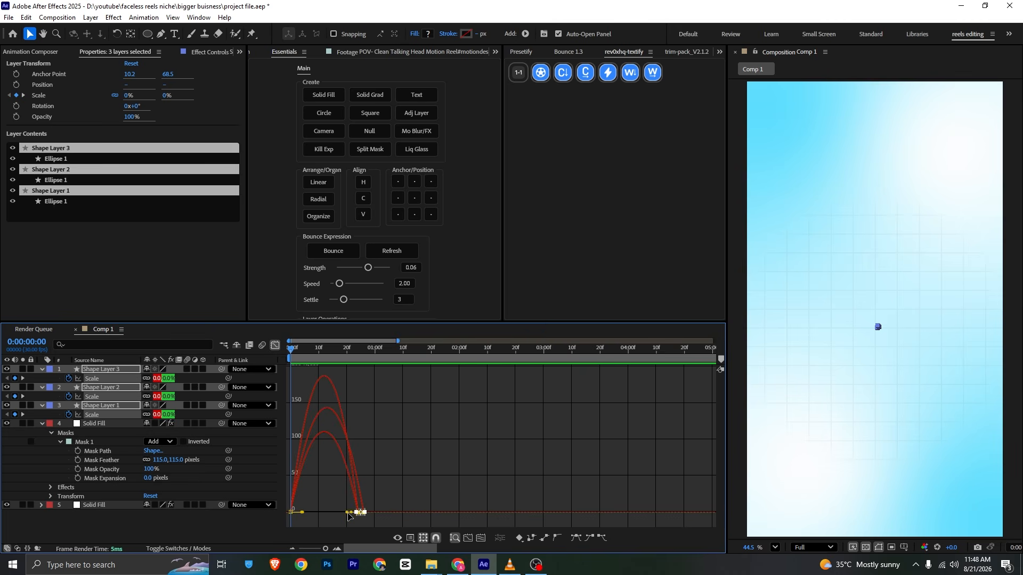
pyautogui.moveTo(348, 515); pyautogui.dragTo(327, 516)
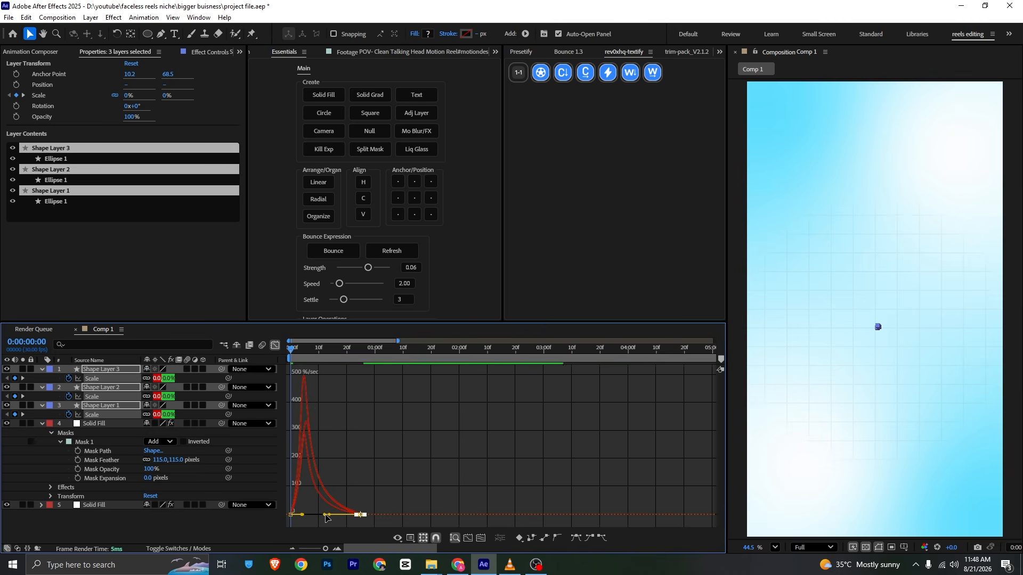
pyautogui.click(276, 347)
pyautogui.moveTo(331, 351); pyautogui.dragTo(208, 369)
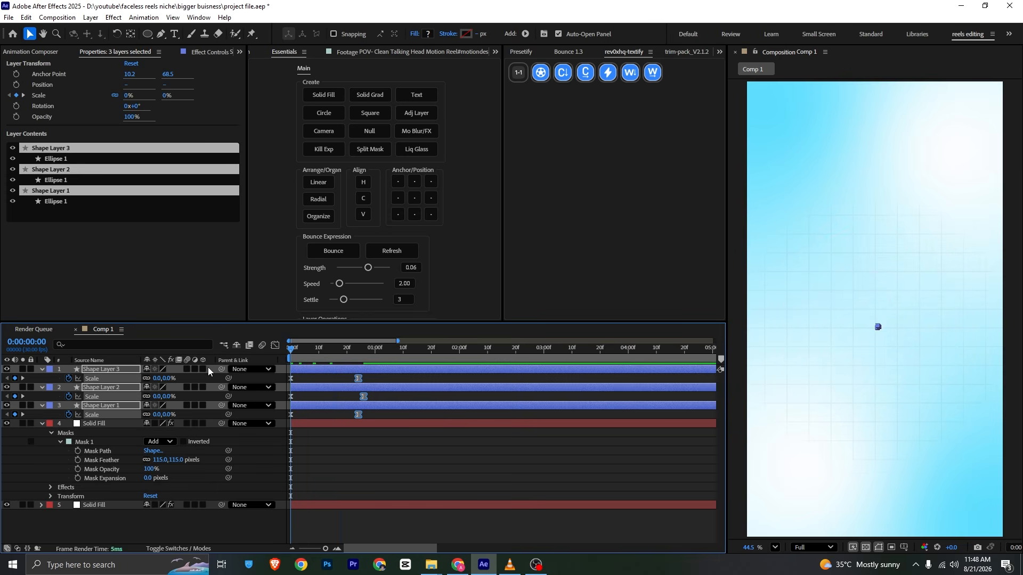
pyautogui.press('space')
pyautogui.press('space')
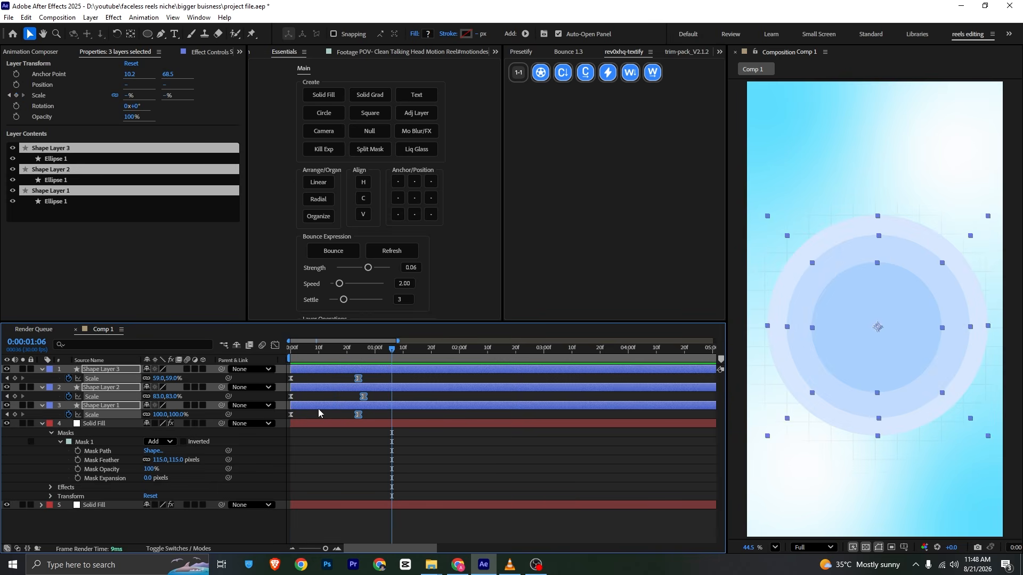
# - Stagger the circle layers so the middle one starts about 11 frames in and the inner one about 26 frames in, and preview
pyautogui.click(318, 408)
pyautogui.moveTo(322, 386); pyautogui.dragTo(421, 376)
pyautogui.press('space')
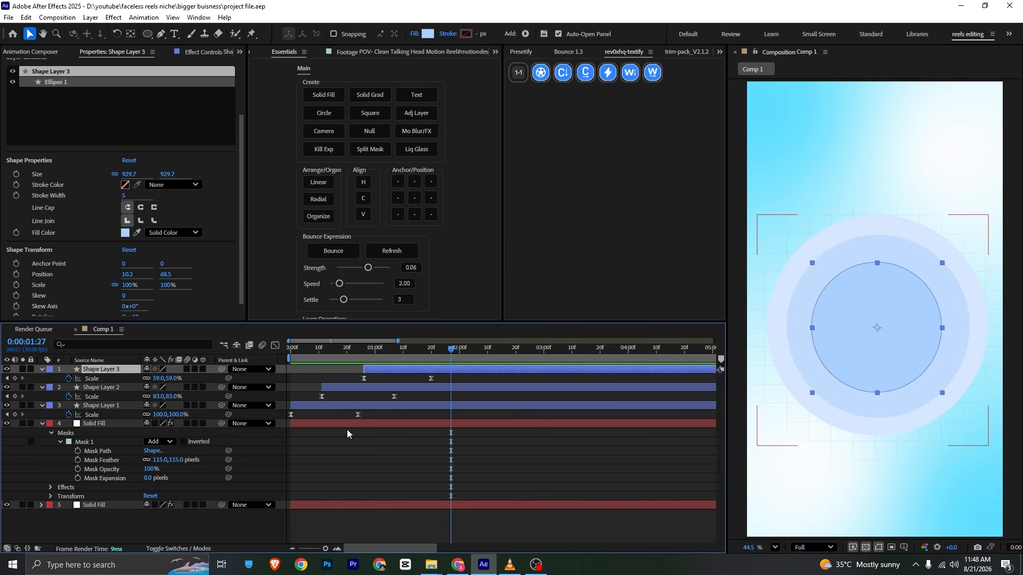
# - Enlarge the inner circle slightly at its final scale keyframe at 0:00:01:20, recentre it at 552.0, 1036.3 and save the project
pyautogui.click(433, 360)
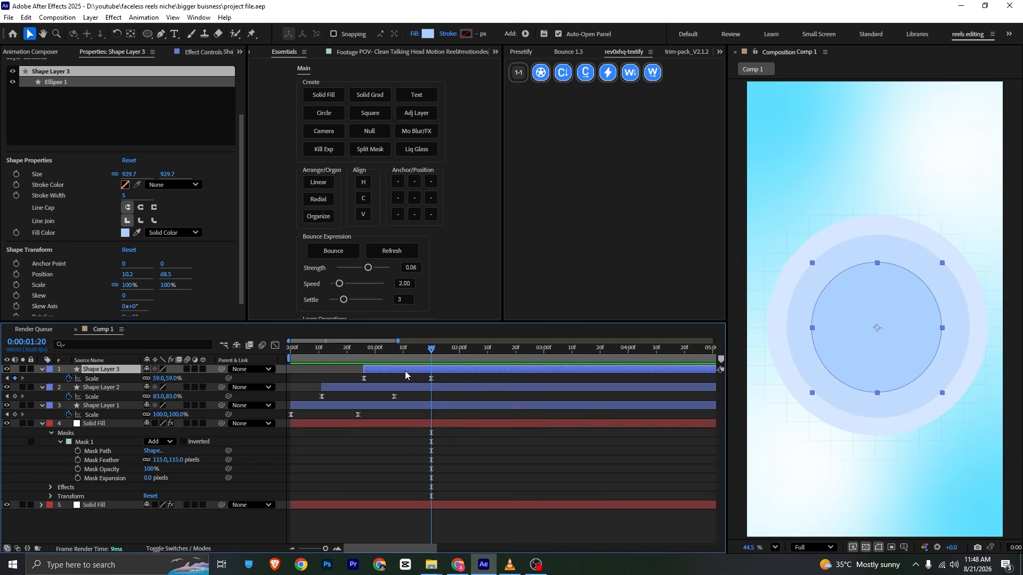
pyautogui.moveTo(159, 379); pyautogui.dragTo(157, 379)
pyautogui.press('p')
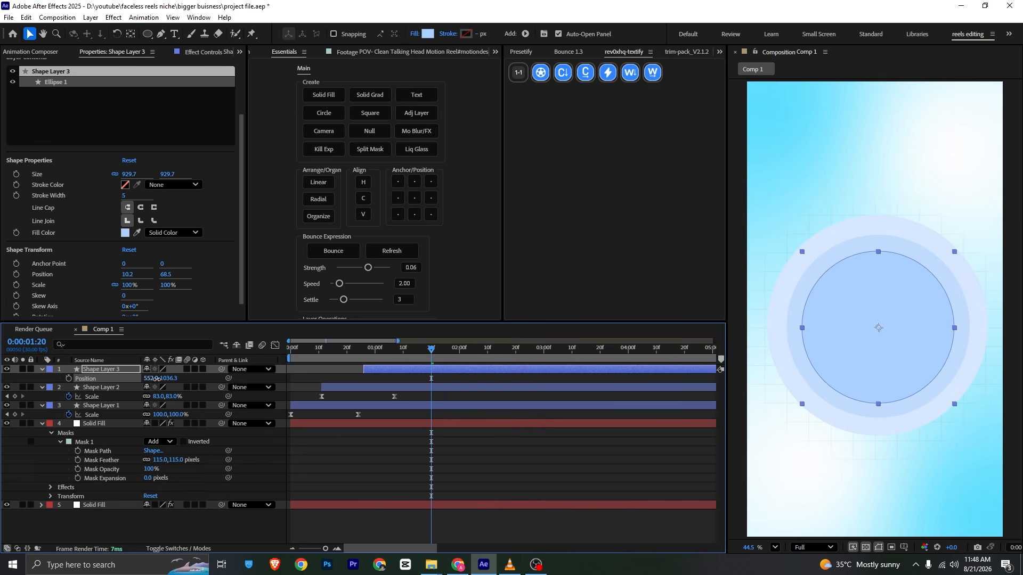
pyautogui.click(116, 527)
pyautogui.hotkey('ctrl', 's')
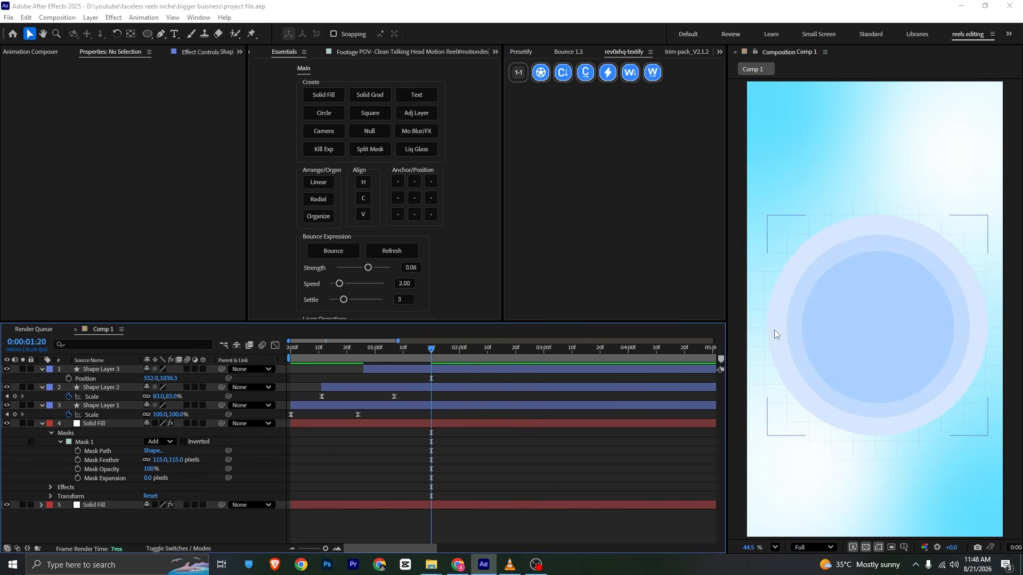
# - Move the background's 4-Color Gradient Point 1 to 352.8, -279.6 and Point 4 to 1160.6, 2076.1, outside the frame
pyautogui.hotkey('alt', 'Tab')
pyautogui.hotkey('alt', 'Tab')
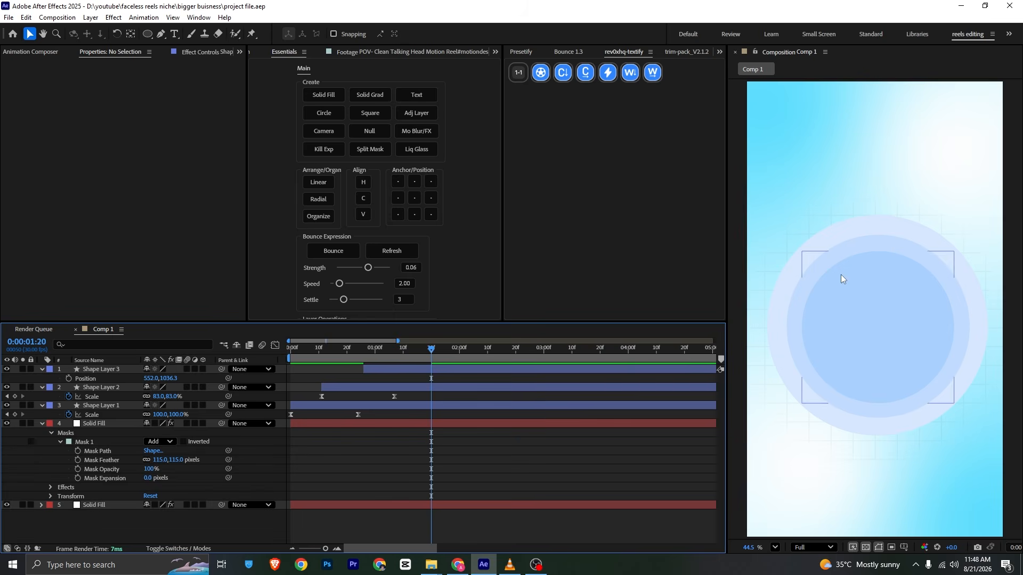
pyautogui.click(794, 194)
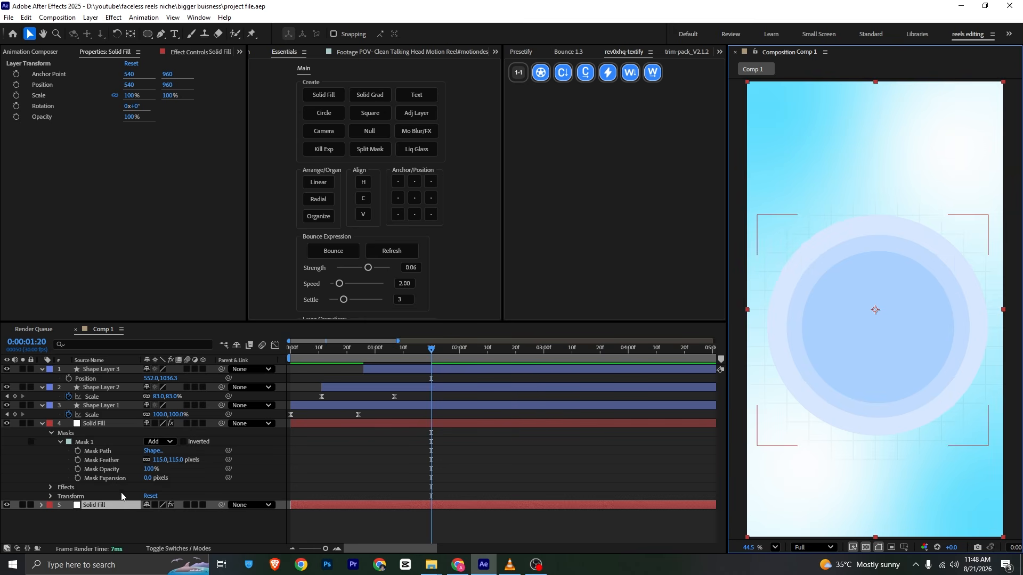
pyautogui.click(179, 51)
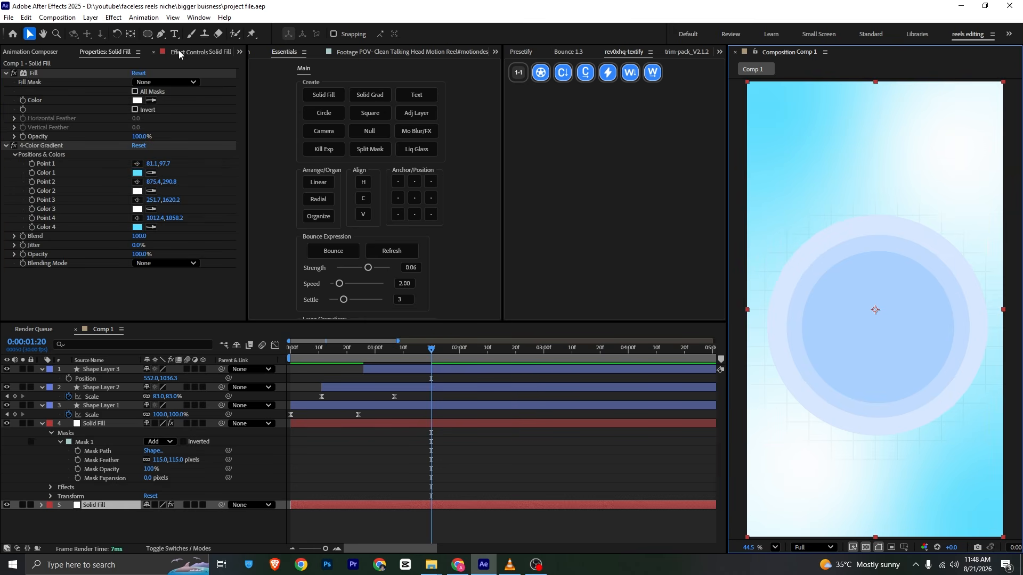
pyautogui.click(52, 146)
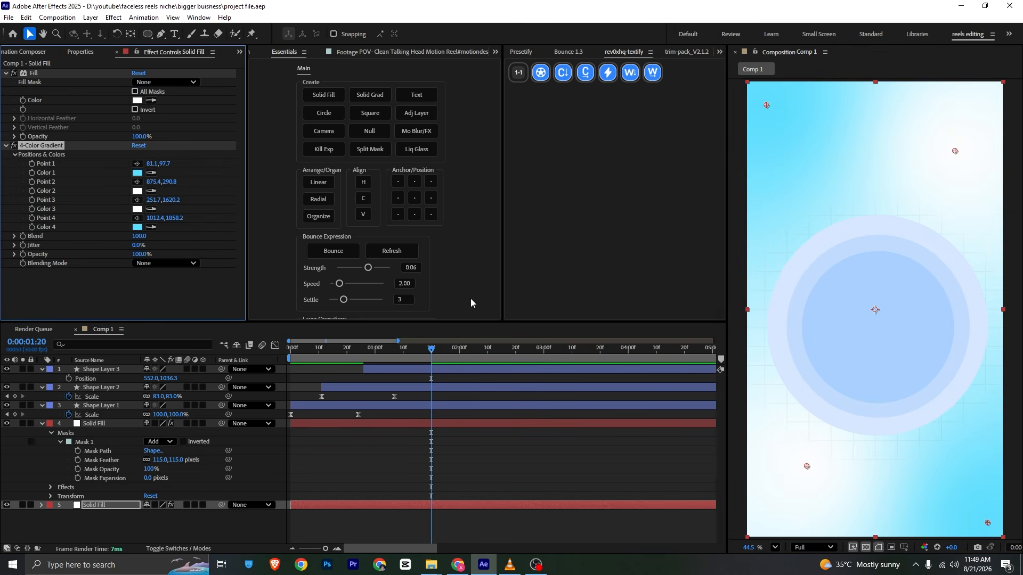
pyautogui.click(807, 469)
pyautogui.moveTo(765, 100); pyautogui.dragTo(831, 16)
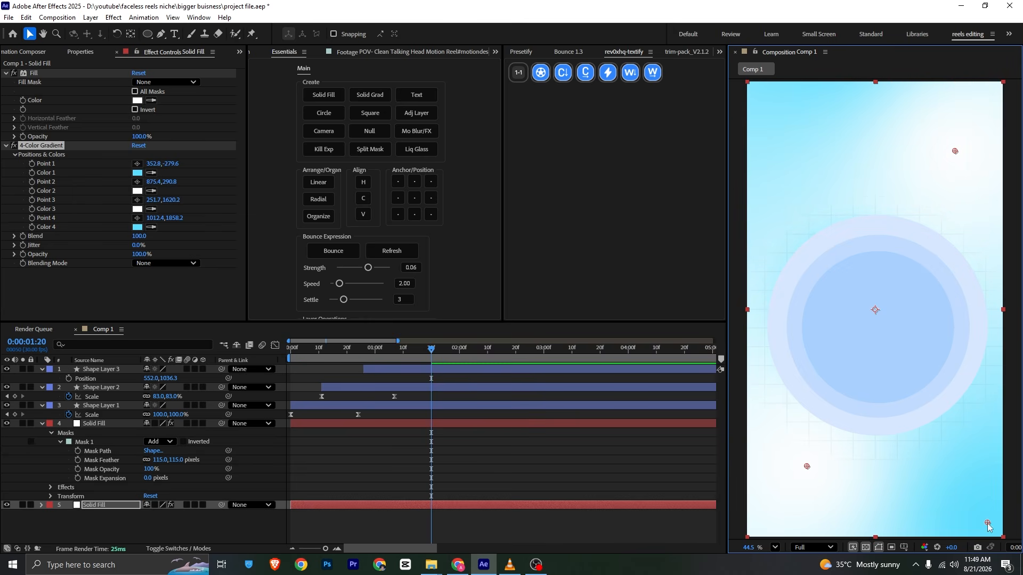
pyautogui.moveTo(987, 525); pyautogui.dragTo(1014, 560)
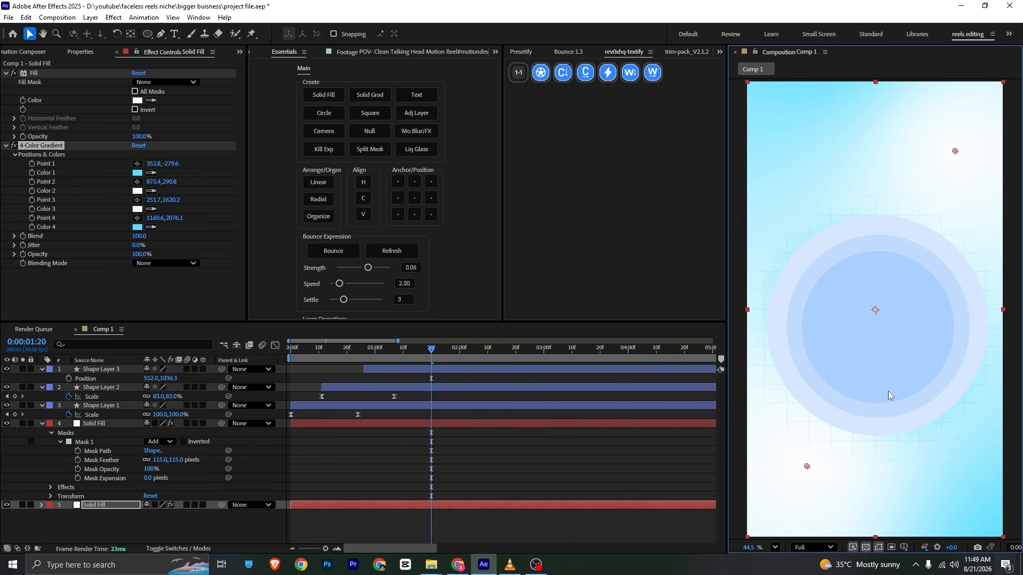
# - Set the gradient's Color 1 to 64D9FF, match Color 4 to it and save the project
pyautogui.click(137, 172)
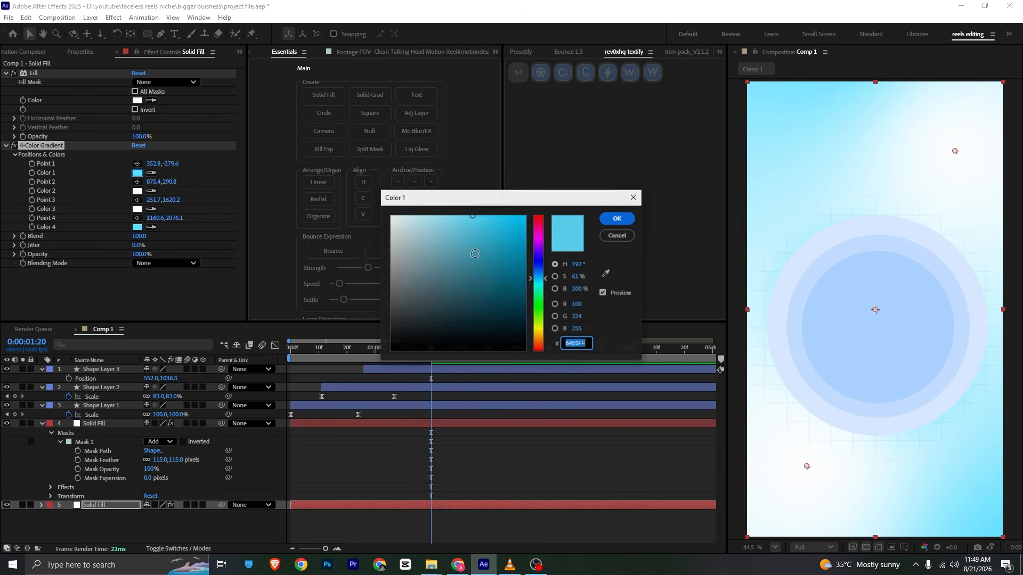
pyautogui.moveTo(541, 283); pyautogui.dragTo(545, 282)
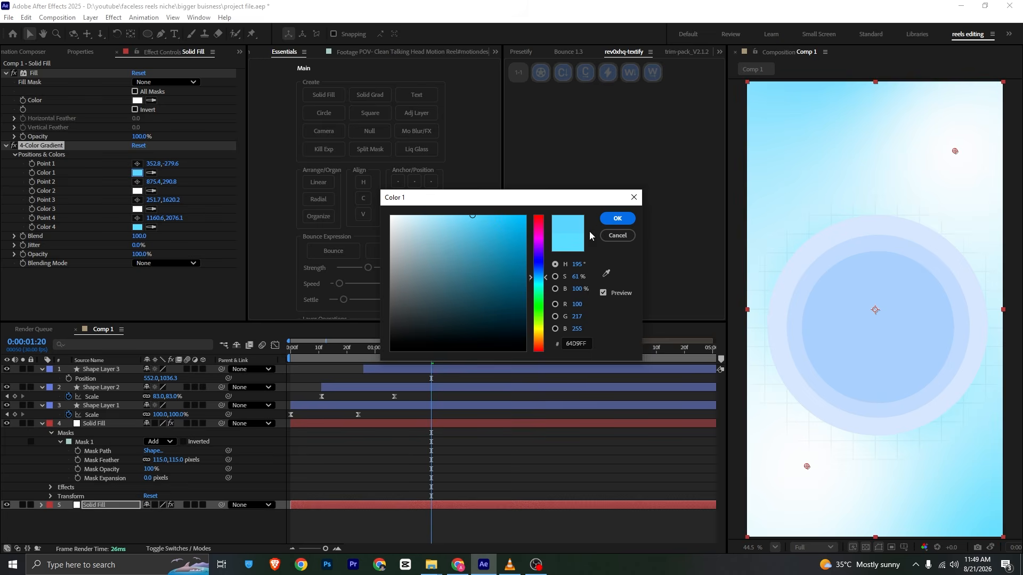
pyautogui.click(617, 218)
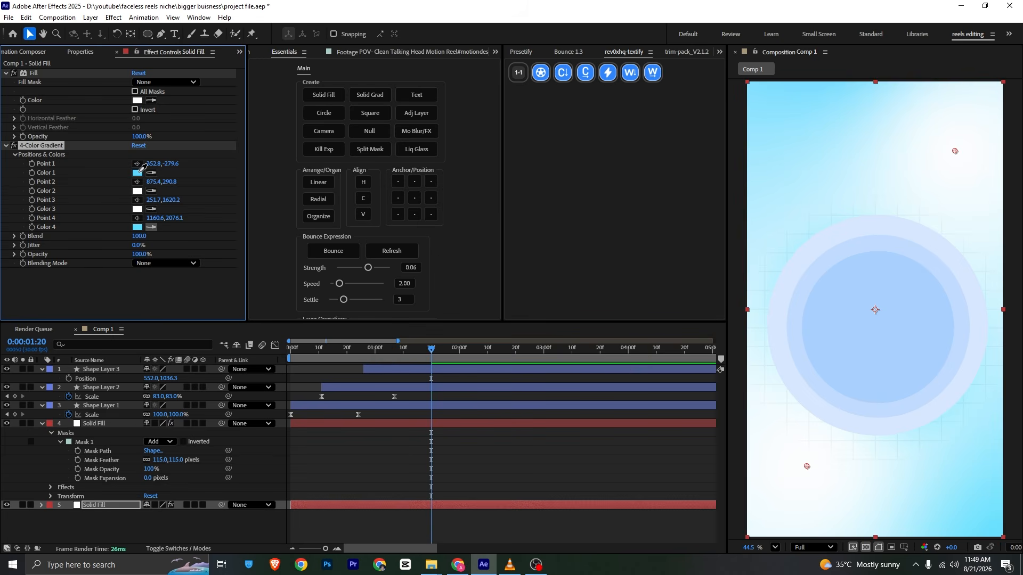
pyautogui.click(66, 524)
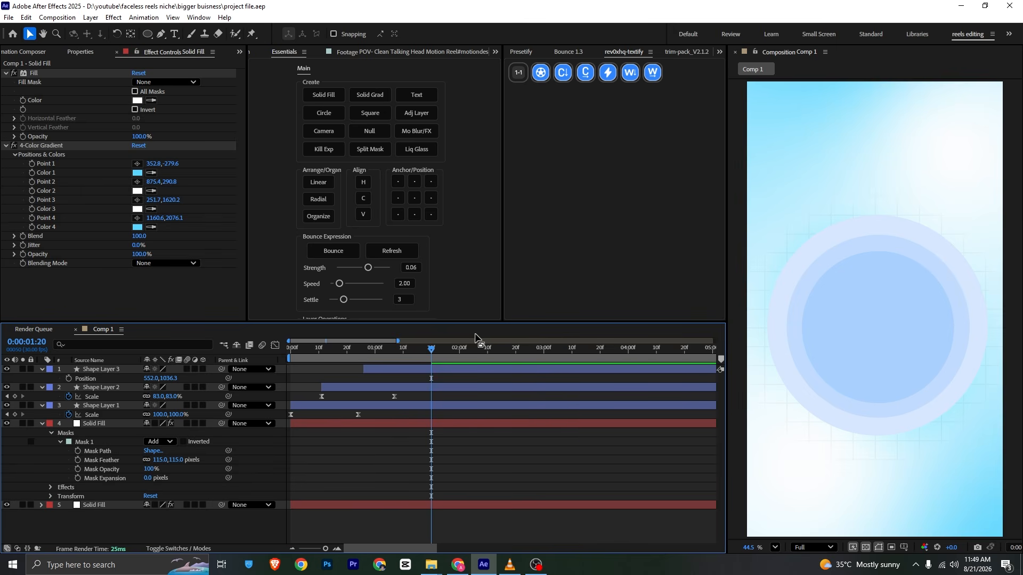
# - Find the building image 15.png among the project's footage and add it as the top layer of Comp 1
pyautogui.click(240, 52)
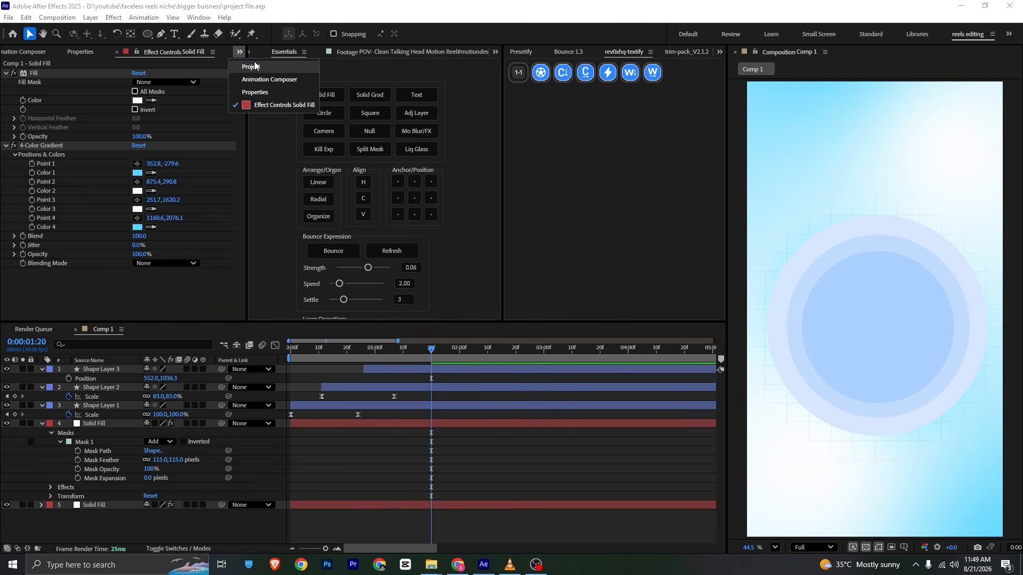
pyautogui.click(256, 67)
pyautogui.click(47, 142)
pyautogui.click(47, 147)
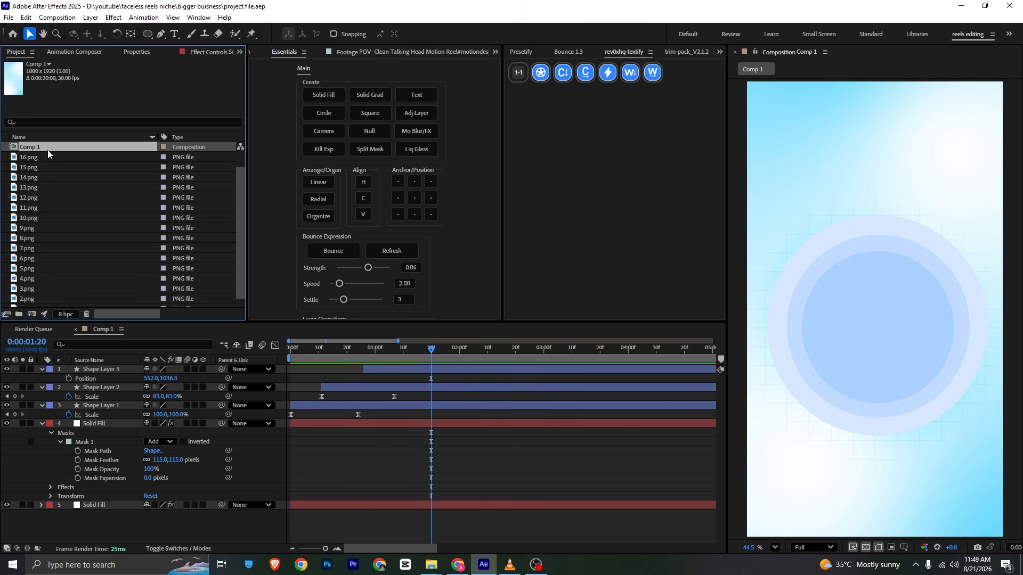
pyautogui.click(52, 157)
pyautogui.click(59, 168)
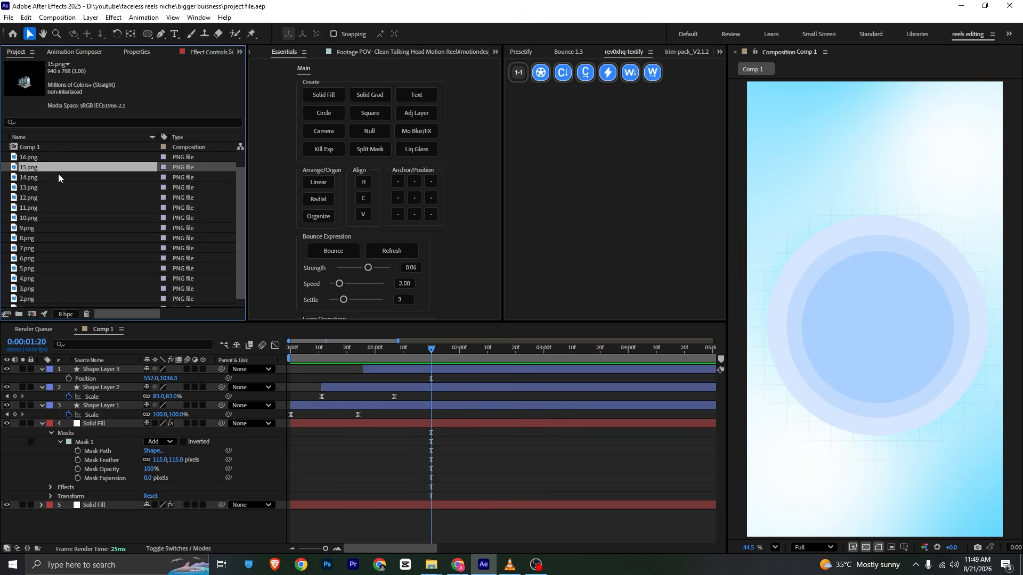
pyautogui.hotkey('alt', 'Tab')
pyautogui.hotkey('alt', 'Tab')
pyautogui.moveTo(41, 172); pyautogui.dragTo(91, 368)
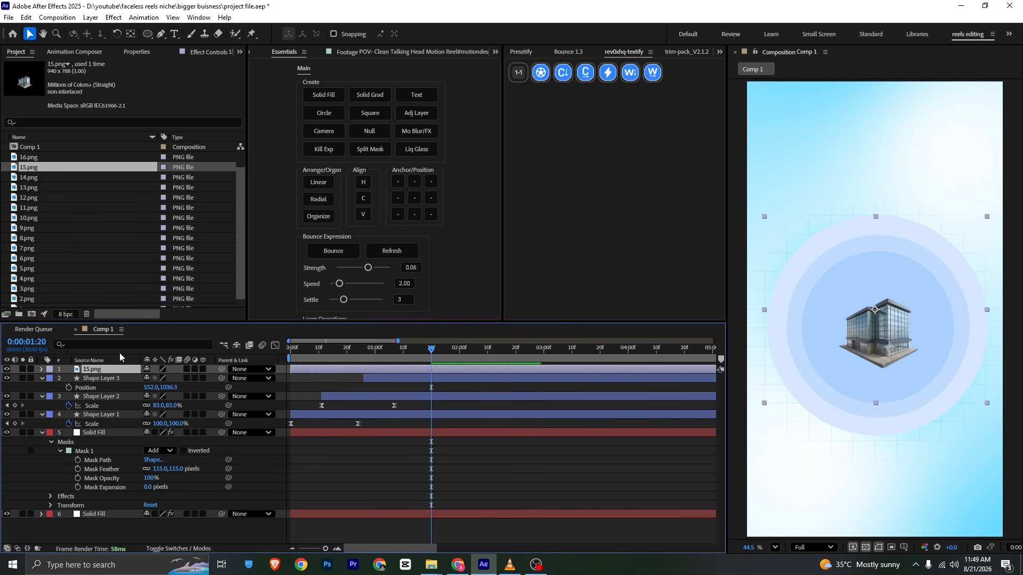
# - Scale the building image to 215% and position it over the middle of the concentric circles
pyautogui.press('Home')
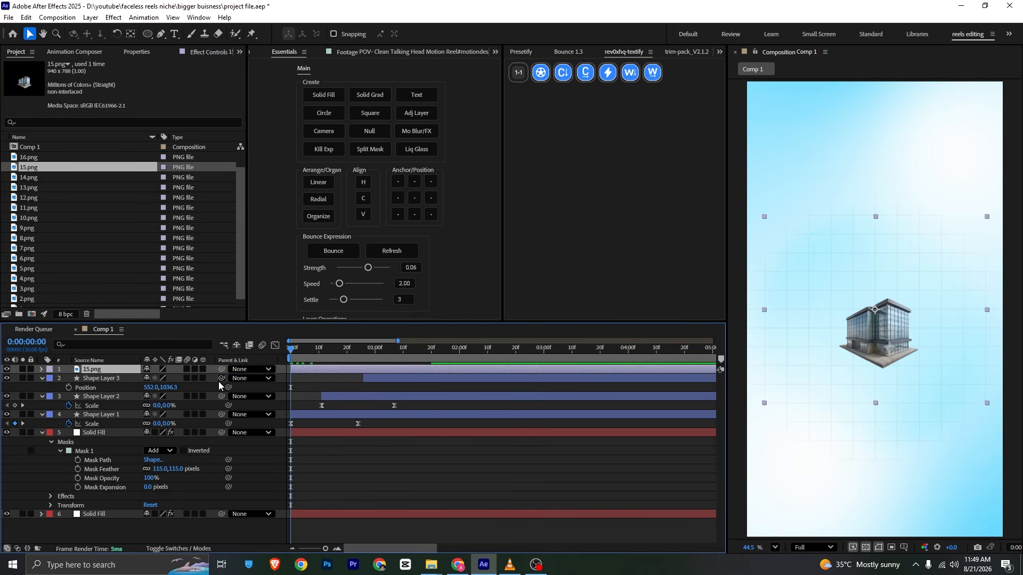
pyautogui.press('s')
pyautogui.moveTo(161, 380); pyautogui.dragTo(201, 380)
pyautogui.moveTo(899, 385); pyautogui.dragTo(894, 353)
pyautogui.moveTo(331, 359); pyautogui.dragTo(392, 360)
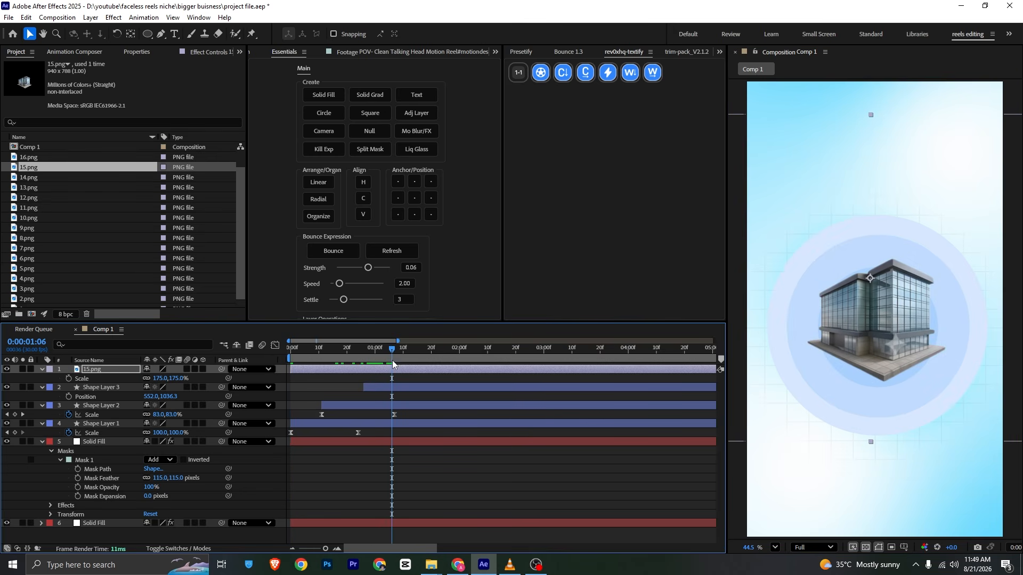
pyautogui.moveTo(893, 327); pyautogui.dragTo(898, 335)
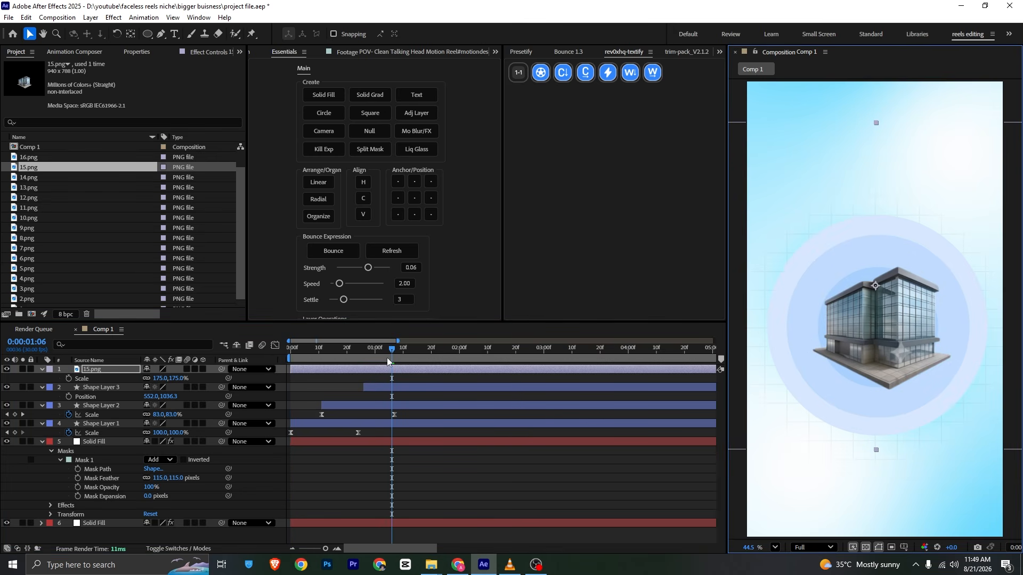
pyautogui.moveTo(387, 362); pyautogui.dragTo(441, 358)
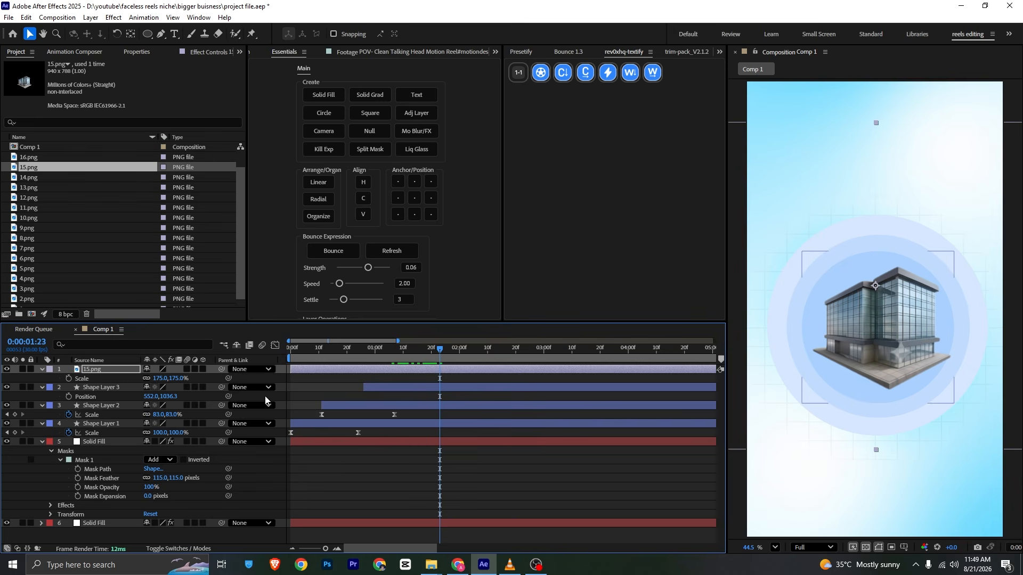
pyautogui.moveTo(170, 378); pyautogui.dragTo(191, 376)
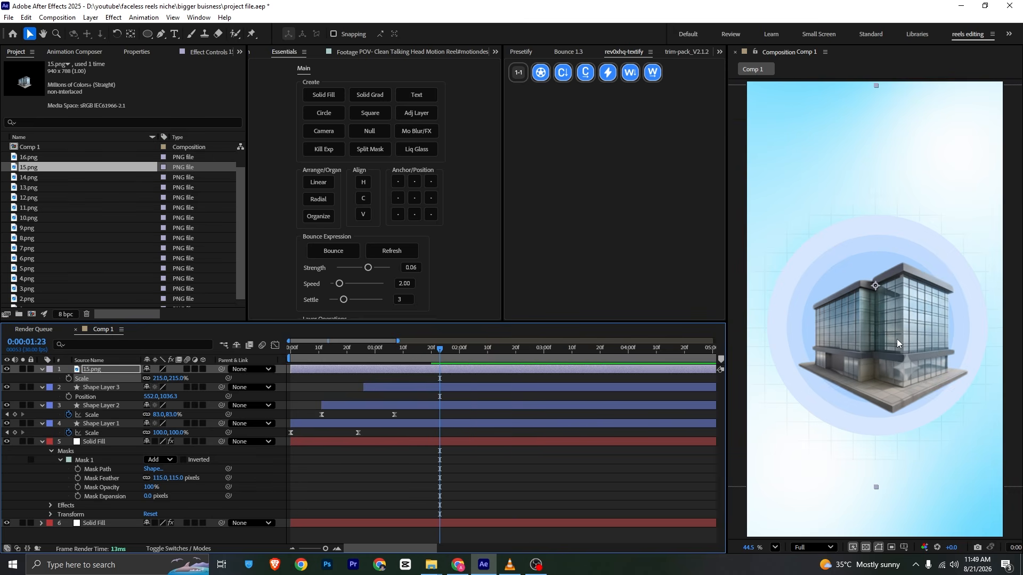
pyautogui.moveTo(897, 339); pyautogui.dragTo(889, 332)
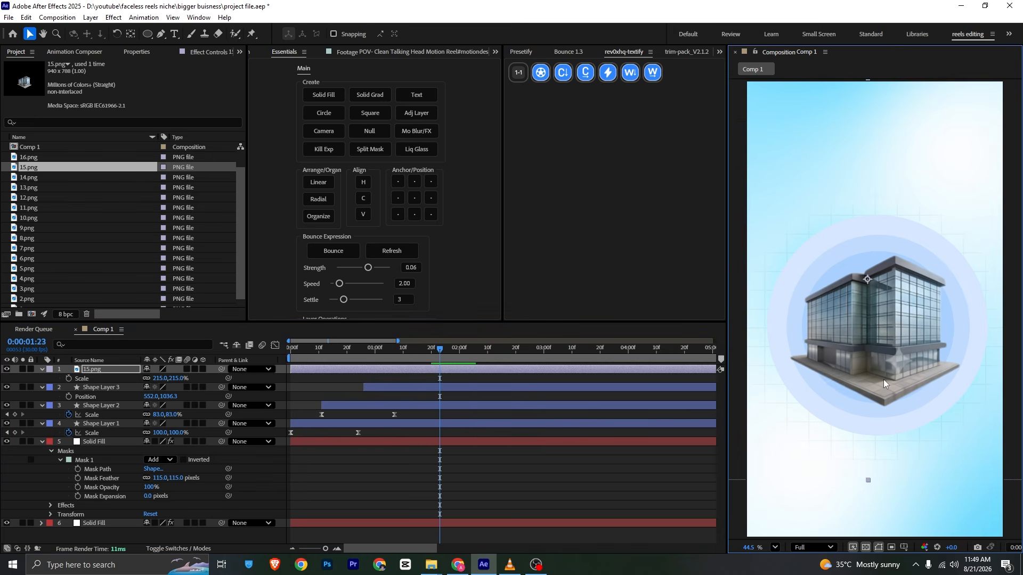
# - Try to move the building layer's anchor point to the image's centre
pyautogui.click(414, 198)
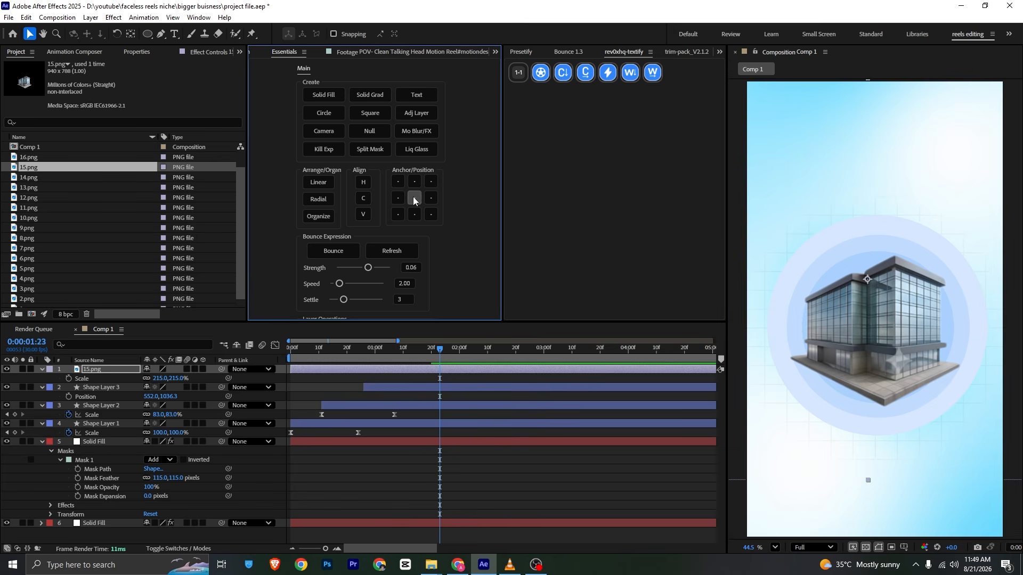
pyautogui.click(107, 371)
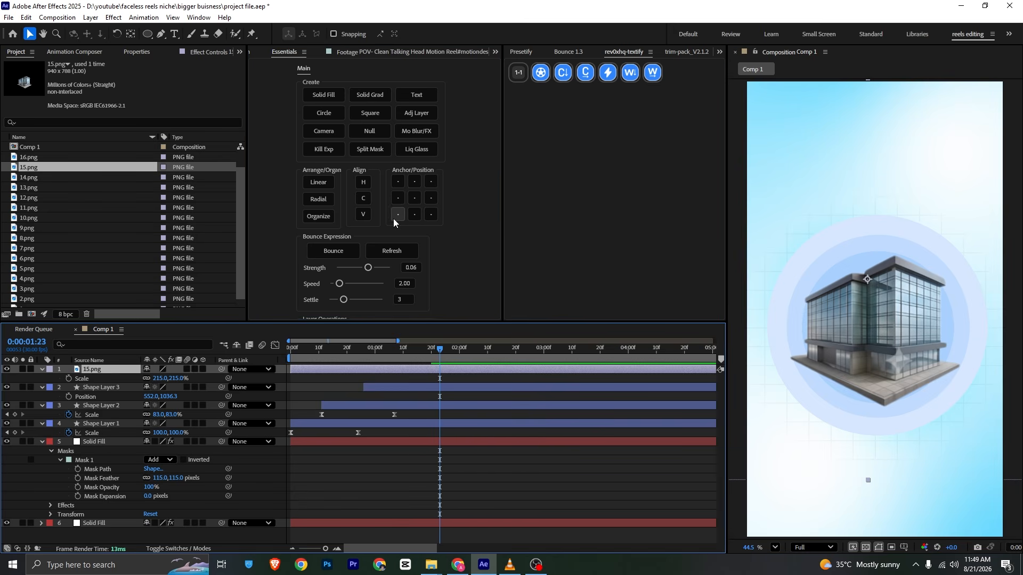
pyautogui.click(414, 197)
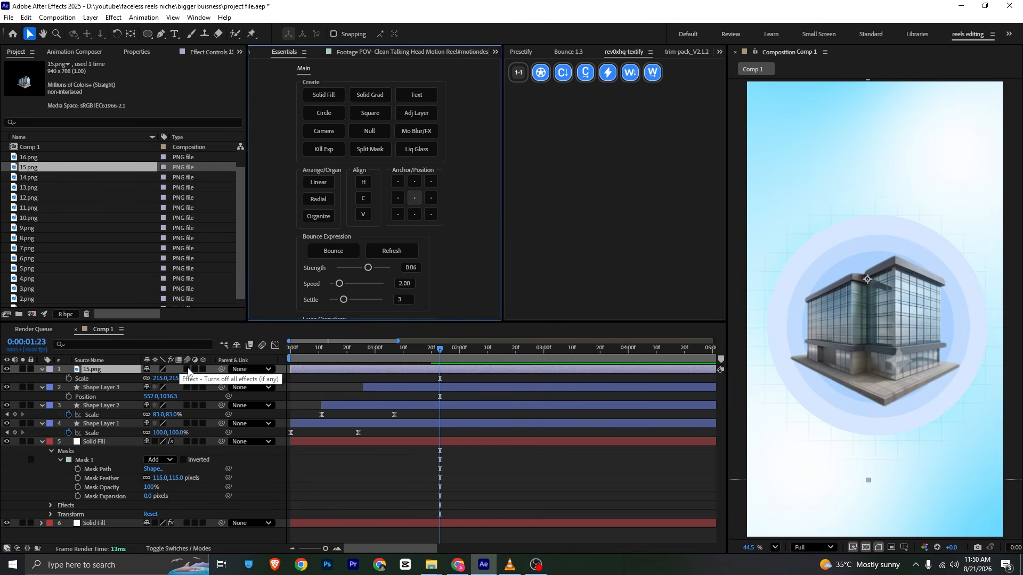
# - Keyframe the building's scale from 282% at the first frame to 215% at frame 10 and save the project
pyautogui.click(88, 383)
pyautogui.press('Home')
pyautogui.click(68, 378)
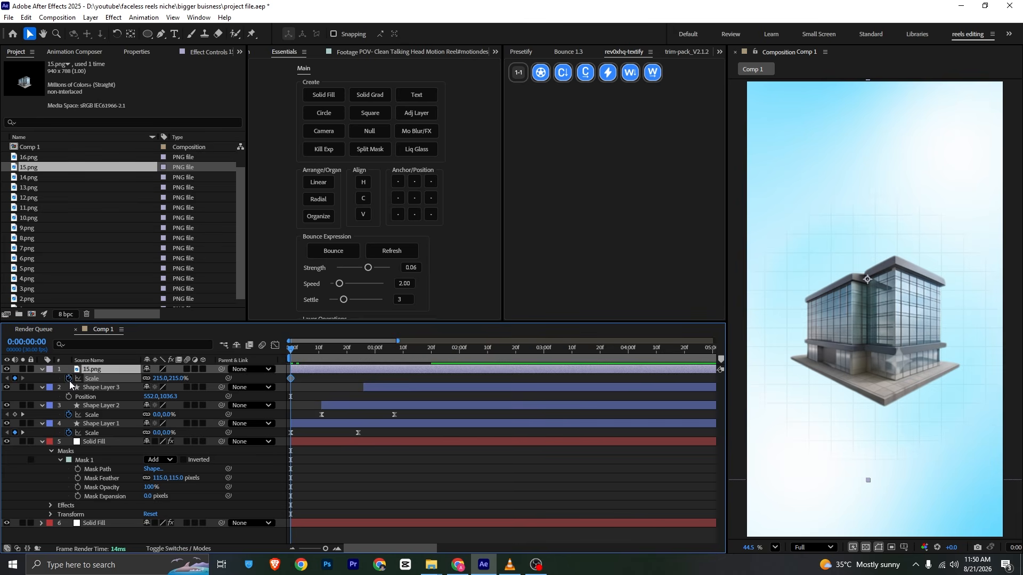
pyautogui.moveTo(292, 379); pyautogui.dragTo(319, 378)
pyautogui.moveTo(165, 378); pyautogui.dragTo(200, 380)
pyautogui.hotkey('ctrl', 's')
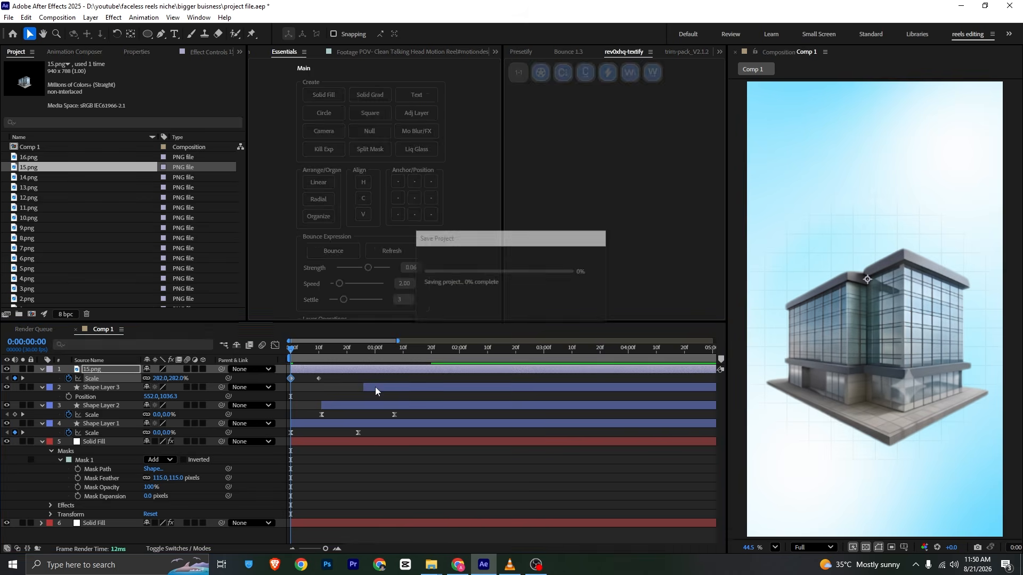
# - Easy-ease the building's scale keyframes, reshape the speed graph for a fast start and slow finish, and preview it
pyautogui.moveTo(341, 377); pyautogui.dragTo(272, 393)
pyautogui.press('F9')
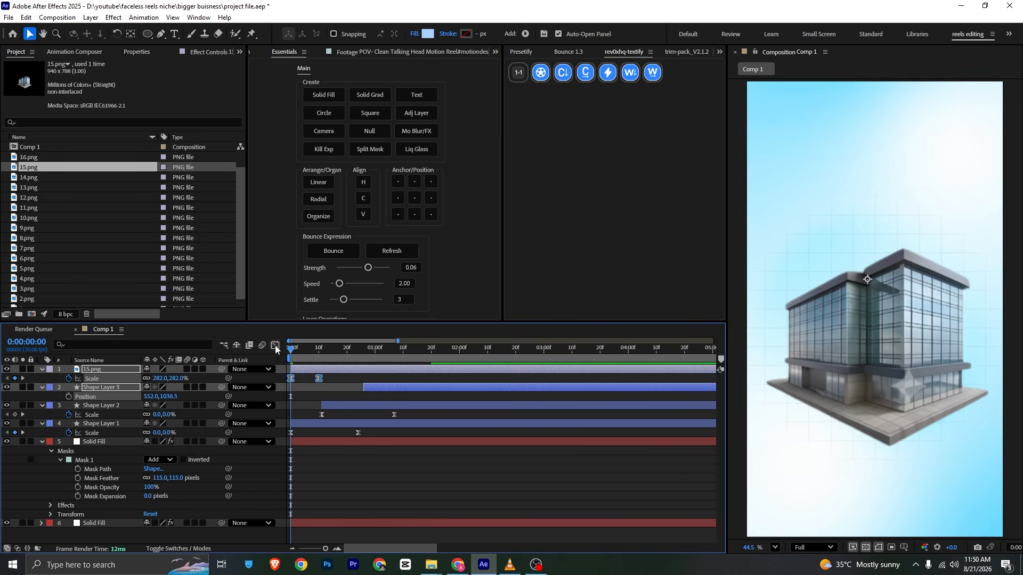
pyautogui.click(275, 346)
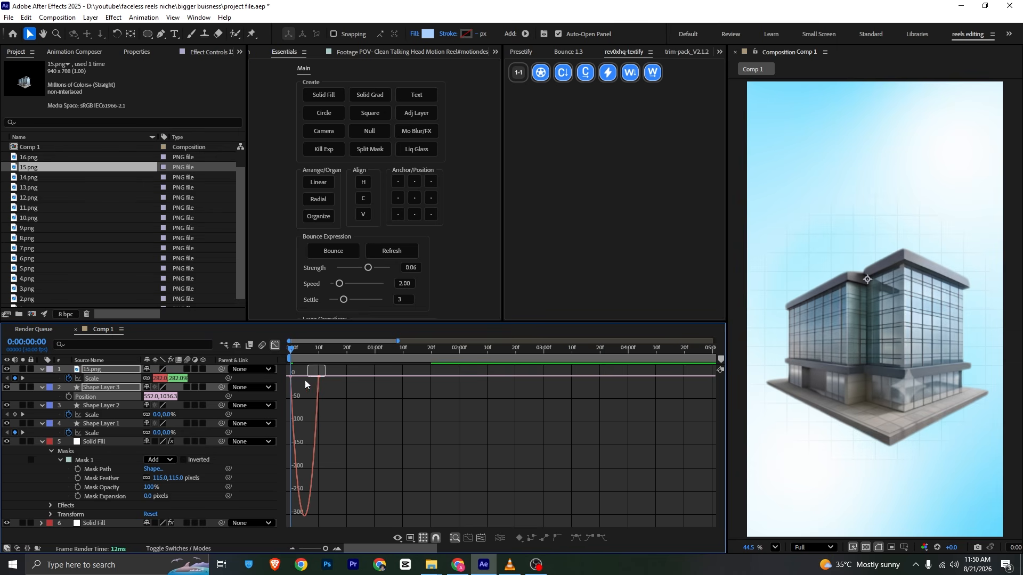
pyautogui.moveTo(305, 380); pyautogui.dragTo(298, 376)
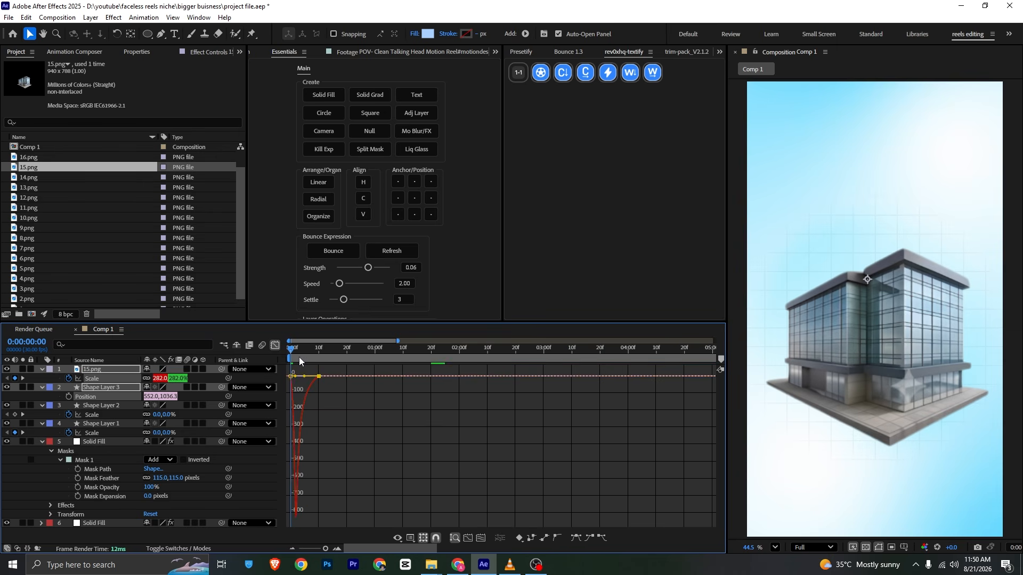
pyautogui.click(274, 346)
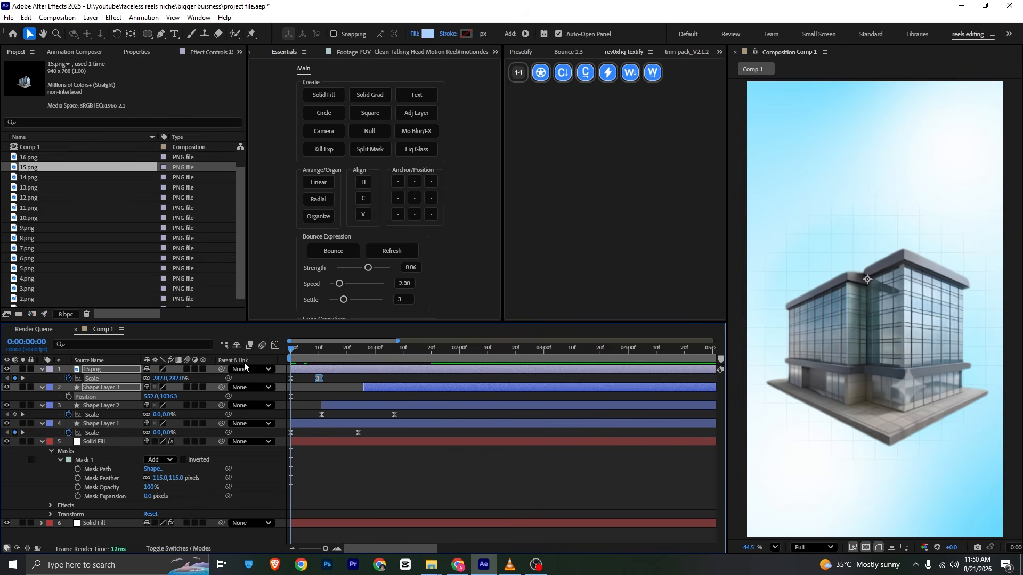
pyautogui.press('space')
# - Lengthen the building's scale animation by moving its end keyframe to about frame 28, and save the project
pyautogui.click(312, 376)
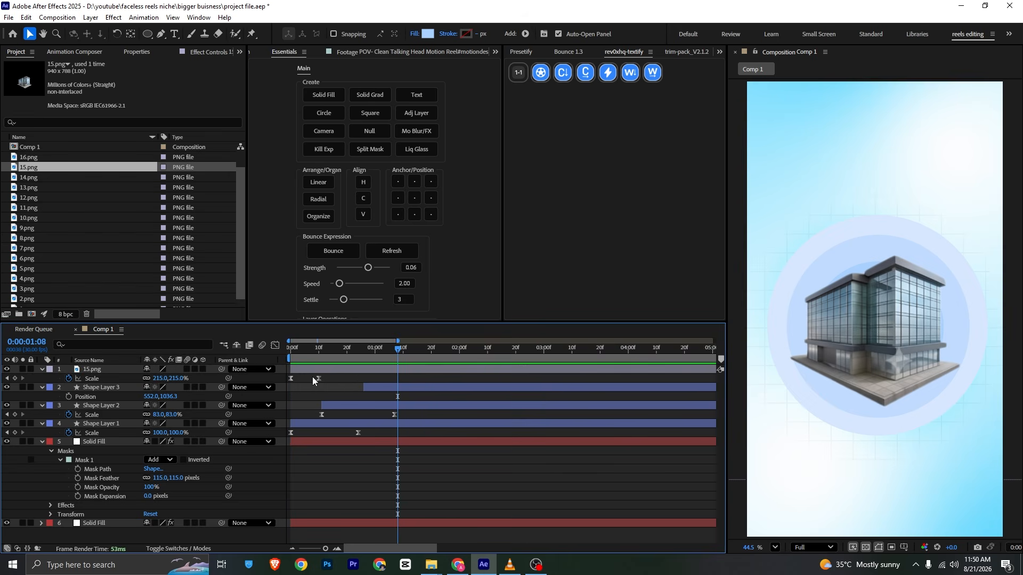
pyautogui.moveTo(319, 378); pyautogui.dragTo(380, 367)
pyautogui.press('Home')
pyautogui.hotkey('ctrl', 's')
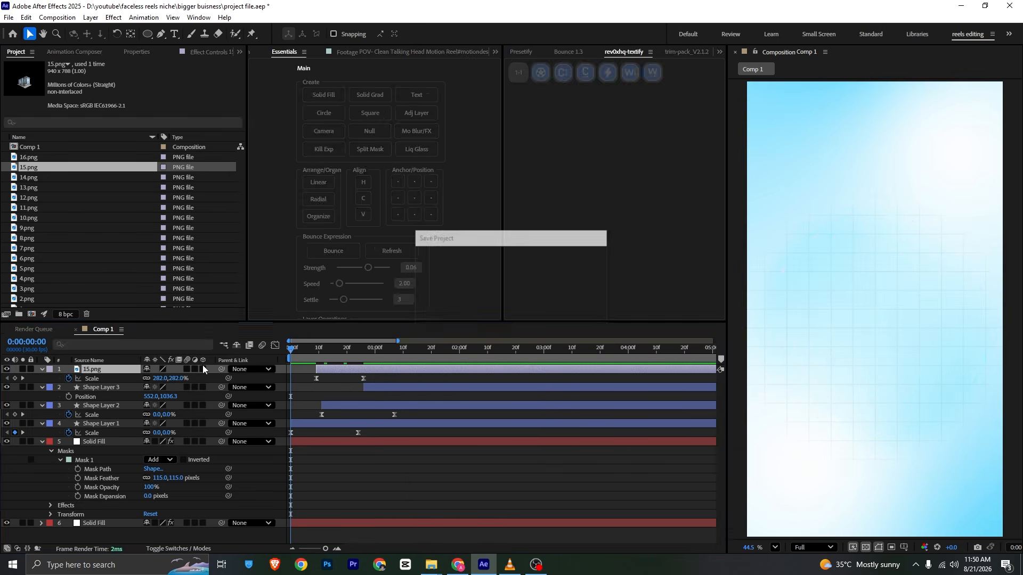
pyautogui.press('space')
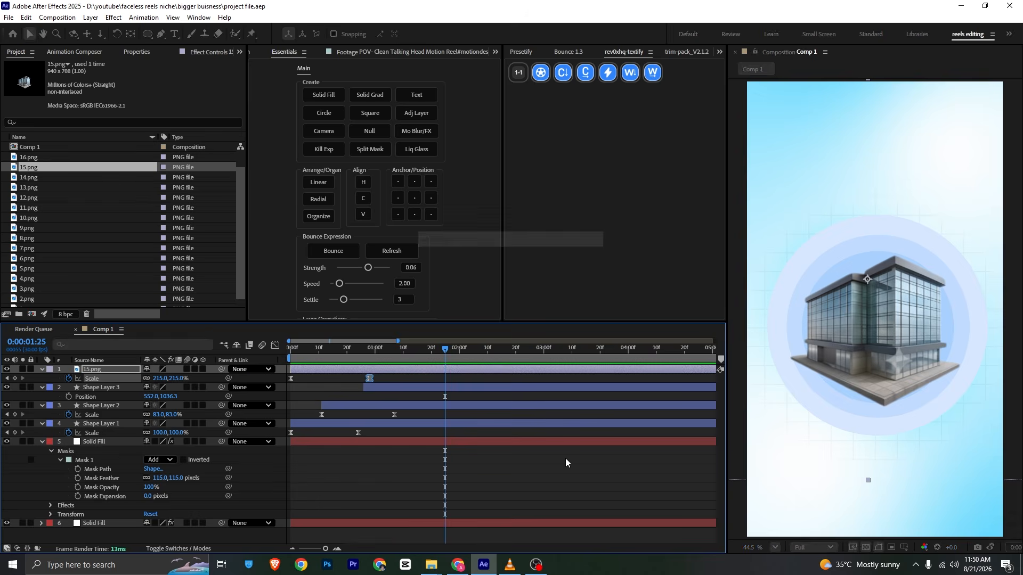
# - Check the building shot against the reference reel in VLC and collapse all layer properties in Comp 1's timeline
pyautogui.click(509, 564)
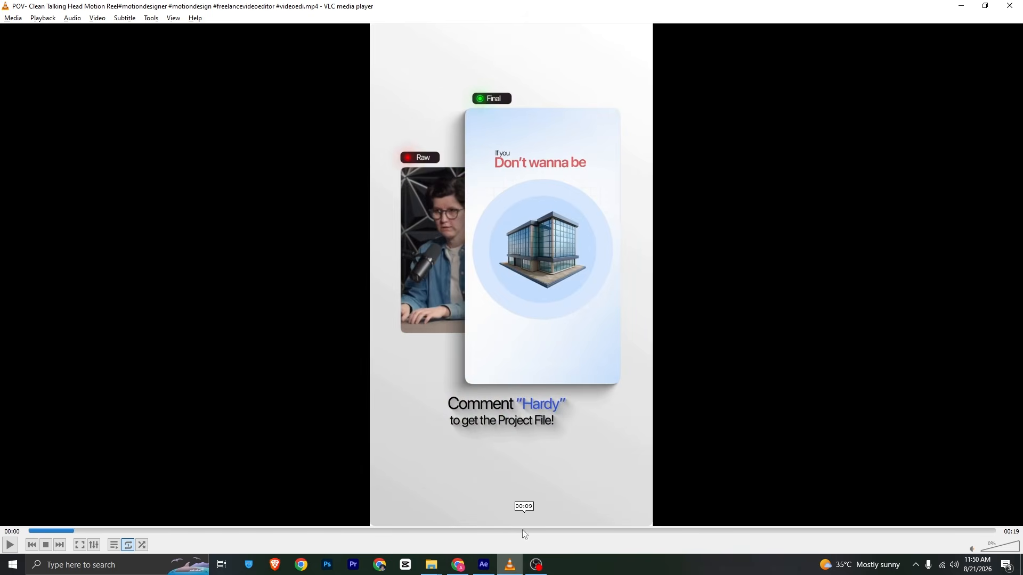
pyautogui.click(484, 564)
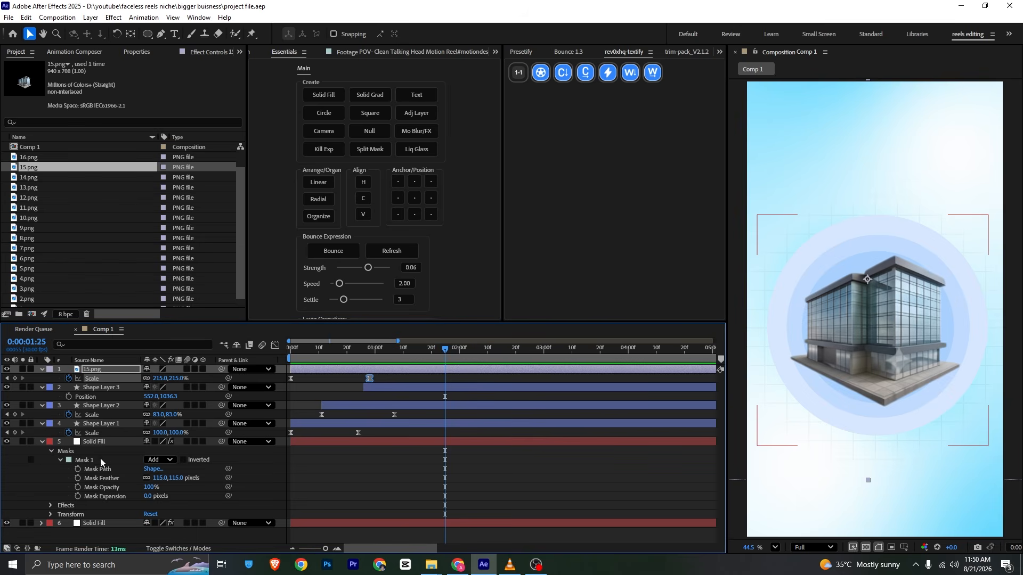
pyautogui.click(42, 442)
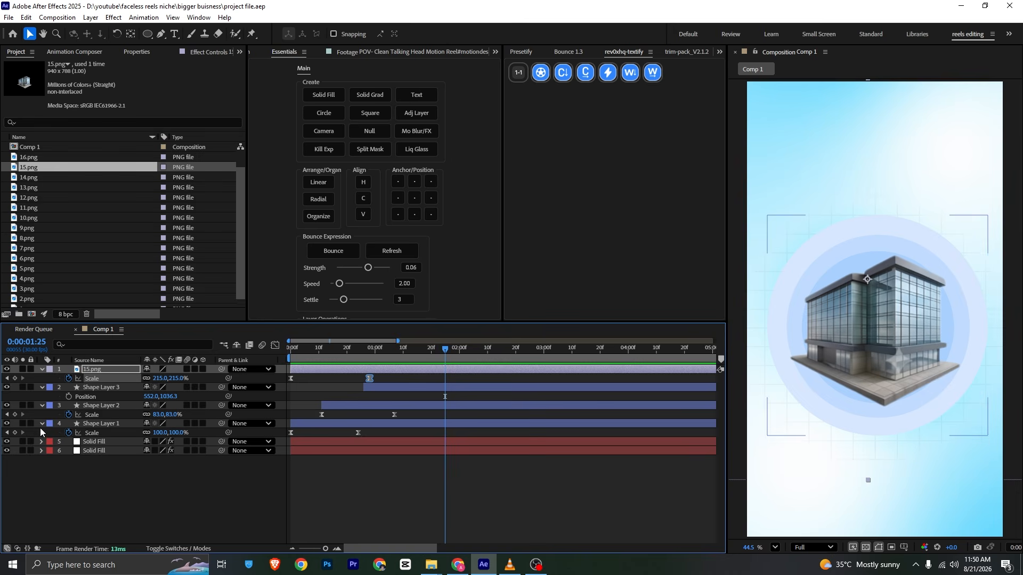
pyautogui.click(42, 424)
pyautogui.click(42, 406)
pyautogui.click(42, 387)
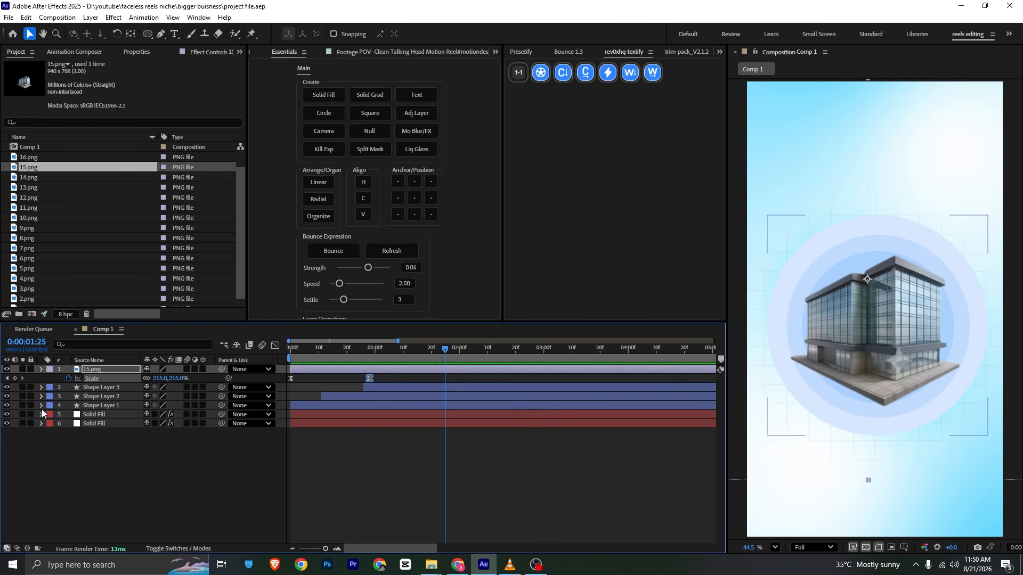
pyautogui.click(42, 369)
pyautogui.click(32, 466)
# - Add a text layer reading "if you" to the upper-left of the circles, following the reference reel's caption
pyautogui.click(174, 34)
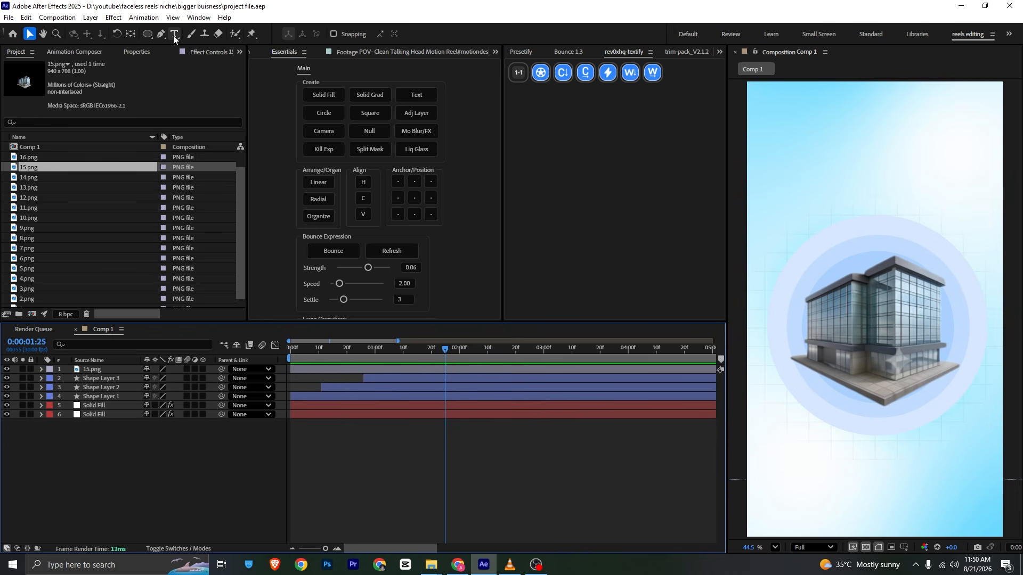
pyautogui.click(797, 177)
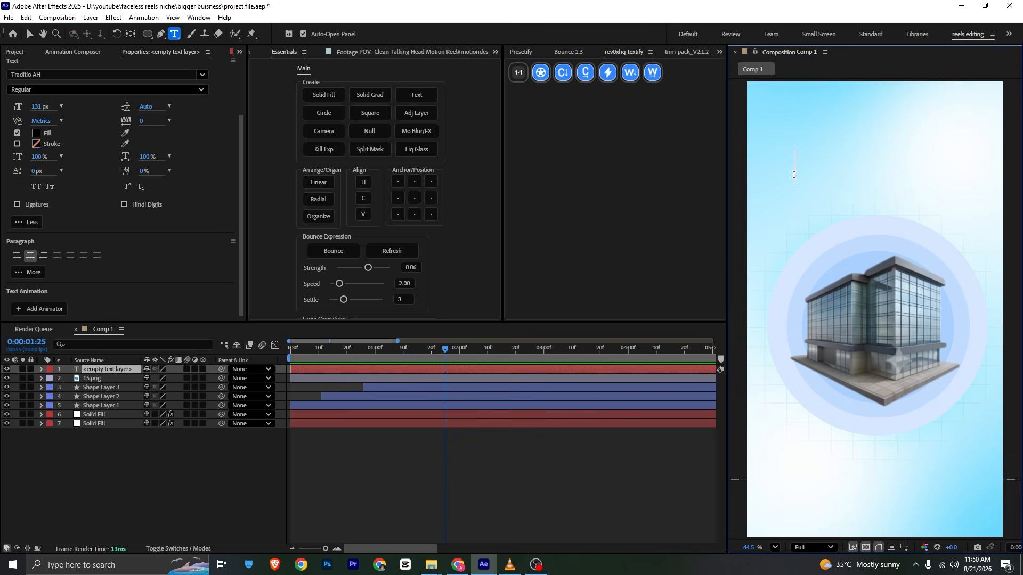
pyautogui.hotkey('alt', 'Tab')
pyautogui.hotkey('alt', 'Tab')
pyautogui.write('if you')
pyautogui.hotkey('alt', 'Tab')
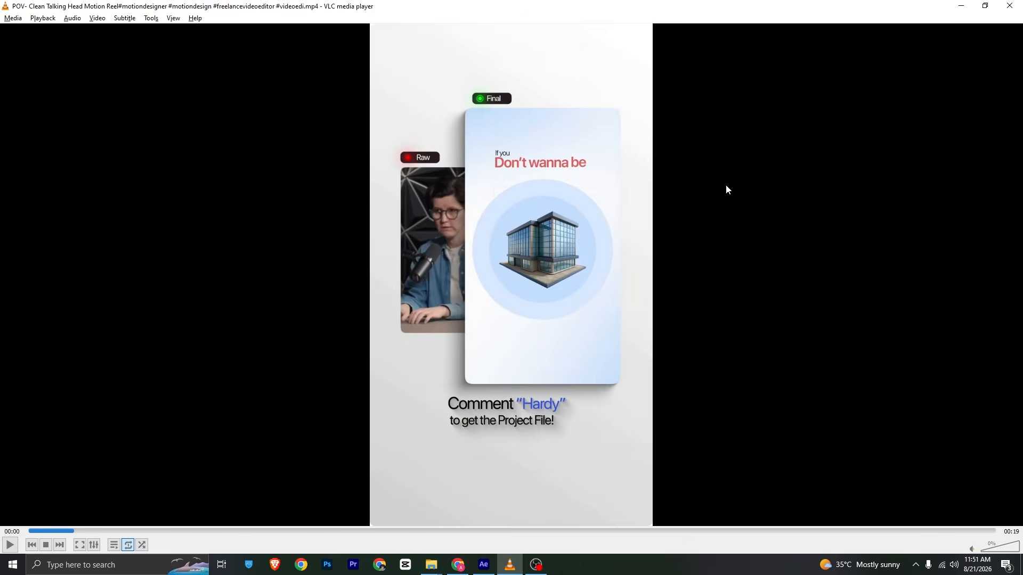
pyautogui.hotkey('alt', 'Tab')
# - Set the "if you" text to Arial Regular at 55 px
pyautogui.hotkey('ctrl', 'a')
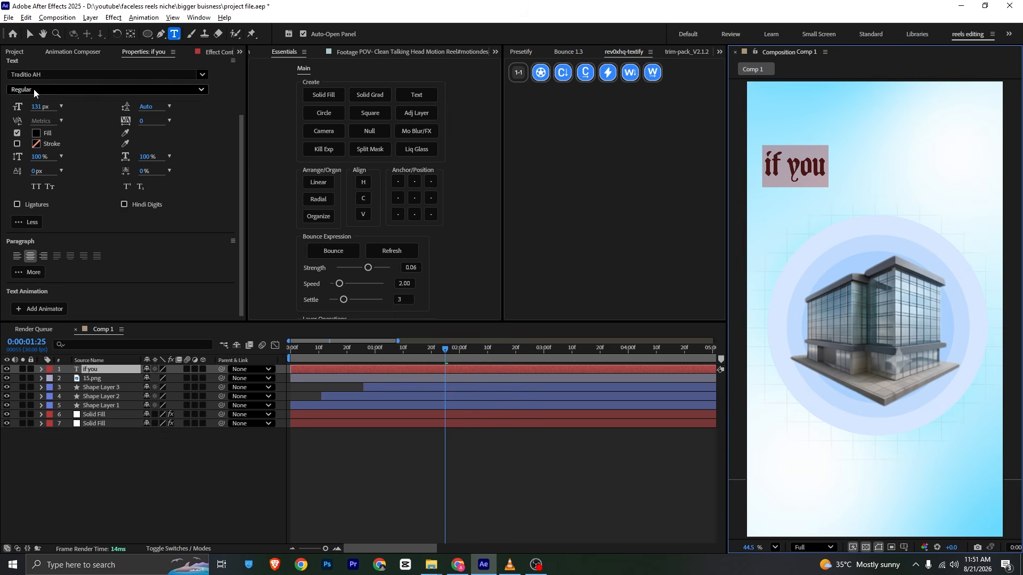
pyautogui.click(47, 75)
pyautogui.write('ari')
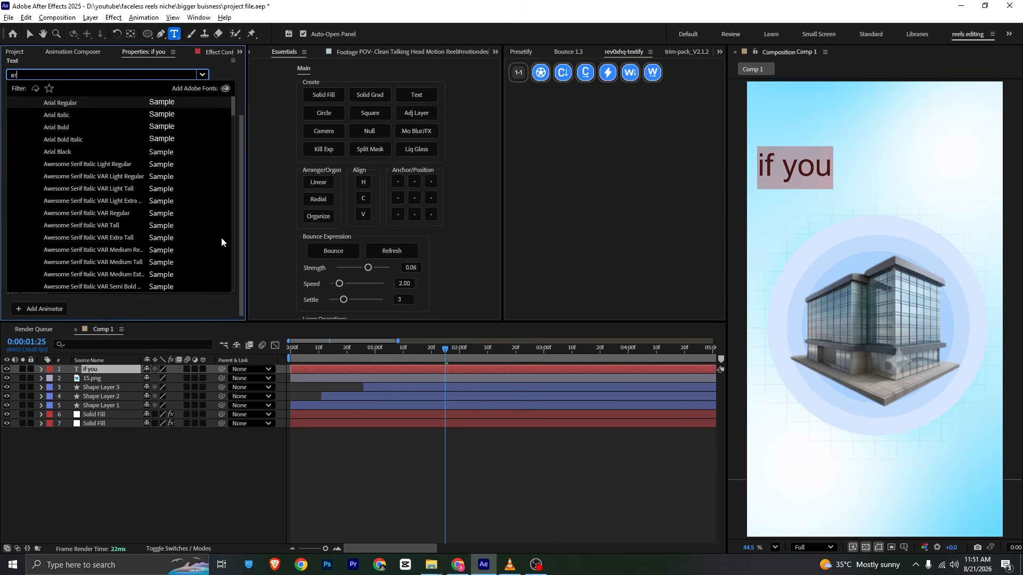
pyautogui.click(164, 102)
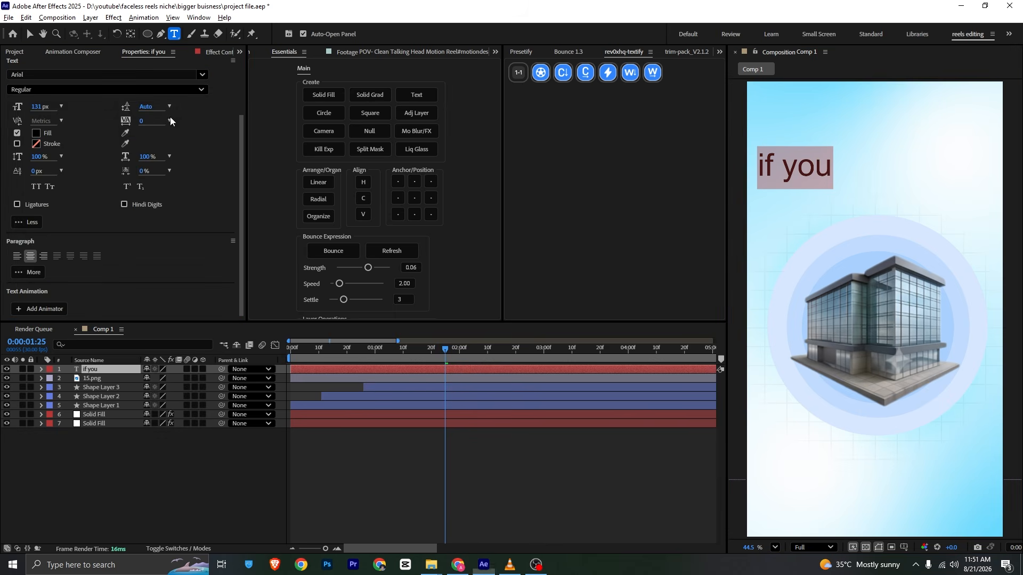
pyautogui.moveTo(38, 107); pyautogui.dragTo(10, 107)
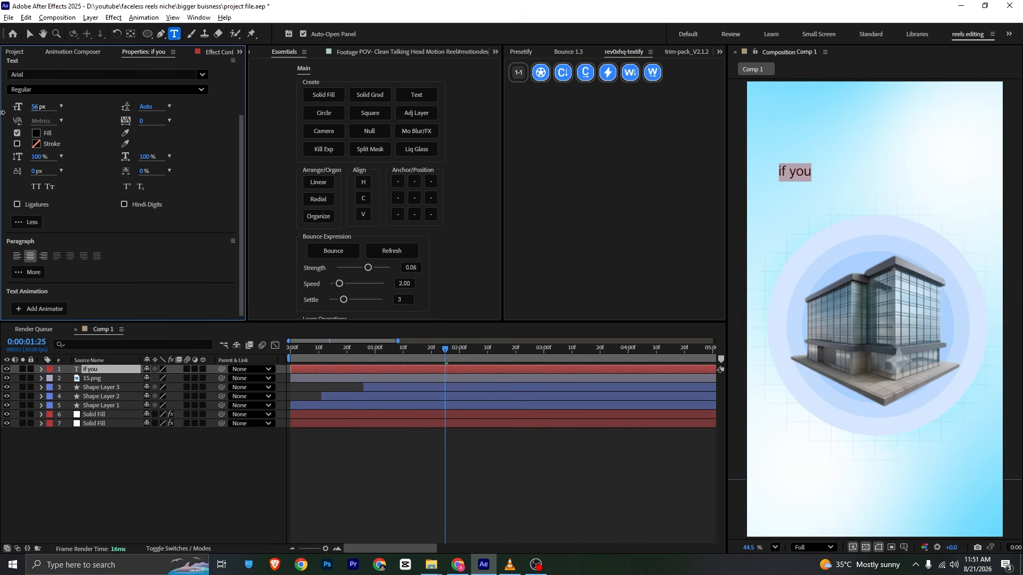
pyautogui.click(60, 495)
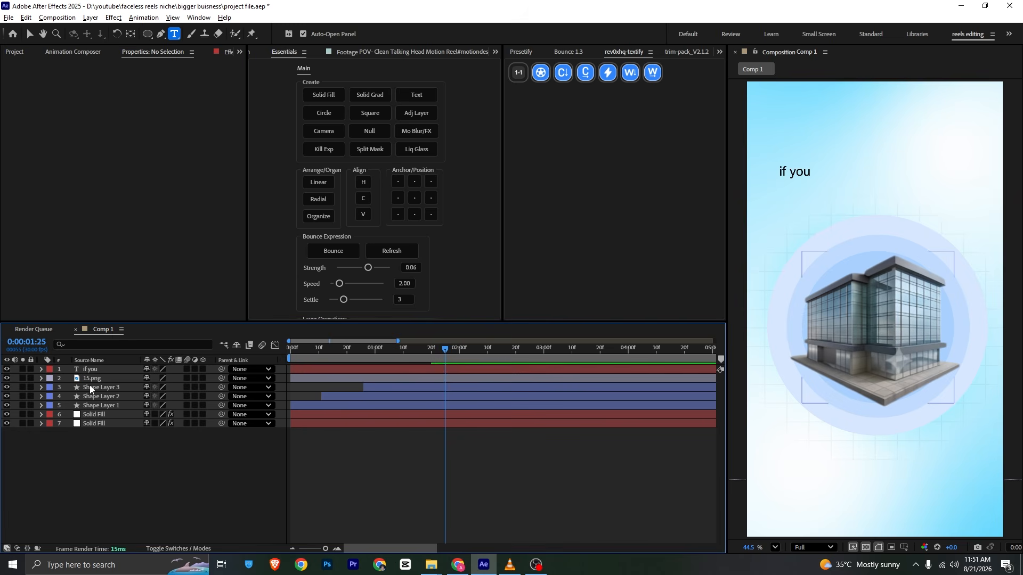
# - Duplicate the "if you" text layer and move the copy to position 810.1, 485.5
pyautogui.click(100, 372)
pyautogui.hotkey('ctrl', 'd')
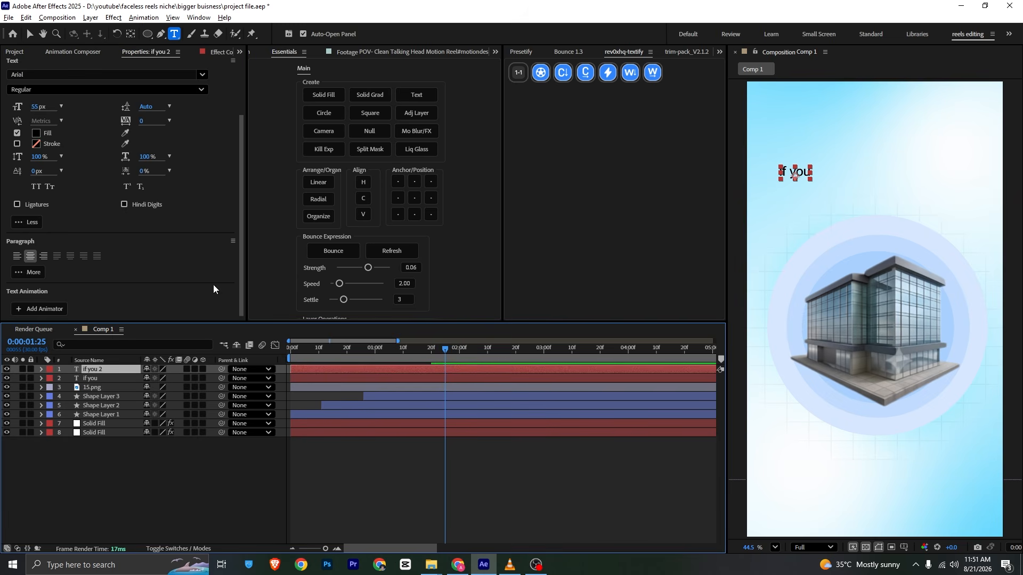
pyautogui.press('p')
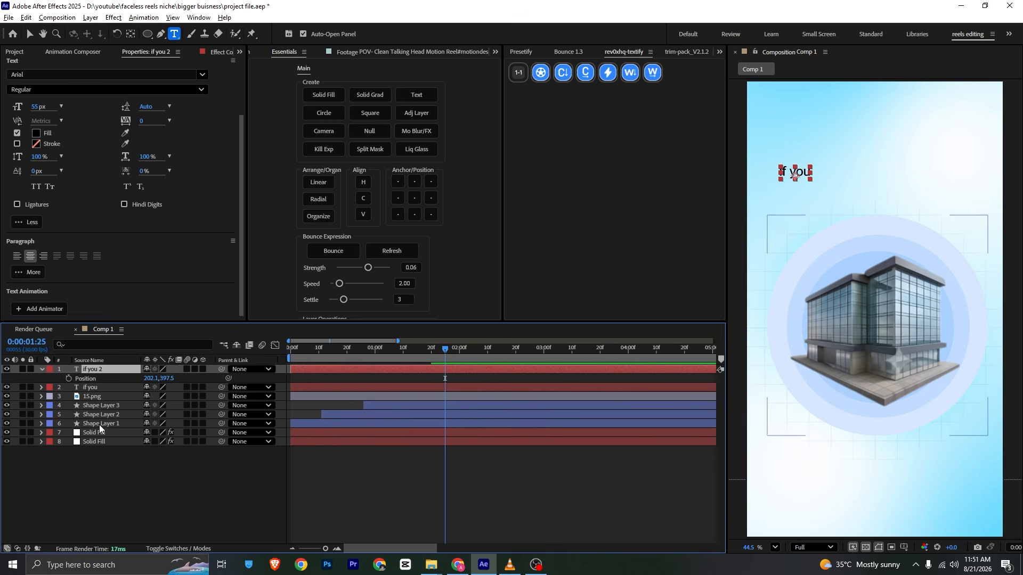
pyautogui.moveTo(164, 379); pyautogui.dragTo(458, 368)
# - Play the reference reel briefly in VLC to examine the wording and placement of the remaining caption lines
pyautogui.hotkey('alt', 'Tab')
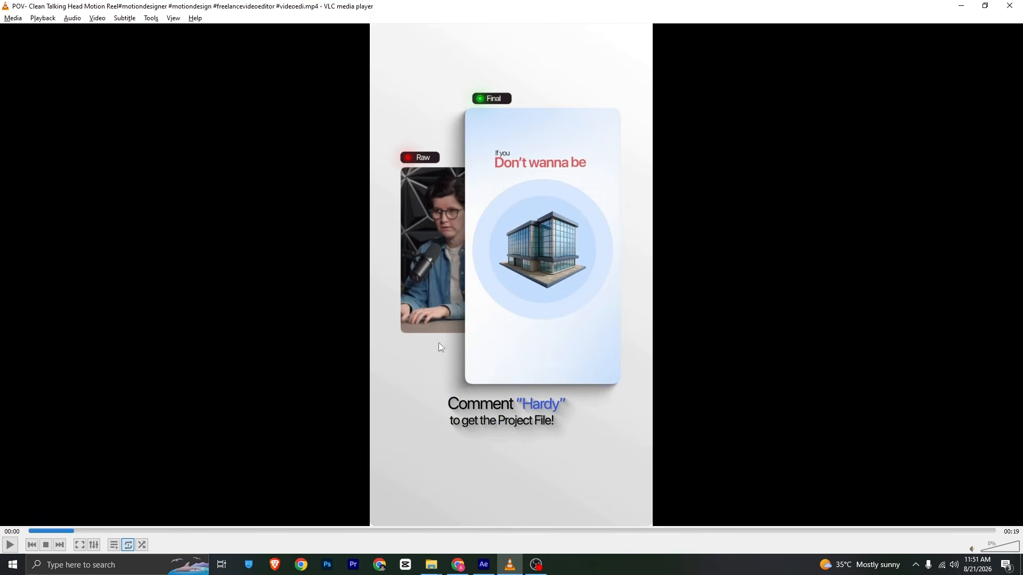
pyautogui.press('space')
pyautogui.press('space')
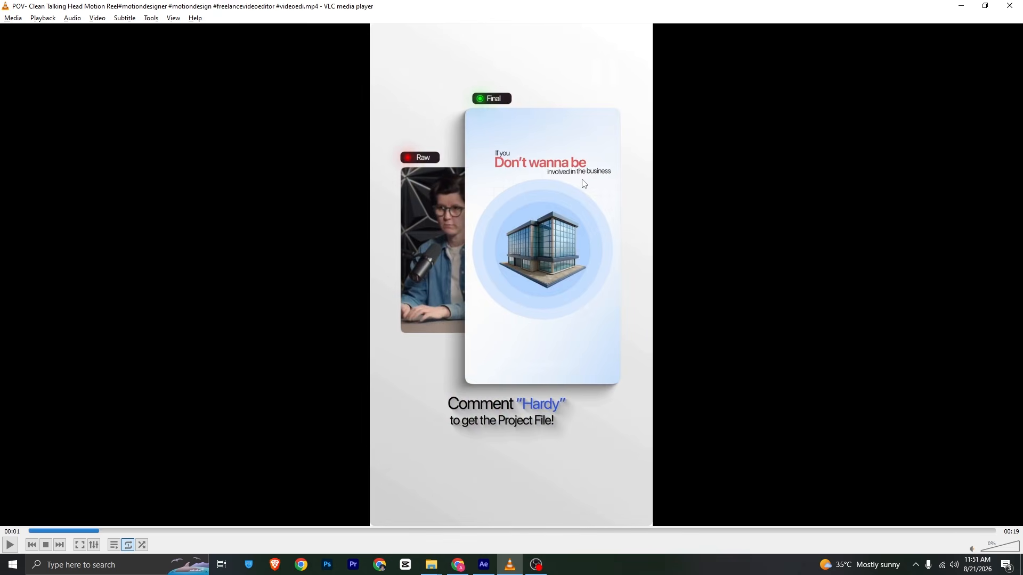
pyautogui.hotkey('alt', 'Tab')
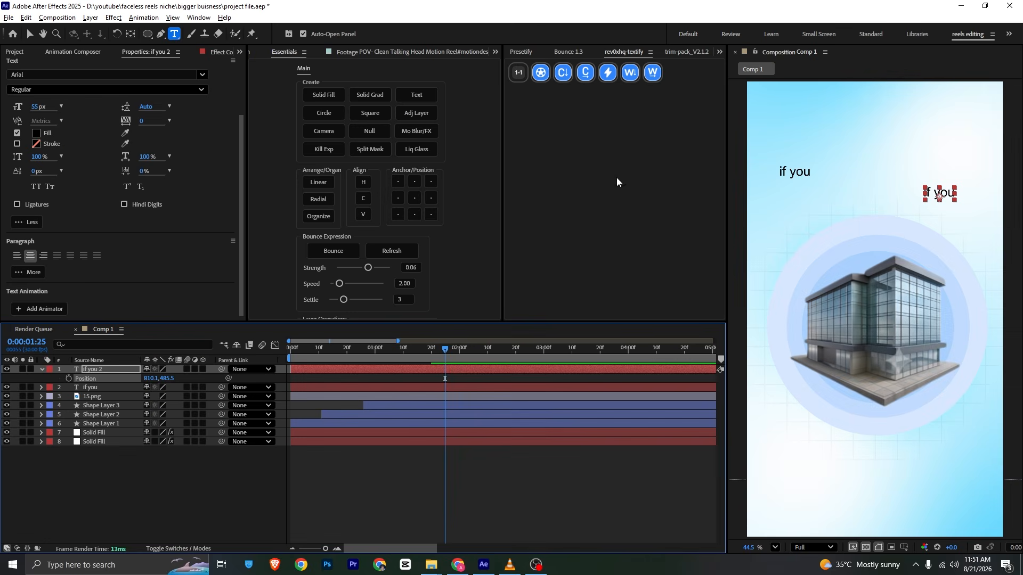
# - Replace the copied caption text with "involved in the buisness" and move that layer horizontally to X 732.1
pyautogui.write('involved in the buisness')
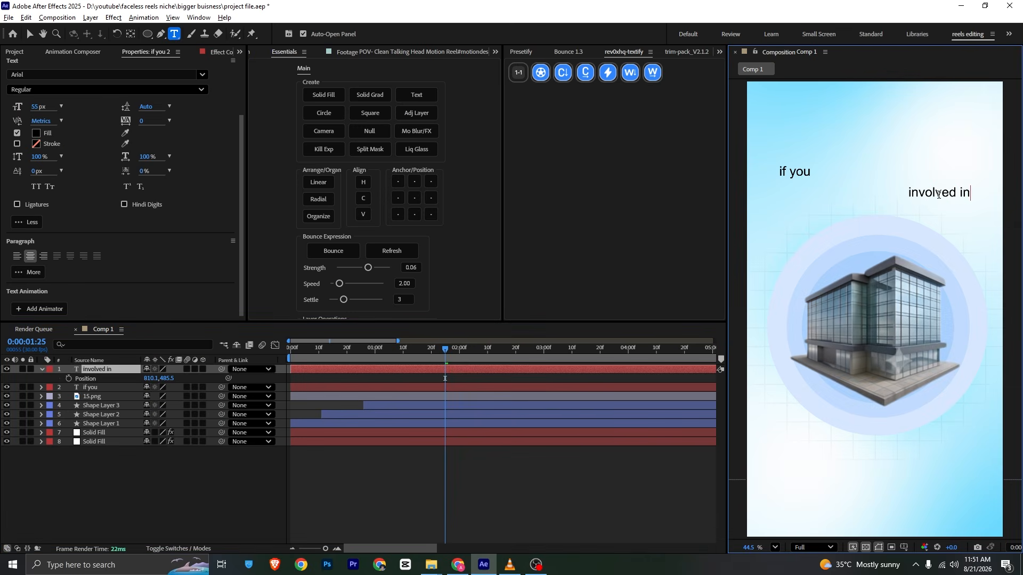
pyautogui.click(118, 372)
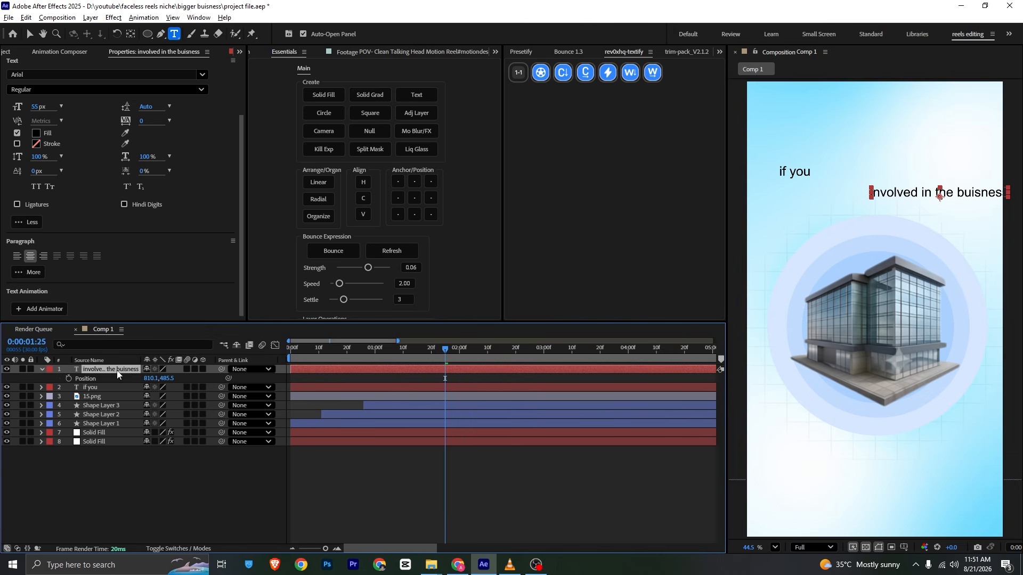
pyautogui.press('p')
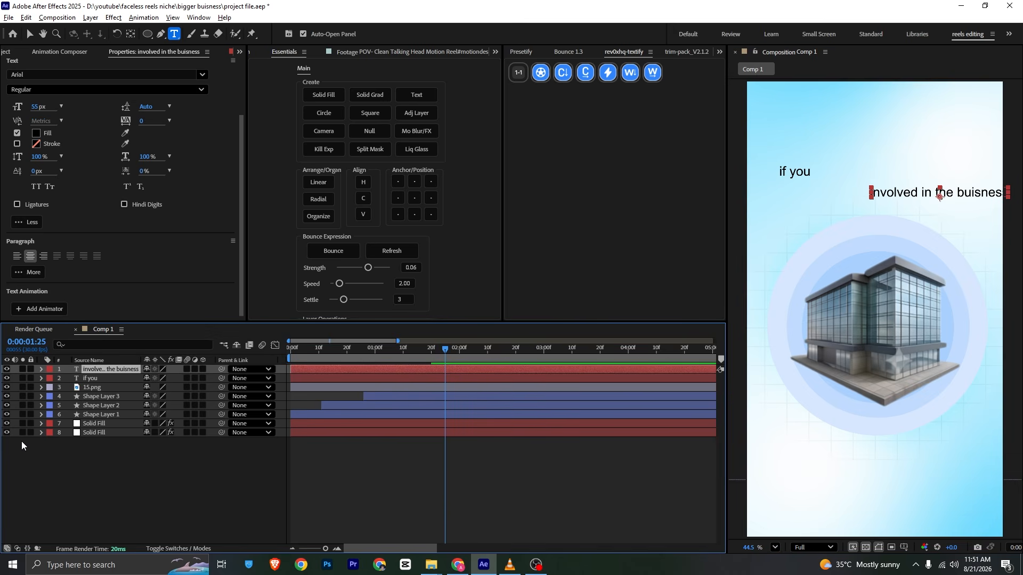
pyautogui.press('p')
pyautogui.moveTo(151, 379); pyautogui.dragTo(116, 382)
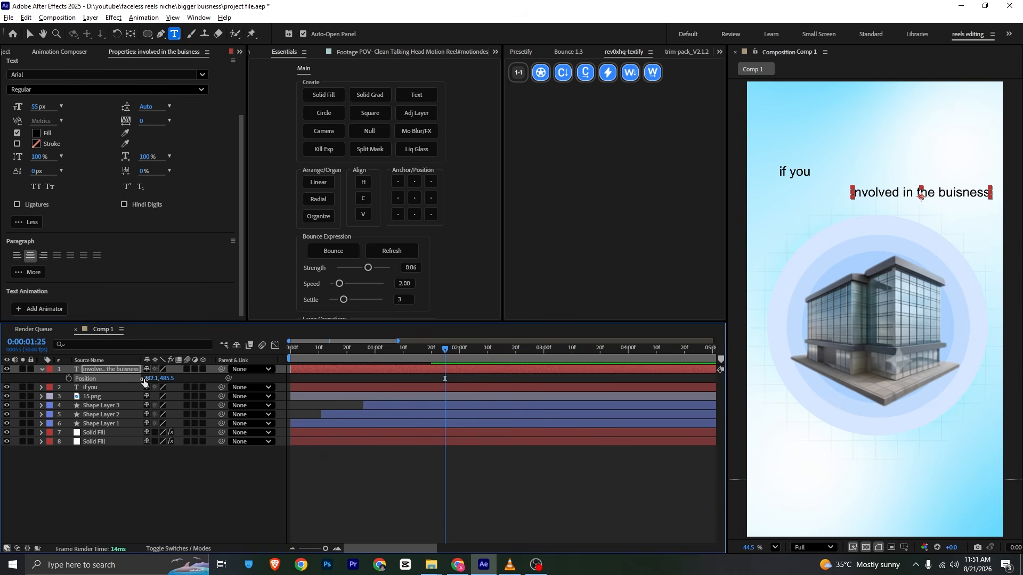
# - Reduce the "involved in the buisness" text to 43 px and reposition it at 756.8, 510.2
pyautogui.moveTo(38, 105); pyautogui.dragTo(30, 104)
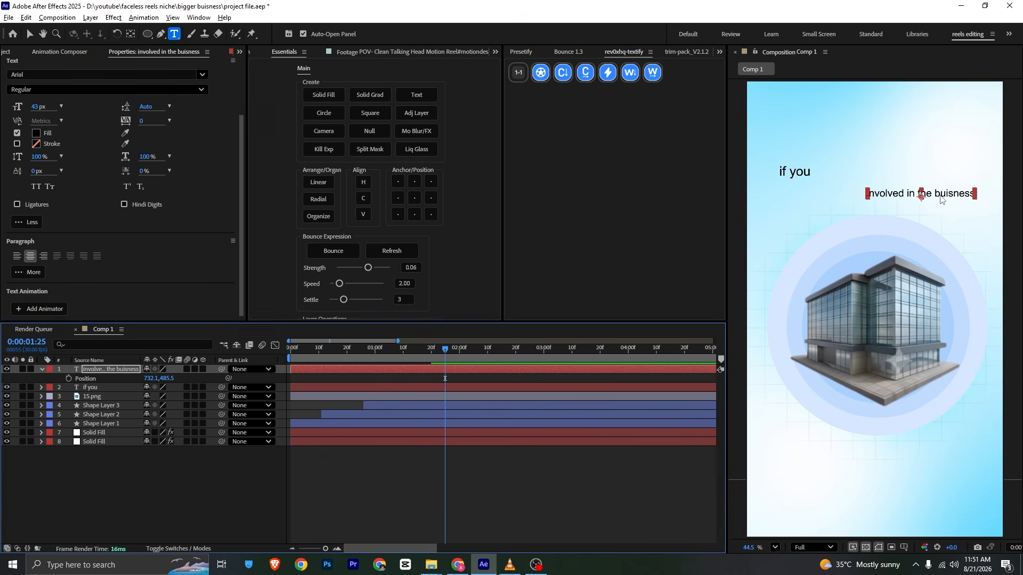
pyautogui.press('v')
pyautogui.moveTo(942, 195); pyautogui.dragTo(948, 201)
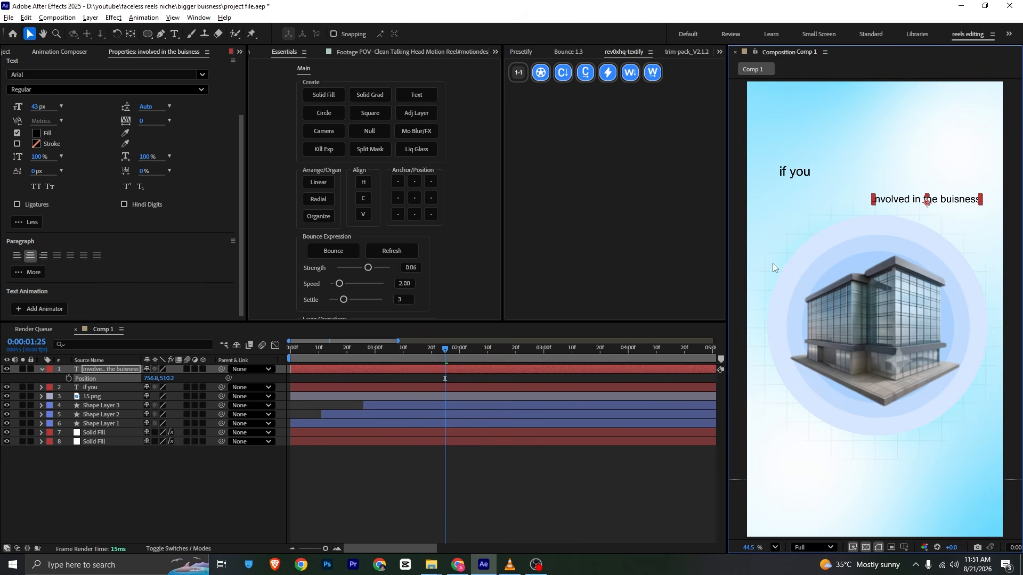
# - Duplicate the "if you" text layer and place the copy between the two existing caption lines
pyautogui.click(124, 391)
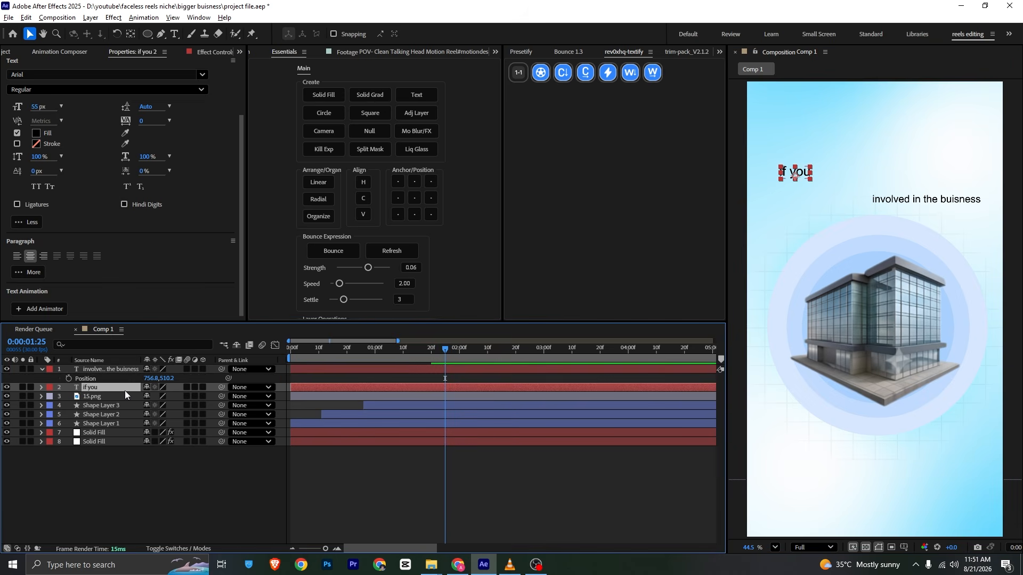
pyautogui.hotkey('ctrl', 'd')
pyautogui.moveTo(116, 390)
pyautogui.mouseDown()
pyautogui.moveTo(123, 366)
pyautogui.moveTo(123, 376)
pyautogui.mouseUp()
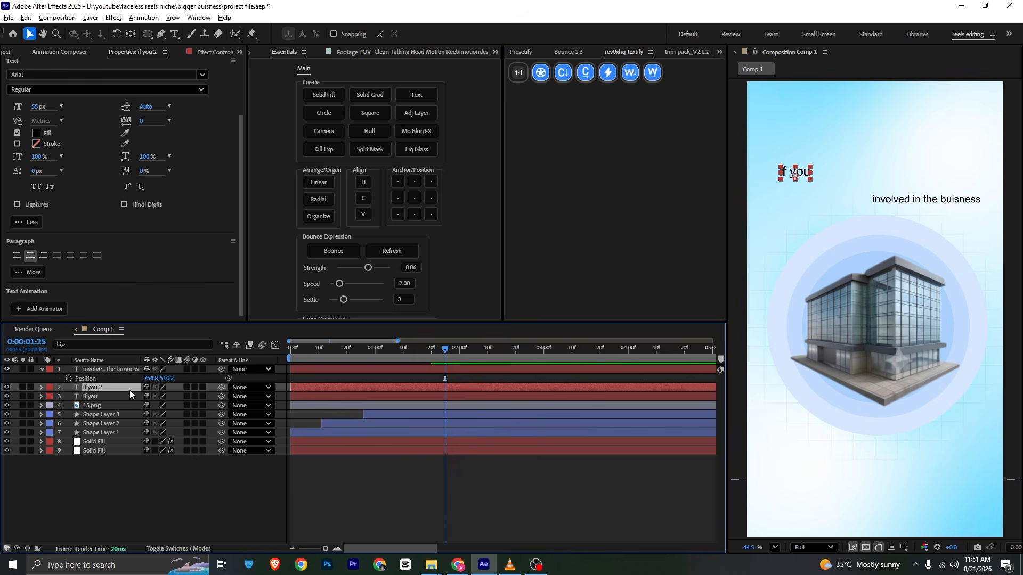
pyautogui.moveTo(798, 173); pyautogui.dragTo(834, 188)
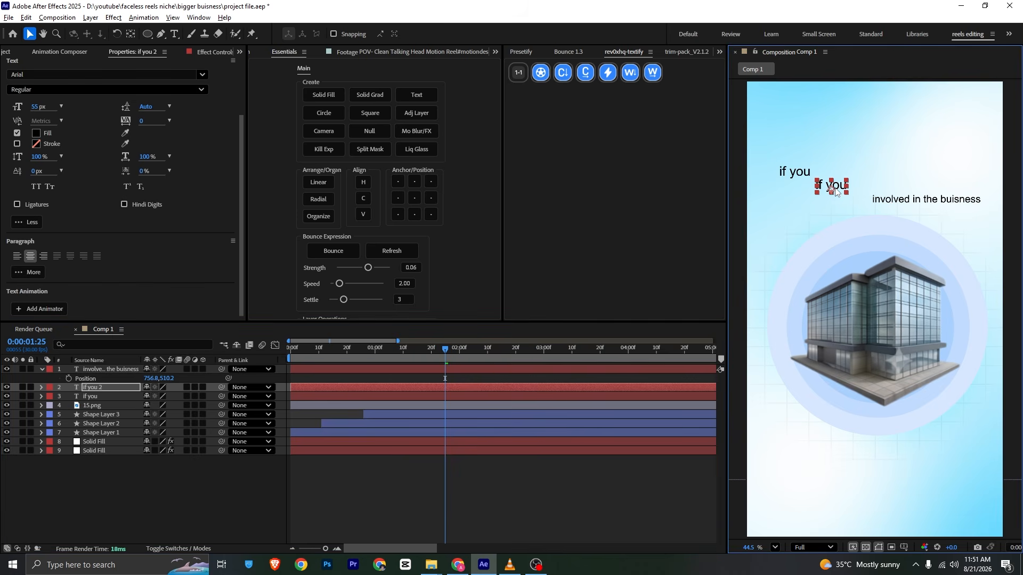
# - Replace the text of the middle caption copy with "Don't wanna be"
pyautogui.hotkey('alt', 'Tab')
pyautogui.hotkey('alt', 'Tab')
pyautogui.doubleClick(836, 184)
pyautogui.write('Do')
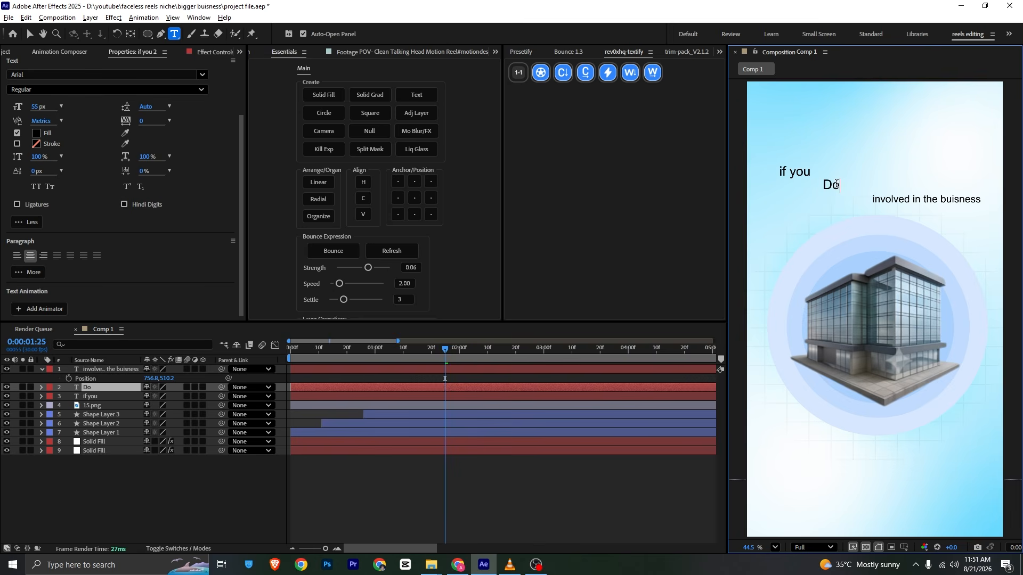
pyautogui.write("n't wanna be")
# - Set the "Don't wanna be" text to Arial Bold at 113 px and shift it sideways to fit inside the frame
pyautogui.hotkey('ctrl', 'a')
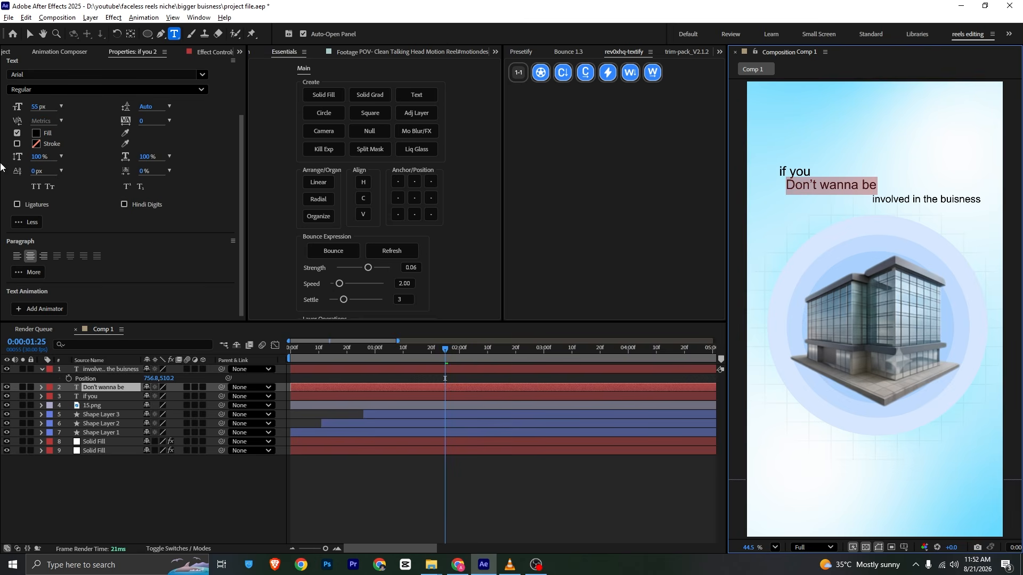
pyautogui.click(42, 93)
pyautogui.click(46, 133)
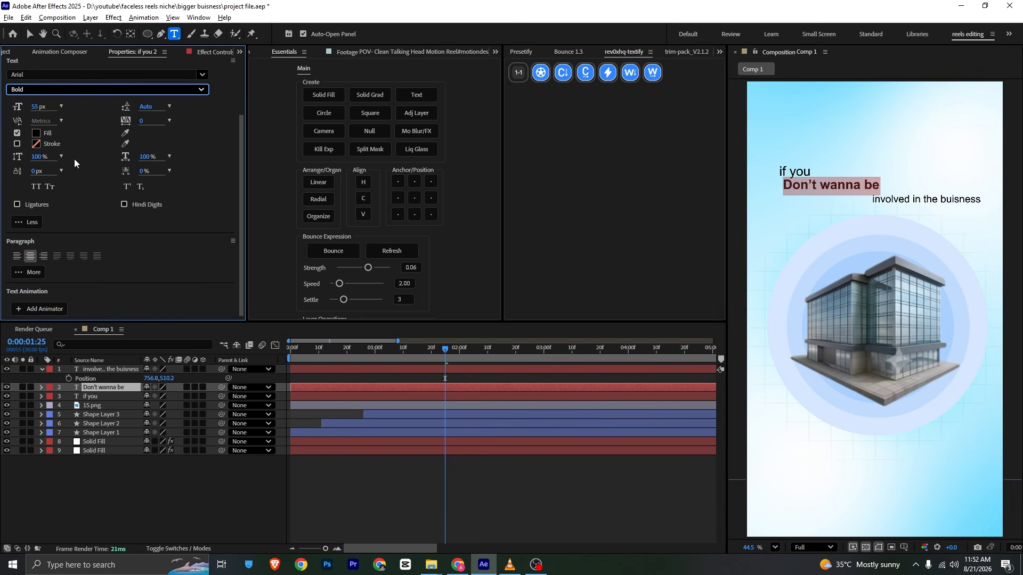
pyautogui.moveTo(45, 108); pyautogui.dragTo(71, 108)
pyautogui.click(30, 33)
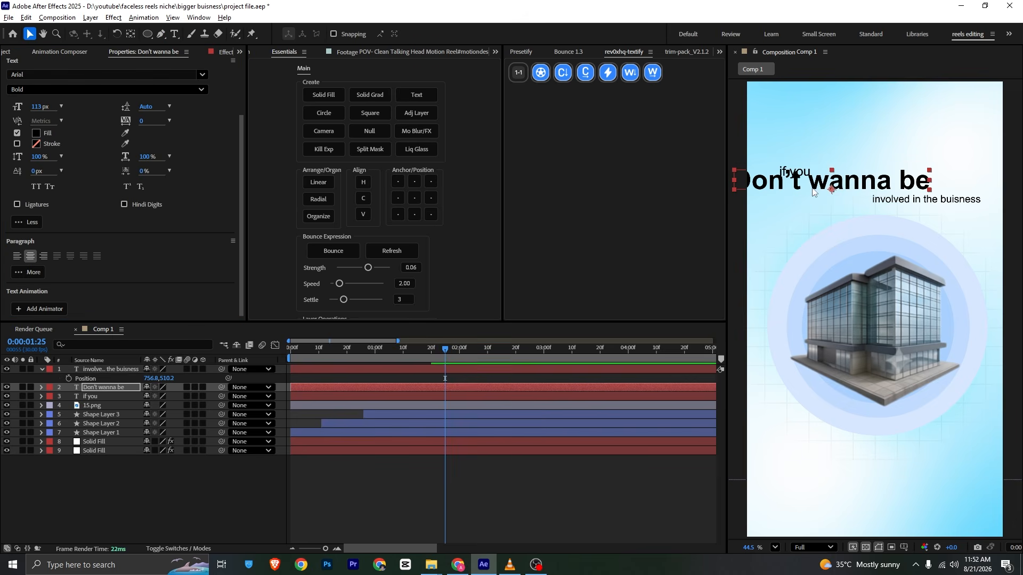
pyautogui.moveTo(842, 189); pyautogui.dragTo(877, 189)
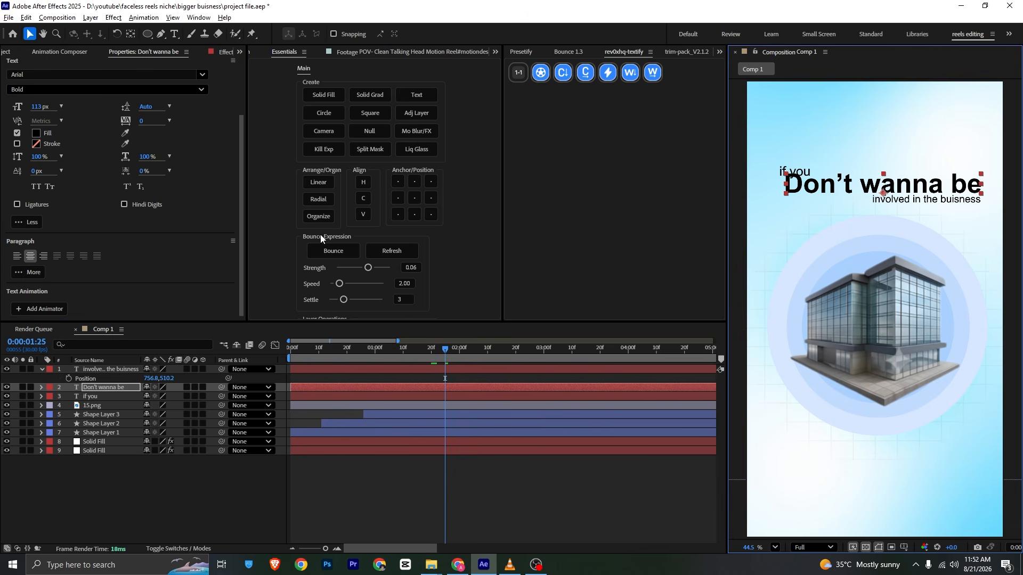
# - Change the fill colour of the "Don't wanna be" text to a light red
pyautogui.click(37, 133)
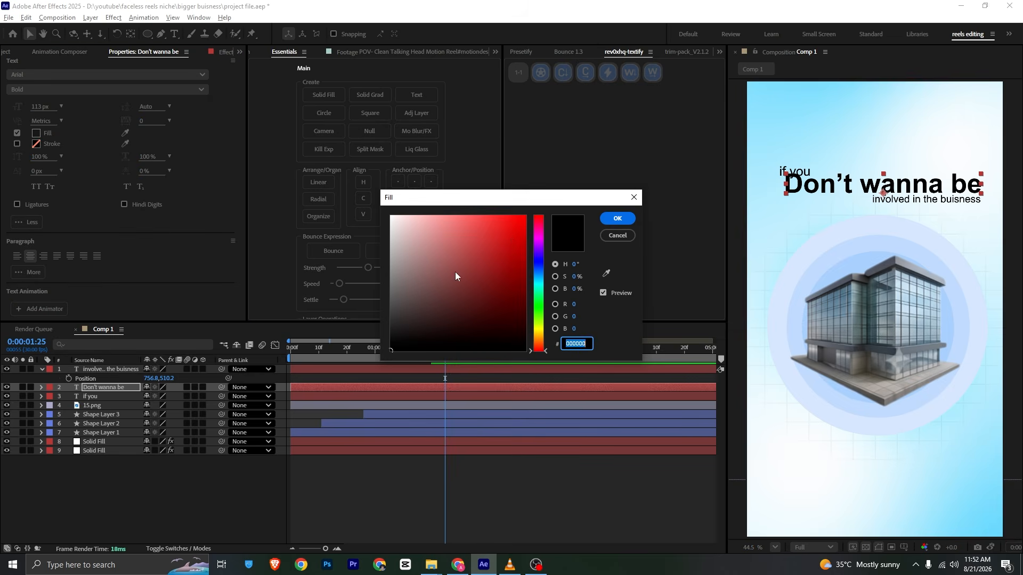
pyautogui.moveTo(509, 239)
pyautogui.mouseDown()
pyautogui.moveTo(473, 199)
pyautogui.moveTo(500, 206)
pyautogui.moveTo(480, 205)
pyautogui.mouseUp()
pyautogui.click(618, 219)
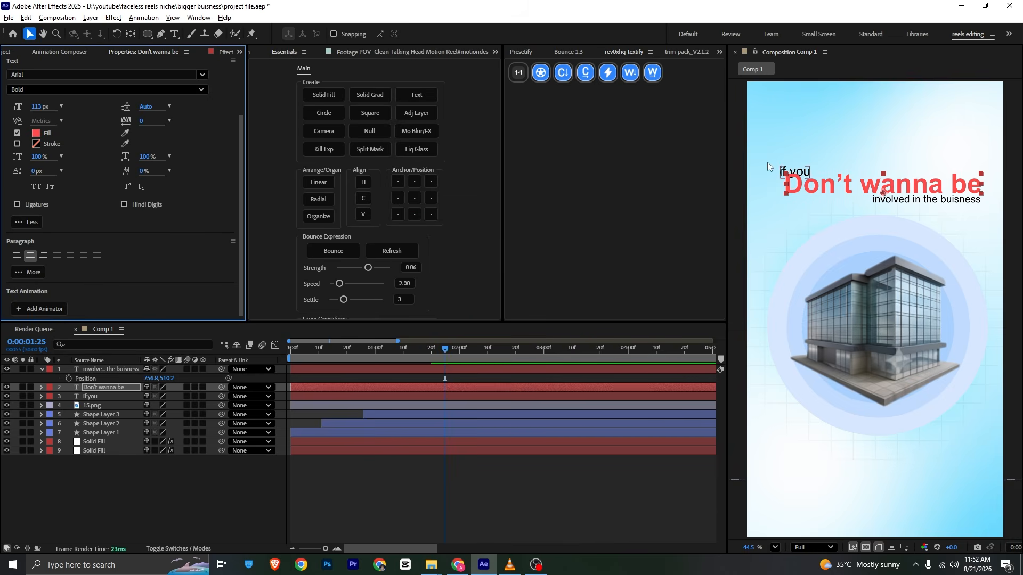
# - Position "if you" just above "Don't wanna be" and align the starts of both caption lines
pyautogui.click(99, 397)
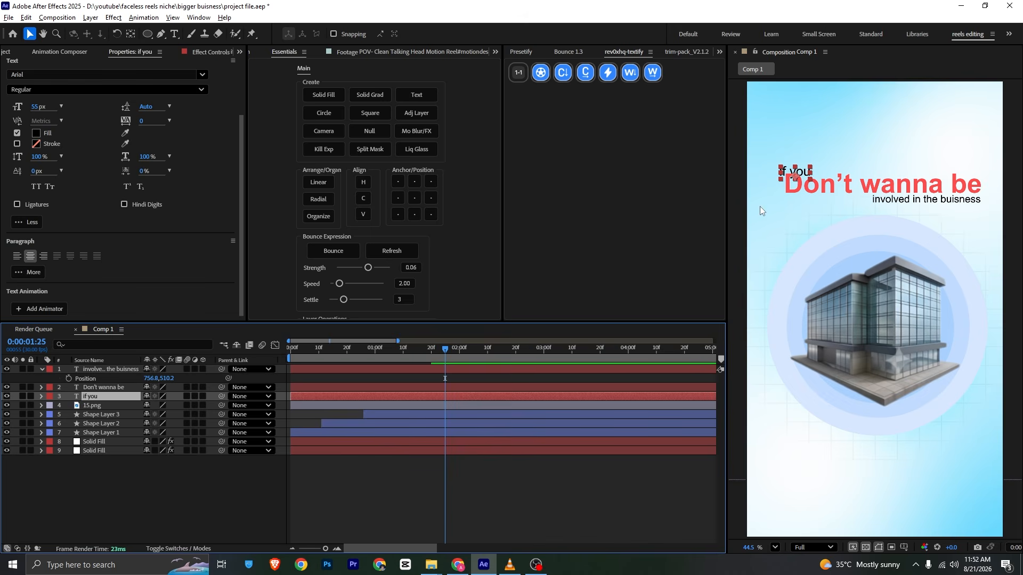
pyautogui.moveTo(811, 173)
pyautogui.mouseDown()
pyautogui.moveTo(799, 166)
pyautogui.moveTo(822, 187)
pyautogui.mouseUp()
pyautogui.hotkey('ctrl', 'z')
pyautogui.click(826, 193)
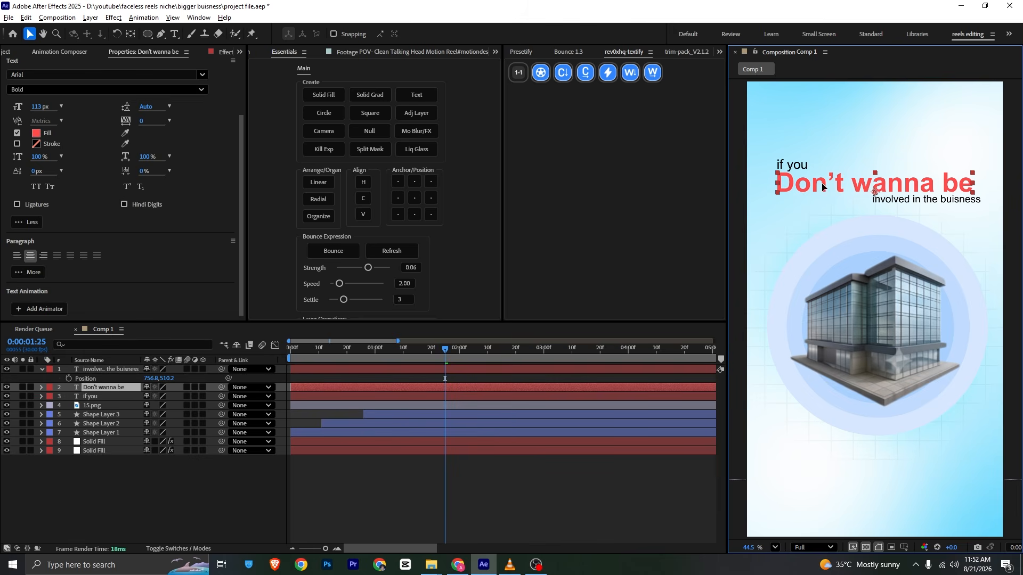
# - Move the "involved in the buisness" line to position 817.4, 507.9 and save the project
pyautogui.click(884, 205)
pyautogui.moveTo(941, 203); pyautogui.dragTo(955, 200)
pyautogui.click(187, 487)
pyautogui.hotkey('ctrl', 's')
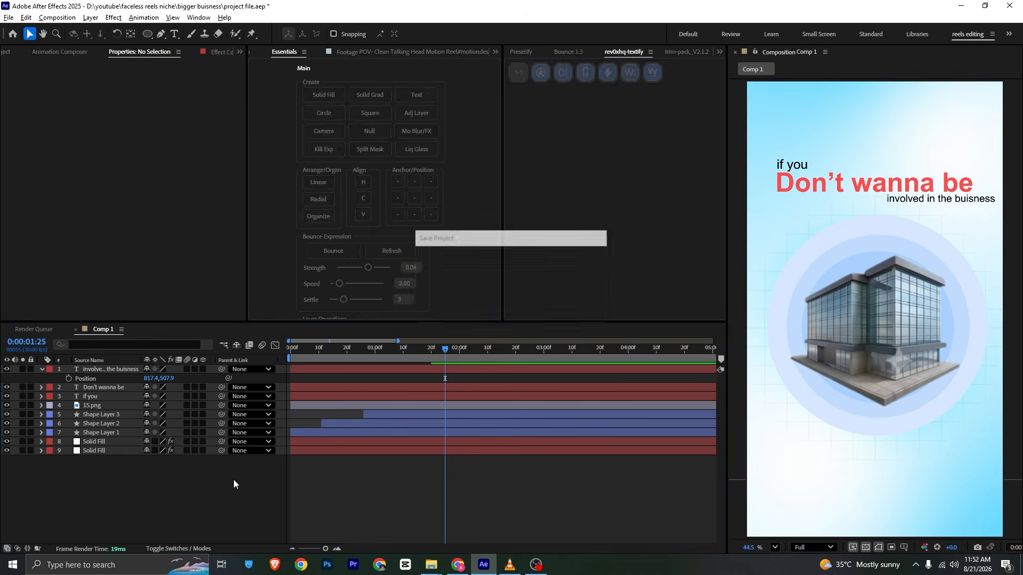
# - Apply the first Textify bounce animation to each of the three caption layers, starting from the beginning of the composition
pyautogui.moveTo(330, 350); pyautogui.dragTo(286, 353)
pyautogui.click(42, 371)
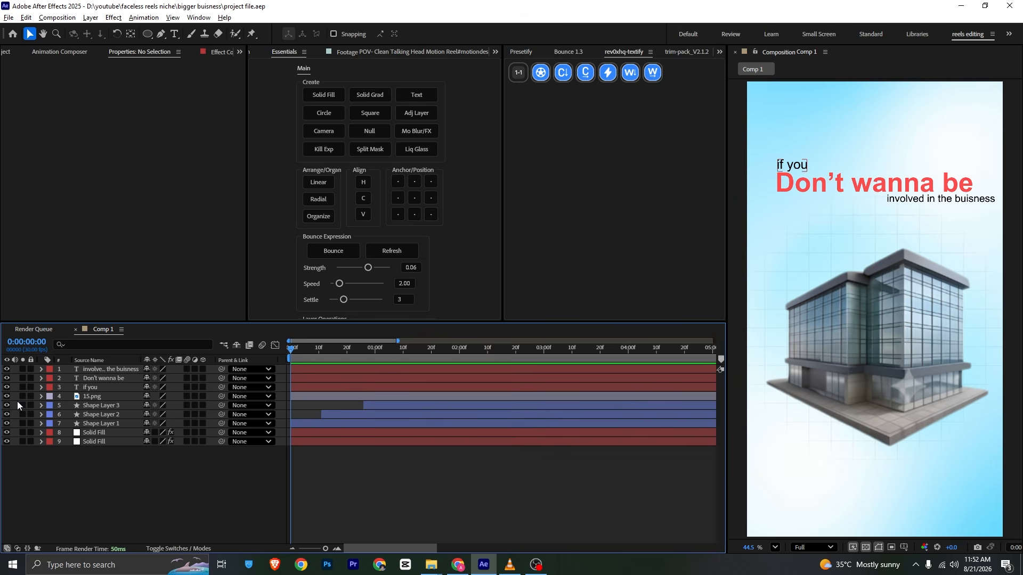
pyautogui.click(89, 387)
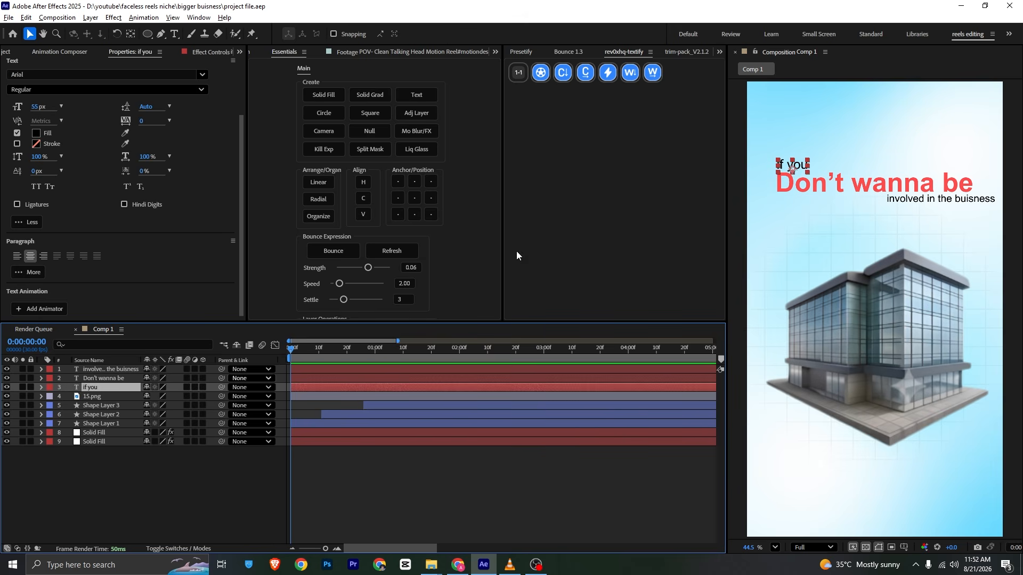
pyautogui.click(541, 75)
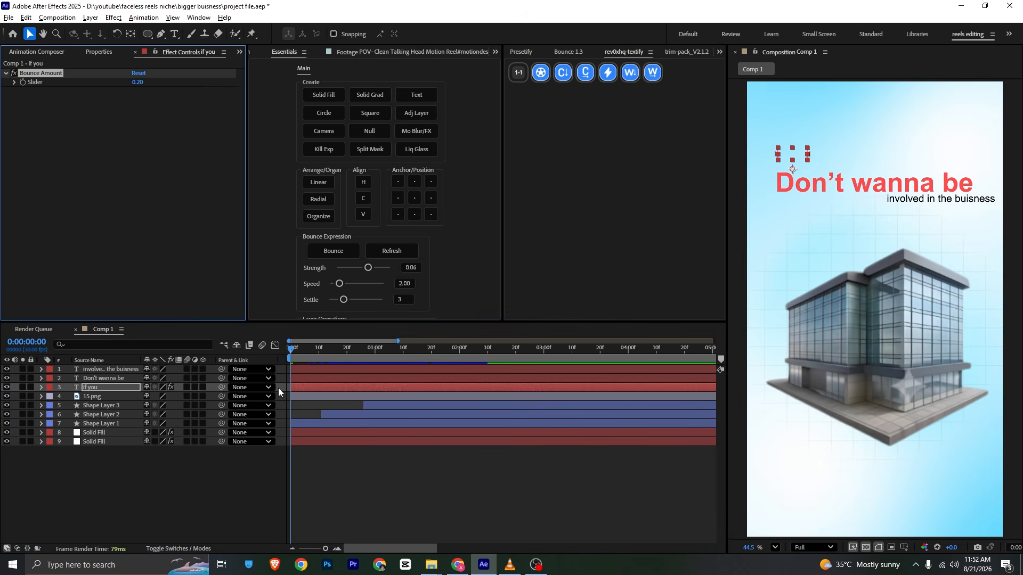
pyautogui.click(299, 379)
pyautogui.click(540, 72)
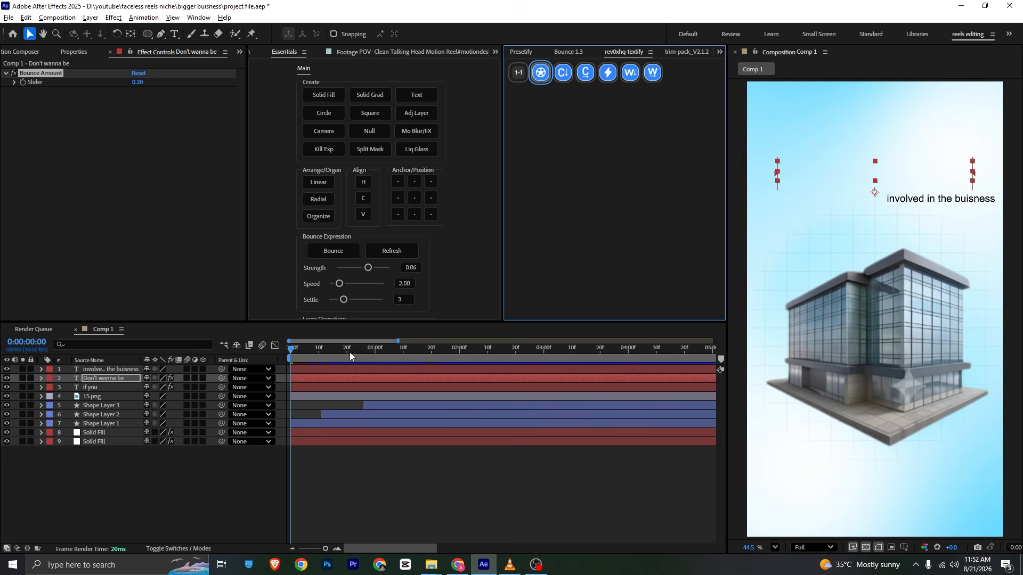
pyautogui.click(311, 368)
pyautogui.click(541, 72)
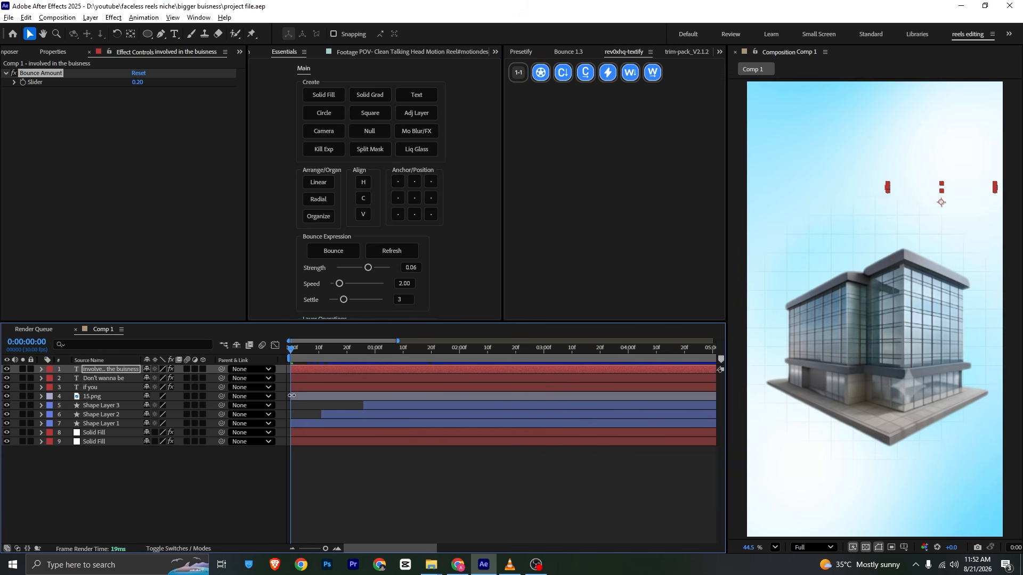
# - Stagger the starts of "Don't wanna be" at about frame 13 and "involved in the buisness" at about frame 25, then preview against the reference reel
pyautogui.moveTo(319, 378); pyautogui.dragTo(408, 373)
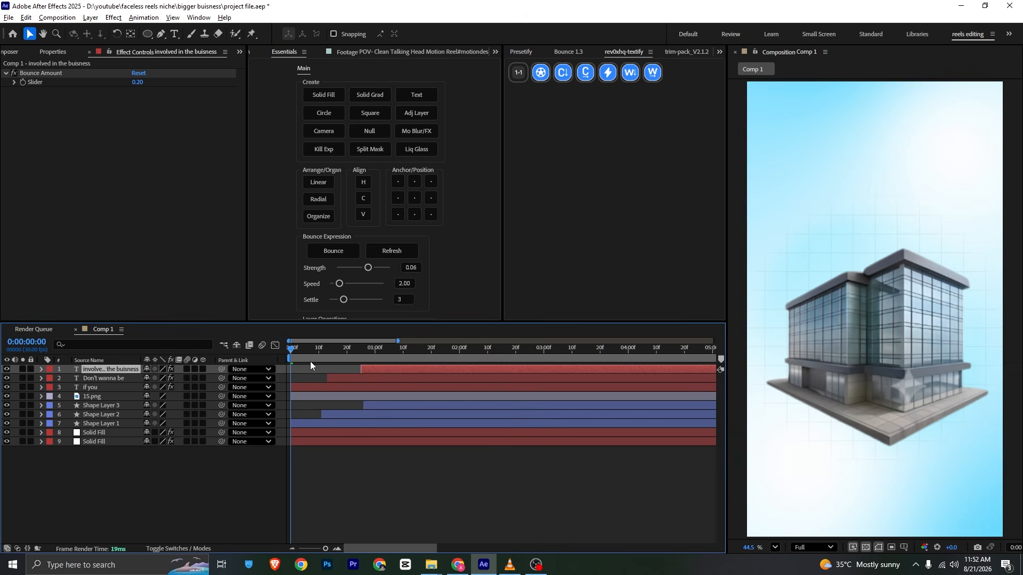
pyautogui.press('space')
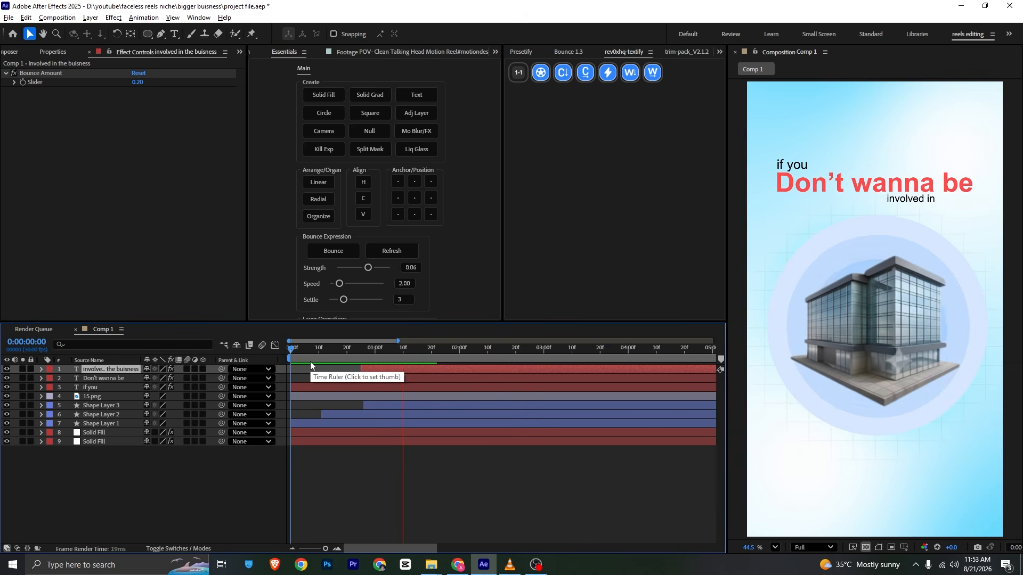
pyautogui.click(510, 564)
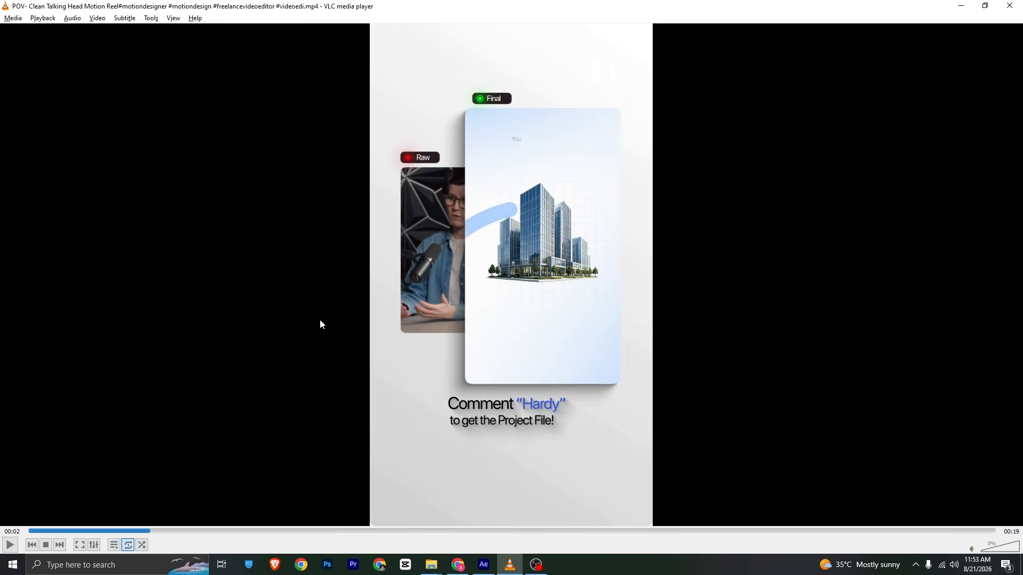
pyautogui.click(483, 565)
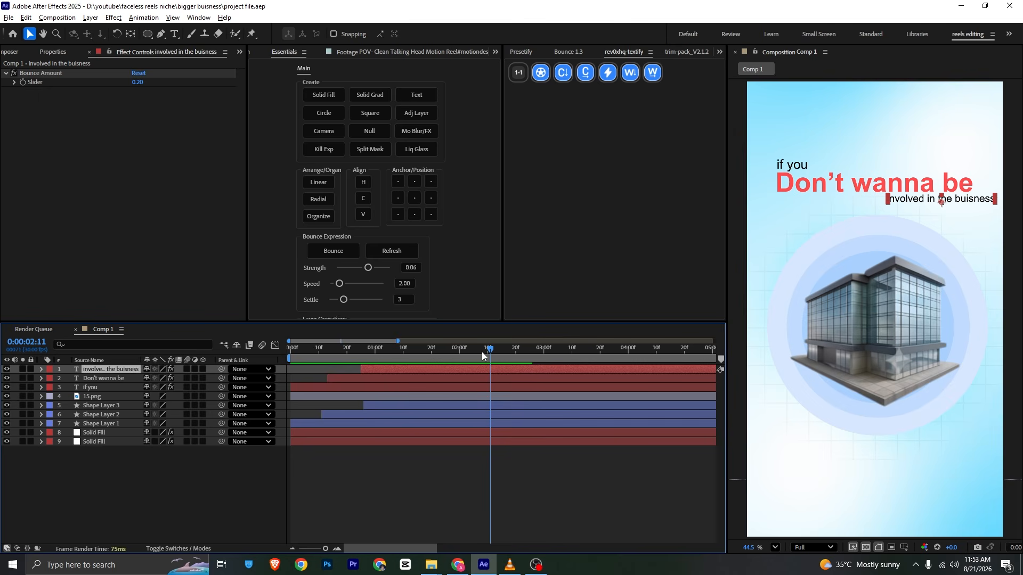
# - Split the caption, building image, circle and top Solid Fill layers at 0:00:02:13
pyautogui.moveTo(491, 356); pyautogui.dragTo(495, 355)
pyautogui.keyDown('ctrl'); pyautogui.click(509, 378); pyautogui.keyUp('ctrl')
pyautogui.keyDown('ctrl'); pyautogui.click(510, 387); pyautogui.keyUp('ctrl')
pyautogui.keyDown('ctrl'); pyautogui.click(512, 396); pyautogui.keyUp('ctrl')
pyautogui.keyDown('ctrl'); pyautogui.click(513, 405); pyautogui.keyUp('ctrl')
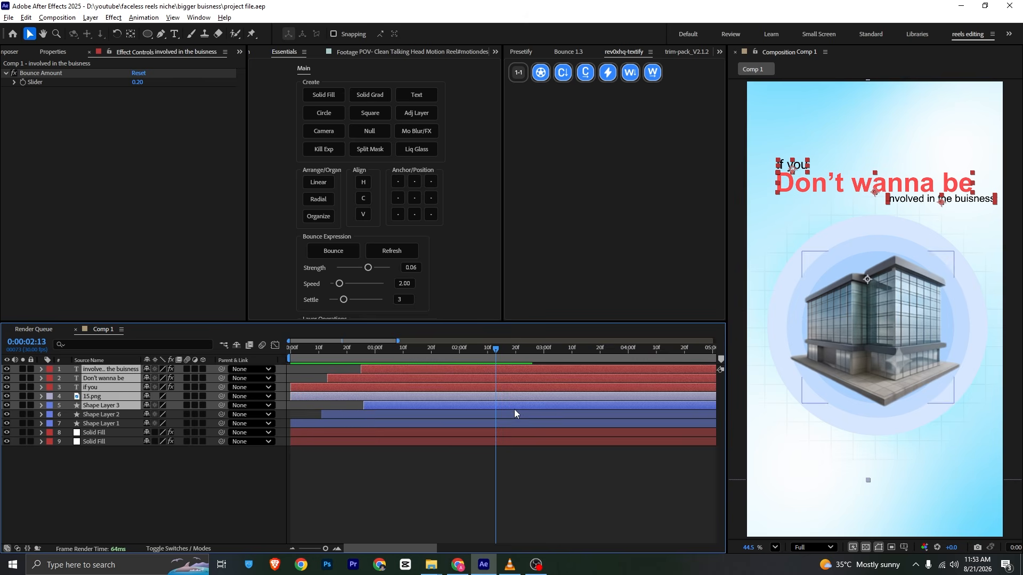
pyautogui.keyDown('ctrl'); pyautogui.click(515, 414); pyautogui.keyUp('ctrl')
pyautogui.keyDown('ctrl'); pyautogui.click(517, 424); pyautogui.keyUp('ctrl')
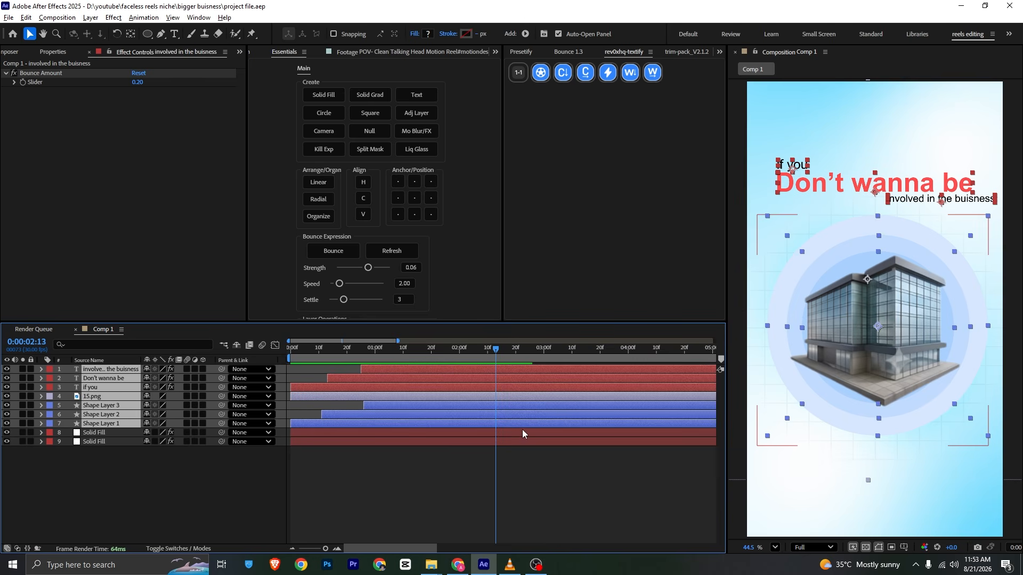
pyautogui.keyDown('ctrl'); pyautogui.click(520, 429); pyautogui.keyUp('ctrl')
pyautogui.hotkey('ctrl', 'shift', 'd')
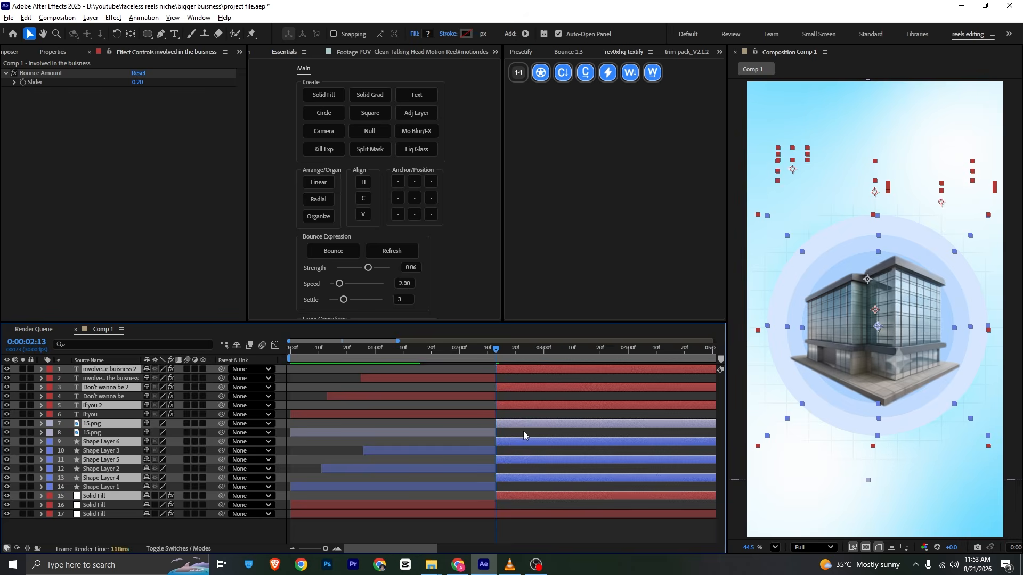
pyautogui.press('Delete')
pyautogui.hotkey('alt', 'Tab')
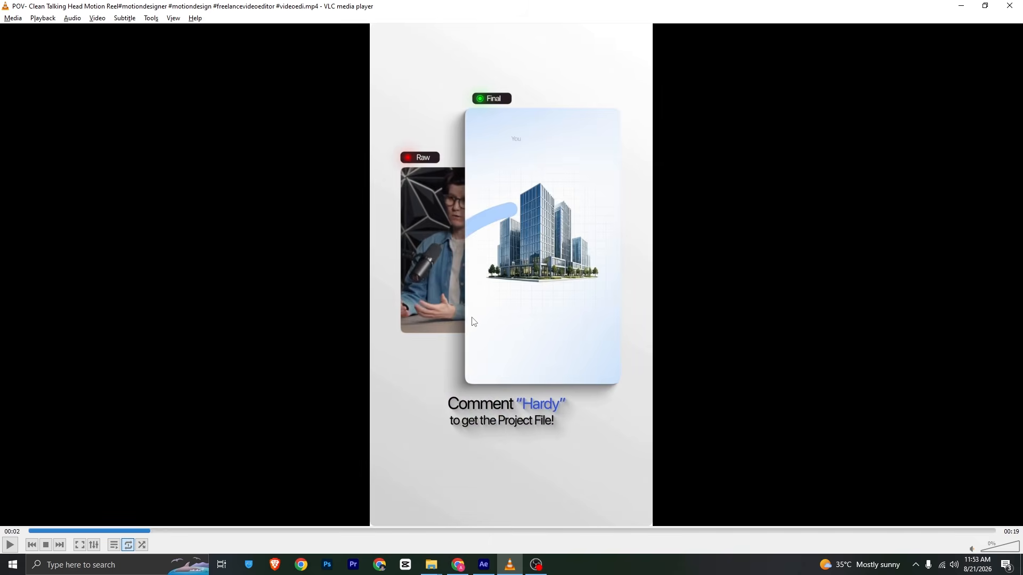
pyautogui.hotkey('alt', 'Tab')
pyautogui.hotkey('ctrl', 'z')
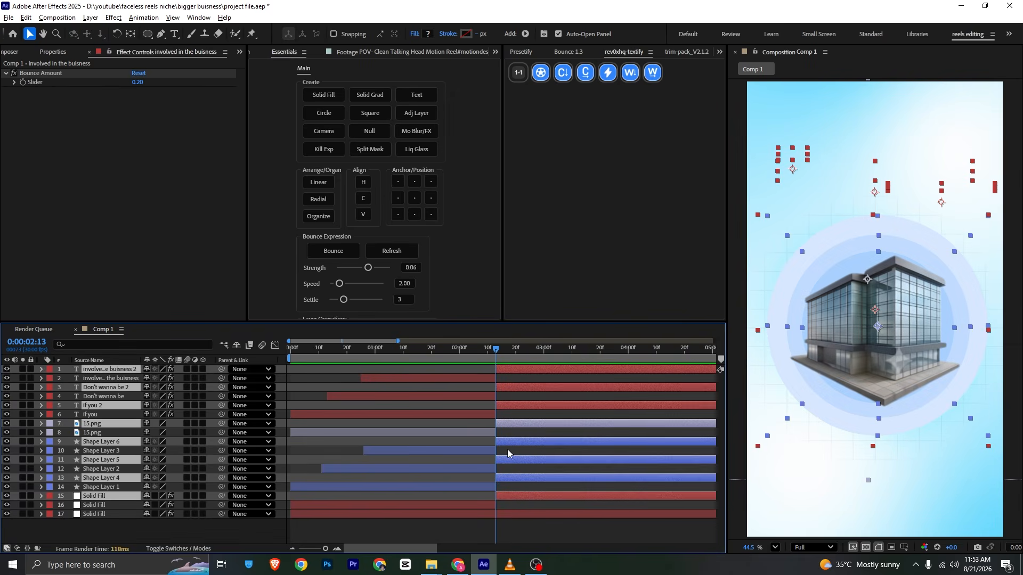
# - Delete both halves of the split caption, building image and circle layers, except the first half of Shape Layer 1
pyautogui.click(529, 490)
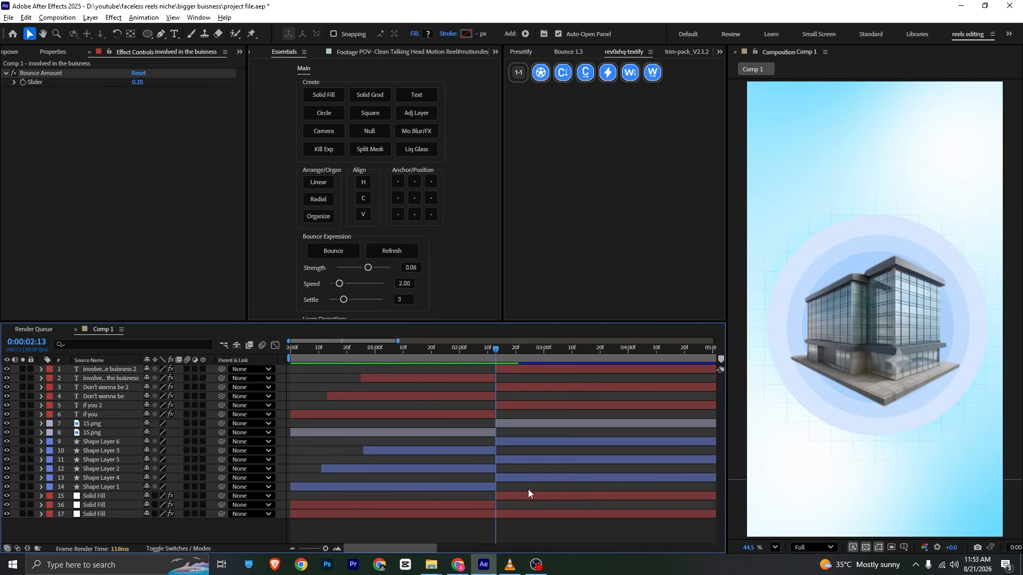
pyautogui.moveTo(539, 371); pyautogui.dragTo(564, 490)
pyautogui.press('Delete')
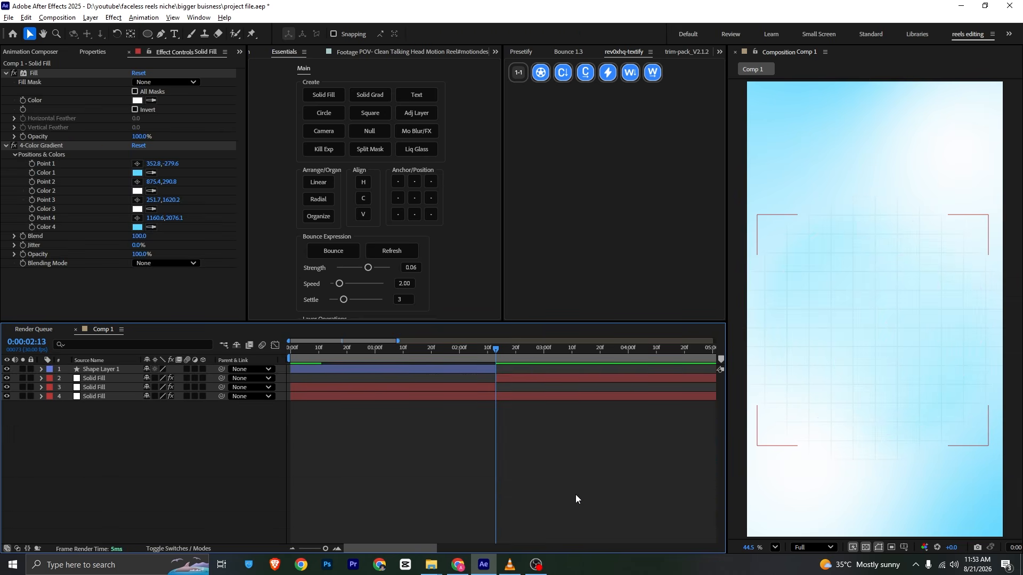
# - Undo the deletion and the split of the caption, building image and circle layers
pyautogui.hotkey('ctrl', 'z')
pyautogui.click(526, 398)
pyautogui.hotkey('ctrl', 'z')
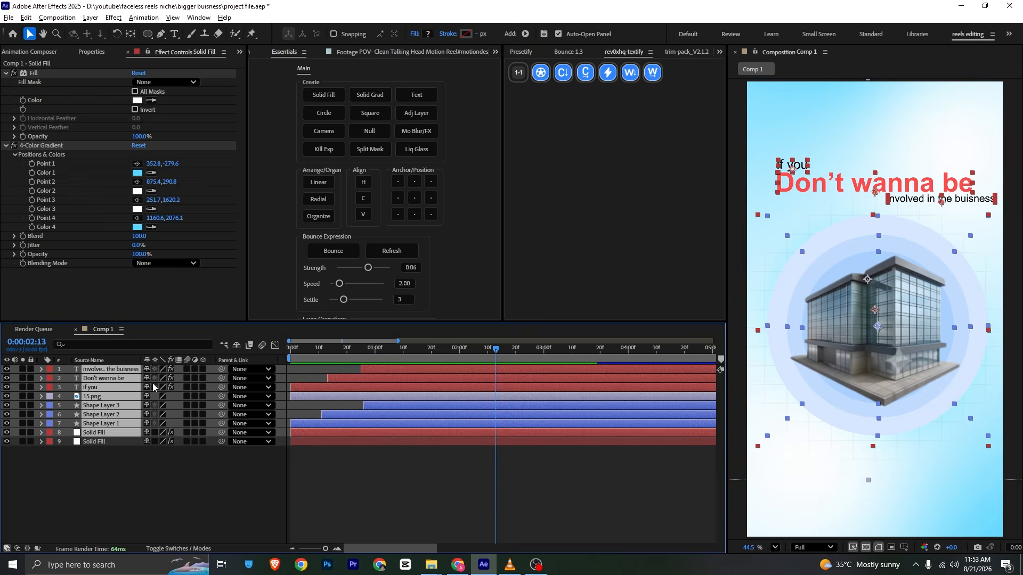
# - Split the caption, building, circle and top Solid Fill layers at 0:00:02:13, delete the second halves except the Solid Fill's, and save
pyautogui.hotkey('ctrl', 'shift', 'd')
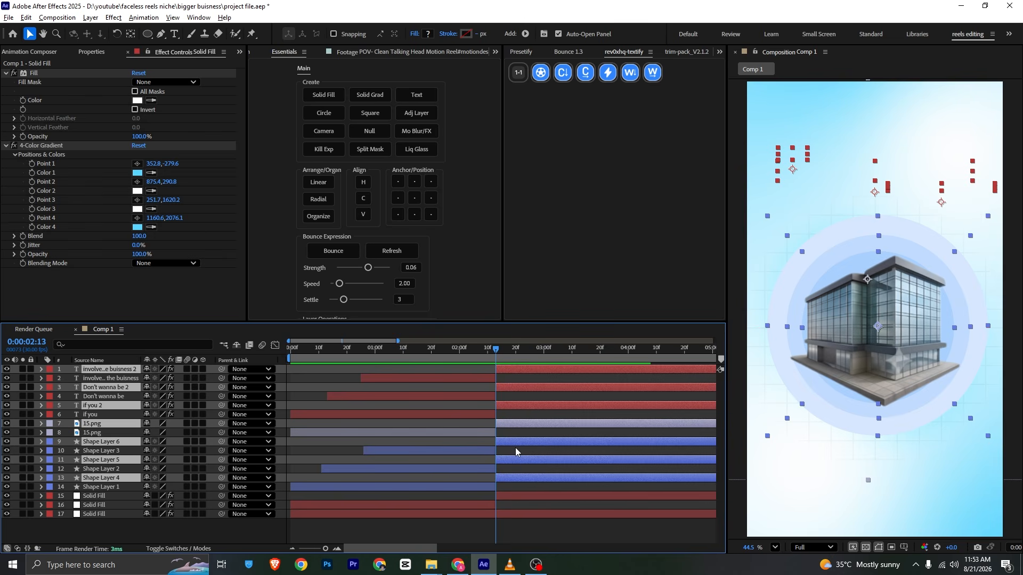
pyautogui.press('Delete')
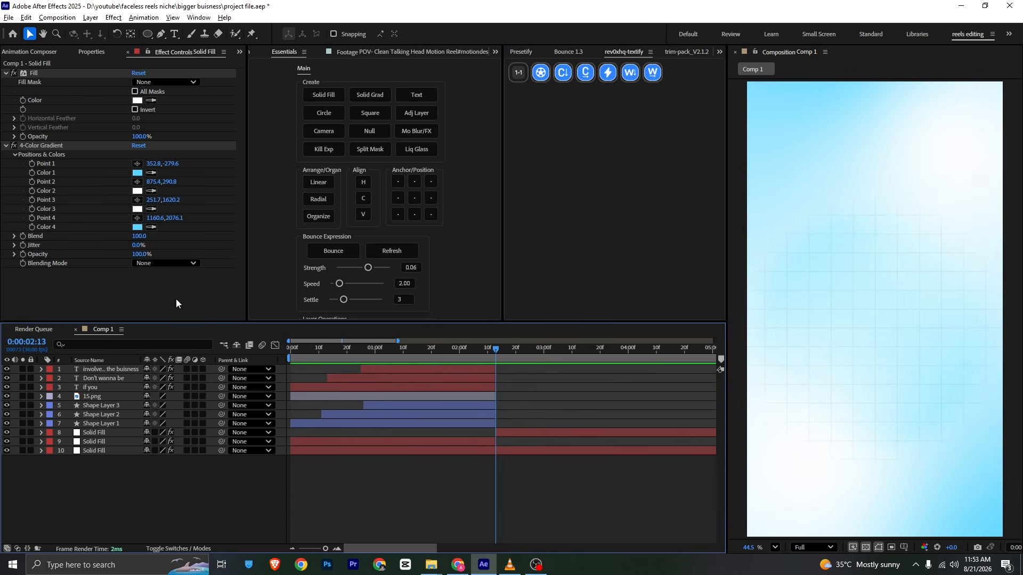
pyautogui.hotkey('ctrl', 's')
# - Add the 6.png building image as the top layer and remove its part before 0:00:02:13
pyautogui.click(239, 52)
pyautogui.click(251, 65)
pyautogui.click(44, 179)
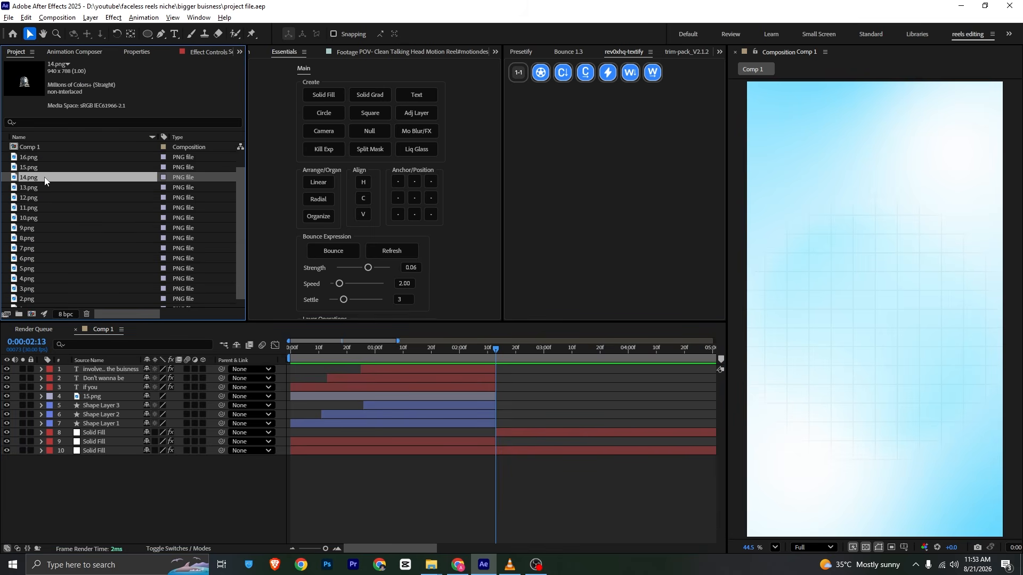
pyautogui.doubleClick(45, 183)
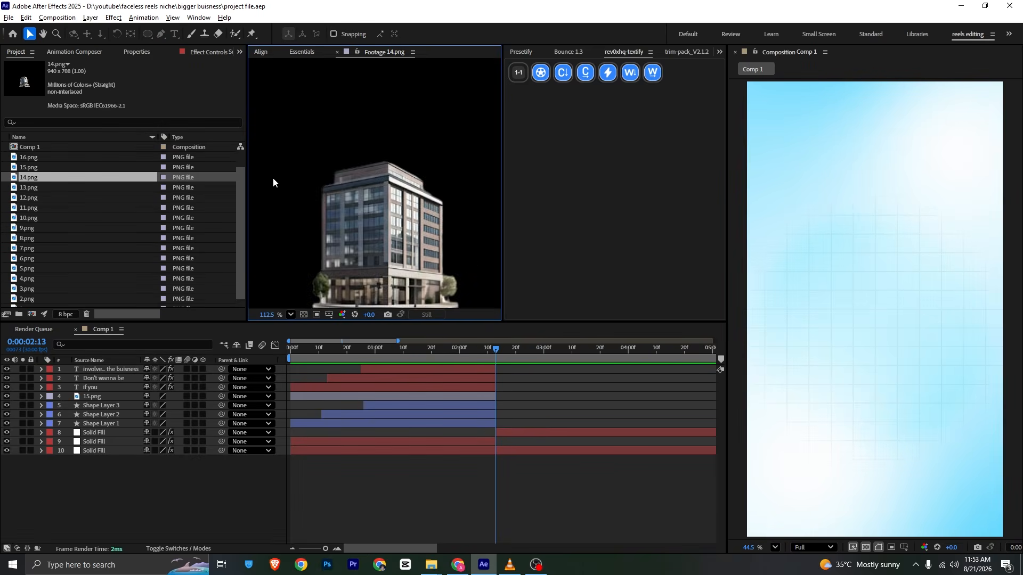
pyautogui.scroll(-3, 273, 182)
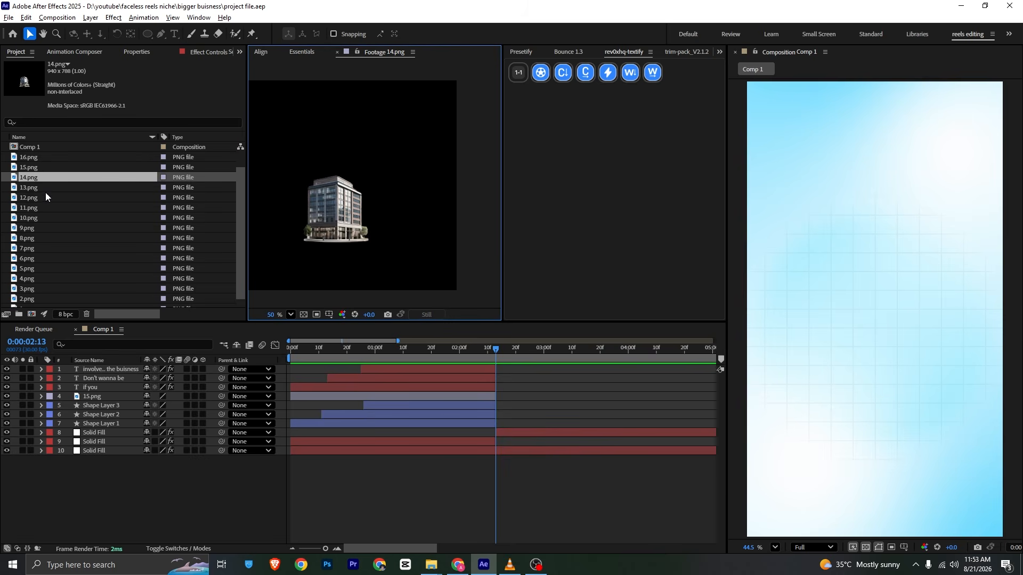
pyautogui.doubleClick(46, 197)
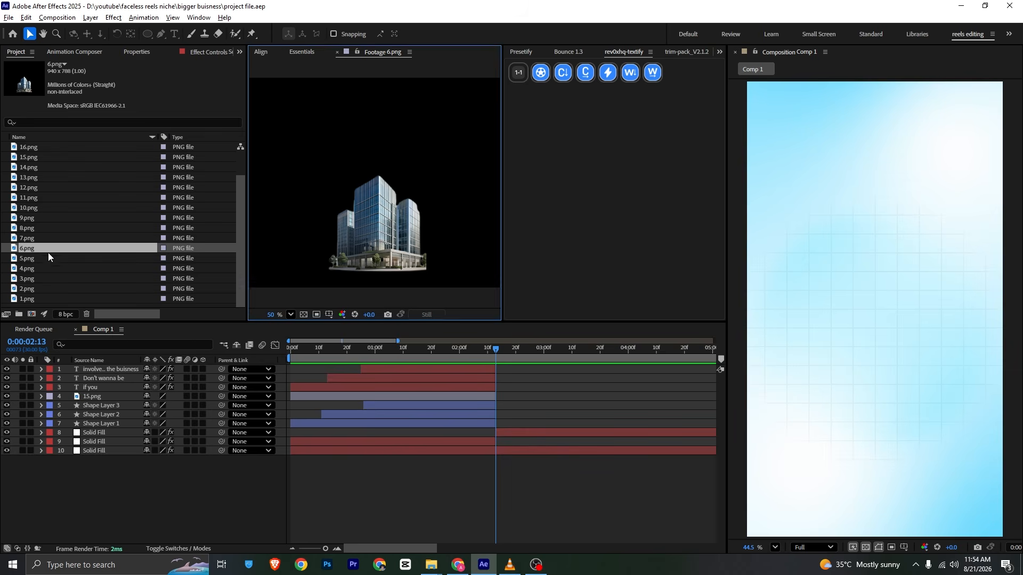
pyautogui.moveTo(48, 252); pyautogui.dragTo(84, 366)
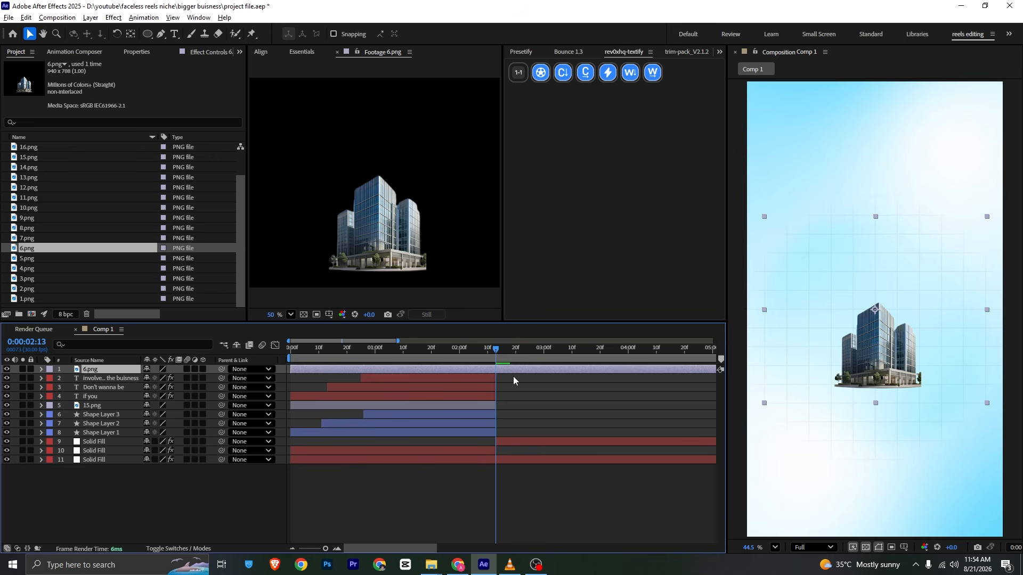
pyautogui.hotkey('ctrl', 'shift', 'd')
pyautogui.click(475, 379)
pyautogui.press('Delete')
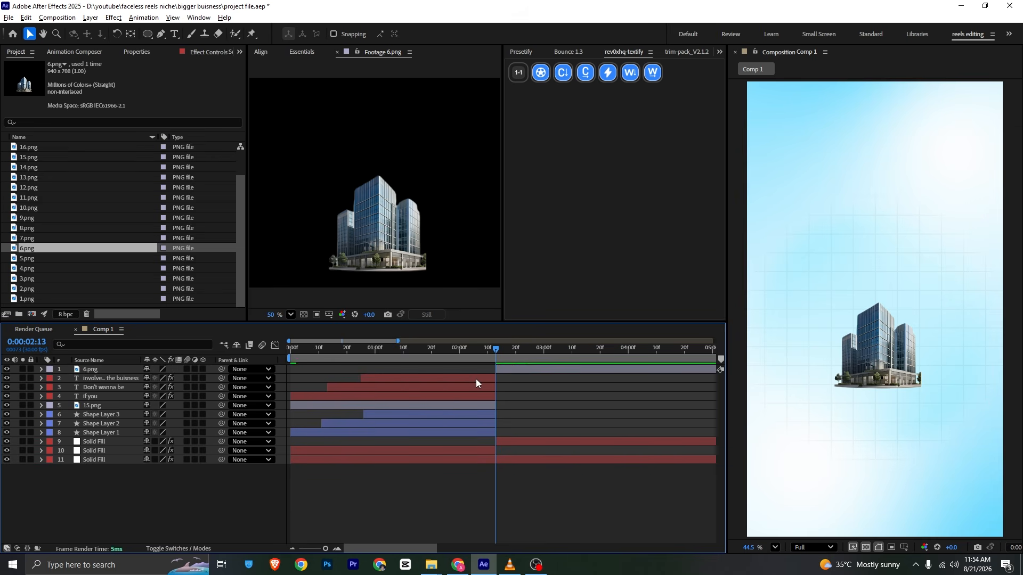
# - Scale the 6.png building to 205% and move it up over the grid
pyautogui.click(519, 368)
pyautogui.press('s')
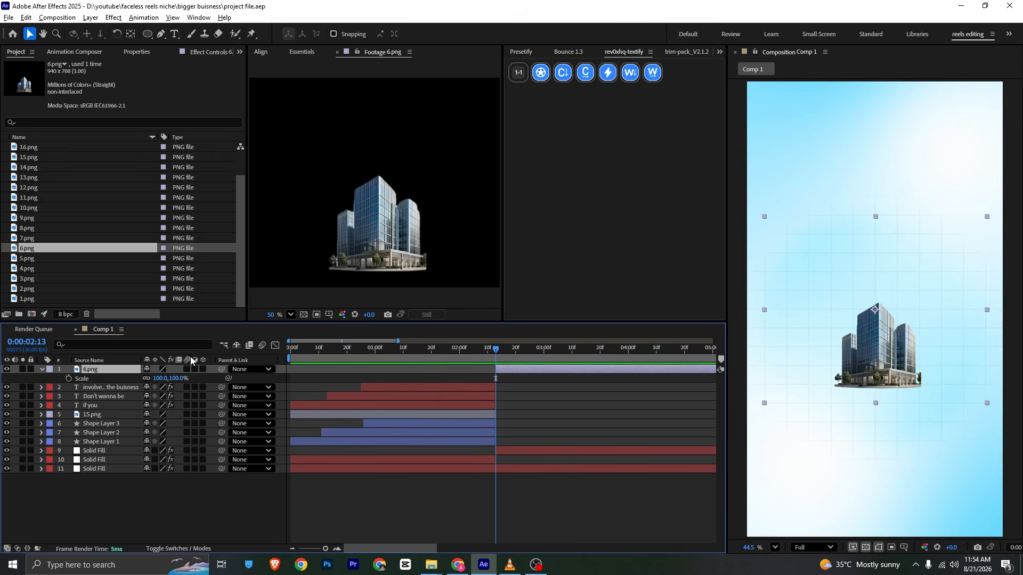
pyautogui.moveTo(156, 379); pyautogui.dragTo(212, 378)
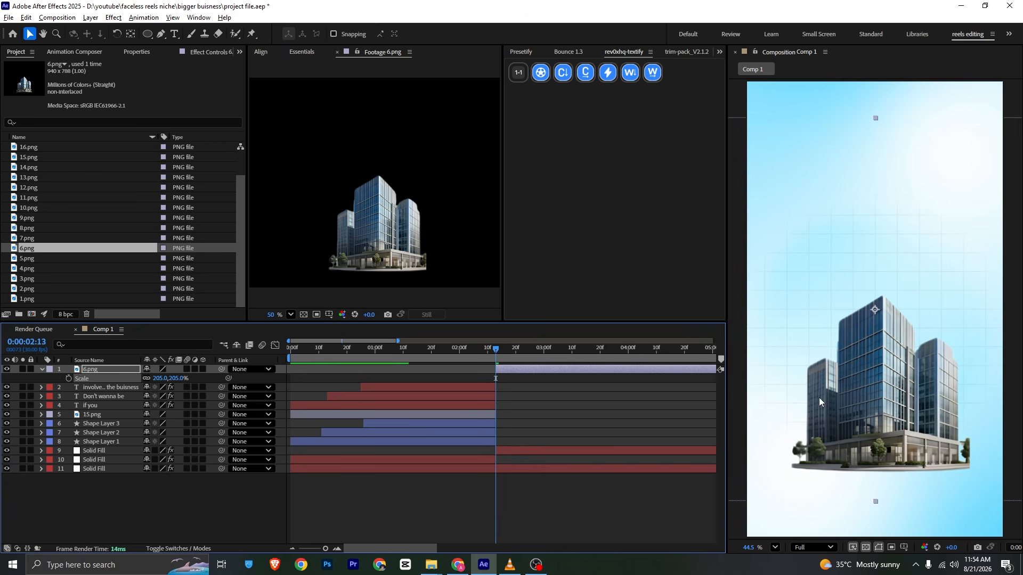
pyautogui.moveTo(862, 348); pyautogui.dragTo(858, 311)
# - Following the reference reel, add the 16.png arc as the top layer and remove its part before 0:00:02:13
pyautogui.hotkey('alt', 'Tab')
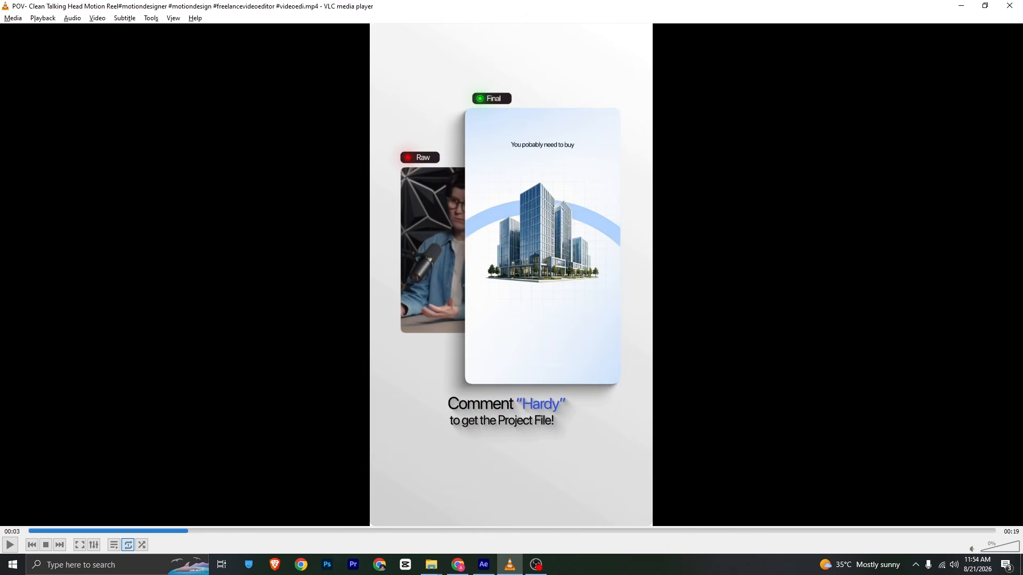
pyautogui.hotkey('alt', 'Tab')
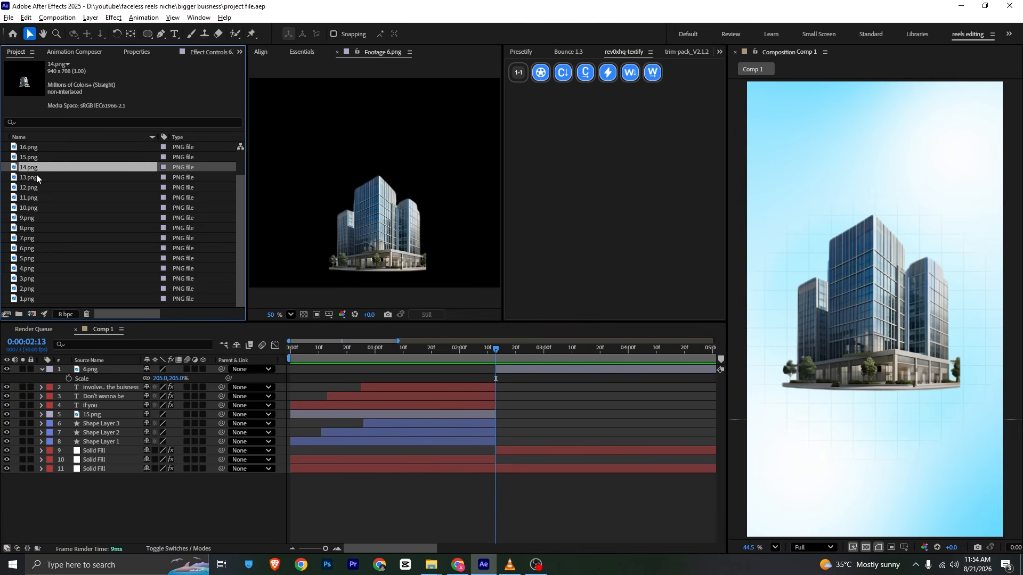
pyautogui.click(36, 176)
pyautogui.click(37, 158)
pyautogui.click(33, 149)
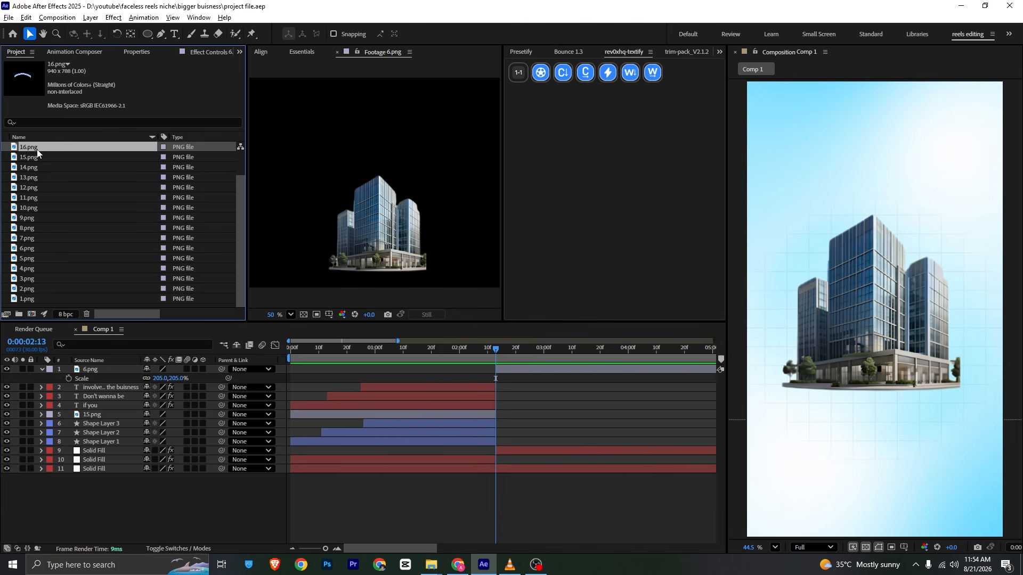
pyautogui.moveTo(37, 149); pyautogui.dragTo(81, 367)
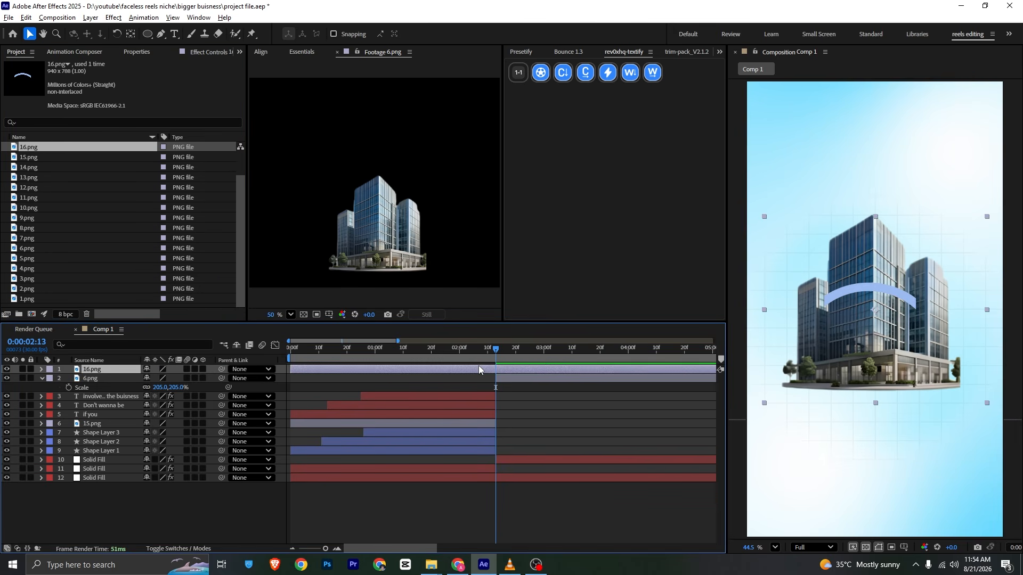
pyautogui.hotkey('ctrl', 'shift', 'd')
pyautogui.click(485, 378)
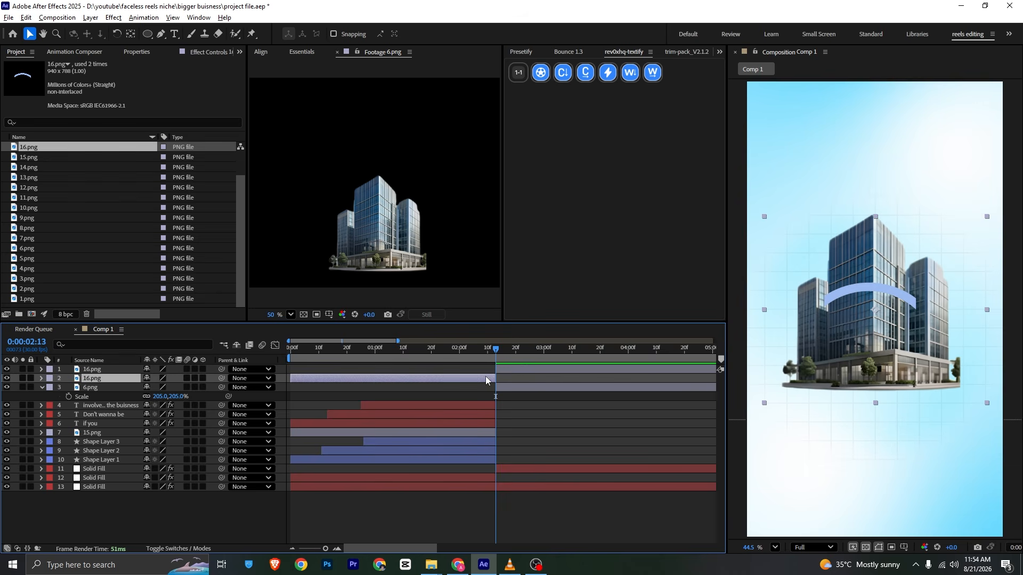
pyautogui.press('Delete')
# - Scale the 16.png arc to 347%
pyautogui.click(537, 366)
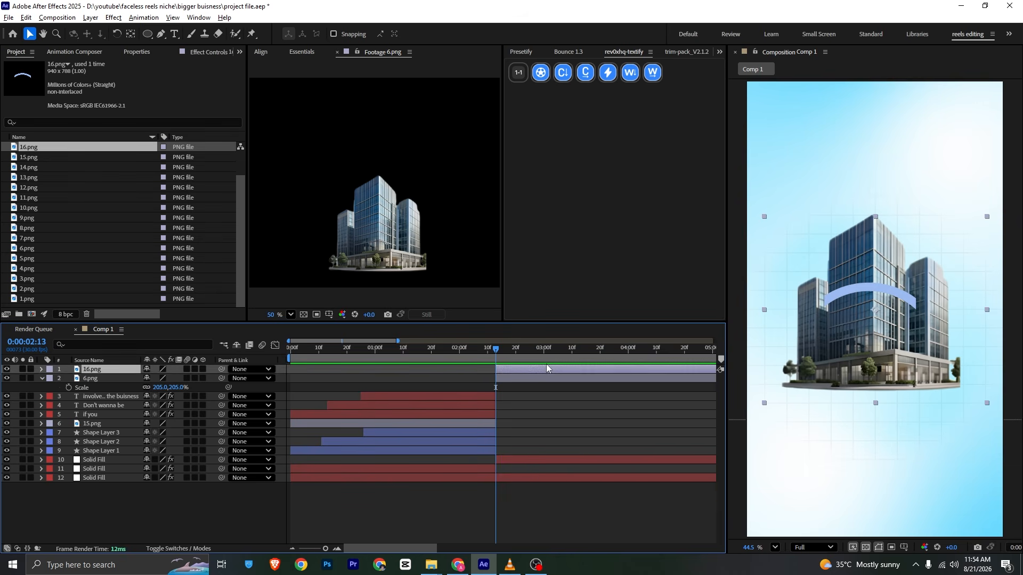
pyautogui.press('s')
pyautogui.moveTo(158, 379); pyautogui.dragTo(377, 377)
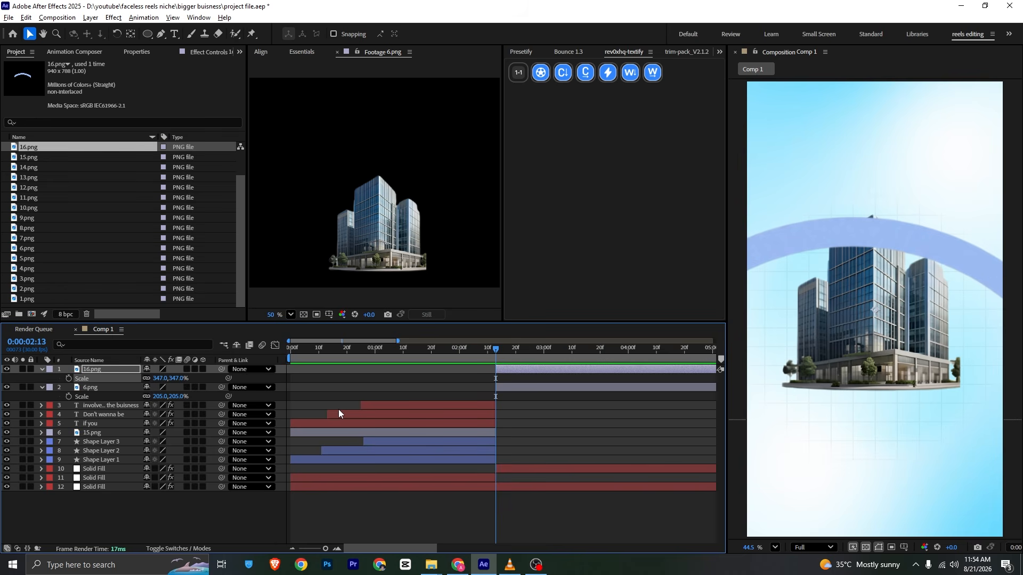
# - Rotate the 16.png arc to -7°, place its layer beneath the 6.png building, and save the project
pyautogui.press('r')
pyautogui.moveTo(162, 379); pyautogui.dragTo(120, 396)
pyautogui.hotkey('ctrl', 's')
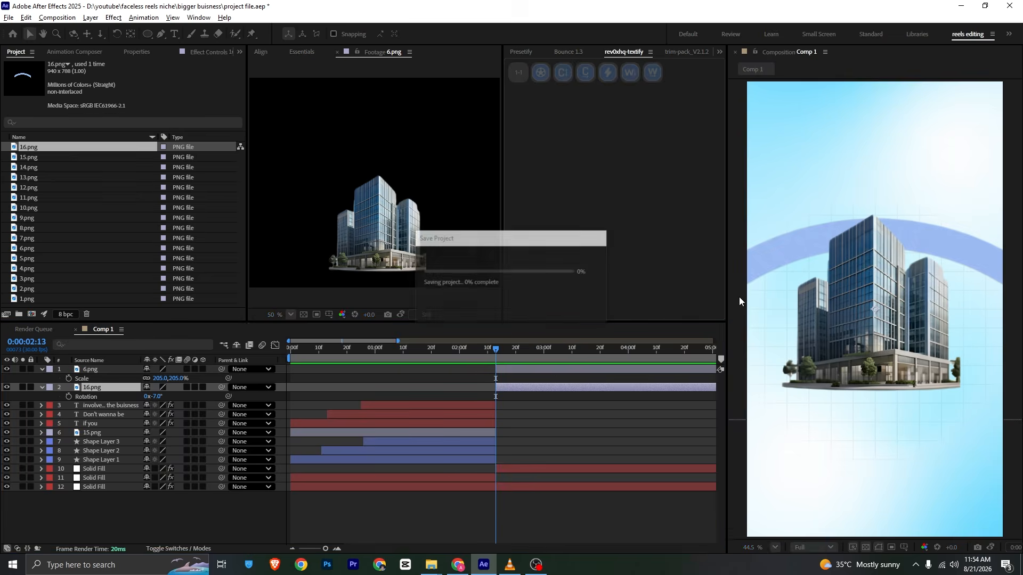
# - Compare with the reference reel, lower the arc to position 540, 1074, and save the project
pyautogui.hotkey('alt', 'Tab')
pyautogui.hotkey('alt', 'Tab')
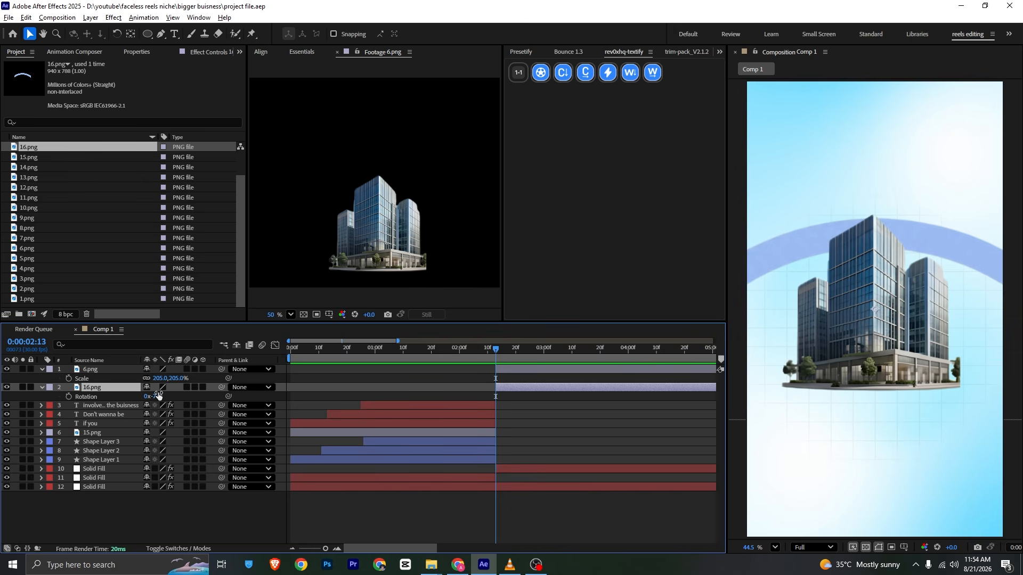
pyautogui.press('p')
pyautogui.moveTo(159, 396); pyautogui.dragTo(238, 455)
pyautogui.hotkey('ctrl', 's')
# - Apply a Tint effect to the 16.png arc and sample the background's light blue for Map Black To and Map White To
pyautogui.hotkey('ctrl', 'space')
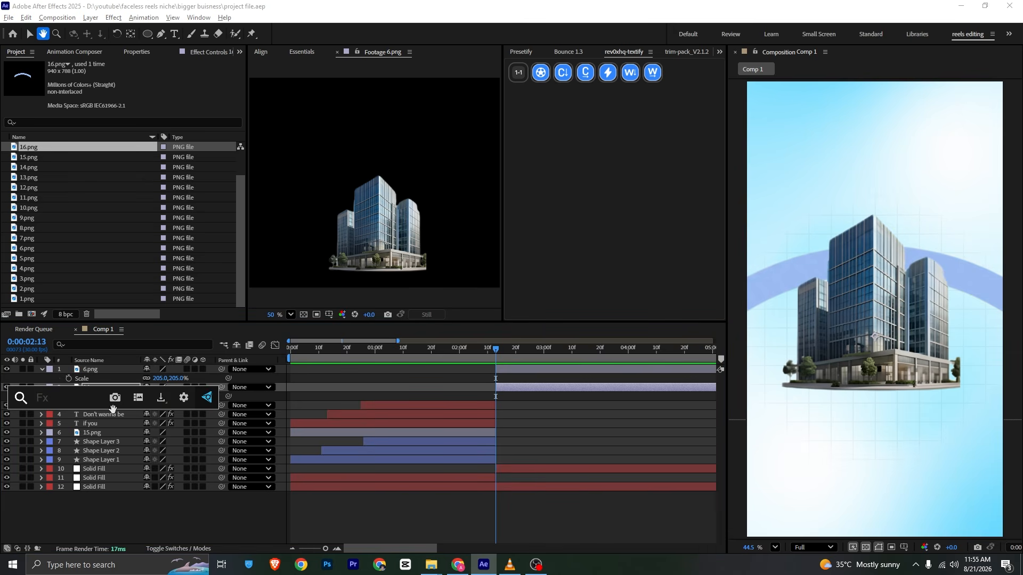
pyautogui.write('tint')
pyautogui.click(84, 434)
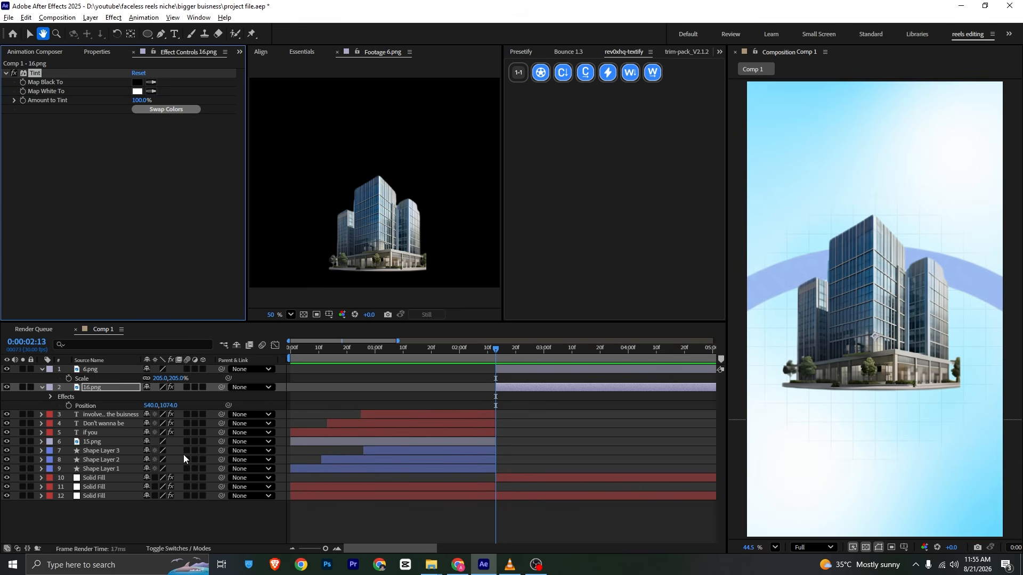
pyautogui.click(151, 82)
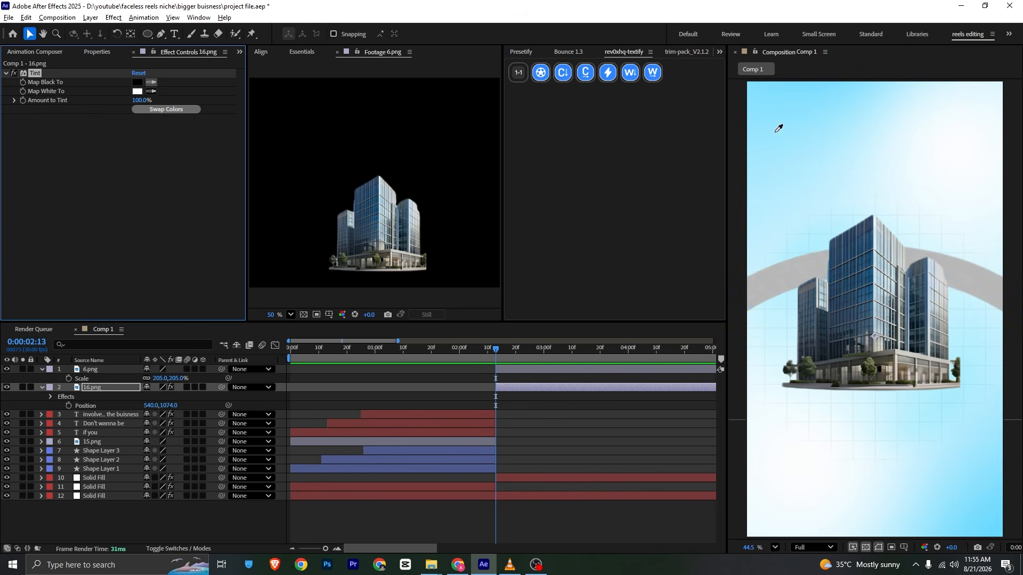
pyautogui.click(747, 160)
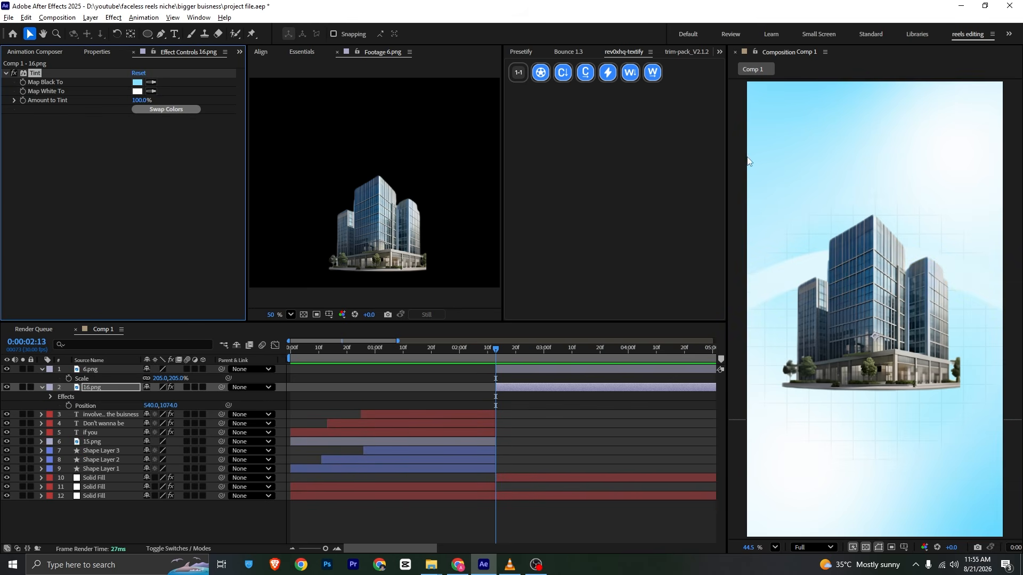
pyautogui.click(841, 107)
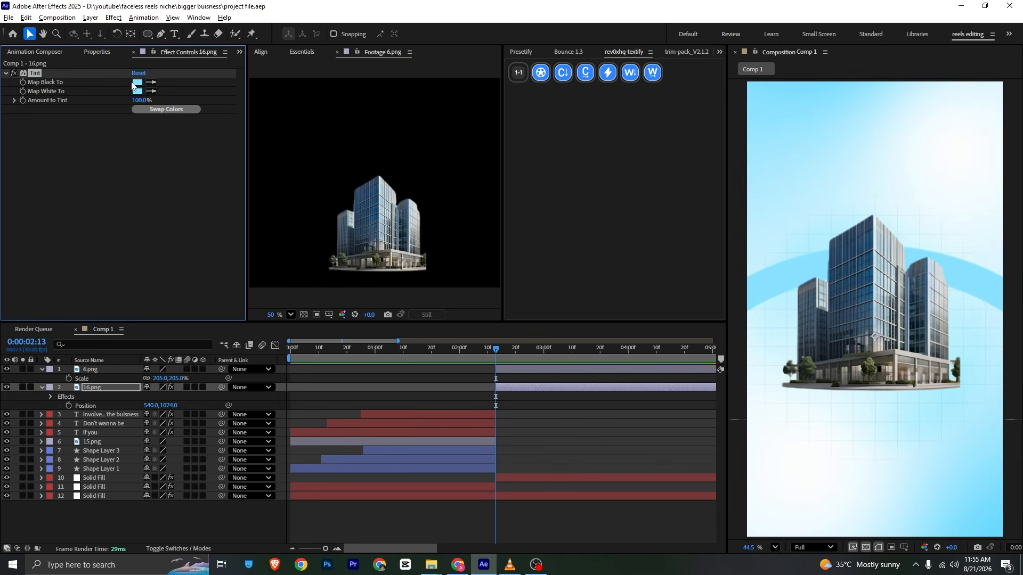
# - Change the arc's Tint colours to a more saturated blue, set Amount to Tint to 32%, and save
pyautogui.click(136, 83)
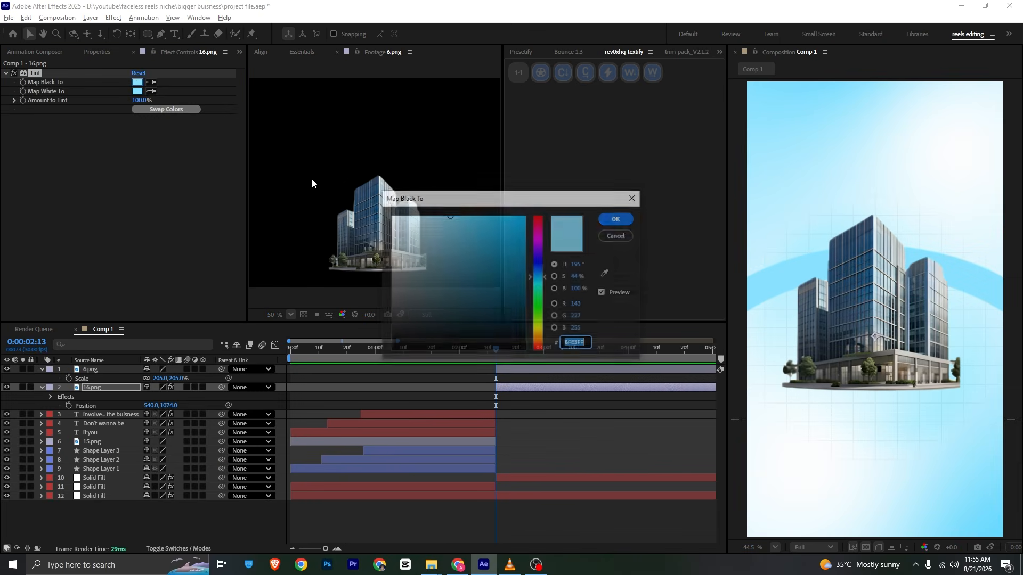
pyautogui.moveTo(520, 230); pyautogui.dragTo(532, 195)
pyautogui.click(616, 219)
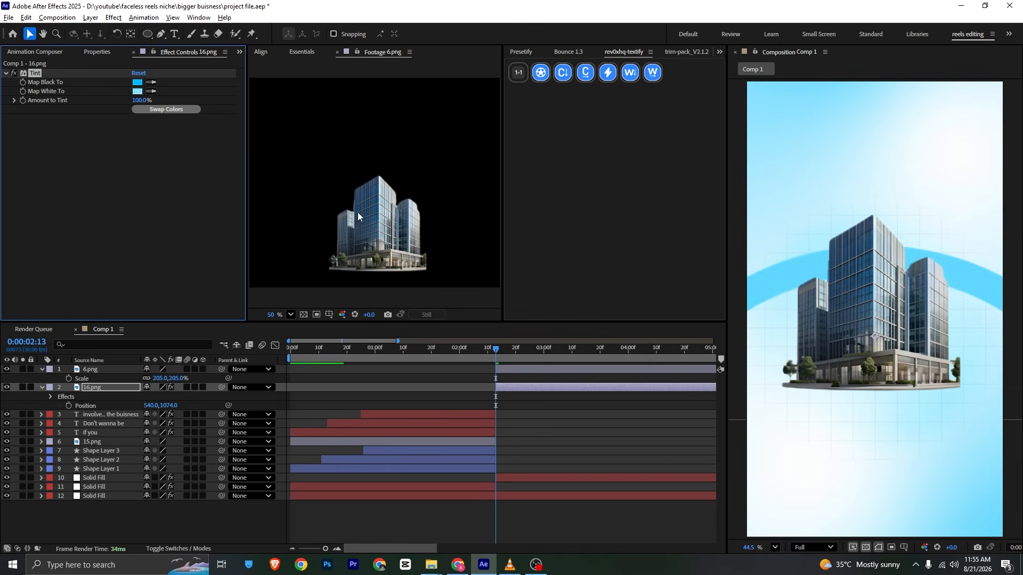
pyautogui.moveTo(137, 100); pyautogui.dragTo(101, 96)
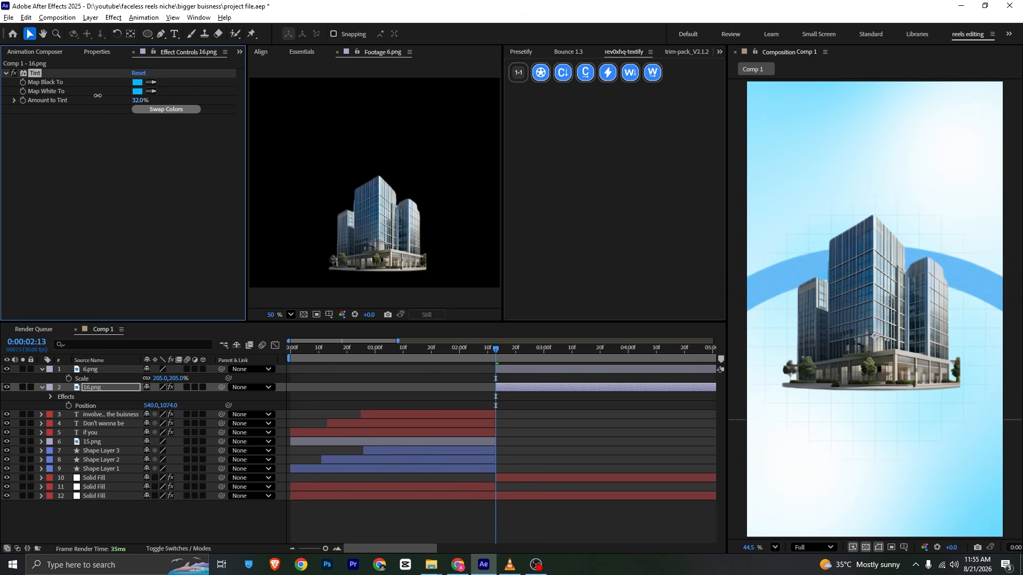
pyautogui.hotkey('ctrl', 's')
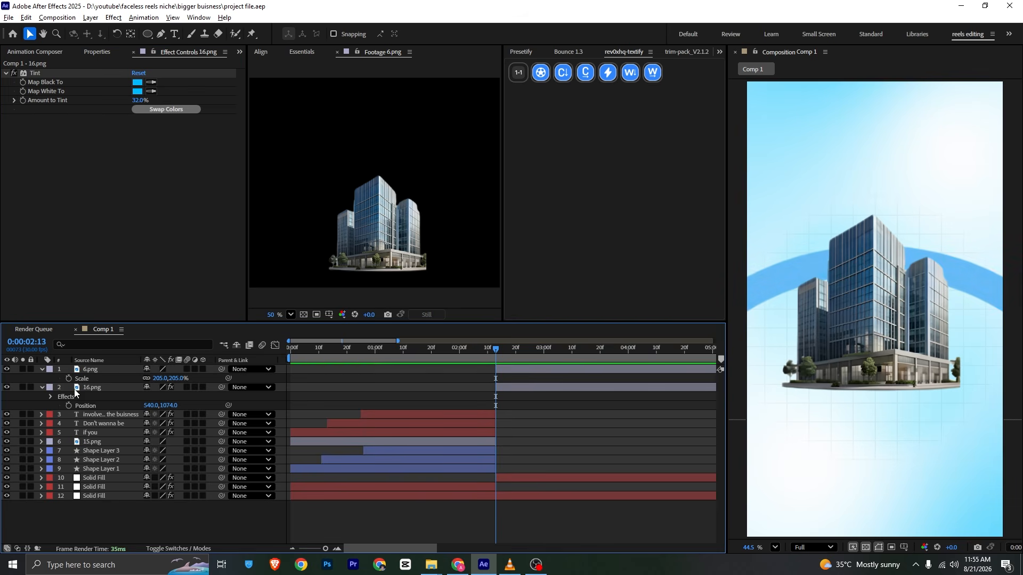
# - Draw a closed four-point mask around the whole visible arc on the 16.png layer with the Pen tool
pyautogui.click(87, 388)
pyautogui.press('g')
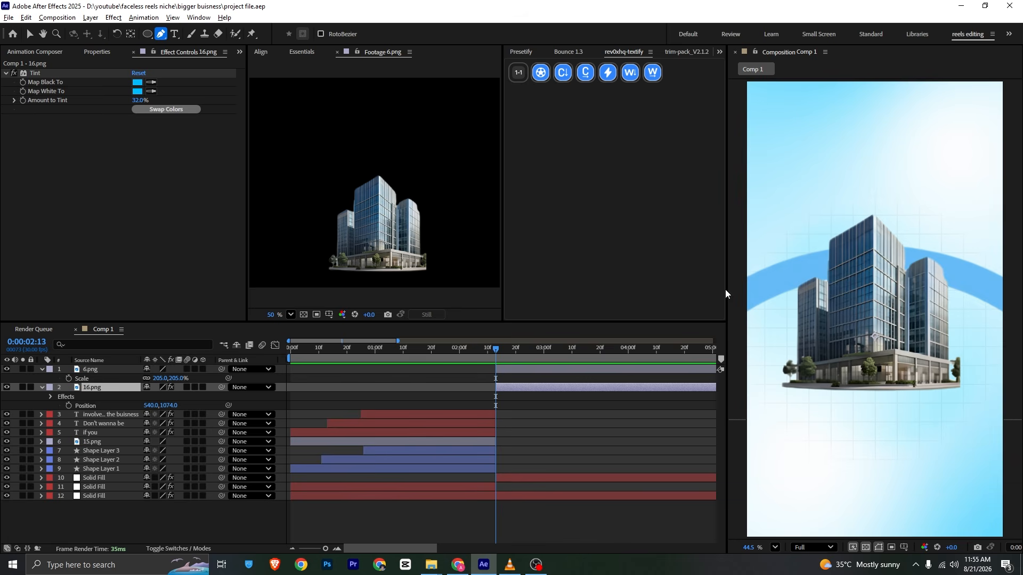
pyautogui.click(732, 222)
pyautogui.click(738, 361)
pyautogui.click(1012, 368)
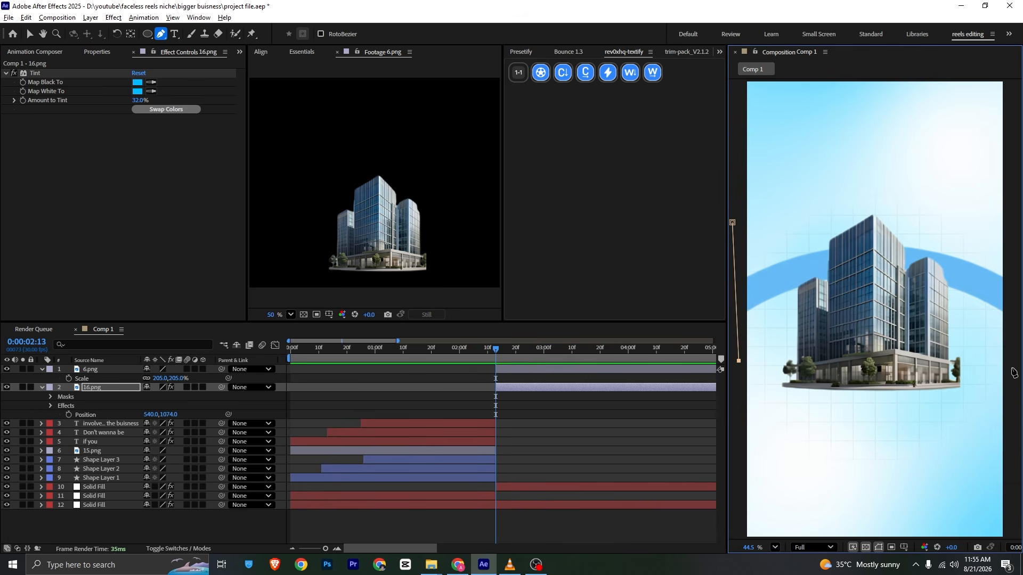
pyautogui.click(1012, 222)
pyautogui.click(732, 223)
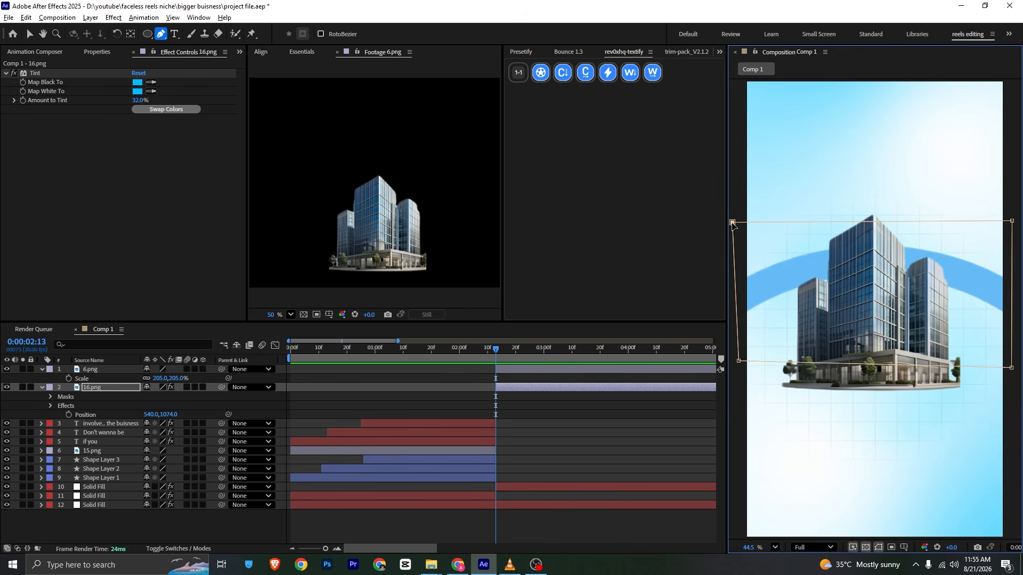
# - Add a Mask Path keyframe to the arc's mask and move it to about 0:00:03:07
pyautogui.click(51, 398)
pyautogui.click(60, 406)
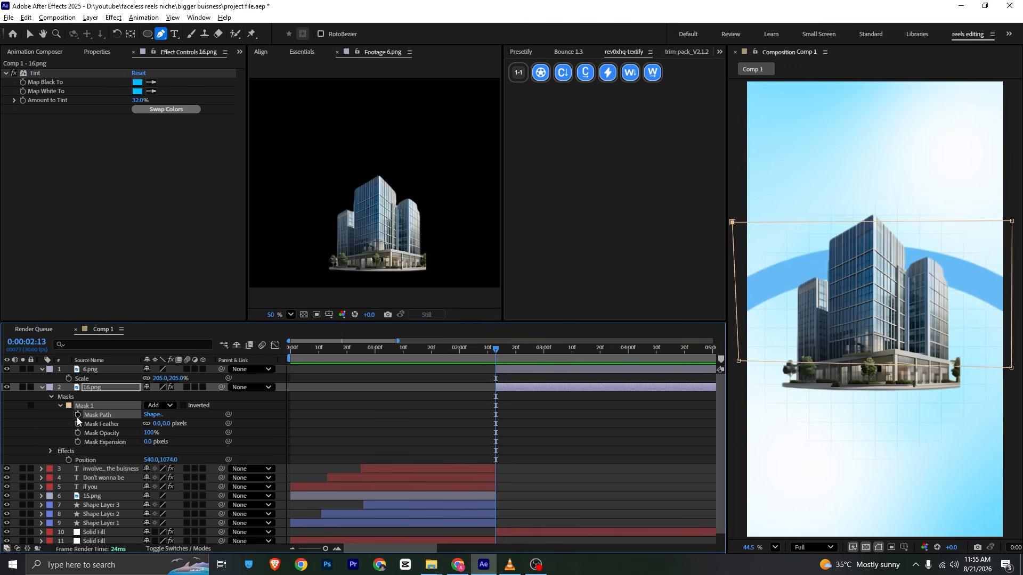
pyautogui.click(78, 415)
pyautogui.moveTo(498, 415); pyautogui.dragTo(563, 415)
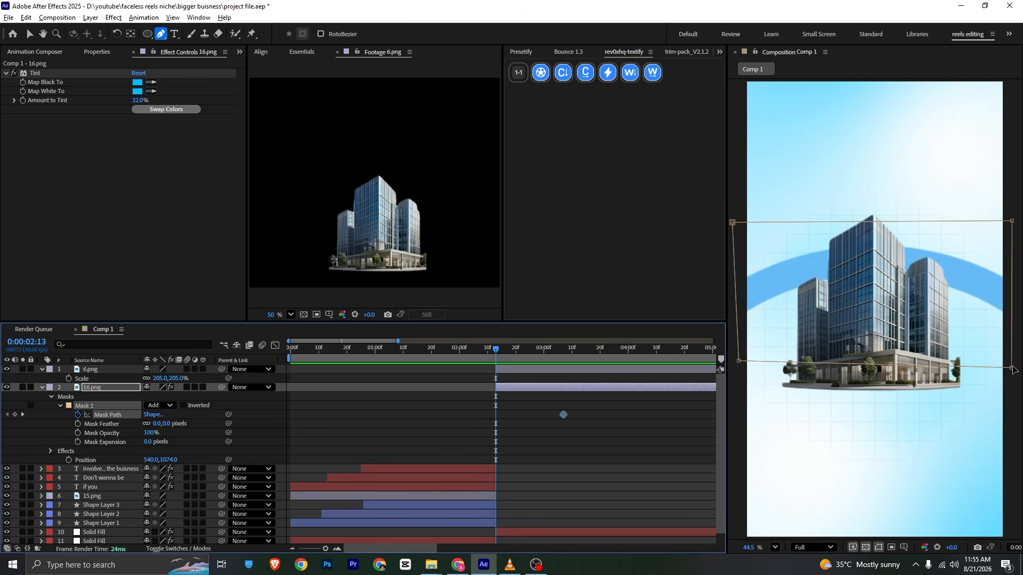
# - At 0:00:02:13, move the arc mask's two right-hand points past the arc's left end and preview the reveal
pyautogui.moveTo(1012, 368); pyautogui.dragTo(950, 349)
pyautogui.moveTo(1012, 221); pyautogui.dragTo(894, 202)
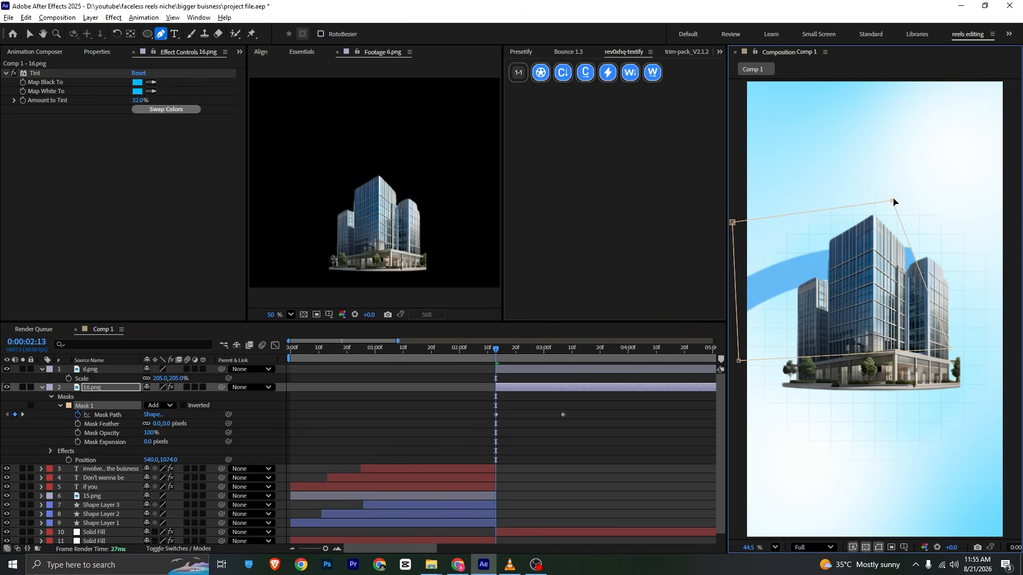
pyautogui.moveTo(950, 349); pyautogui.dragTo(802, 347)
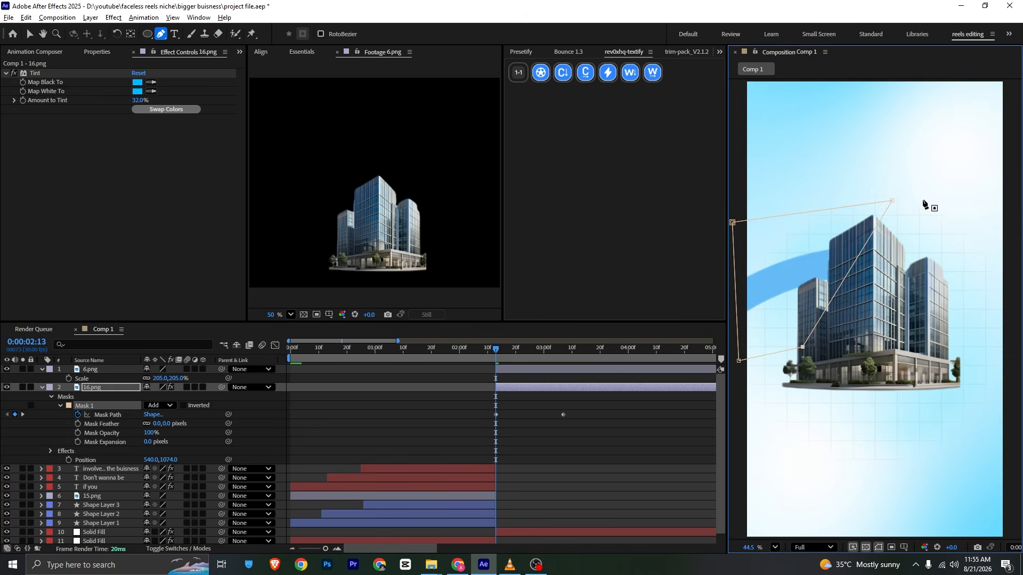
pyautogui.press('space')
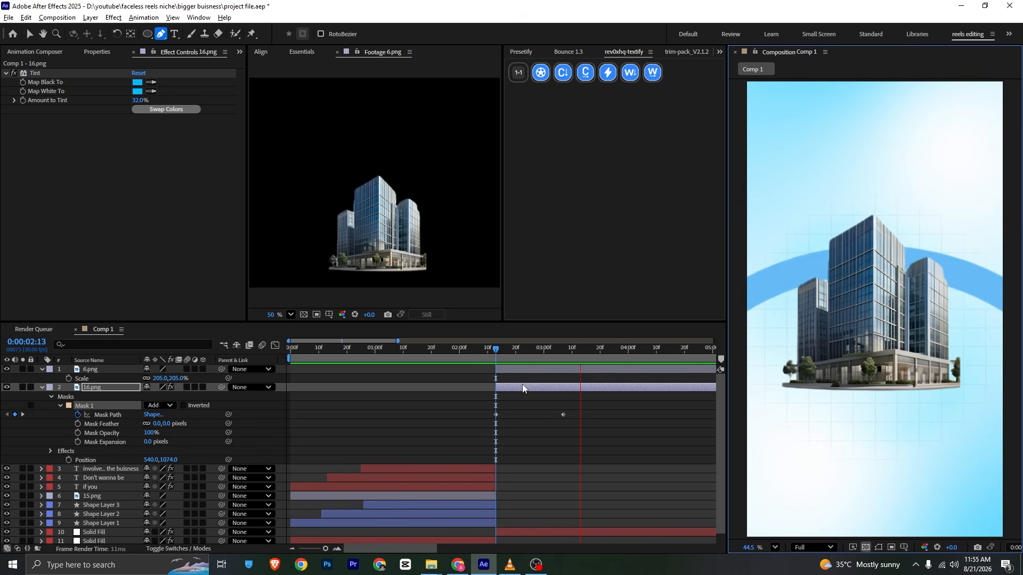
pyautogui.press('space')
# - Set the arc mask's Mask Feather to 18 pixels and save the project
pyautogui.moveTo(581, 349); pyautogui.dragTo(552, 349)
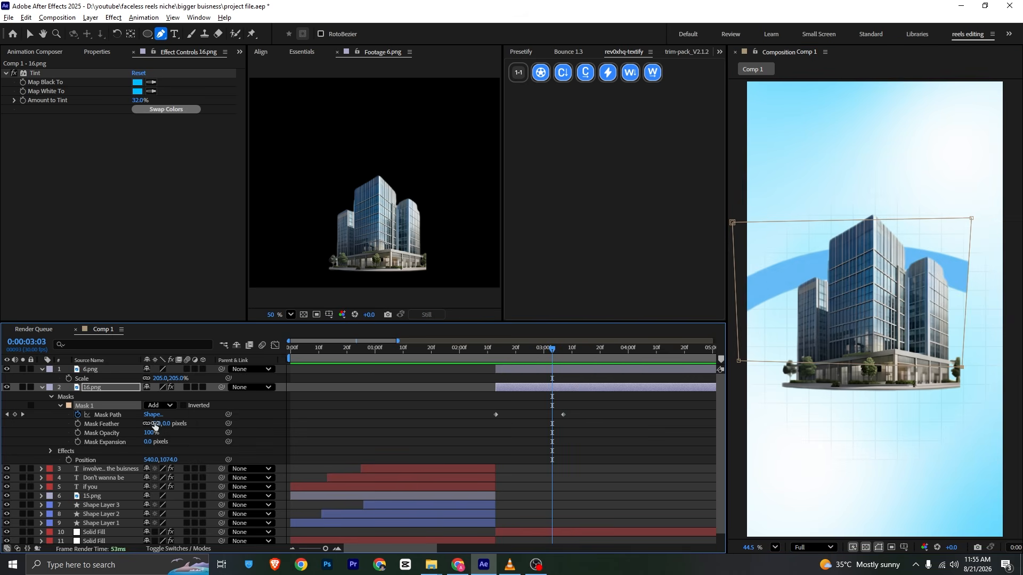
pyautogui.moveTo(154, 425); pyautogui.dragTo(165, 424)
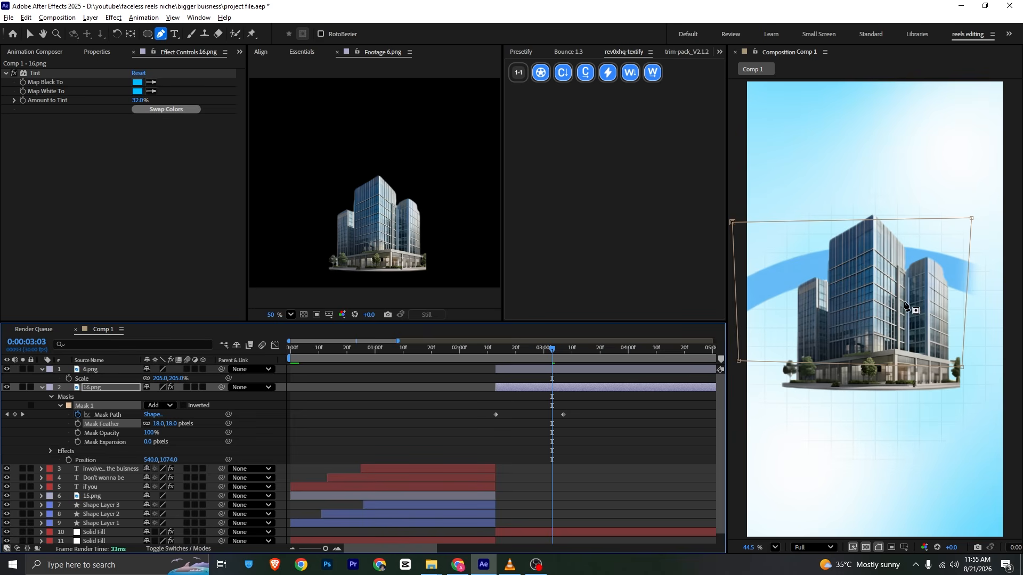
pyautogui.hotkey('ctrl', 's')
# - Try moving the mask's ending Mask Path keyframe to about 0:00:02:26, save, and preview the faster reveal
pyautogui.moveTo(568, 413); pyautogui.dragTo(542, 421)
pyautogui.click(491, 363)
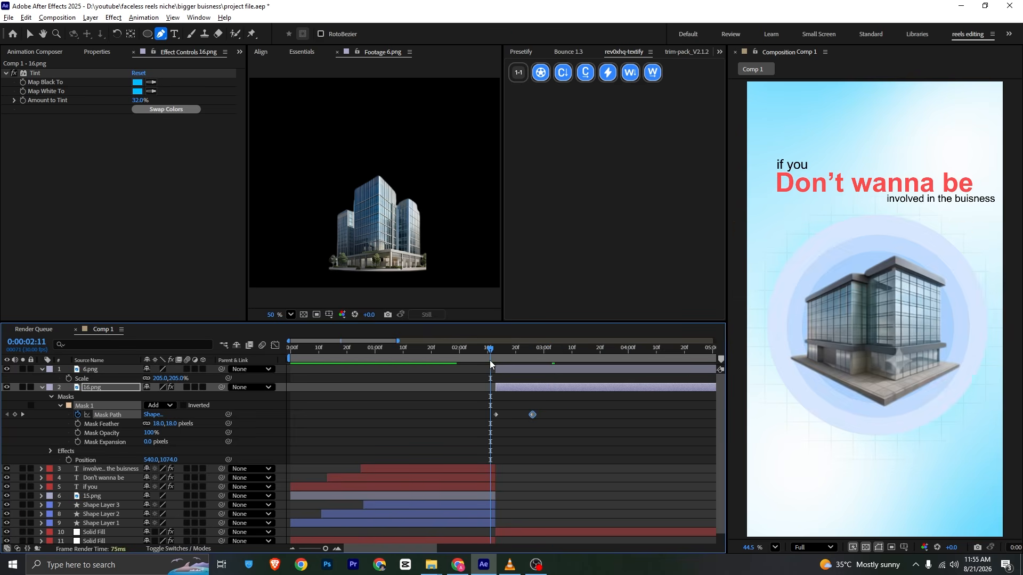
pyautogui.hotkey('ctrl', 's')
pyautogui.press('space')
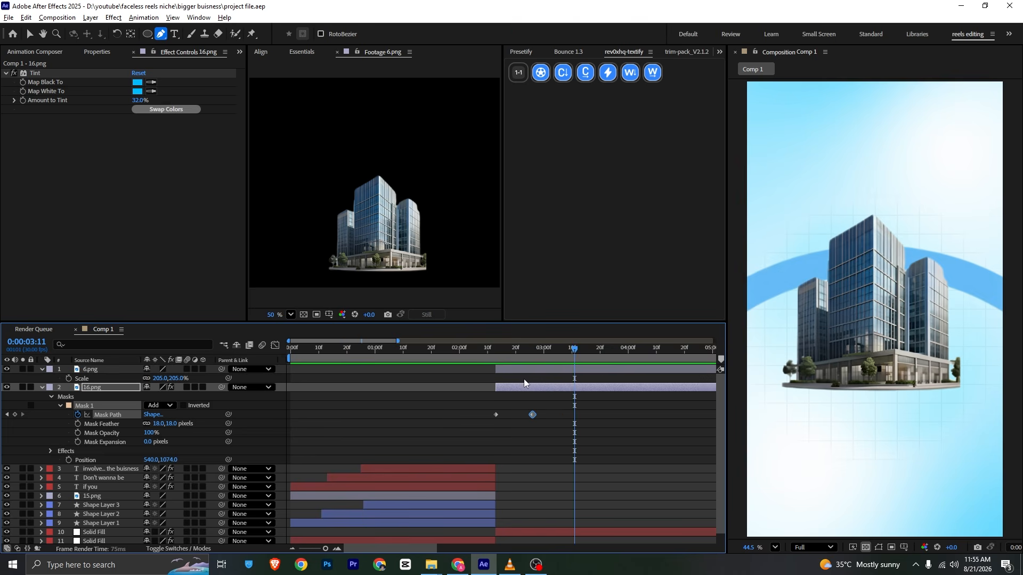
# - Slow the arc reveal by moving the ending Mask Path keyframe to about 0:00:03:27
pyautogui.click(534, 416)
pyautogui.moveTo(533, 415); pyautogui.dragTo(620, 416)
pyautogui.click(499, 360)
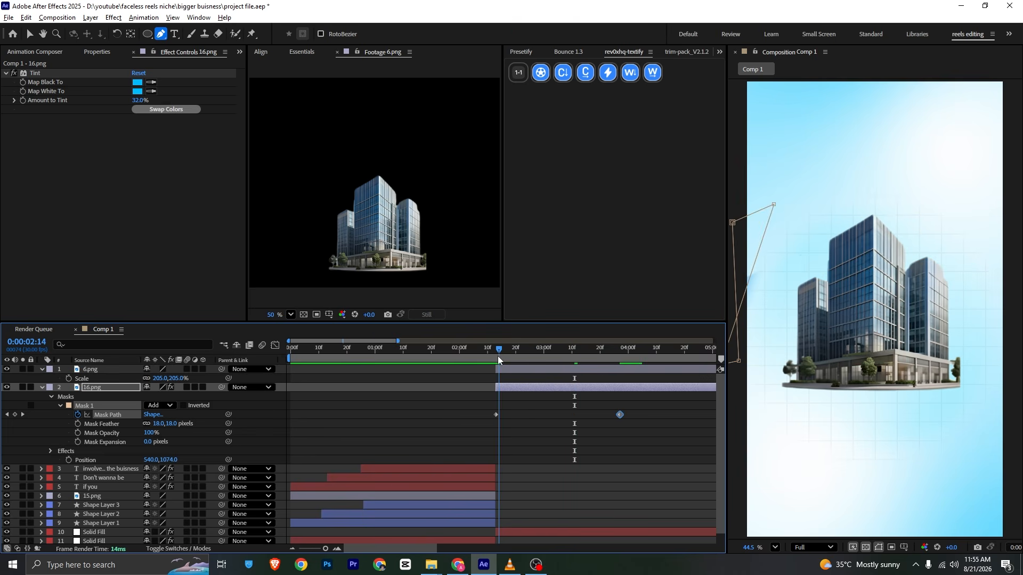
# - Duplicate the "involved in the buisness" text layer, put the copy on top of the layer stack, and start it at 0:00:02:13
pyautogui.click(109, 478)
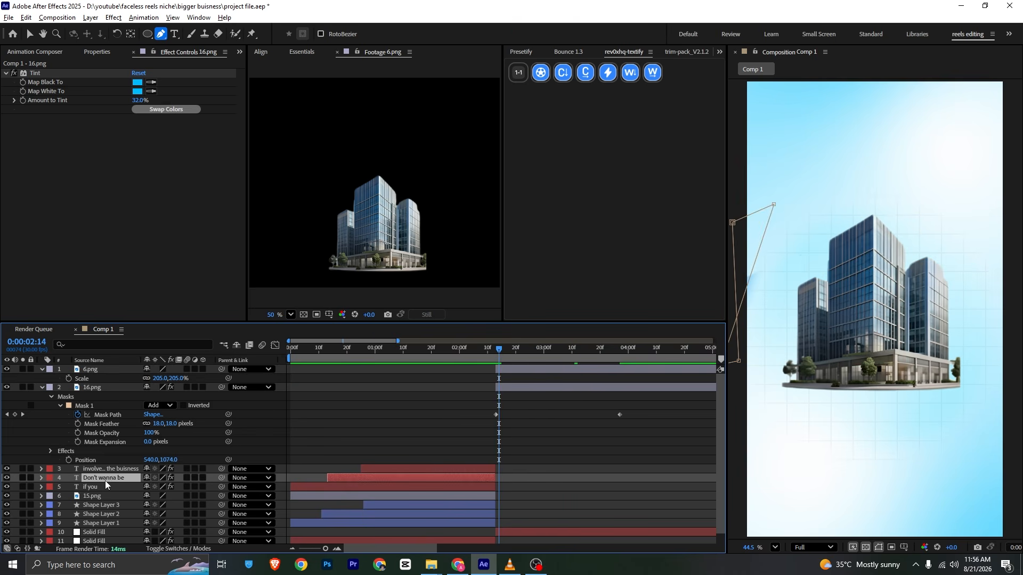
pyautogui.click(118, 469)
pyautogui.hotkey('ctrl', 'd')
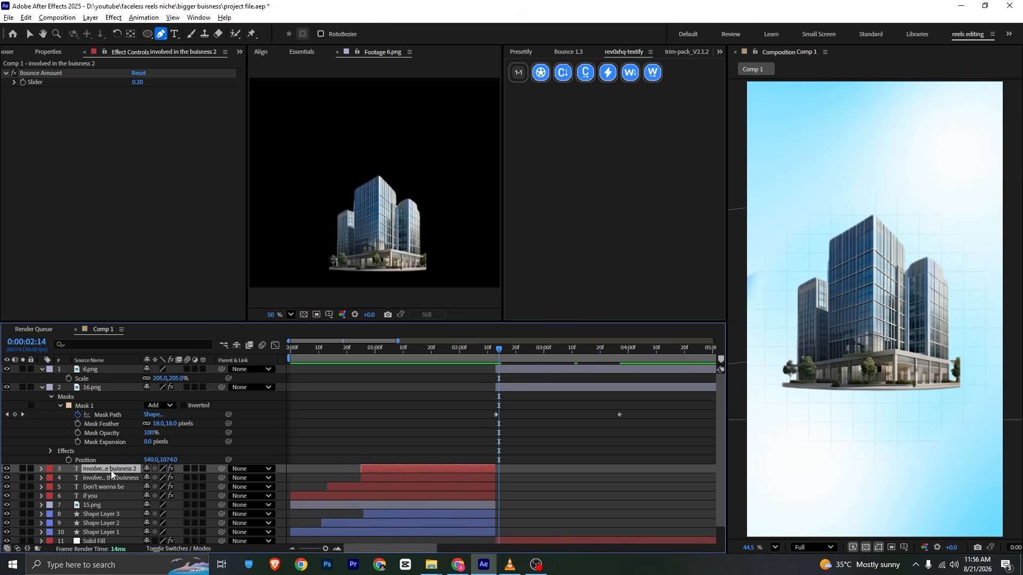
pyautogui.moveTo(111, 469); pyautogui.dragTo(118, 367)
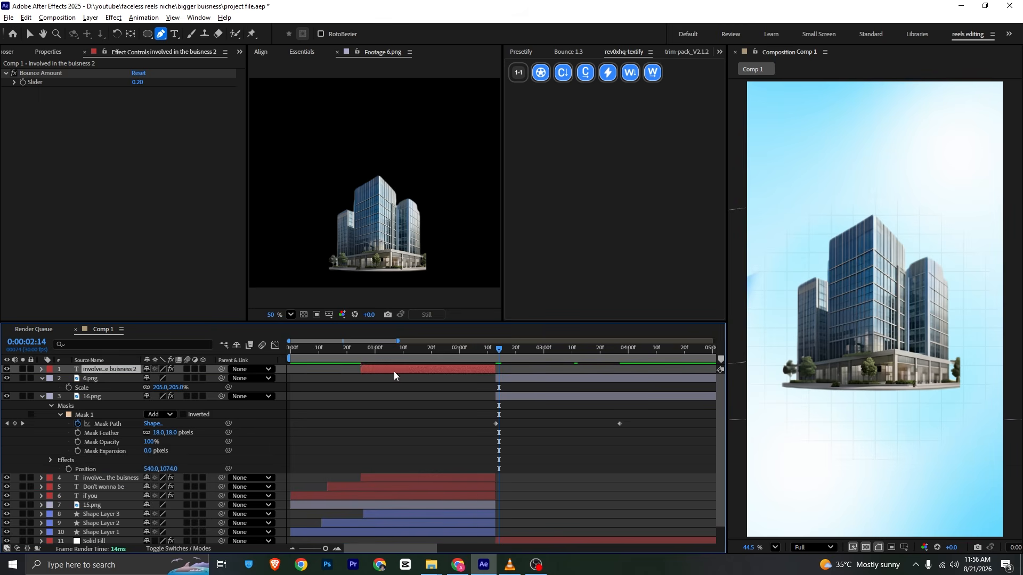
pyautogui.moveTo(394, 372); pyautogui.dragTo(526, 363)
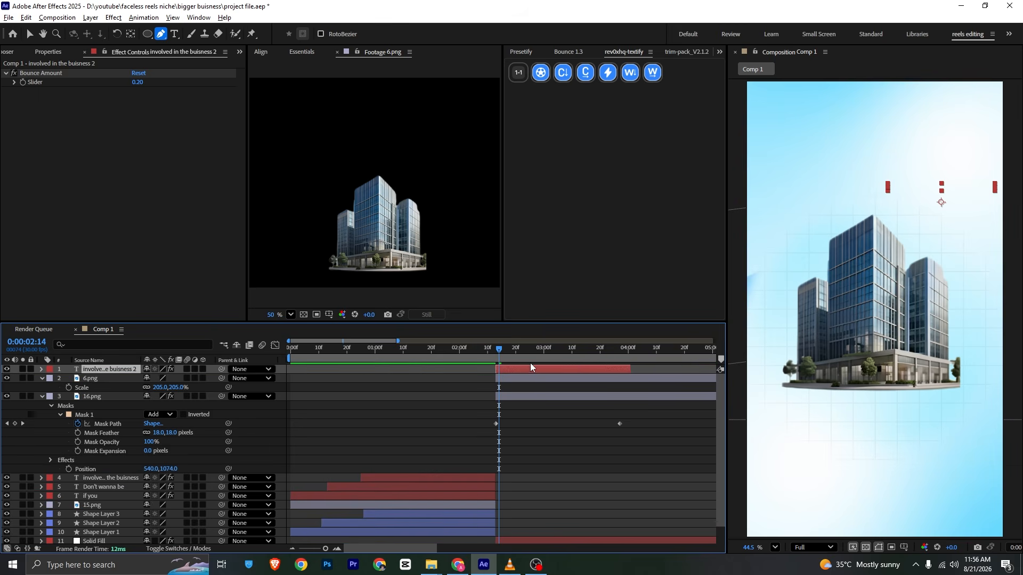
# - Check the reference caption in VLC and replace the duplicated layer's text with "you probably need to buy"
pyautogui.hotkey('alt', 'Tab')
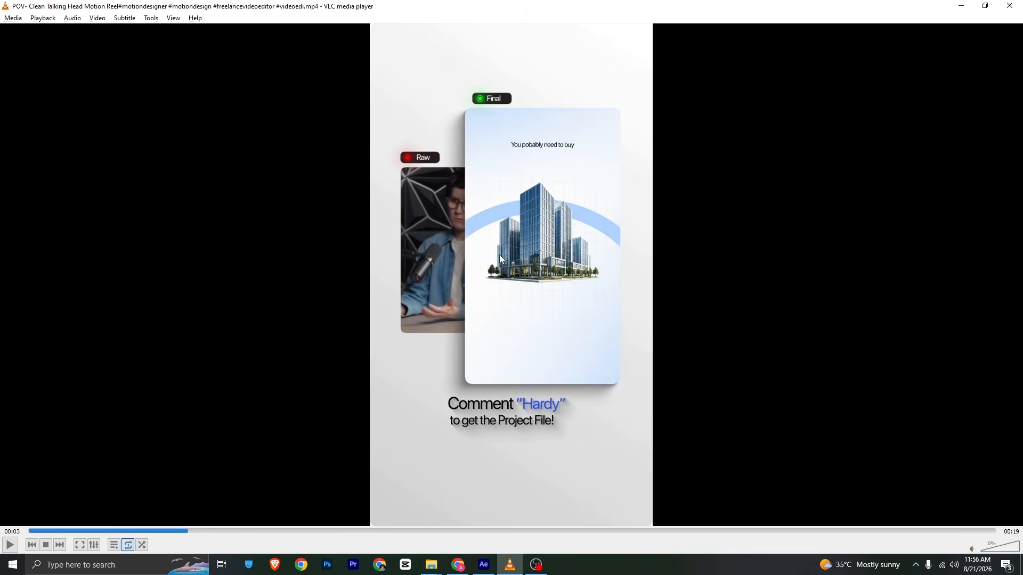
pyautogui.hotkey('alt', 'Tab')
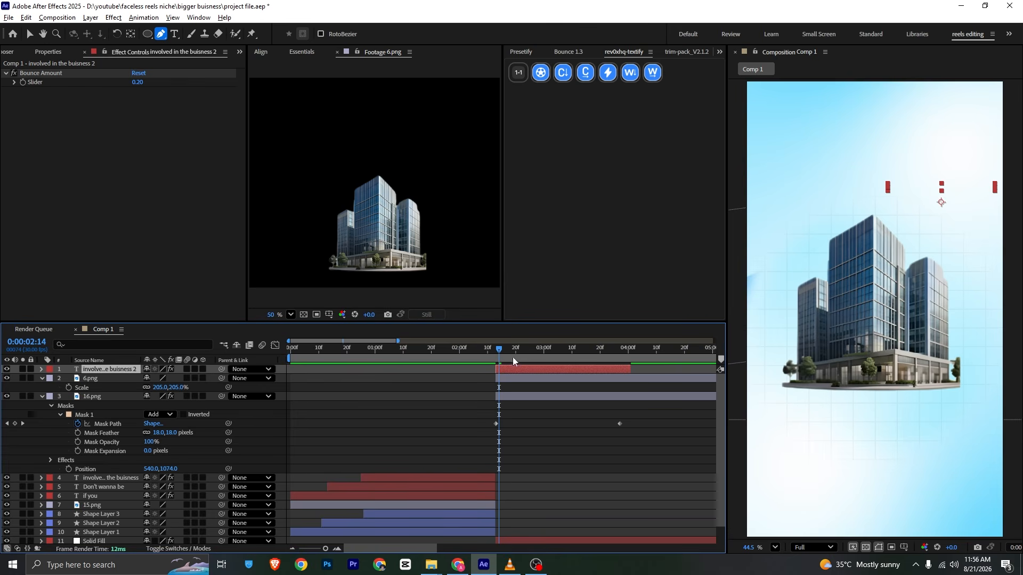
pyautogui.moveTo(513, 357); pyautogui.dragTo(558, 352)
pyautogui.doubleClick(559, 369)
pyautogui.moveTo(561, 351); pyautogui.dragTo(612, 350)
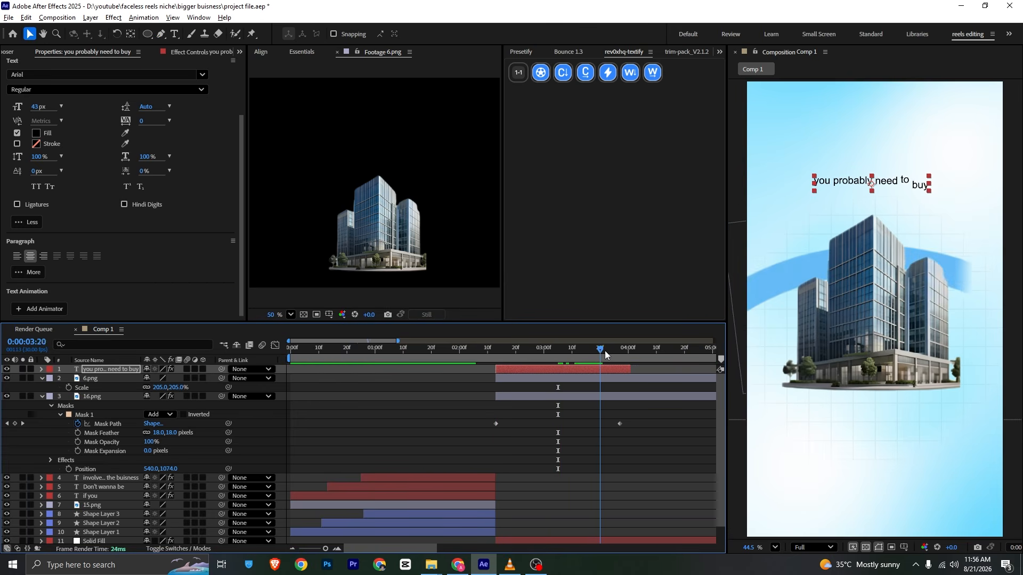
# - Compare with the reference in VLC and move the "you probably need to buy" text higher above the building
pyautogui.hotkey('alt', 'Tab')
pyautogui.hotkey('alt', 'Tab')
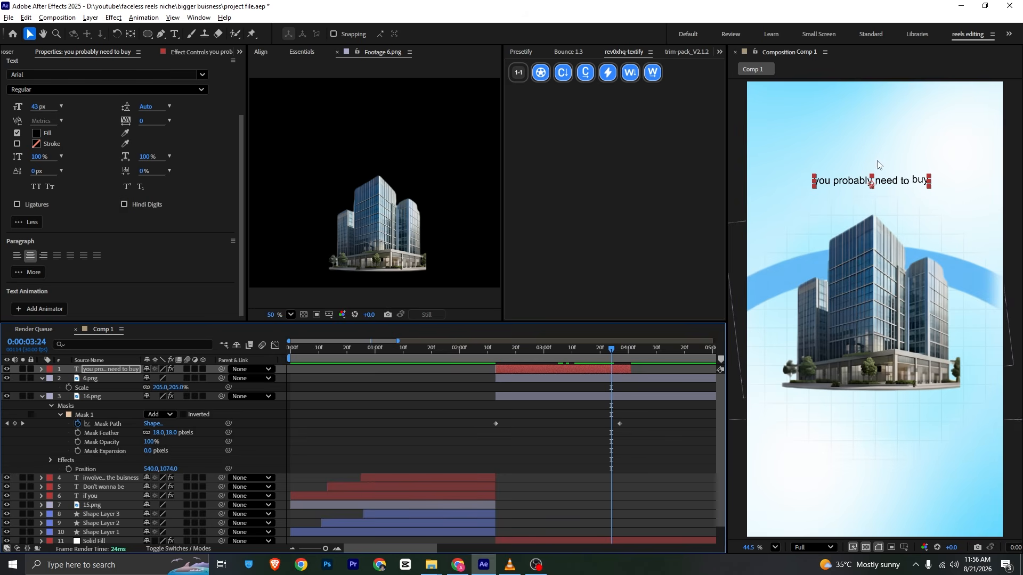
pyautogui.moveTo(899, 183); pyautogui.dragTo(901, 141)
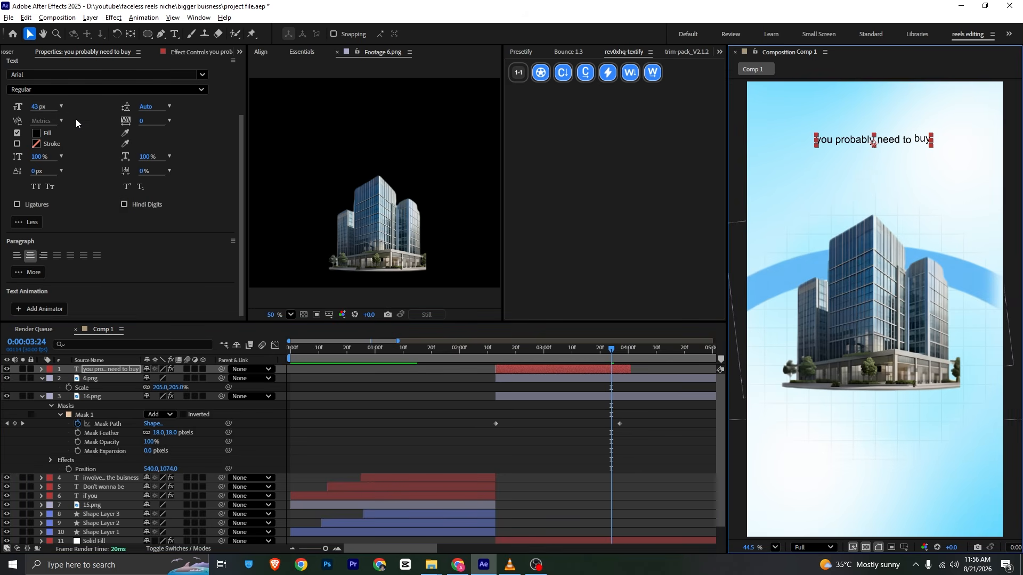
# - Try the "you probably need to buy" text in Bold, return it to Arial Regular, and set its font size to 41 px
pyautogui.click(80, 89)
pyautogui.click(57, 130)
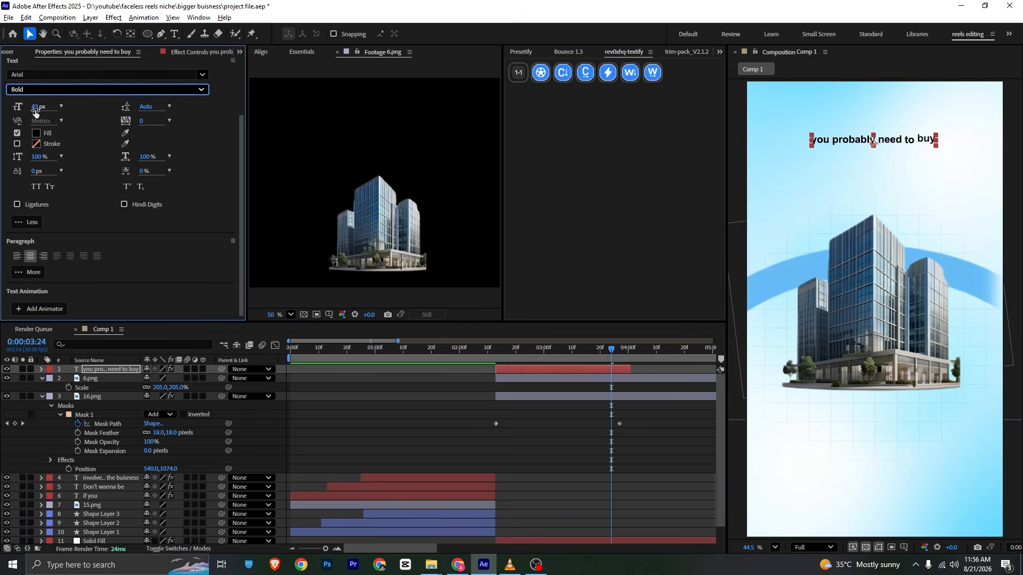
pyautogui.moveTo(34, 110); pyautogui.dragTo(25, 110)
pyautogui.click(29, 90)
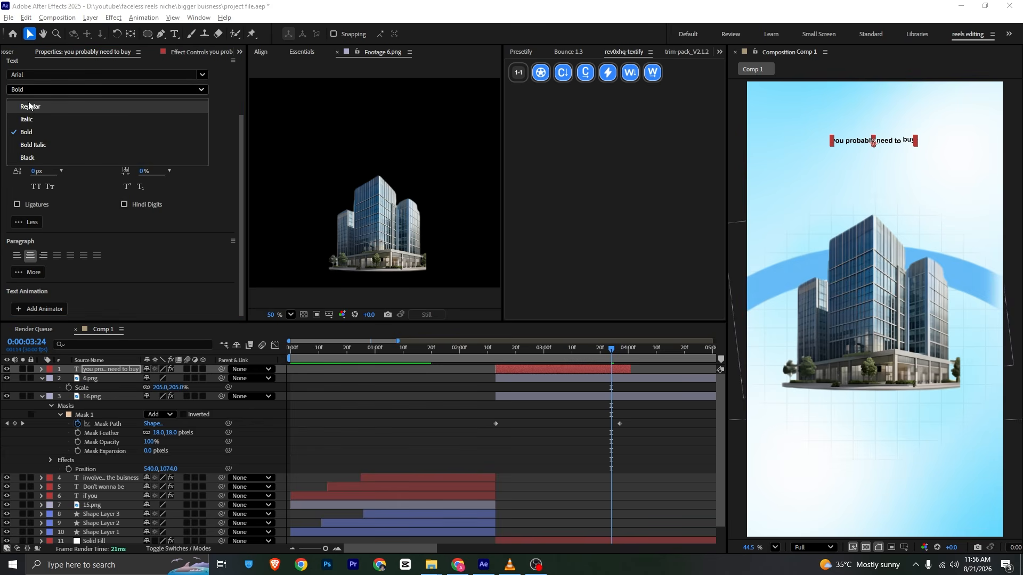
pyautogui.click(32, 110)
pyautogui.click(499, 398)
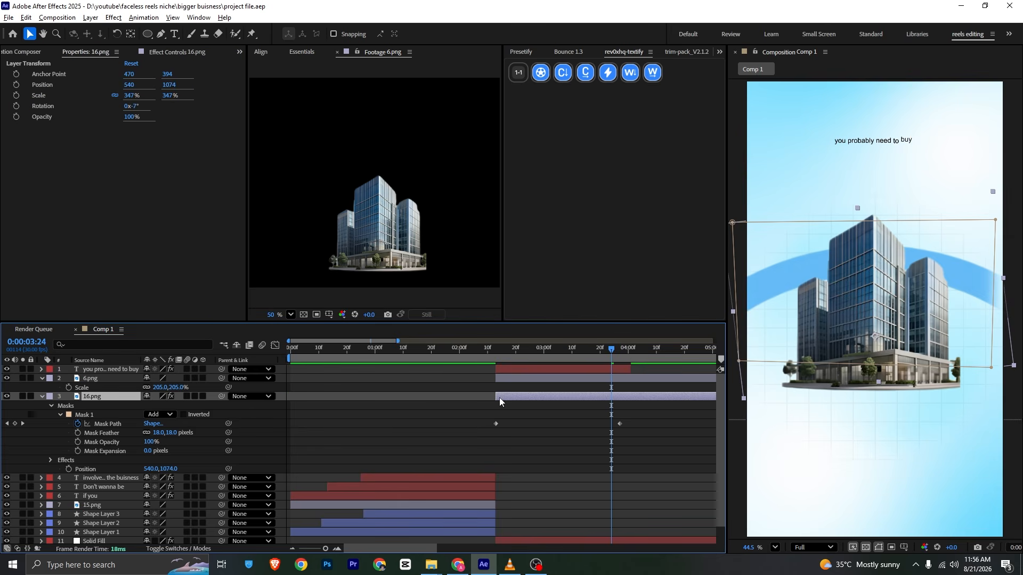
pyautogui.click(608, 367)
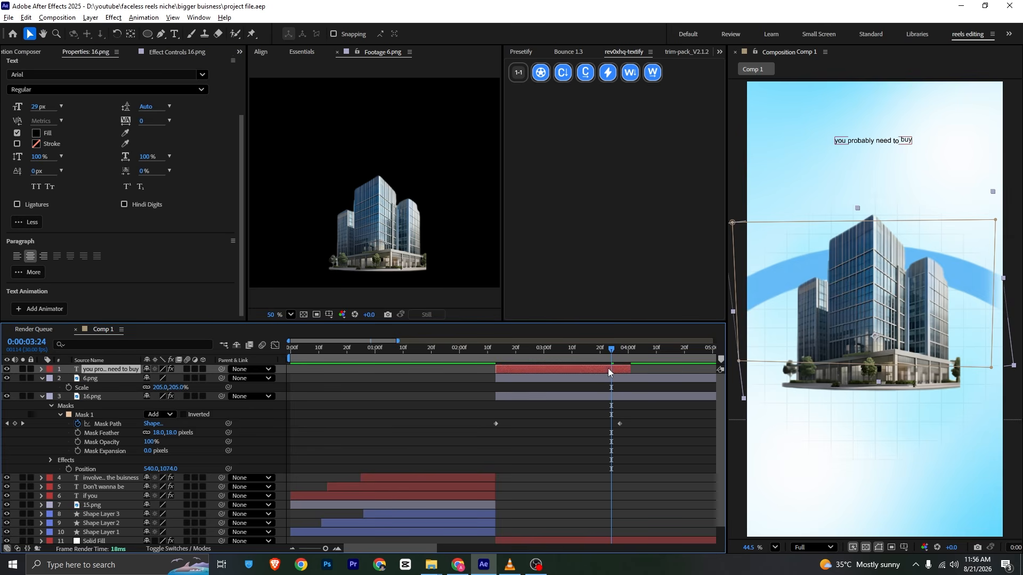
pyautogui.click(550, 429)
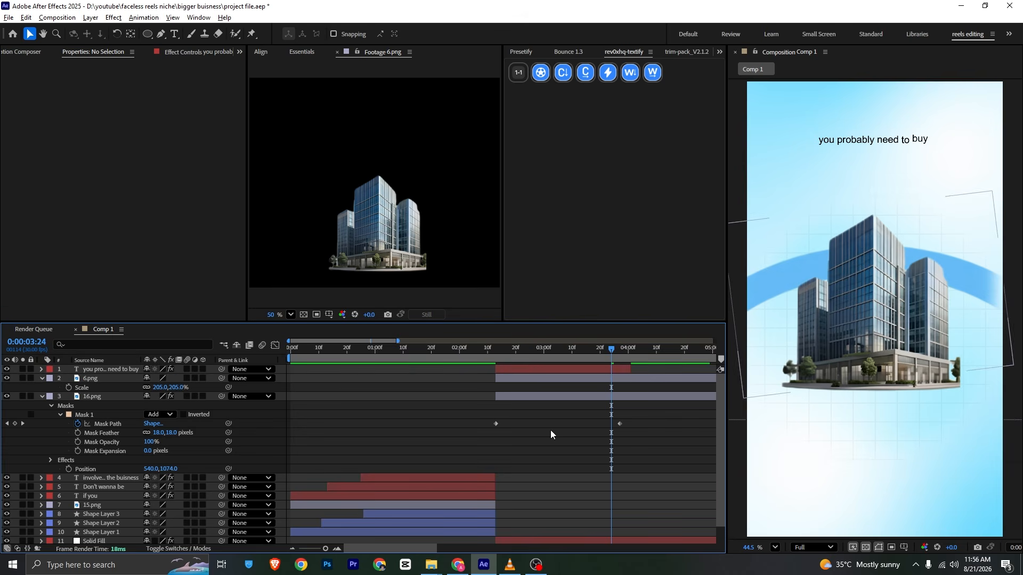
# - Apply Easy Ease to both Mask Path keyframes of the arc and preview the scene from 0:00:02:12
pyautogui.moveTo(498, 364); pyautogui.dragTo(494, 364)
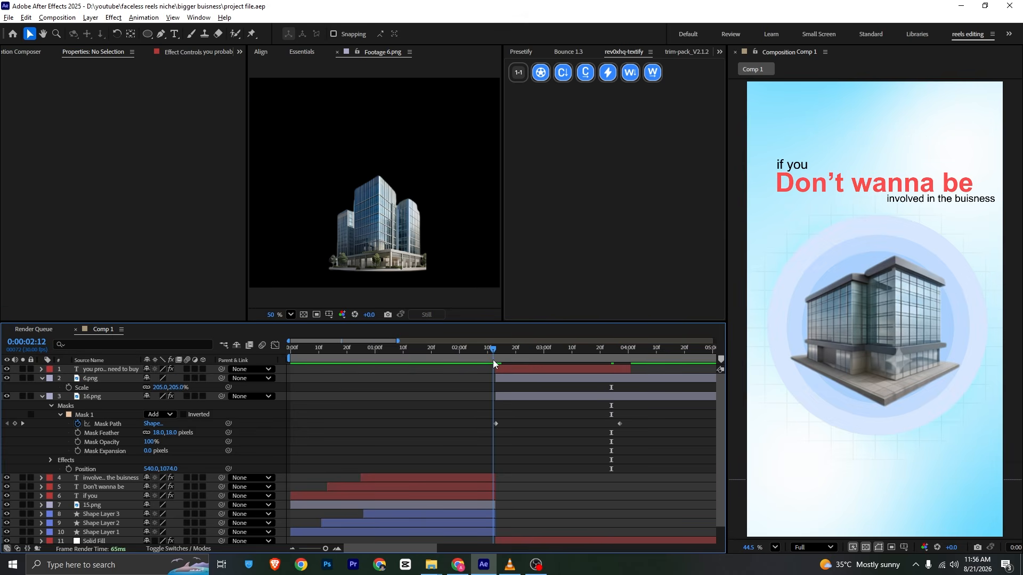
pyautogui.moveTo(630, 408); pyautogui.dragTo(408, 456)
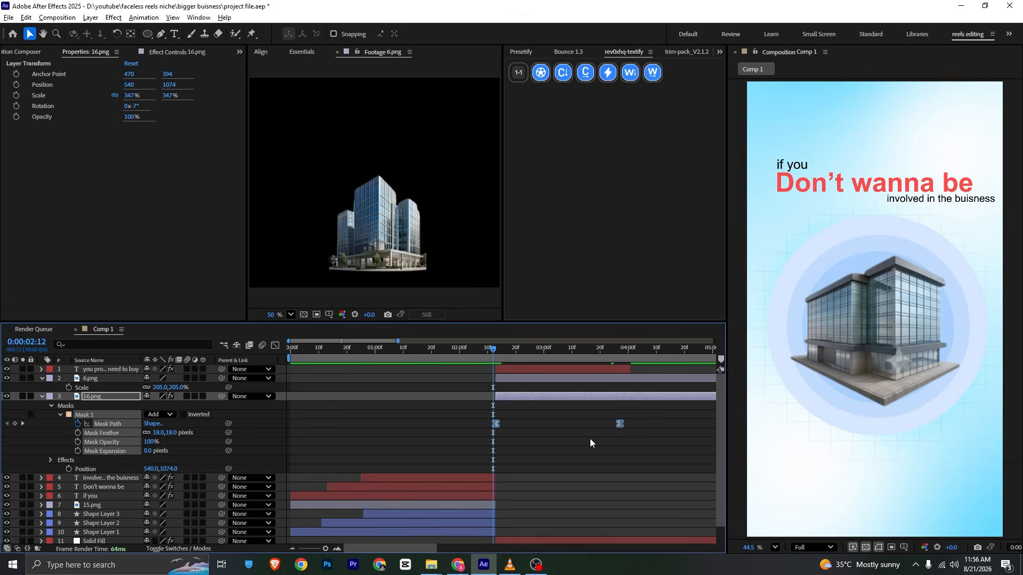
pyautogui.press('space')
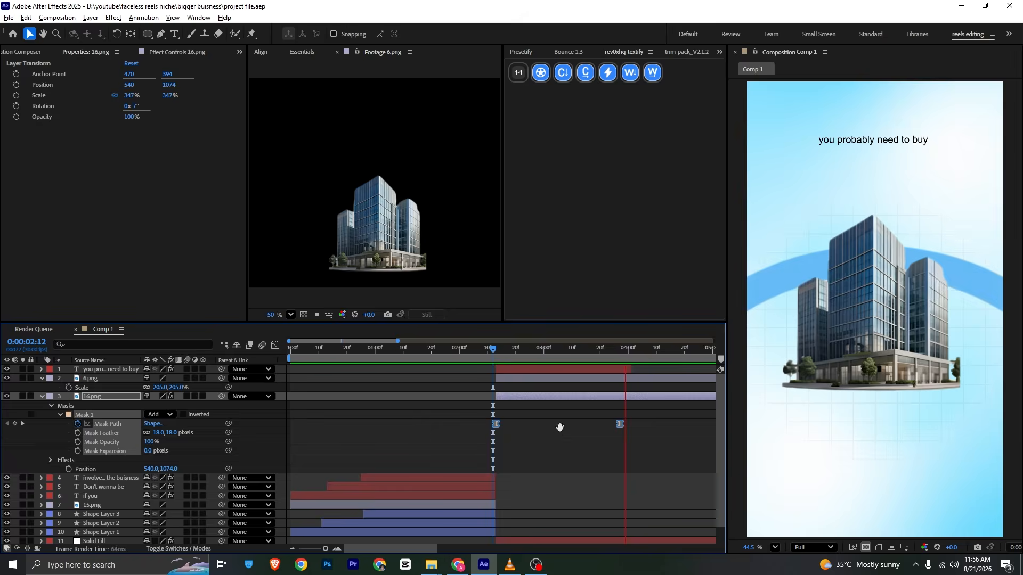
# - Check the next caption in VLC, duplicate the "you probably need to buy" layer in After Effects, and place the copy just below the original
pyautogui.hotkey('alt', 'Tab')
pyautogui.press('space')
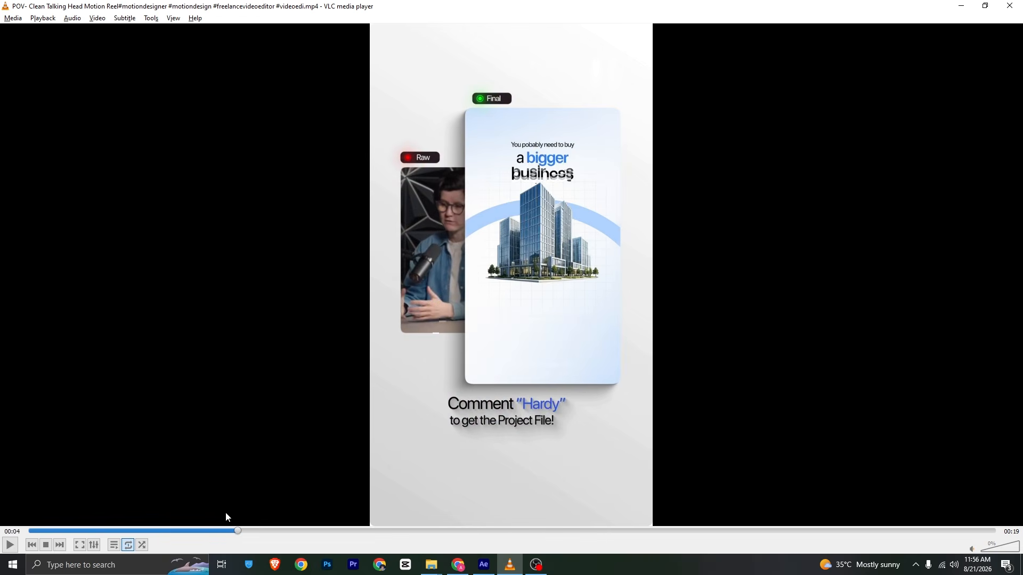
pyautogui.click(484, 565)
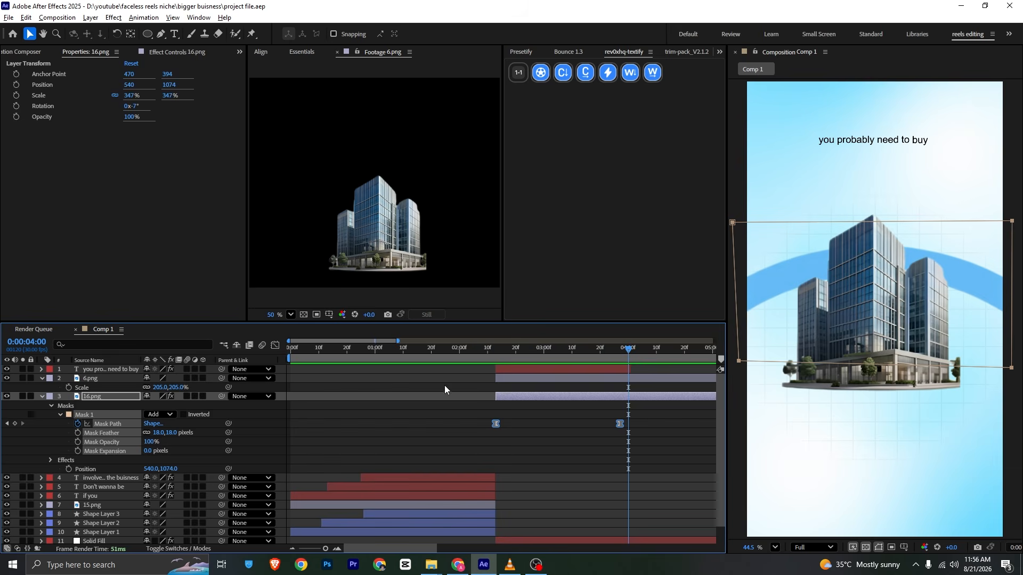
pyautogui.click(506, 371)
pyautogui.hotkey('ctrl', 'd')
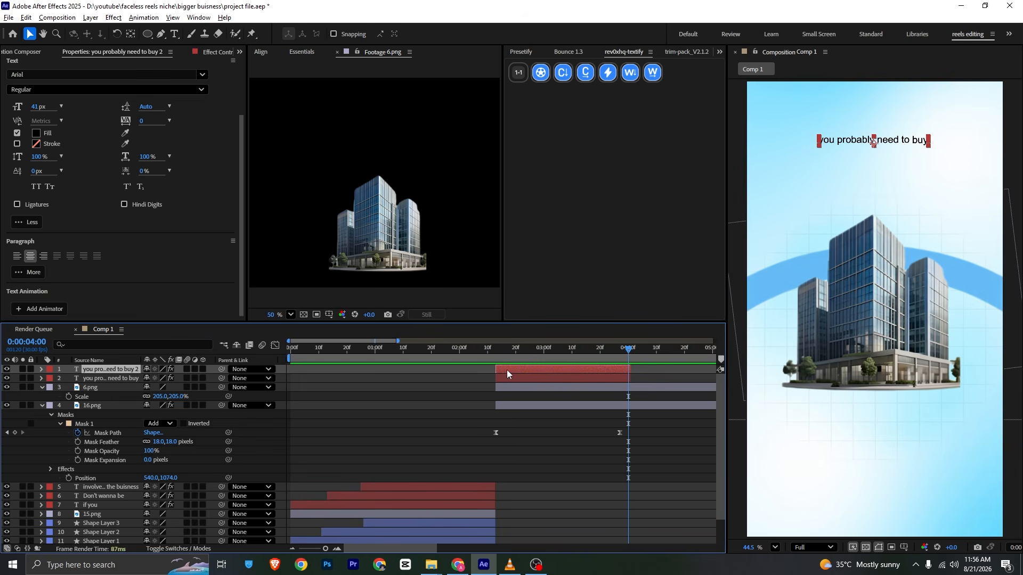
pyautogui.moveTo(895, 142); pyautogui.dragTo(898, 154)
# - Replace the lower copy's text with "a bigger"
pyautogui.doubleClick(898, 154)
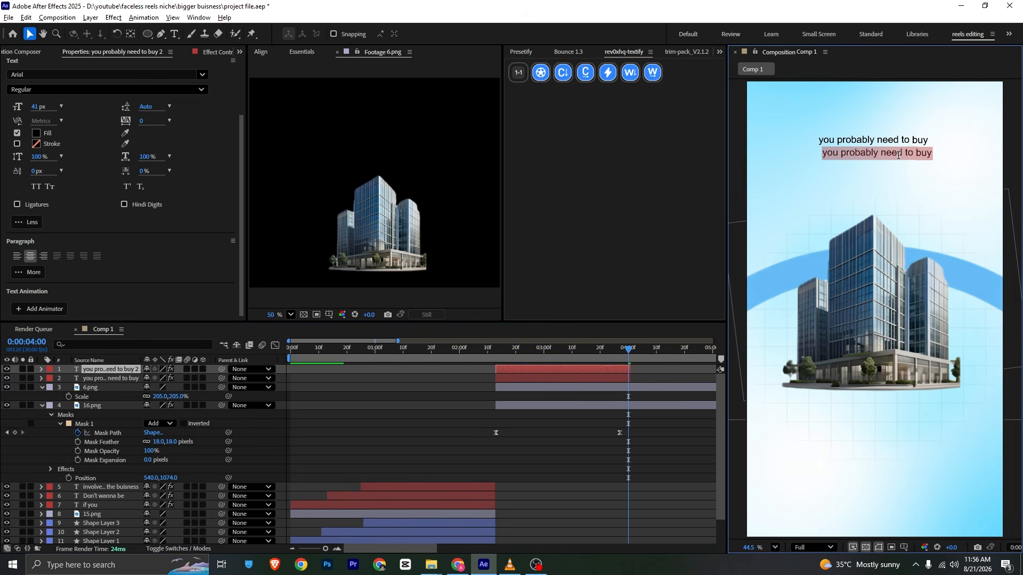
pyautogui.write('a b')
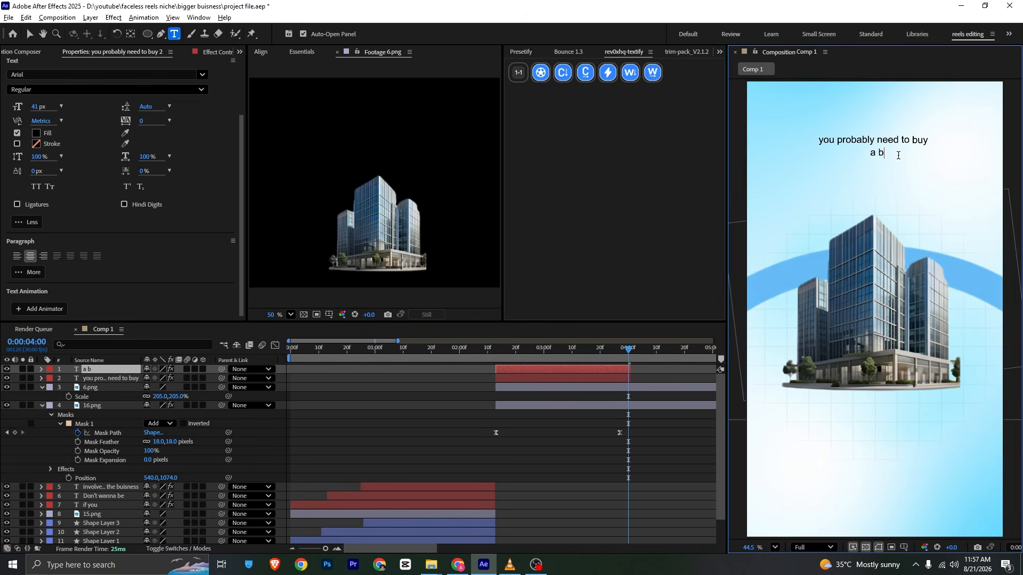
pyautogui.write('igger')
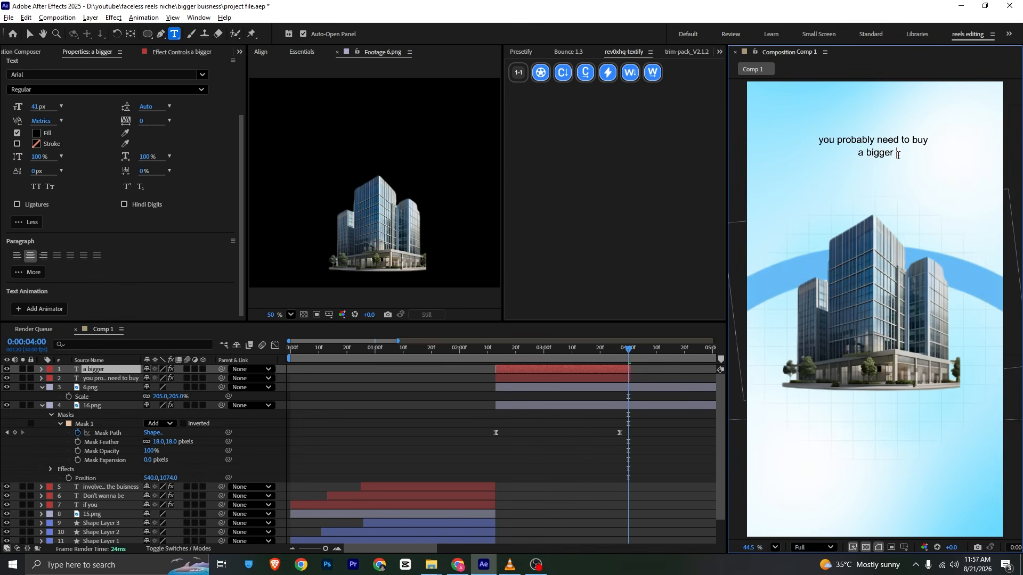
# - Enlarge the "a bigger" text to 115 px and position it directly beneath the "you probably need to buy" line
pyautogui.hotkey('ctrl', 'a')
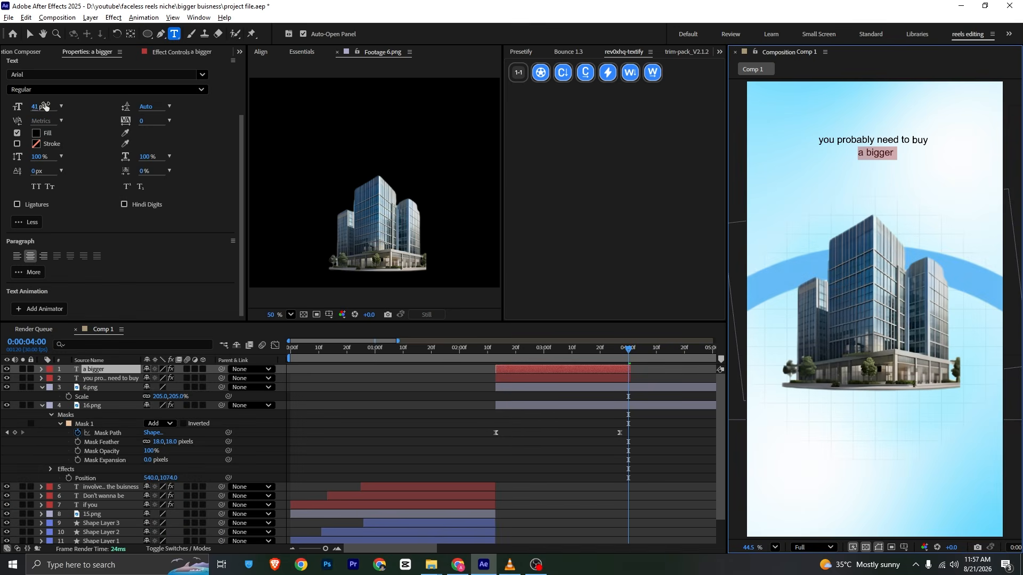
pyautogui.moveTo(37, 107); pyautogui.dragTo(78, 107)
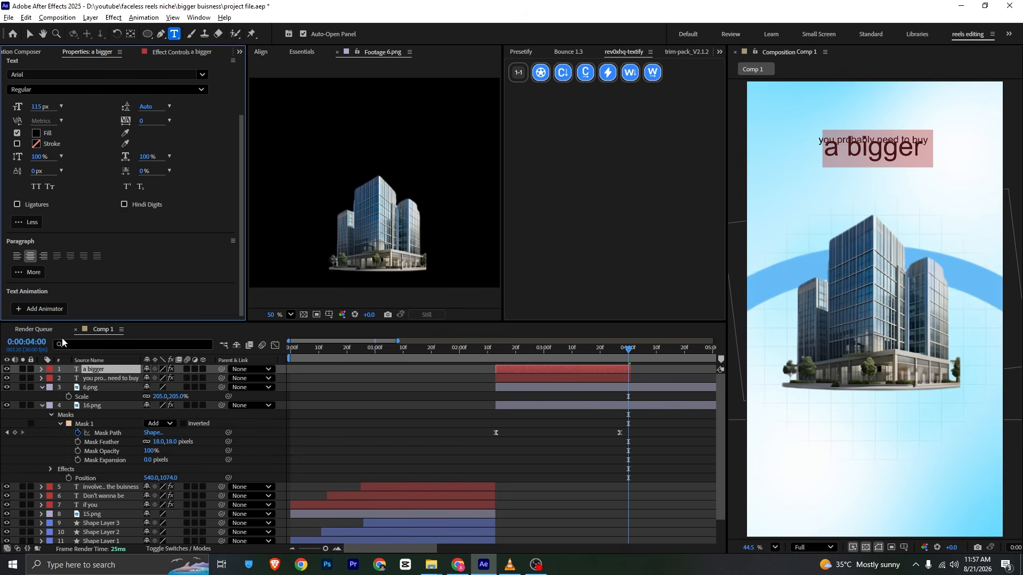
pyautogui.click(29, 33)
pyautogui.moveTo(898, 158); pyautogui.dragTo(923, 165)
# - Set the fill color of the word "bigger" to #0CC3FF and its font style to Bold
pyautogui.doubleClick(891, 169)
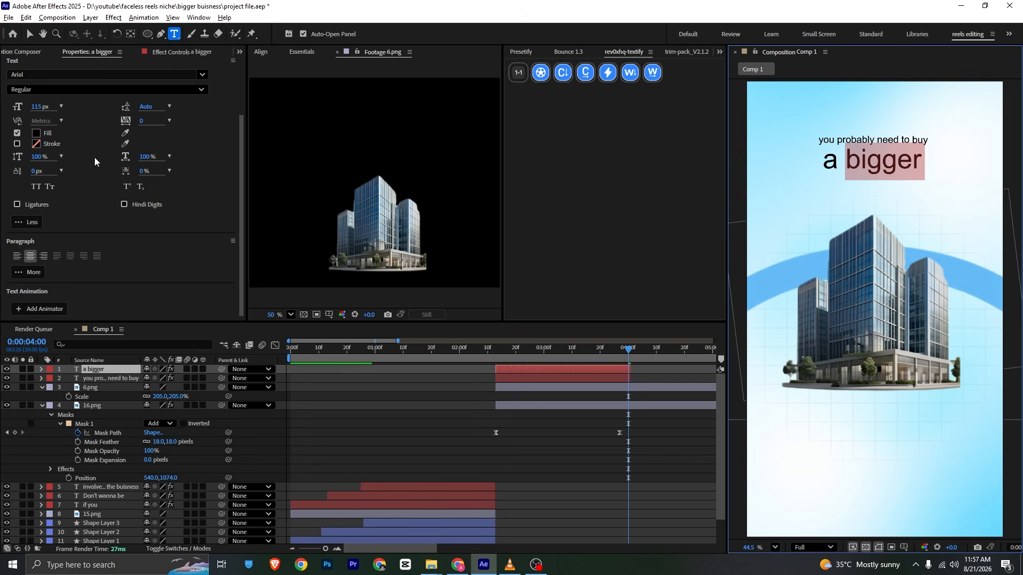
pyautogui.click(38, 134)
pyautogui.moveTo(538, 263); pyautogui.dragTo(539, 277)
pyautogui.moveTo(512, 241); pyautogui.dragTo(513, 202)
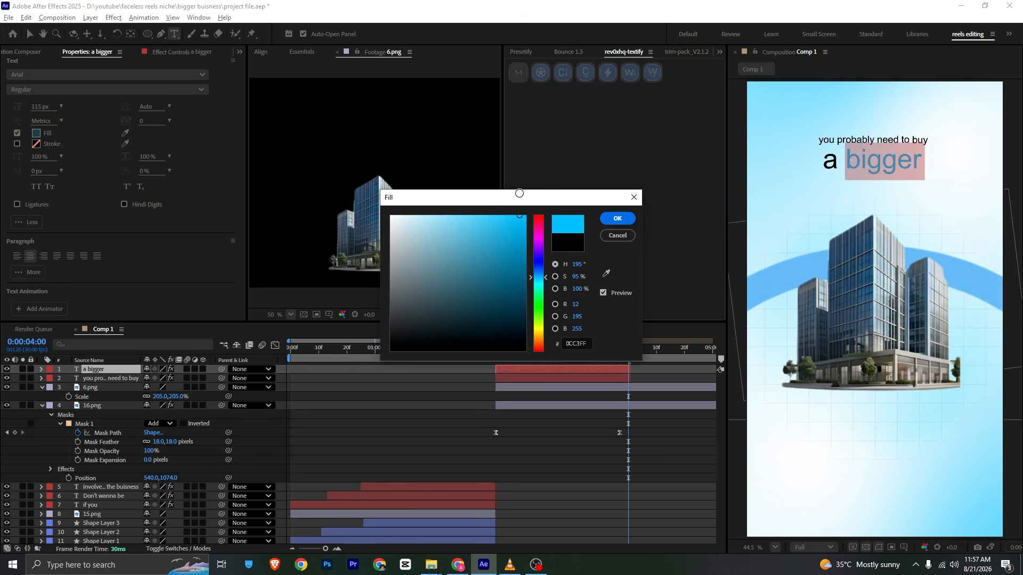
pyautogui.click(617, 218)
pyautogui.click(30, 89)
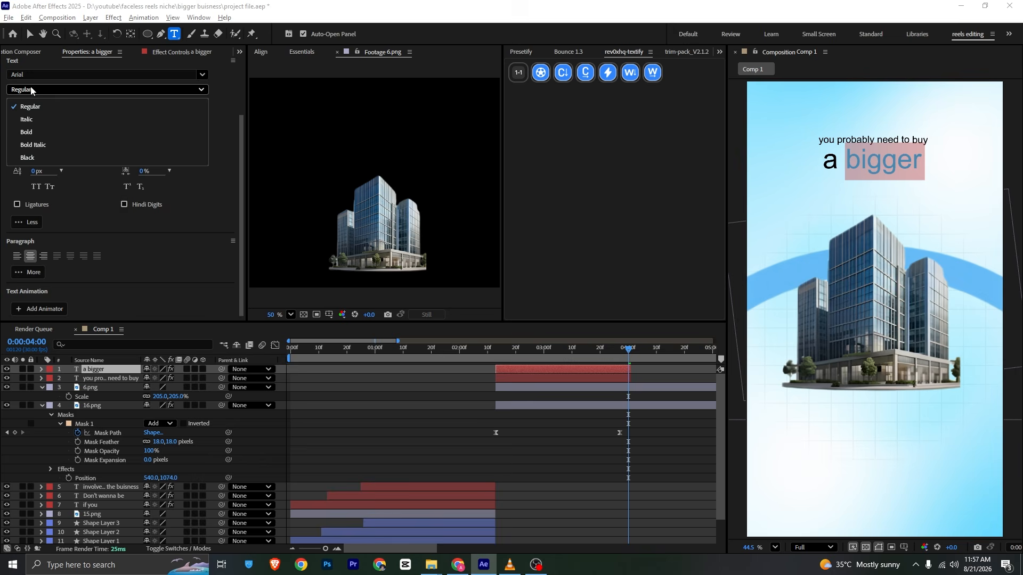
pyautogui.click(42, 132)
# - Set the font size of the "a" before "bigger" to 117 px and save the project
pyautogui.doubleClick(837, 162)
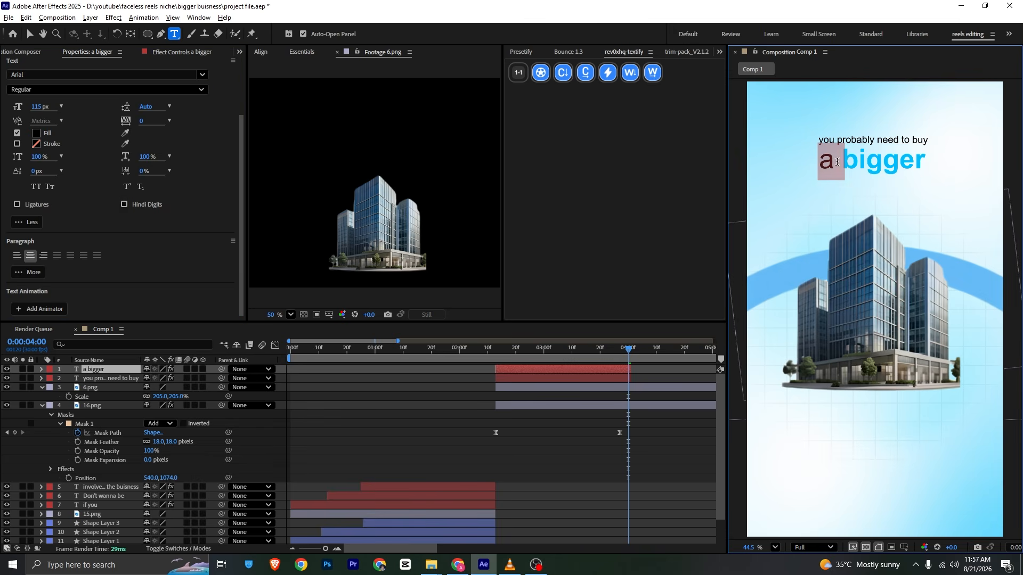
pyautogui.click(40, 109)
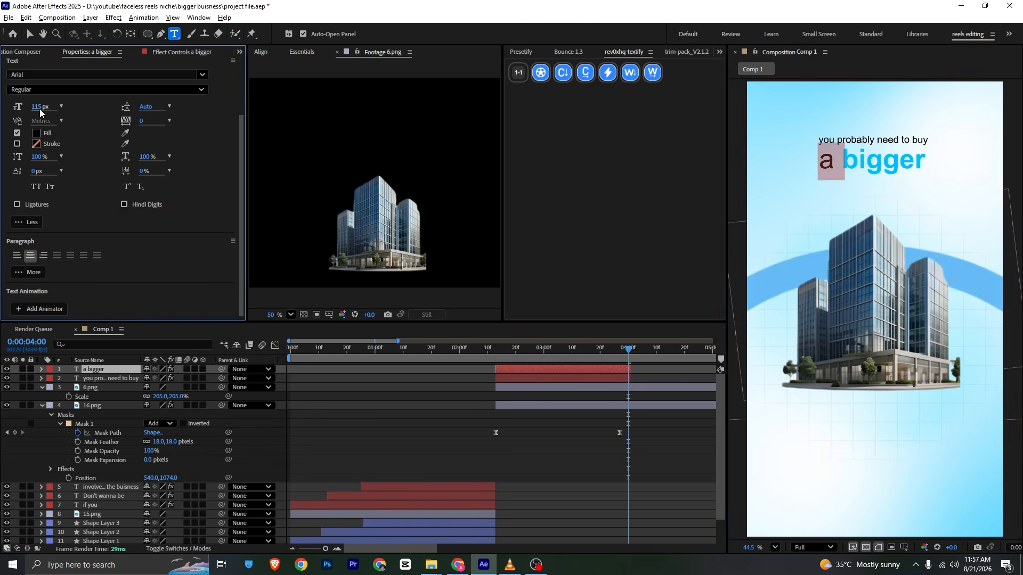
pyautogui.moveTo(40, 109); pyautogui.dragTo(45, 108)
pyautogui.click(561, 414)
pyautogui.hotkey('ctrl', 's')
# - Start the "a bigger" layer at 0:00:02:24 and duplicate it with the copy's start offset further along the timeline
pyautogui.moveTo(524, 354); pyautogui.dragTo(562, 371)
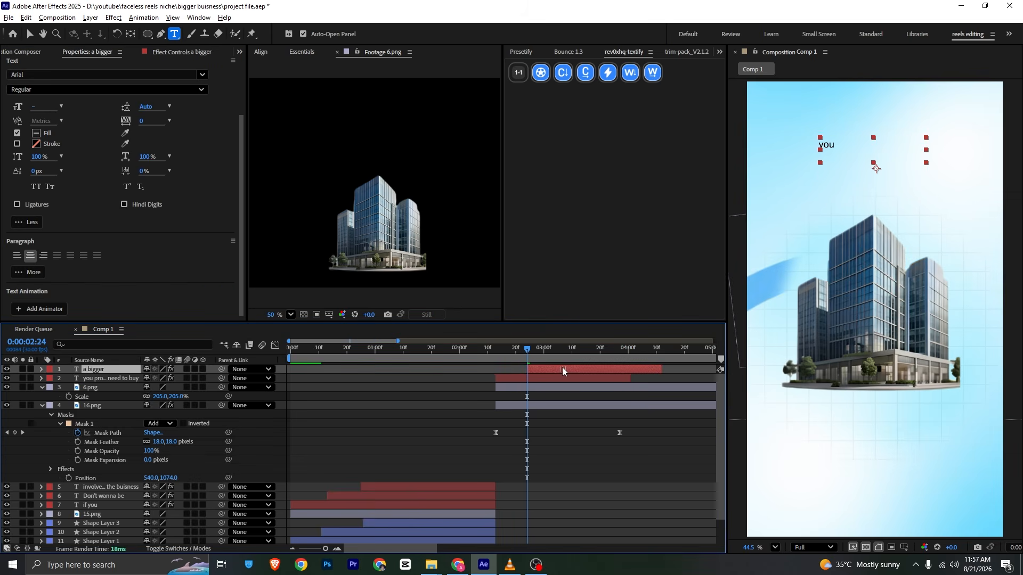
pyautogui.hotkey('ctrl', 'd')
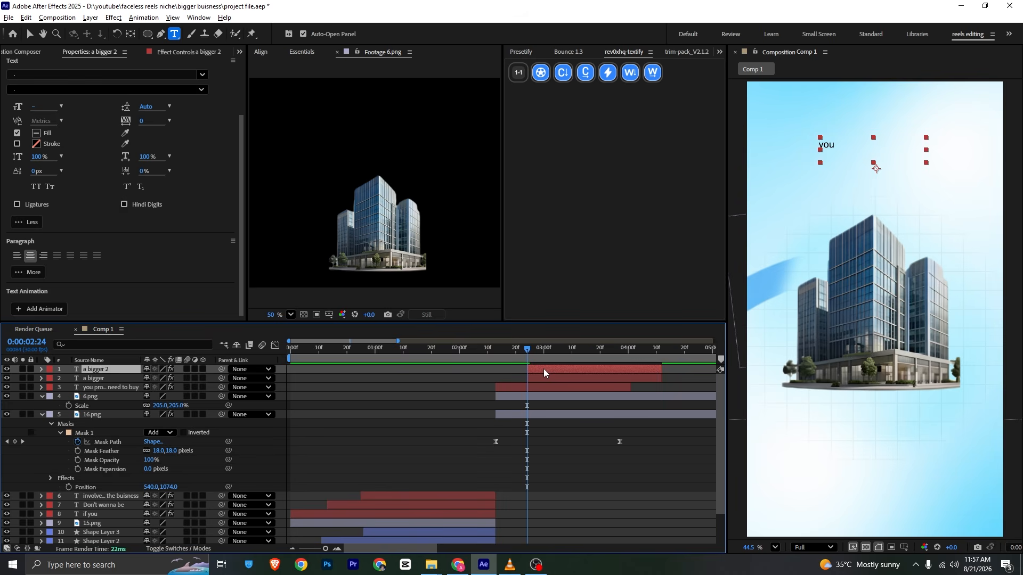
pyautogui.moveTo(543, 373); pyautogui.dragTo(577, 372)
pyautogui.press('space')
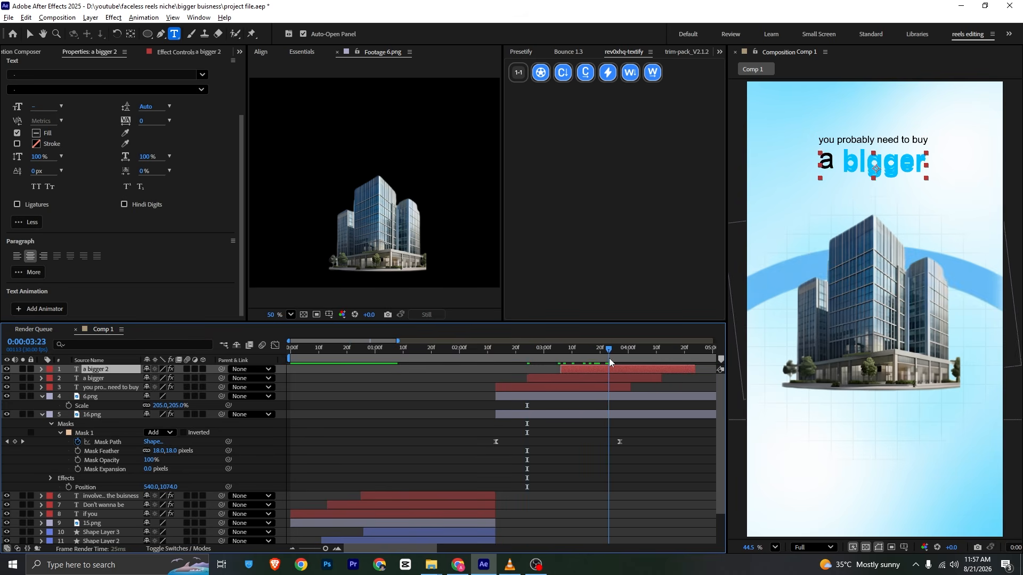
# - Replace the duplicated caption's text with "buinsess" and position it centered beneath "a bigger"
pyautogui.moveTo(880, 167); pyautogui.dragTo(889, 194)
pyautogui.write('buinsess')
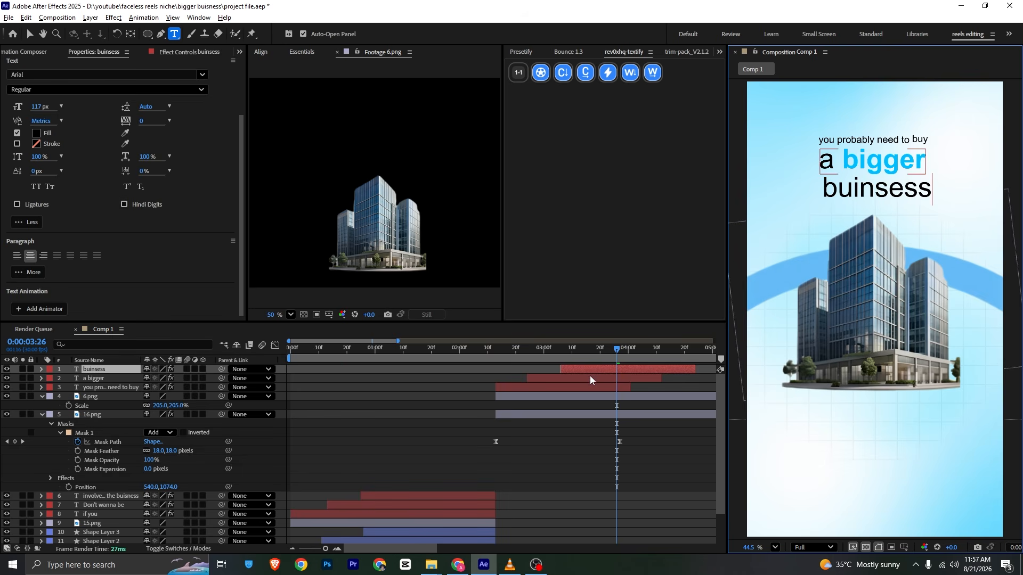
pyautogui.click(635, 372)
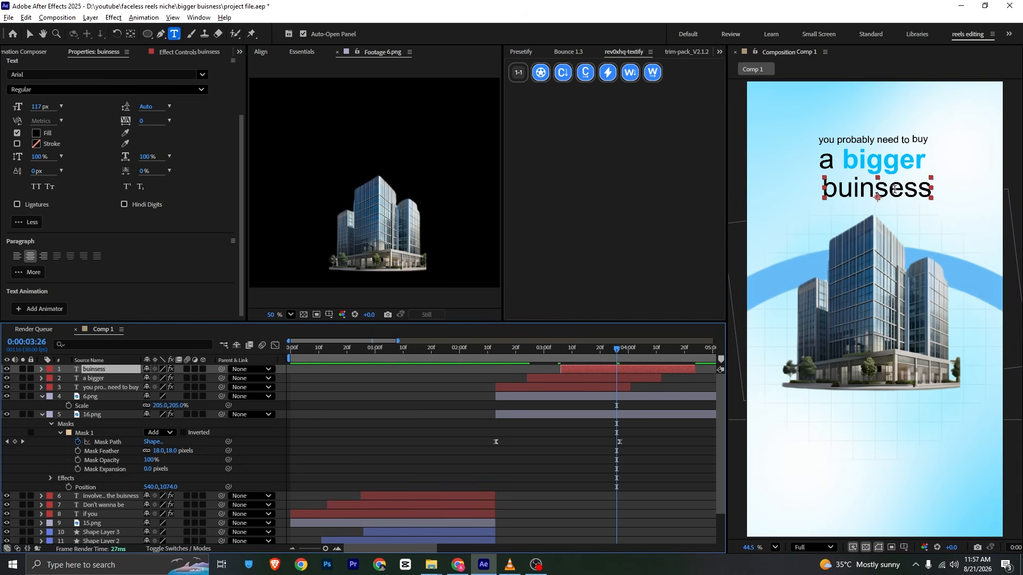
pyautogui.press('v')
pyautogui.moveTo(894, 189); pyautogui.dragTo(897, 192)
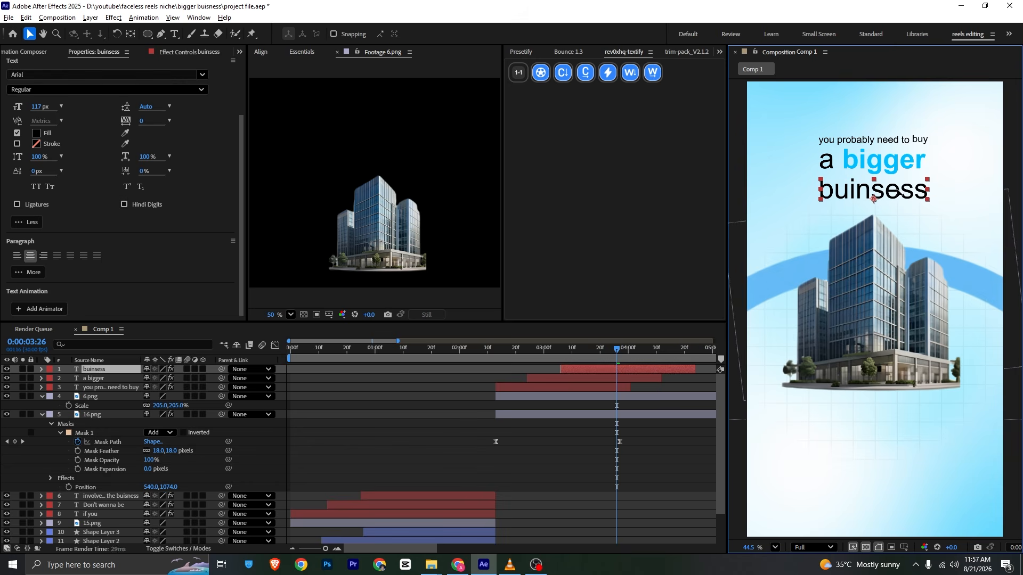
# - Scale the "a bigger" caption to 80% and tighten the spacing between it and "buinsess"
pyautogui.click(880, 162)
pyautogui.press('s')
pyautogui.moveTo(158, 387); pyautogui.dragTo(147, 387)
pyautogui.moveTo(893, 168)
pyautogui.mouseDown()
pyautogui.moveTo(892, 156)
pyautogui.moveTo(891, 164)
pyautogui.mouseUp()
pyautogui.click(896, 183)
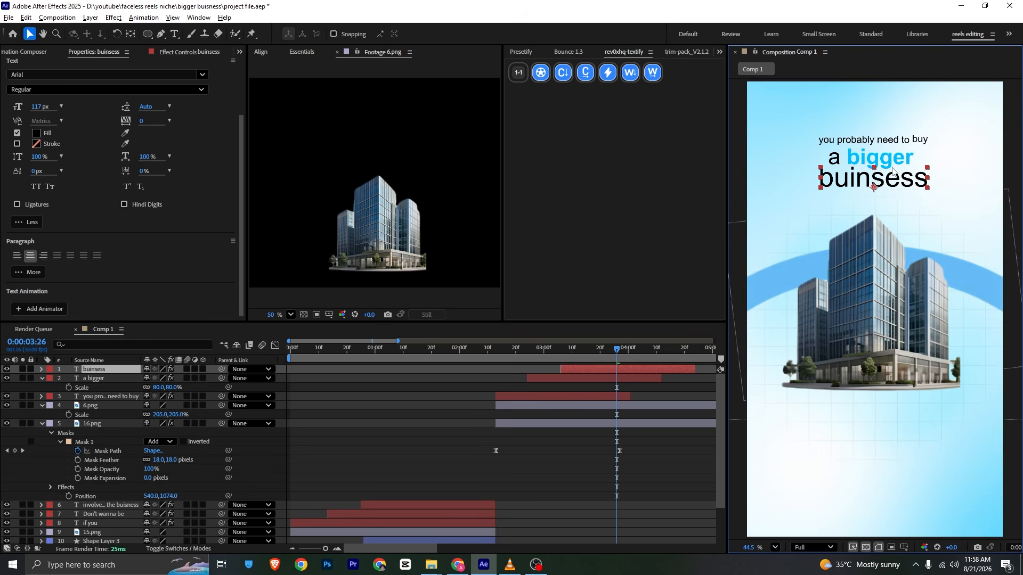
# - Preview from 0:00:02:12 and retime the captions, shifting "a bigger" and "buinsess" later and lengthening all three text layers
pyautogui.click(884, 139)
pyautogui.click(493, 359)
pyautogui.press('space')
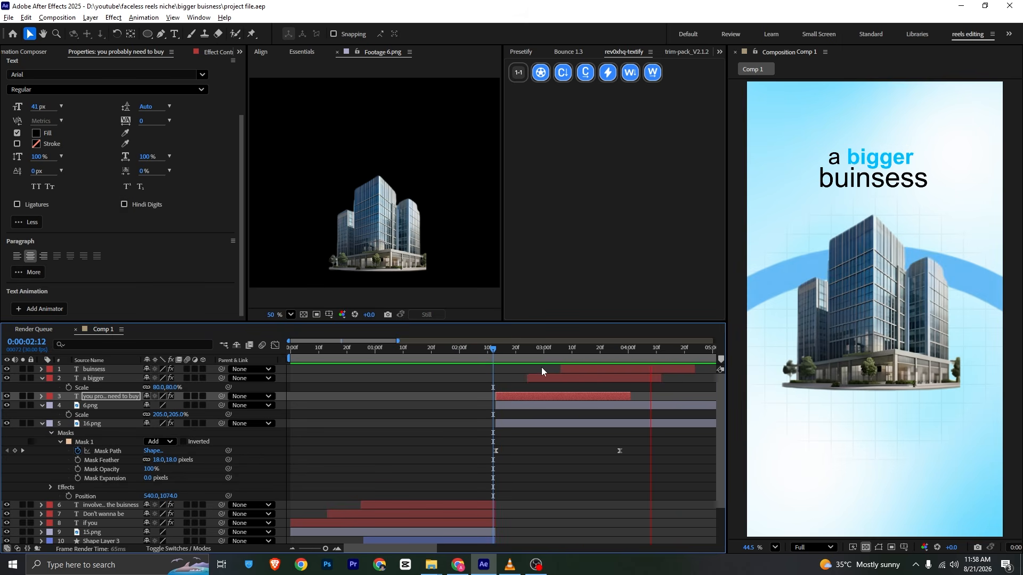
pyautogui.moveTo(566, 367); pyautogui.dragTo(612, 368)
pyautogui.click(593, 379)
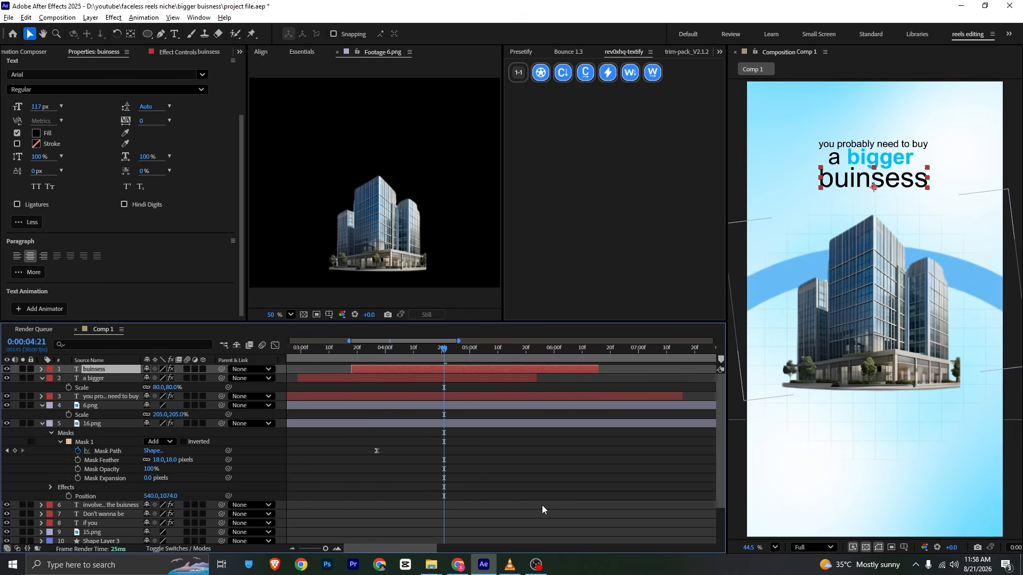
# - Play the reference reel in VLC to check the next elements and return to After Effects at 0:00:04:21
pyautogui.click(510, 565)
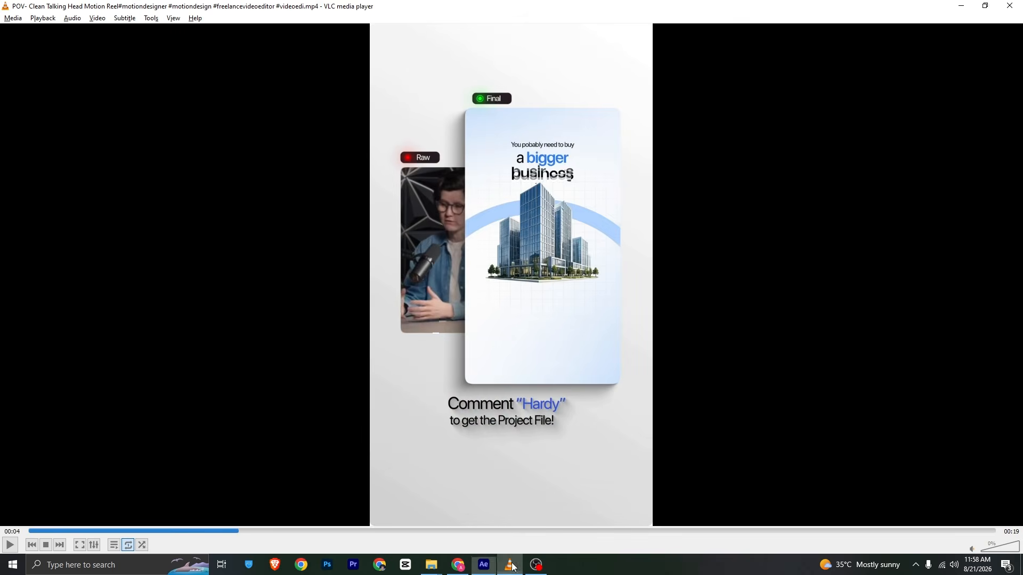
pyautogui.press('space')
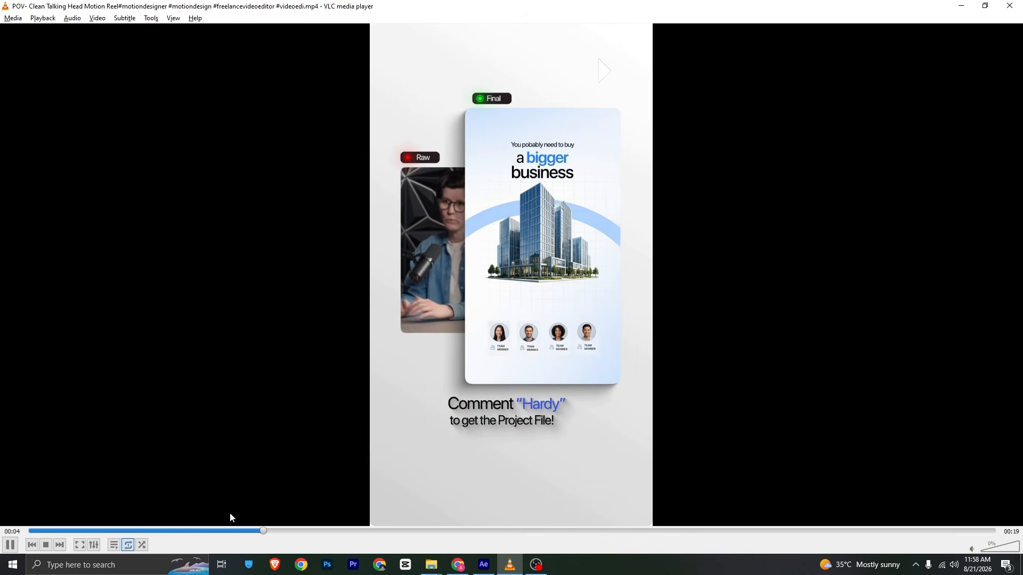
pyautogui.click(483, 565)
pyautogui.click(443, 352)
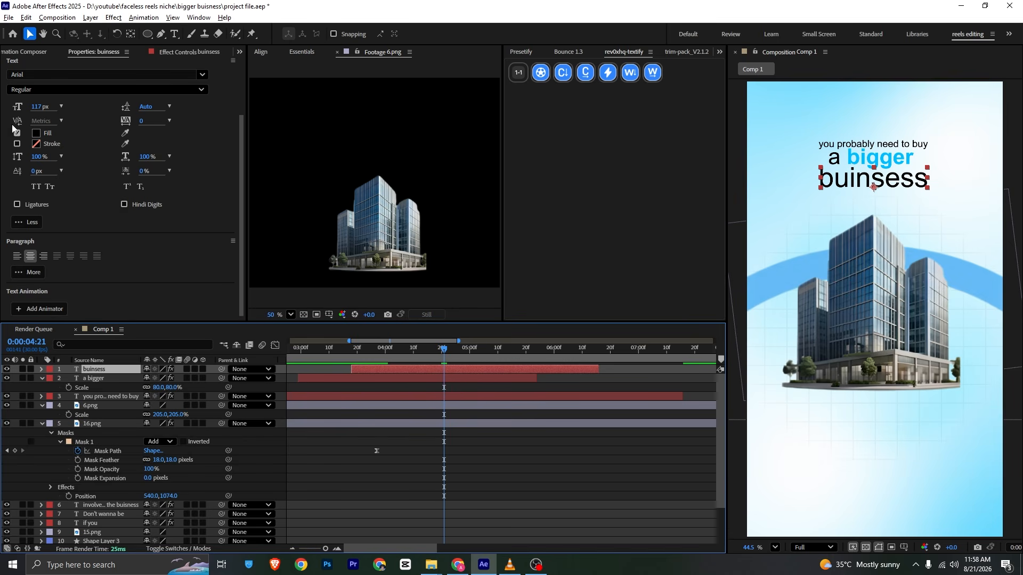
# - Examine the imported PNG files in the project to find the images for the team member cards
pyautogui.click(28, 53)
pyautogui.click(3, 52)
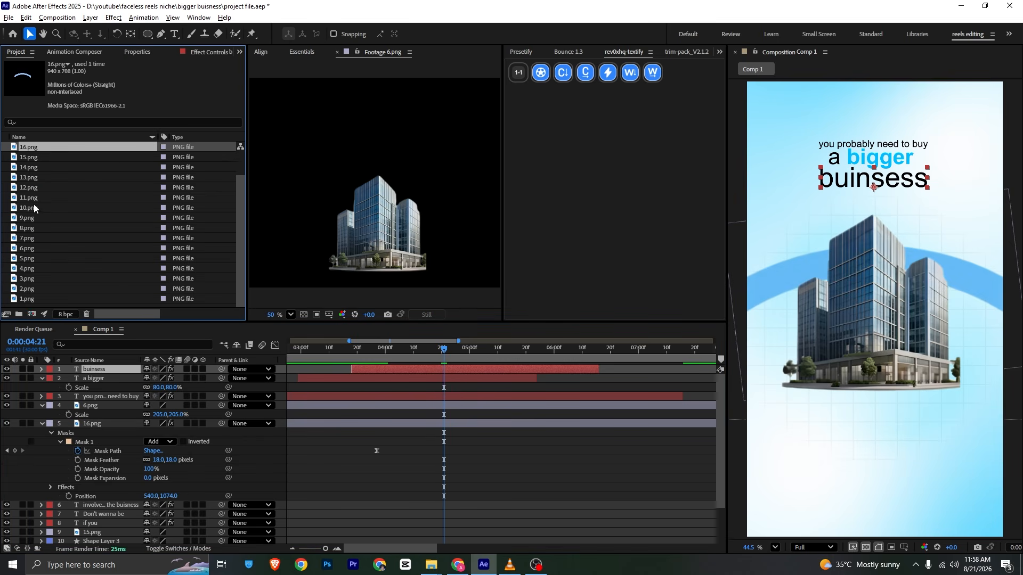
pyautogui.click(44, 167)
pyautogui.click(44, 159)
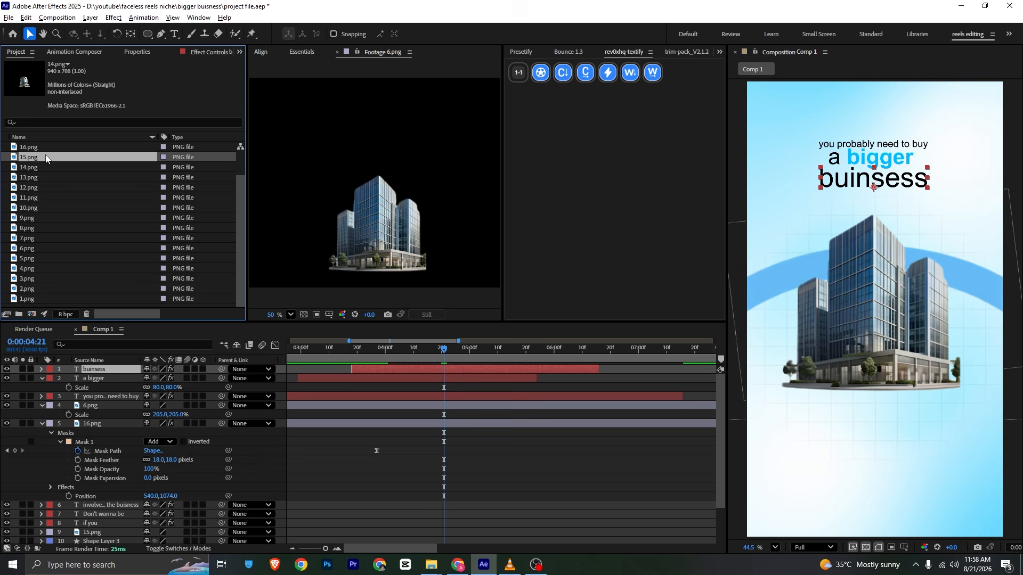
pyautogui.click(41, 297)
pyautogui.click(43, 288)
pyautogui.click(46, 279)
pyautogui.click(51, 259)
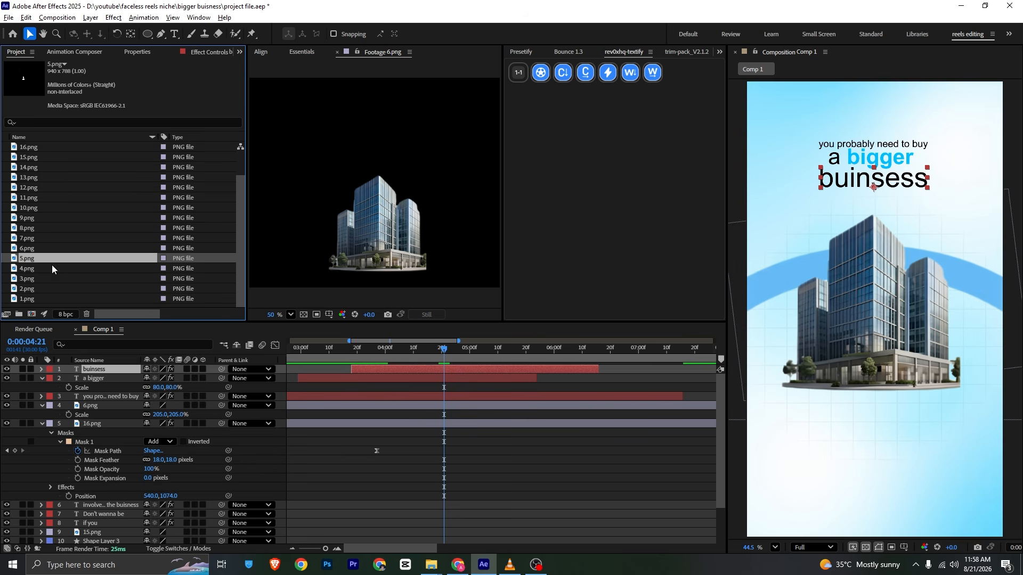
pyautogui.click(52, 266)
# - Add 8.png through 12.png as the topmost layers of Comp 1, starting at 0:00:04:21
pyautogui.click(28, 228)
pyautogui.keyDown('shift'); pyautogui.click(29, 187); pyautogui.keyUp('shift')
pyautogui.moveTo(29, 188); pyautogui.dragTo(126, 368)
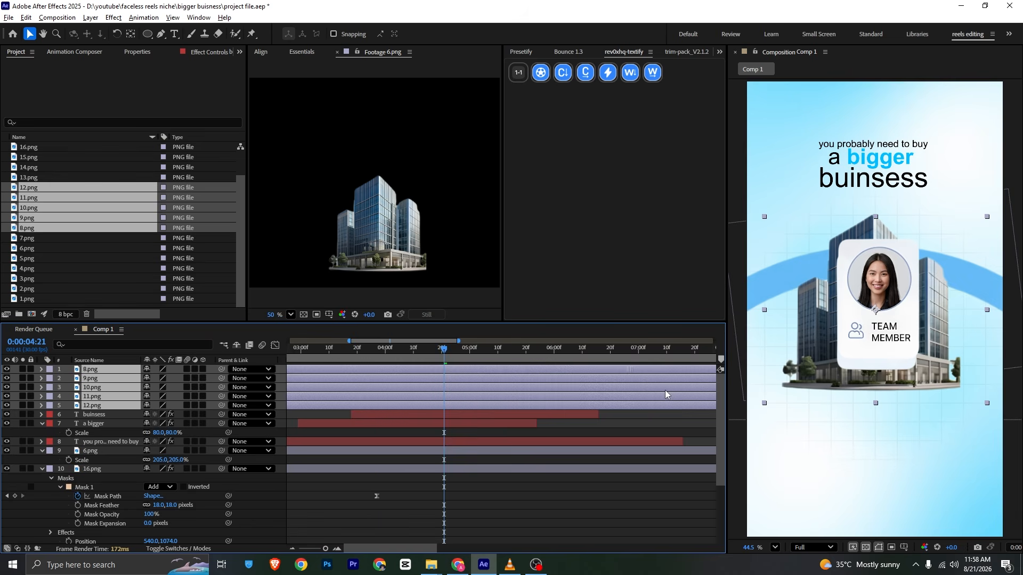
pyautogui.moveTo(665, 390); pyautogui.dragTo(715, 387)
pyautogui.moveTo(360, 378); pyautogui.dragTo(425, 379)
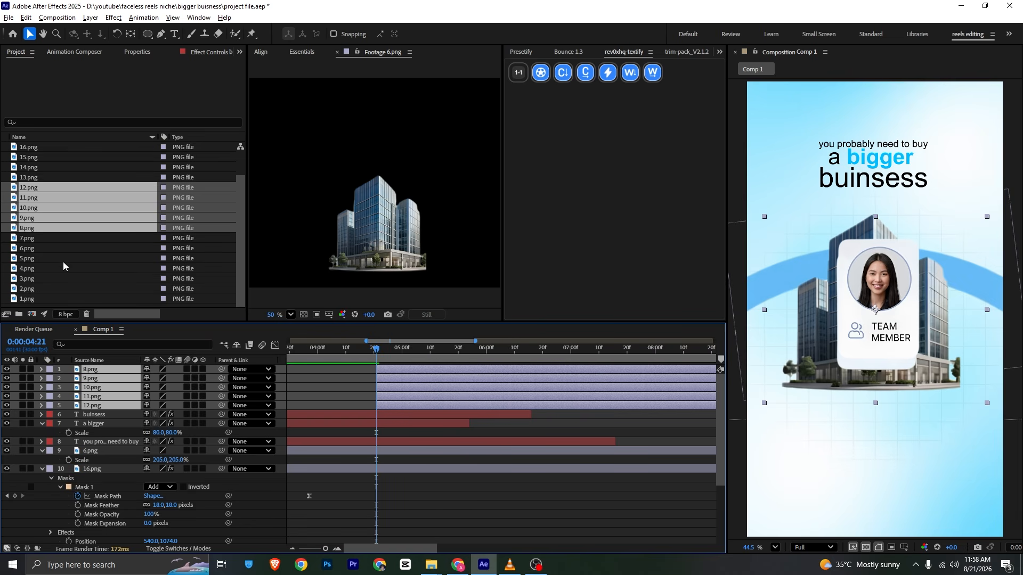
# - Add the 4.png general manager card as the top layer starting at 0:00:04:21 and position it below the building
pyautogui.click(52, 270)
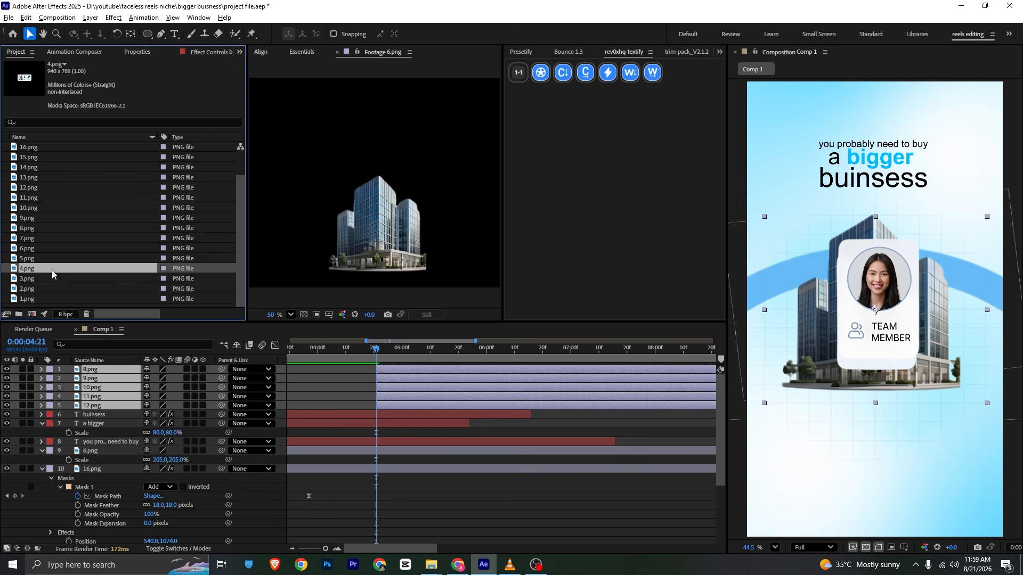
pyautogui.moveTo(51, 272); pyautogui.dragTo(66, 369)
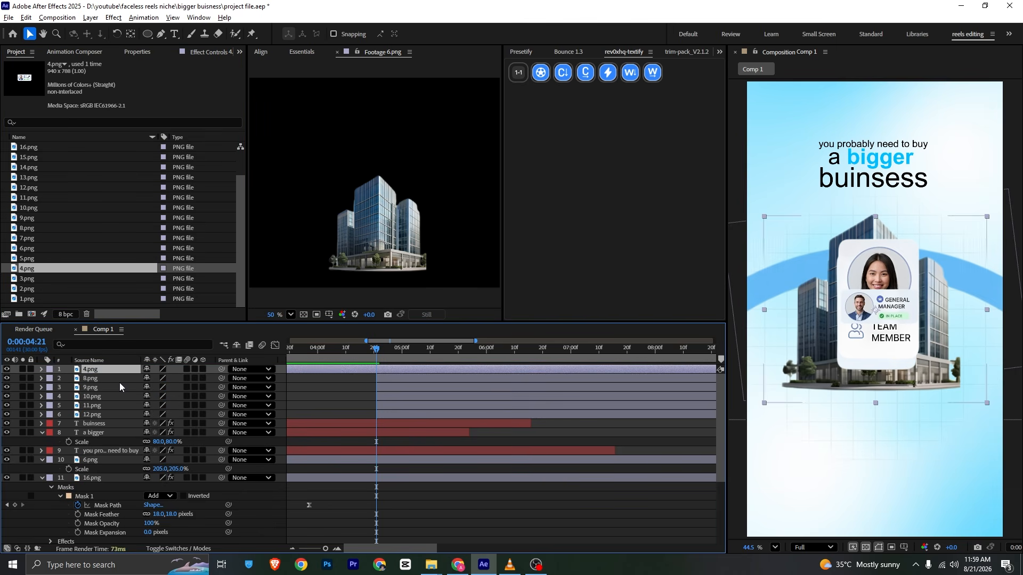
pyautogui.hotkey('ctrl', 'shift', 'd')
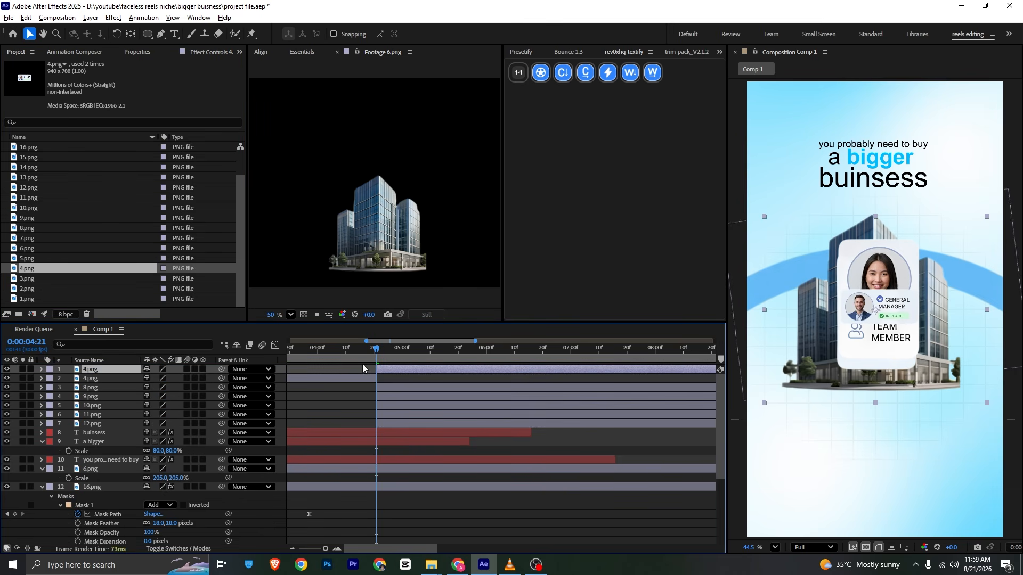
pyautogui.click(367, 376)
pyautogui.press('Delete')
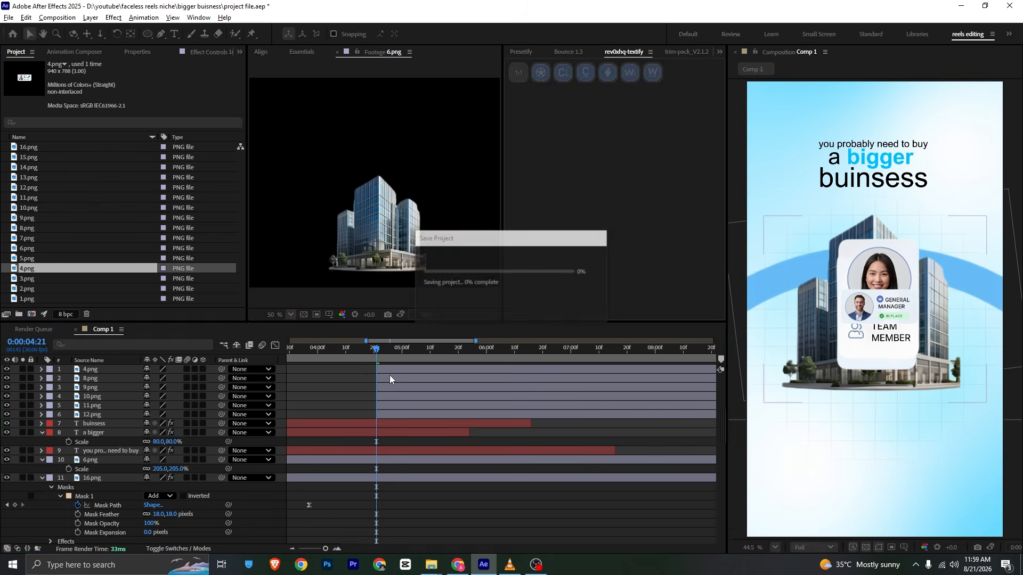
pyautogui.click(399, 370)
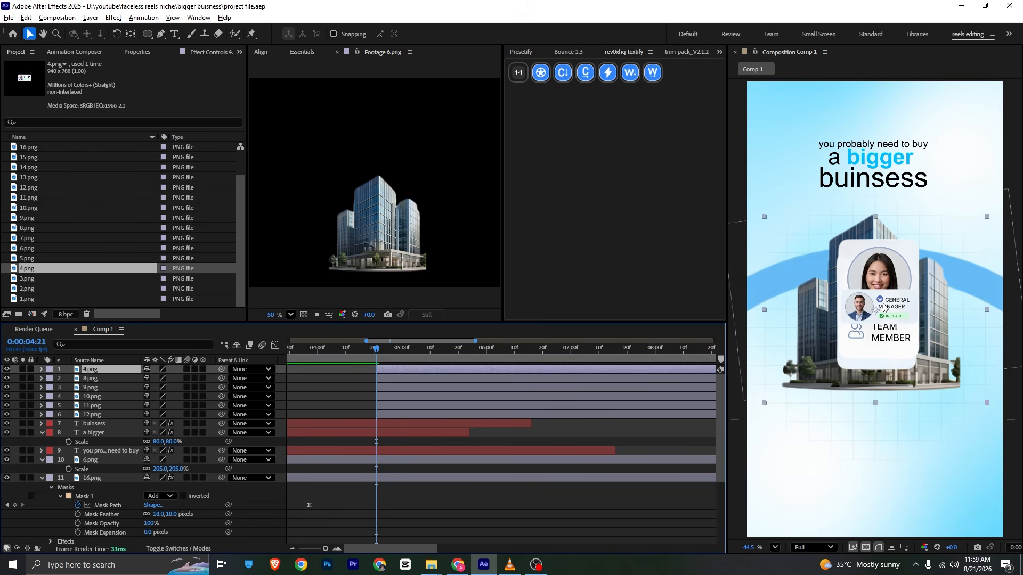
pyautogui.moveTo(883, 308); pyautogui.dragTo(877, 429)
# - Scale the 8.png through 12.png layers to 63% and move them together to the lower-left area of the composition
pyautogui.click(893, 324)
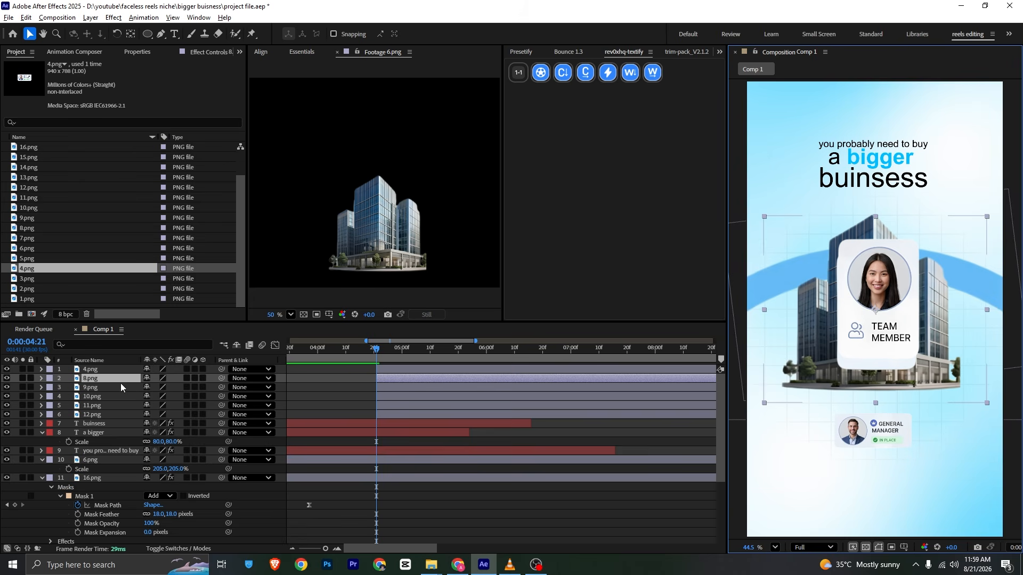
pyautogui.keyDown('ctrl'); pyautogui.click(119, 387); pyautogui.keyUp('ctrl')
pyautogui.keyDown('ctrl'); pyautogui.click(119, 396); pyautogui.keyUp('ctrl')
pyautogui.keyDown('ctrl'); pyautogui.click(119, 405); pyautogui.keyUp('ctrl')
pyautogui.keyDown('ctrl'); pyautogui.click(118, 415); pyautogui.keyUp('ctrl')
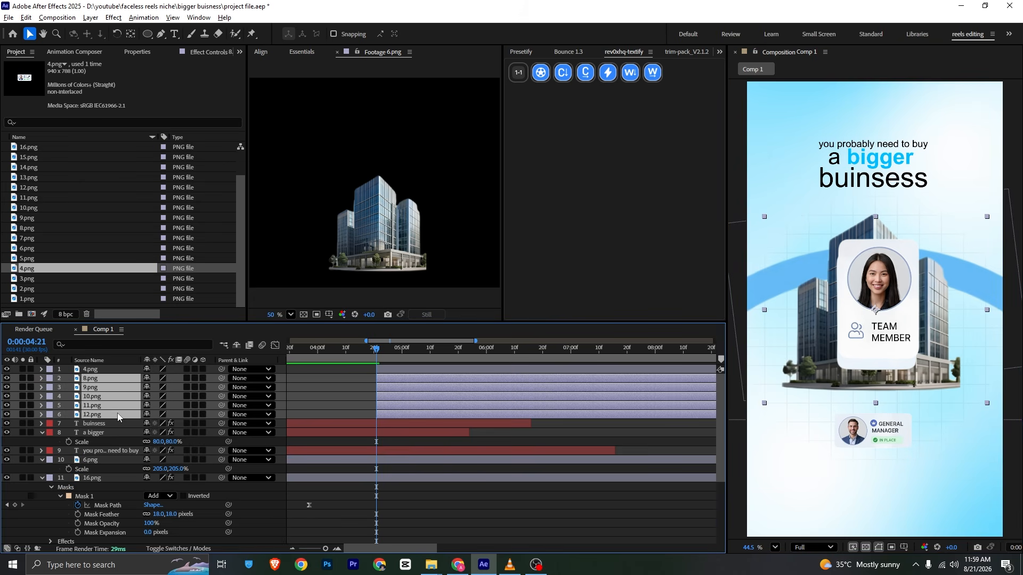
pyautogui.press('s')
pyautogui.moveTo(160, 388); pyautogui.dragTo(803, 515)
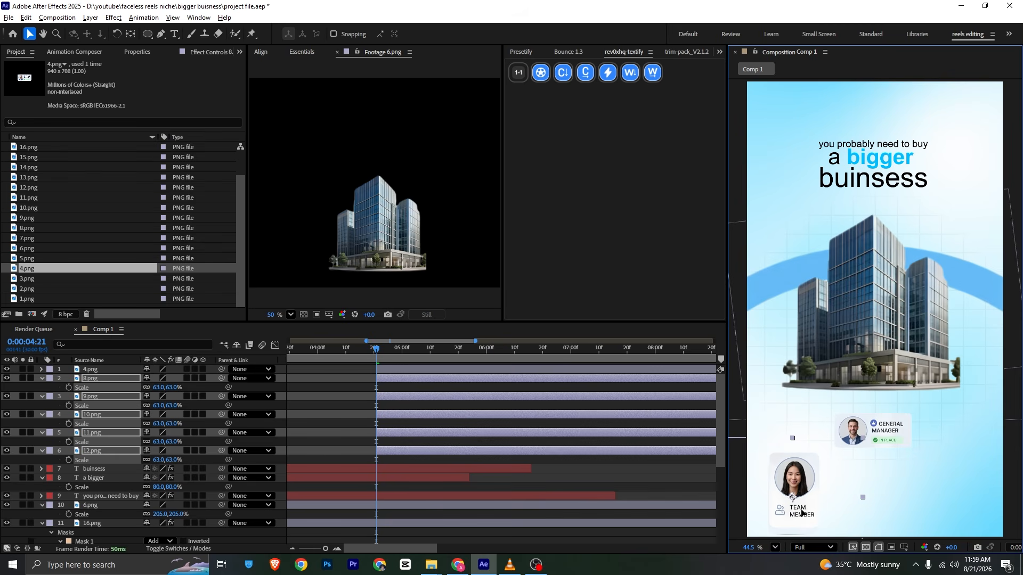
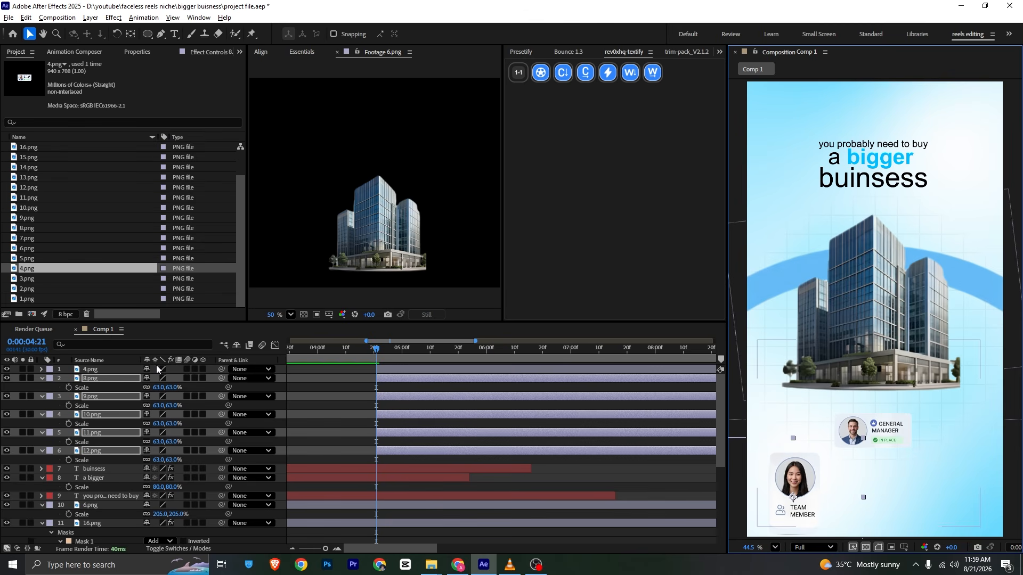
# - Set the X positions of 8.png, 9.png, 10.png and 11.png to 906.9, 623.9, 417.9 and 194.9, and delete the 12.png layer
pyautogui.hotkey('shift', 'p')
pyautogui.click(364, 395)
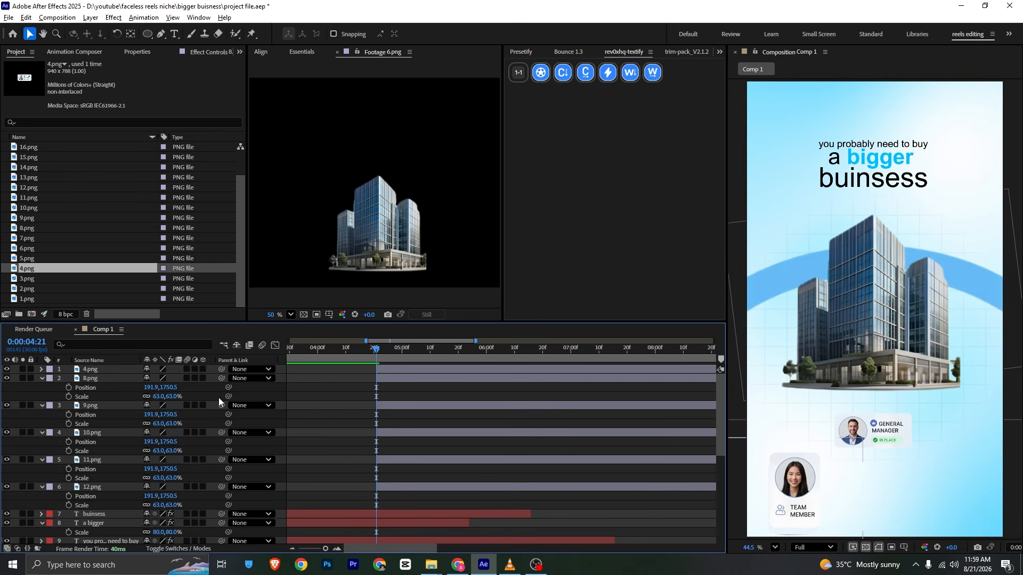
pyautogui.moveTo(152, 388); pyautogui.dragTo(468, 464)
pyautogui.moveTo(152, 418); pyautogui.dragTo(345, 455)
pyautogui.moveTo(153, 469); pyautogui.dragTo(154, 473)
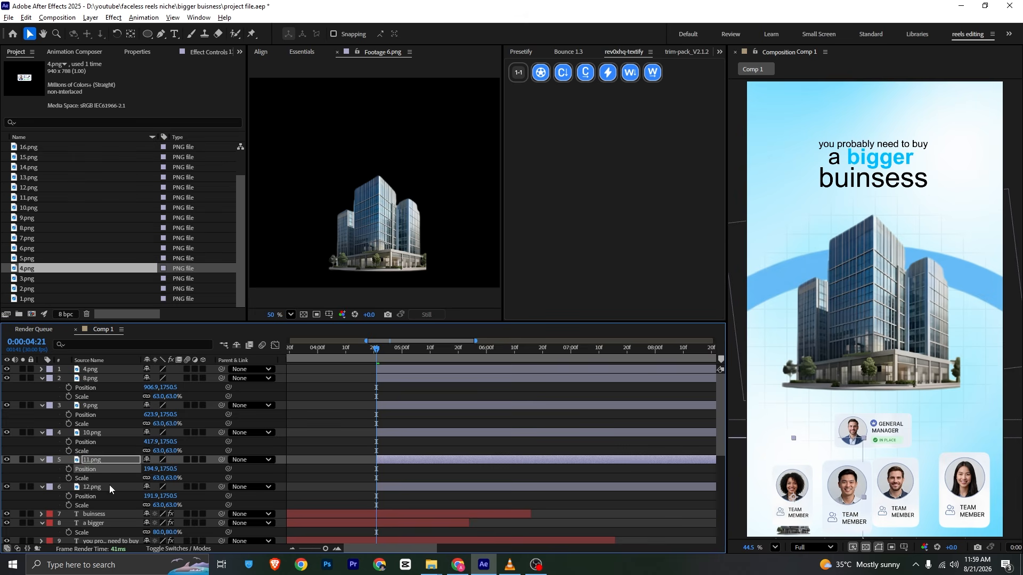
pyautogui.click(107, 486)
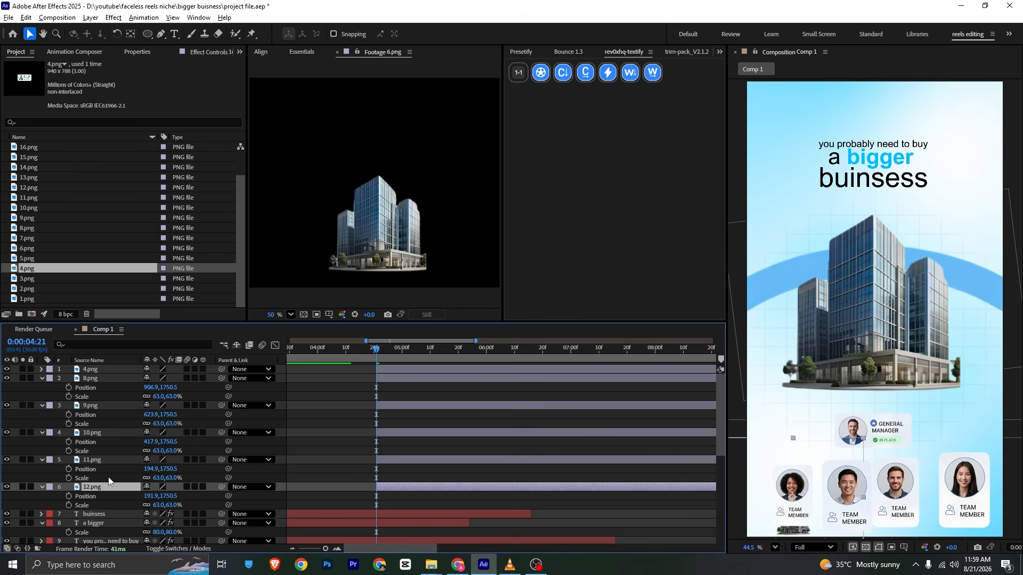
pyautogui.press('Delete')
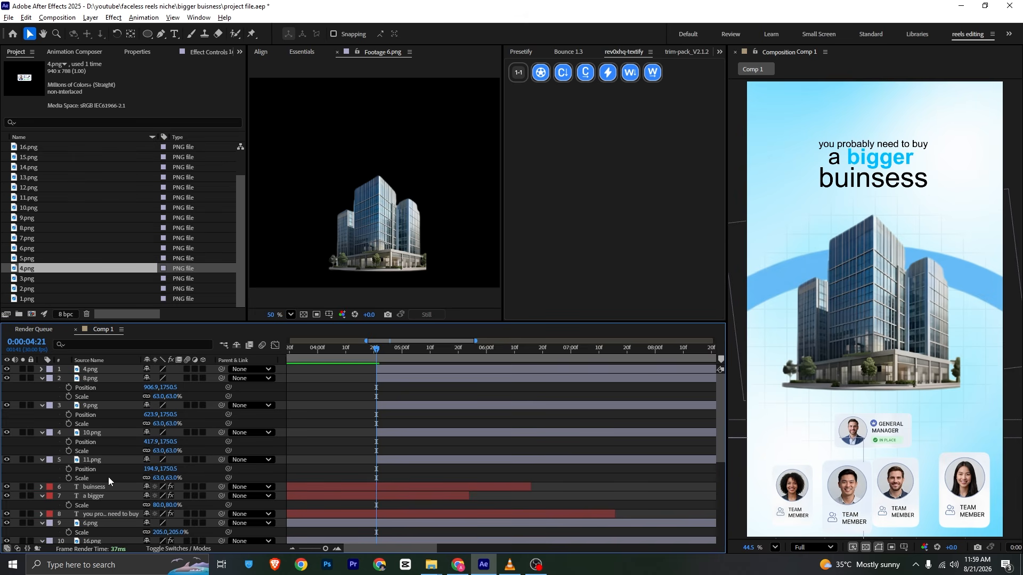
# - Save the project and apply a Drop Shadow effect to the 8.png layer
pyautogui.hotkey('ctrl', 's')
pyautogui.click(787, 494)
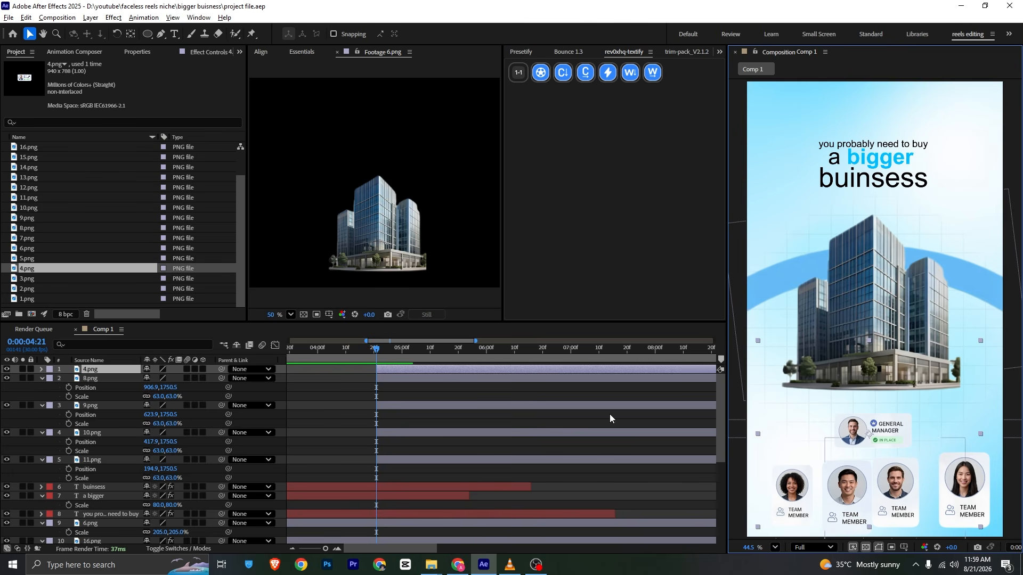
pyautogui.click(6, 379)
pyautogui.click(6, 380)
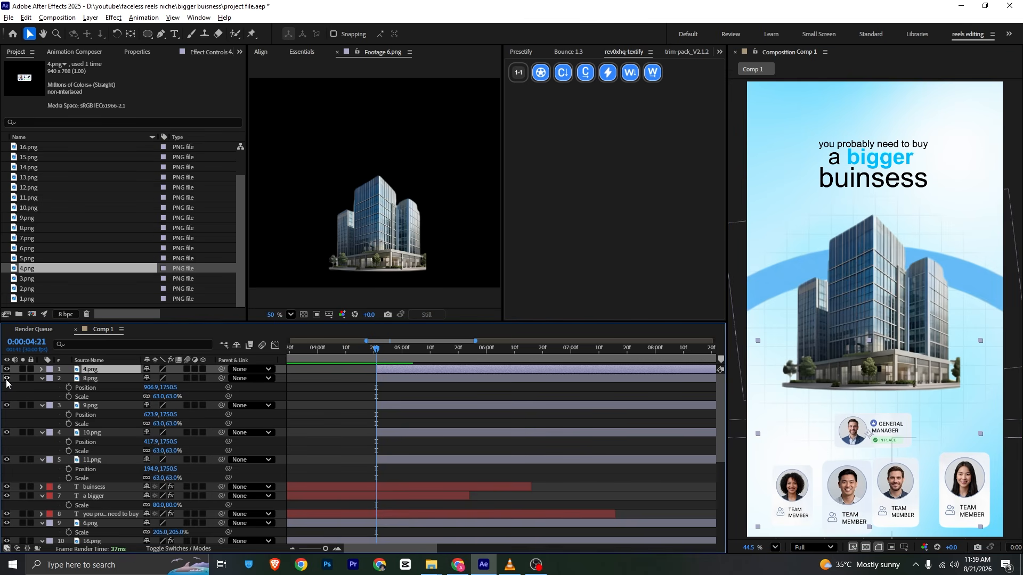
pyautogui.click(87, 380)
pyautogui.hotkey('ctrl', 'space')
pyautogui.write('drop')
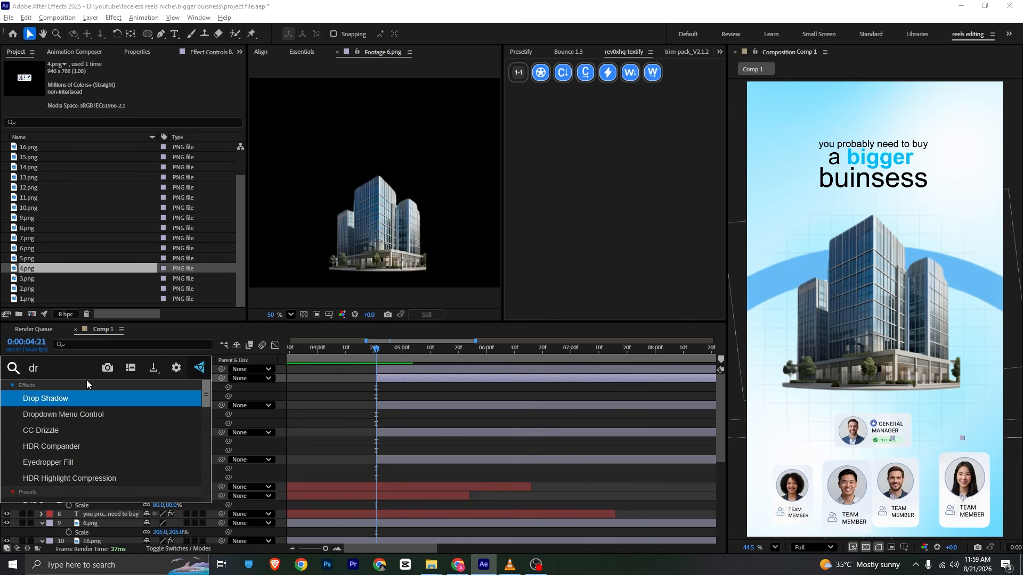
pyautogui.click(89, 400)
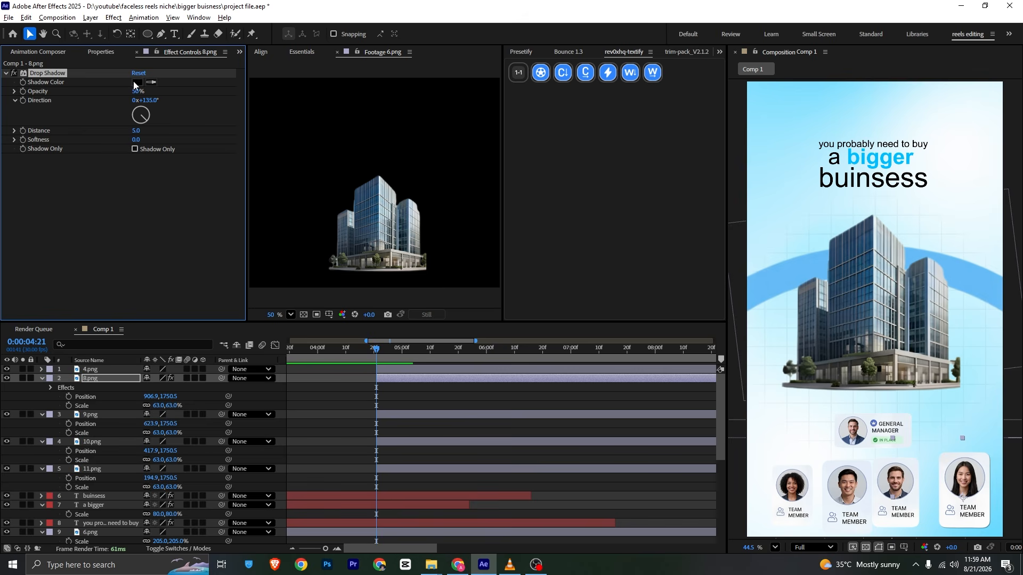
# - Set the 8.png drop shadow's opacity to 100% and its softness to 29
pyautogui.moveTo(137, 92); pyautogui.dragTo(244, 96)
pyautogui.moveTo(135, 140); pyautogui.dragTo(168, 141)
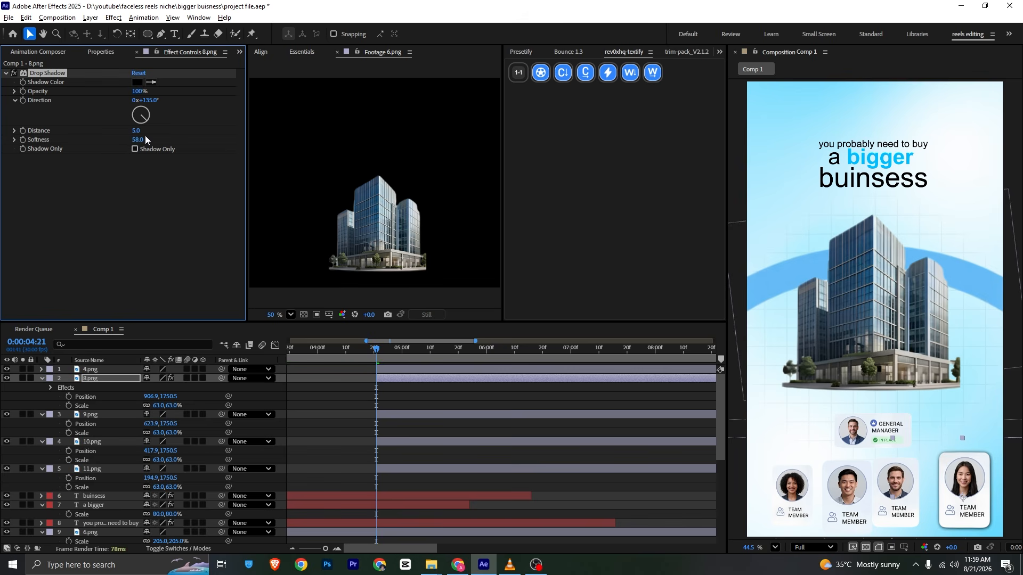
pyautogui.click(153, 116)
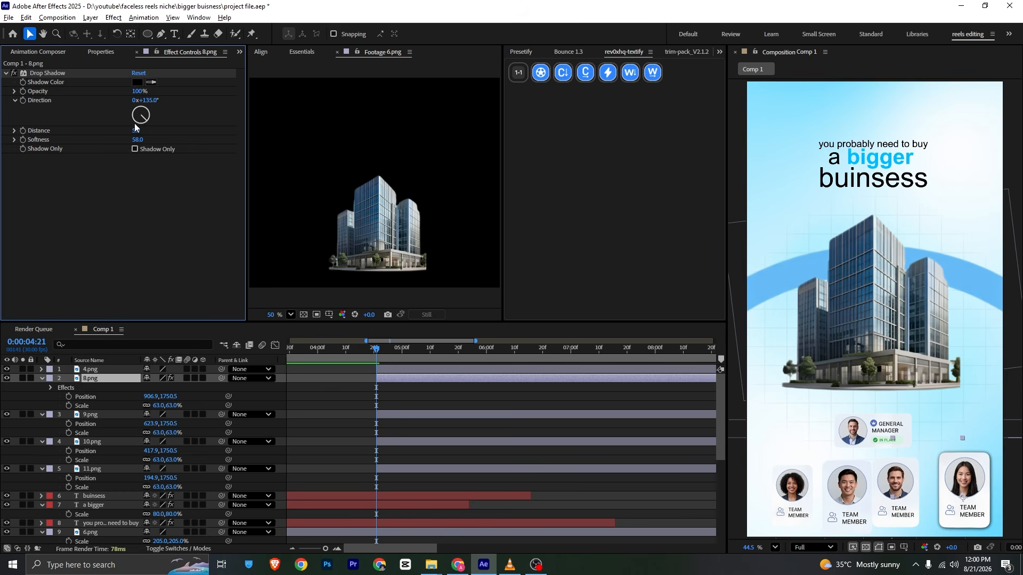
pyautogui.moveTo(137, 140)
pyautogui.mouseDown()
pyautogui.moveTo(214, 145)
pyautogui.moveTo(108, 144)
pyautogui.moveTo(122, 143)
pyautogui.mouseUp()
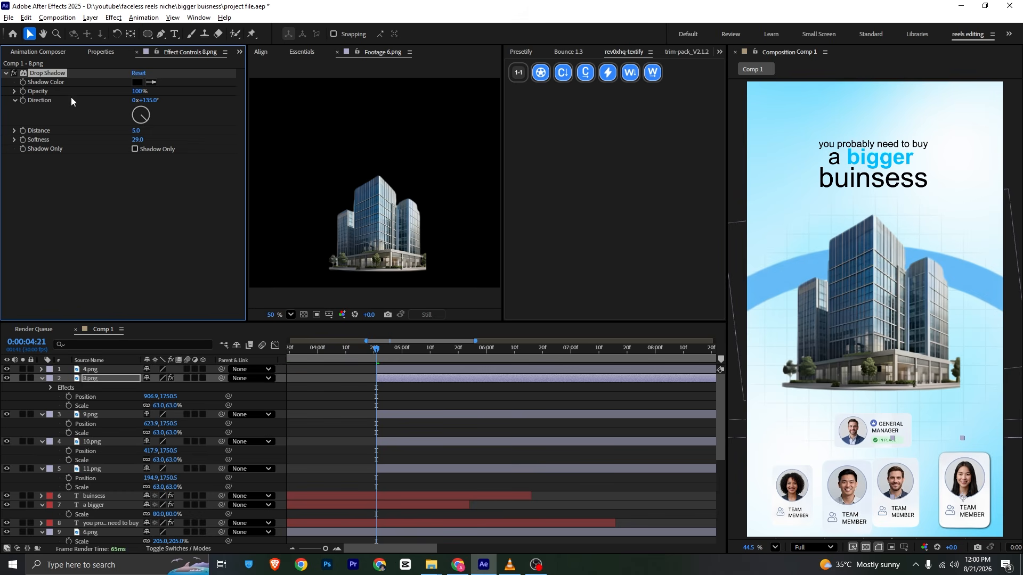
# - Copy the Drop Shadow from 8.png onto 9.png, 10.png and 11.png, and shift these three cards to X positions 646.4, 440.4 and 217.4
pyautogui.hotkey('ctrl', 'd')
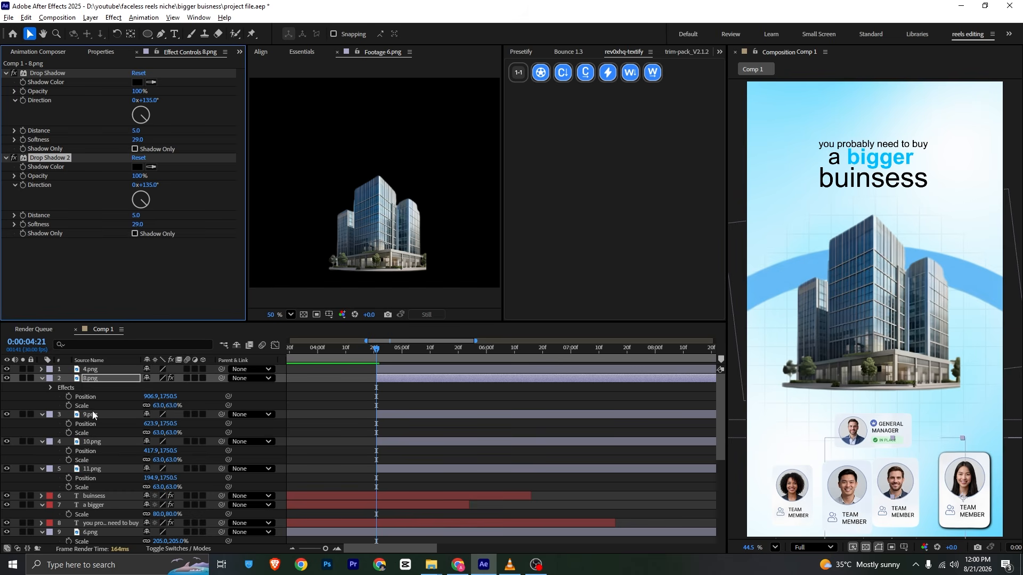
pyautogui.hotkey('ctrl', 'z')
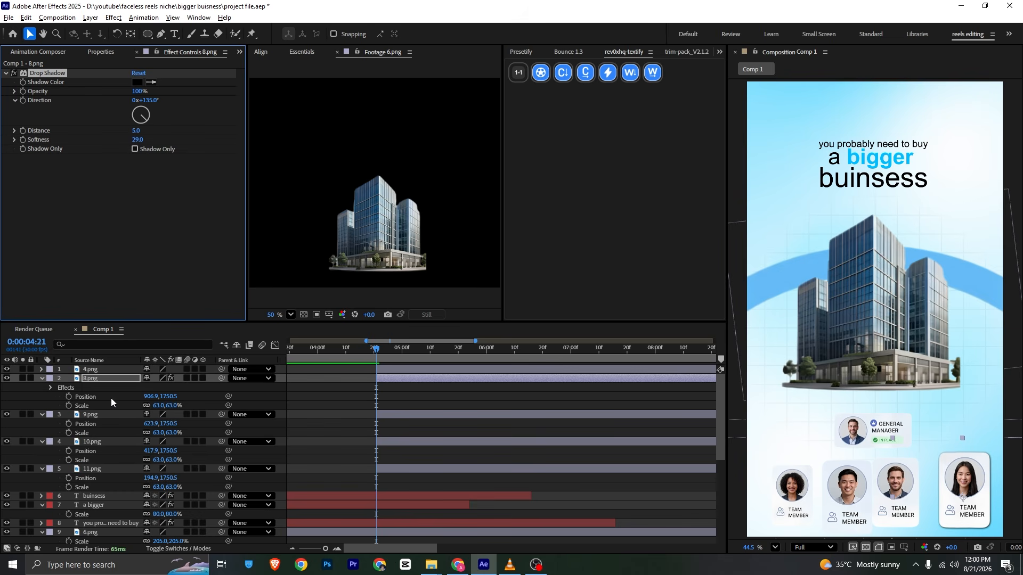
pyautogui.click(109, 421)
pyautogui.keyDown('ctrl'); pyautogui.click(115, 442); pyautogui.keyUp('ctrl')
pyautogui.keyDown('ctrl'); pyautogui.click(115, 469); pyautogui.keyUp('ctrl')
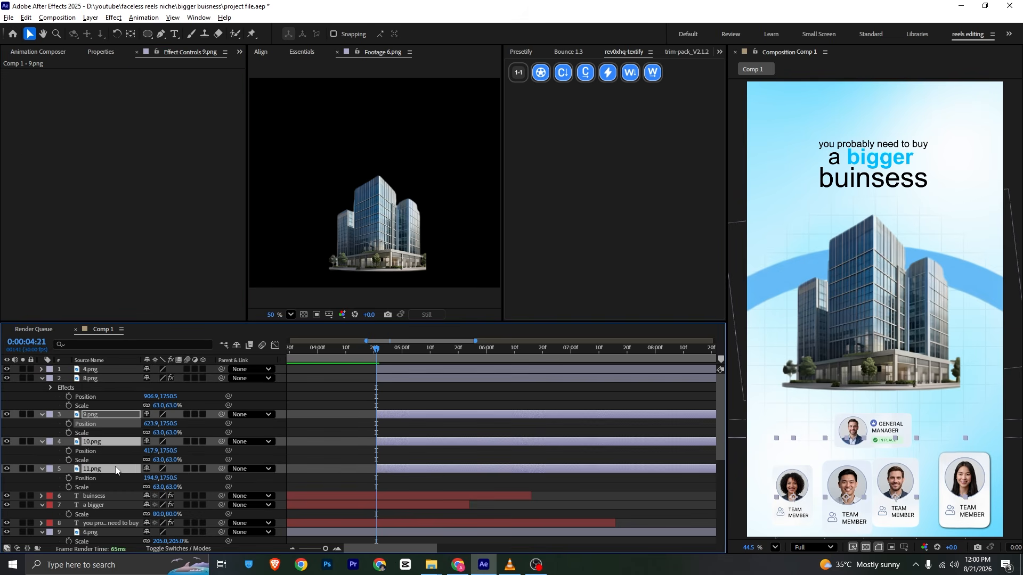
pyautogui.hotkey('ctrl', 'v')
pyautogui.moveTo(898, 508); pyautogui.dragTo(902, 507)
pyautogui.click(436, 425)
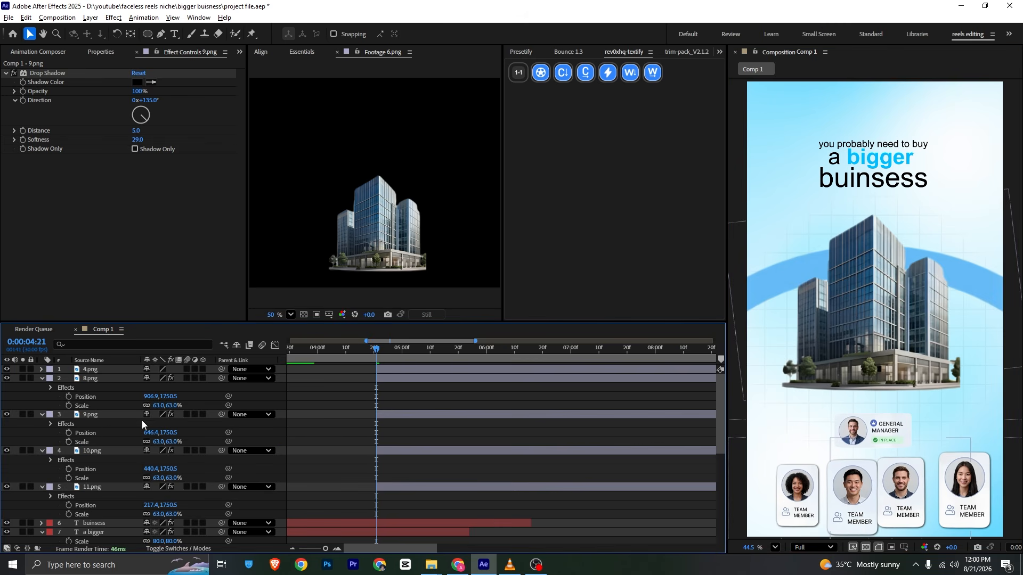
# - Scale 8.png, 9.png, 10.png and 11.png to 52%, 58%, 54% and 65%, and space the four team member cards evenly in a row
pyautogui.moveTo(155, 441); pyautogui.dragTo(151, 442)
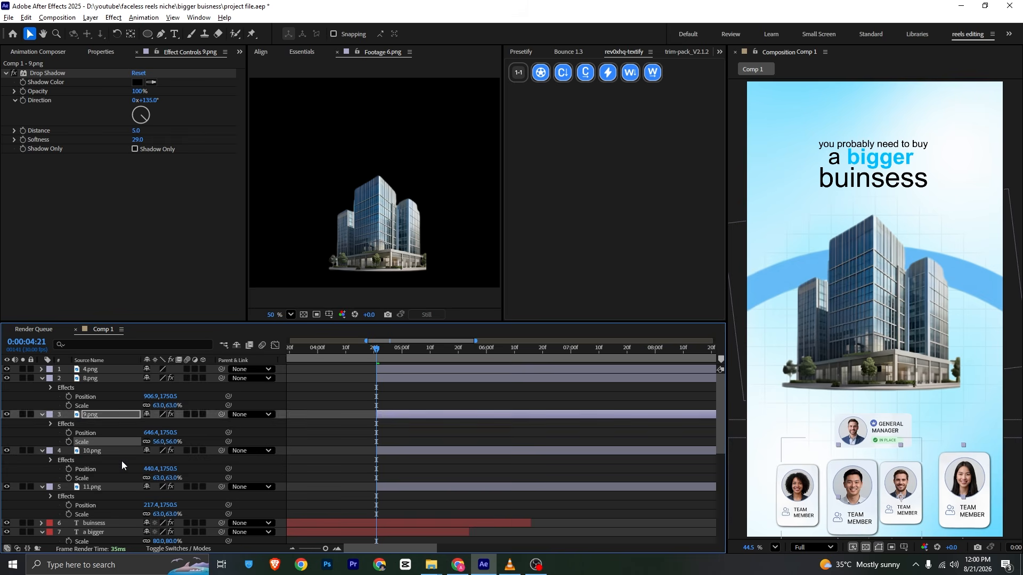
pyautogui.click(122, 451)
pyautogui.moveTo(156, 479); pyautogui.dragTo(151, 479)
pyautogui.moveTo(169, 469); pyautogui.dragTo(184, 449)
pyautogui.click(111, 488)
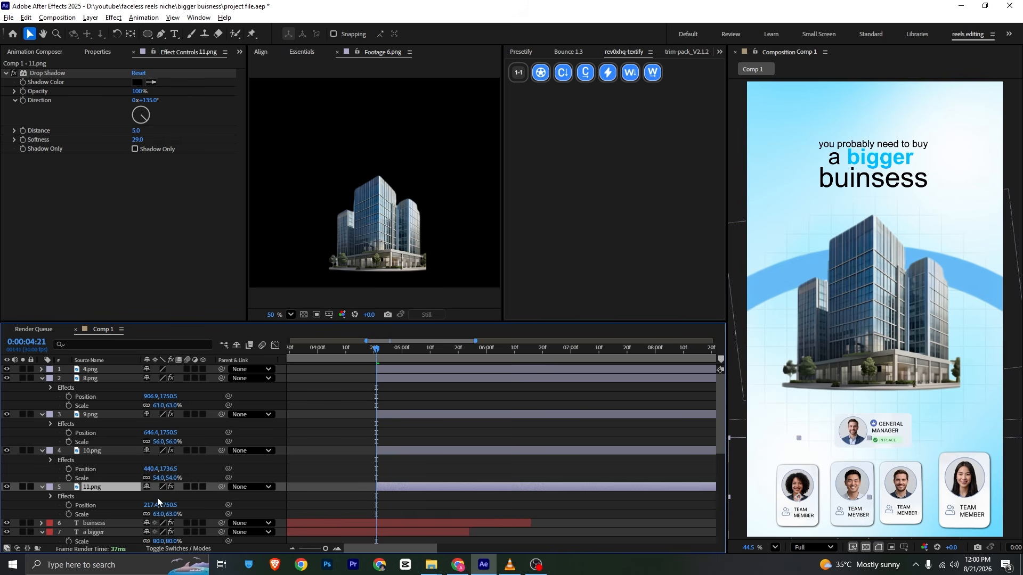
pyautogui.moveTo(172, 506); pyautogui.dragTo(159, 510)
pyautogui.click(99, 379)
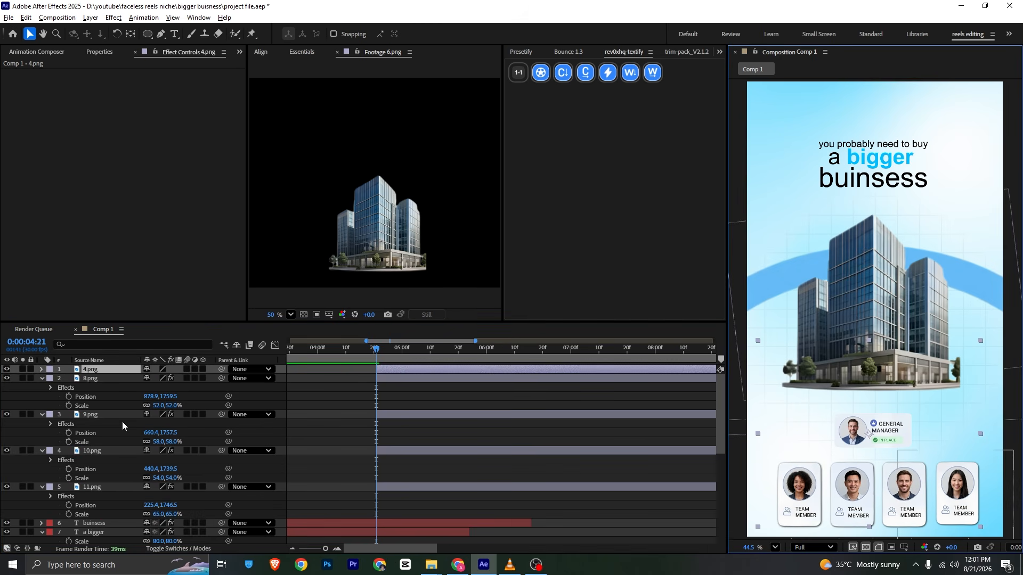
# - Copy the Drop Shadow effect from 9.png onto the 4.png general manager card
pyautogui.click(122, 415)
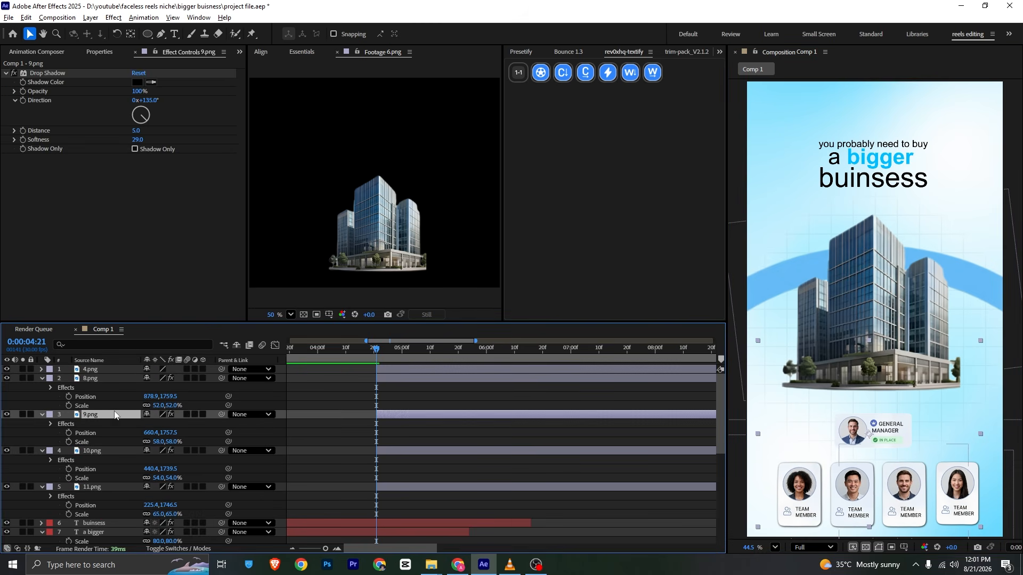
pyautogui.click(56, 72)
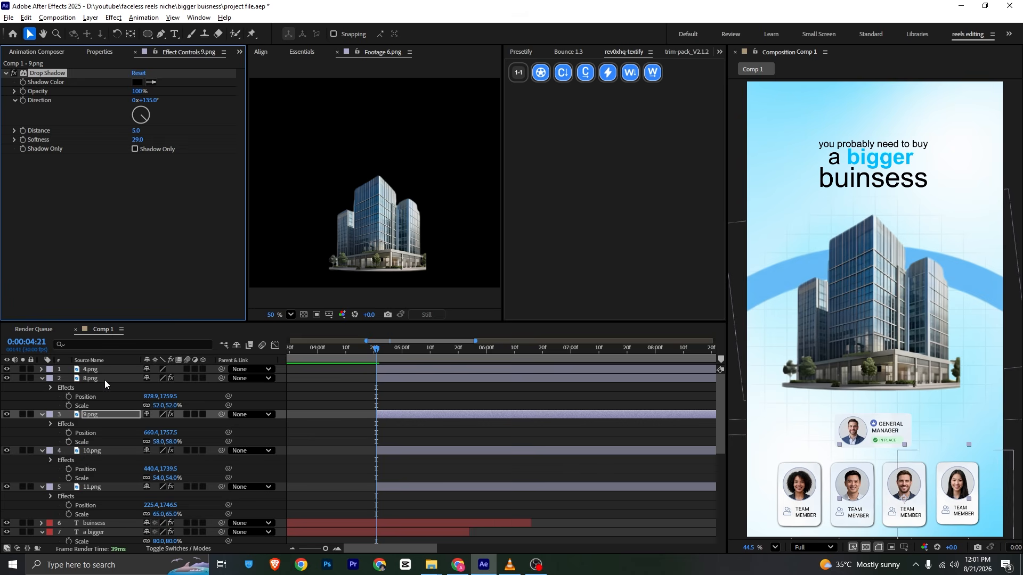
pyautogui.click(91, 370)
pyautogui.hotkey('ctrl', 'v')
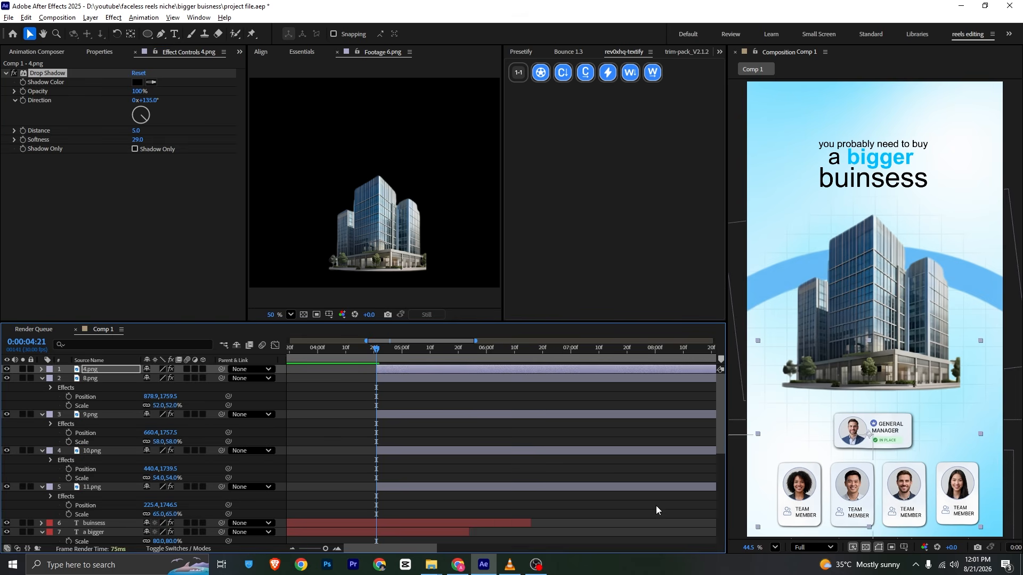
# - Collapse the properties of the 8.png, 9.png, 10.png and 11.png layers
pyautogui.click(43, 379)
pyautogui.click(43, 388)
pyautogui.click(43, 397)
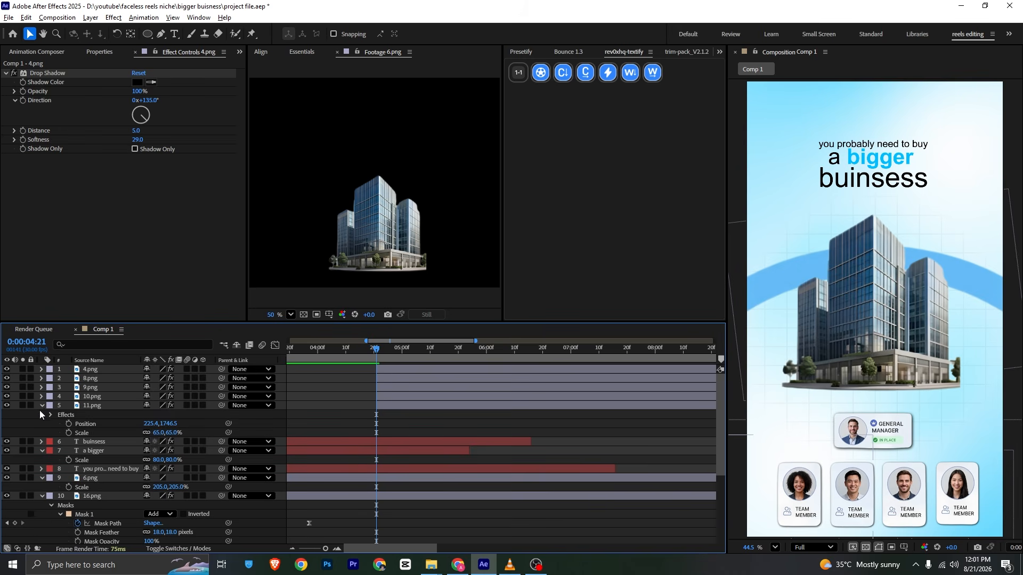
pyautogui.click(41, 406)
# - Add Scale keyframes to the 4.png, 8.png, 9.png, 10.png and 11.png layers and move them to 0:00:05:05
pyautogui.click(107, 369)
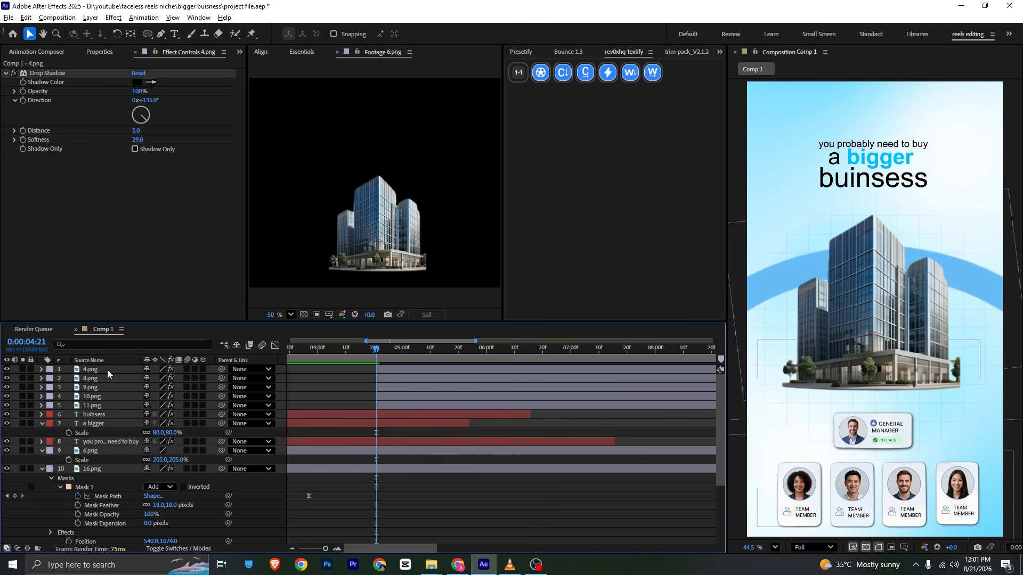
pyautogui.click(121, 369)
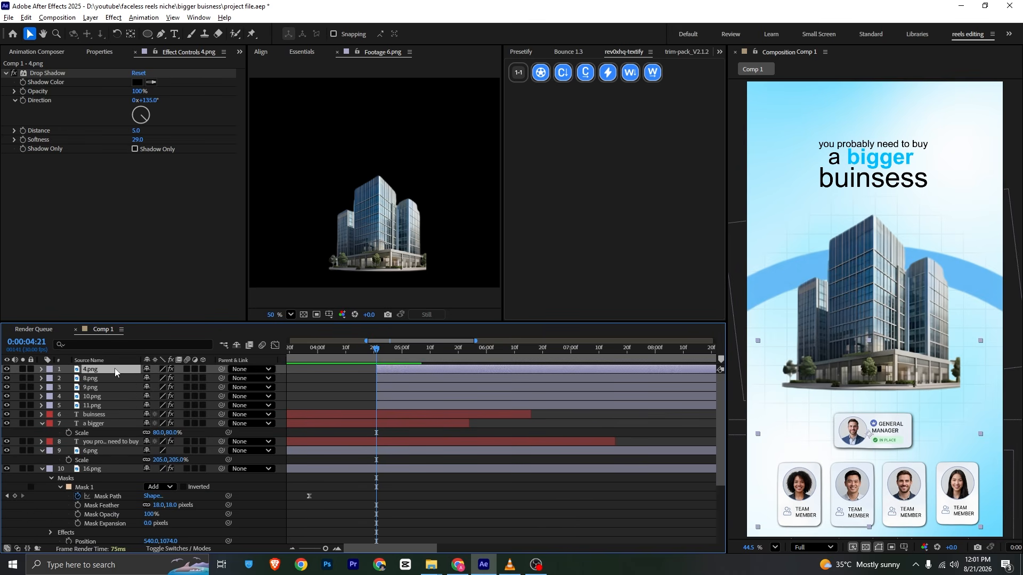
pyautogui.hotkey('ctrl', 'shift', 'Down')
pyautogui.hotkey('ctrl', 'shift', 'Down')
pyautogui.hotkey('ctrl', 'shift', 'Down')
pyautogui.hotkey('ctrl', 'shift', 'Down')
pyautogui.press('s')
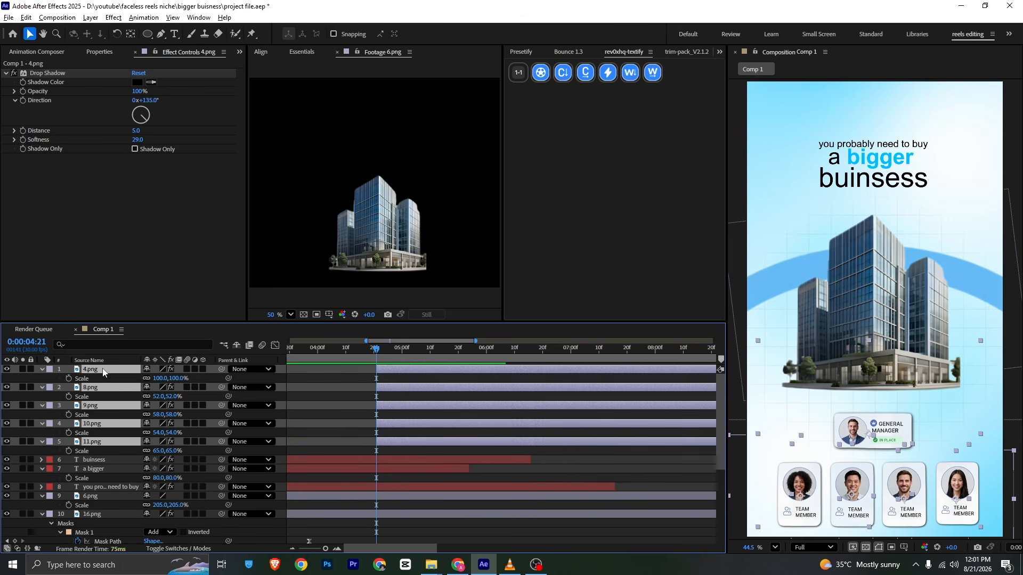
pyautogui.click(69, 378)
pyautogui.click(68, 396)
pyautogui.click(69, 414)
pyautogui.click(68, 433)
pyautogui.click(69, 451)
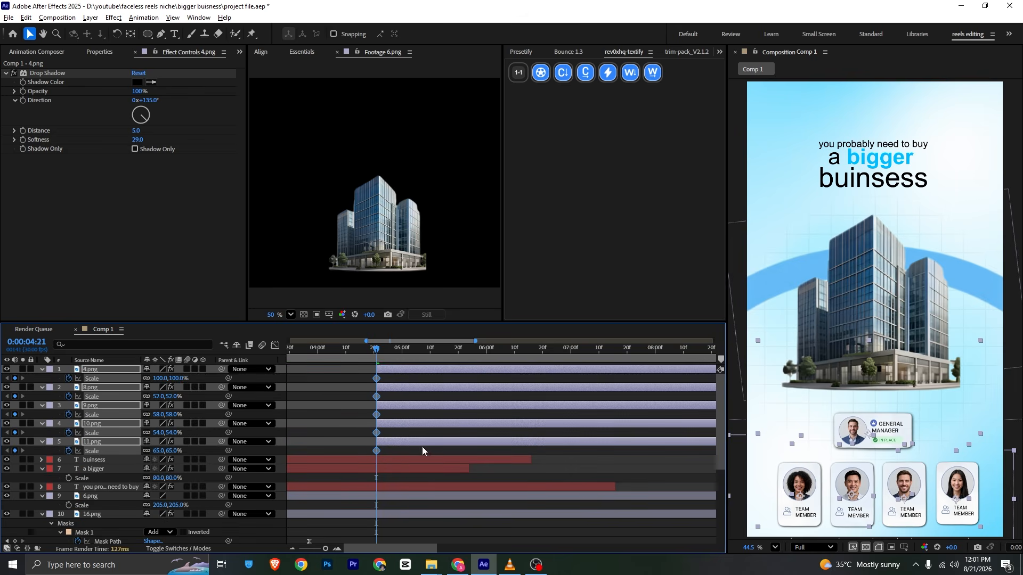
pyautogui.moveTo(379, 453); pyautogui.dragTo(417, 452)
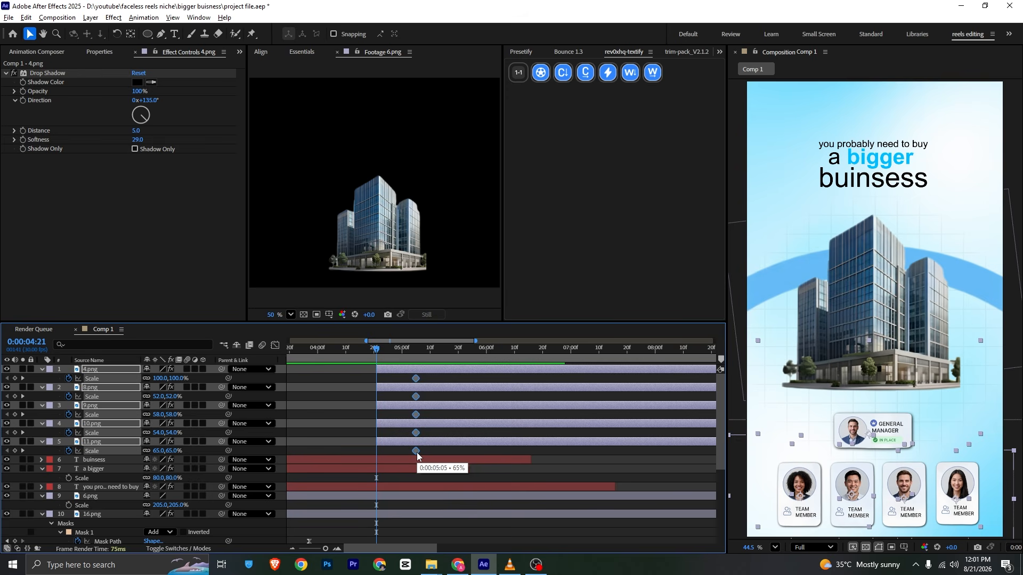
# - Center the anchor points of the 4.png, 8.png, 9.png, 10.png and 11.png layers with the Essentials script
pyautogui.click(391, 370)
pyautogui.click(303, 52)
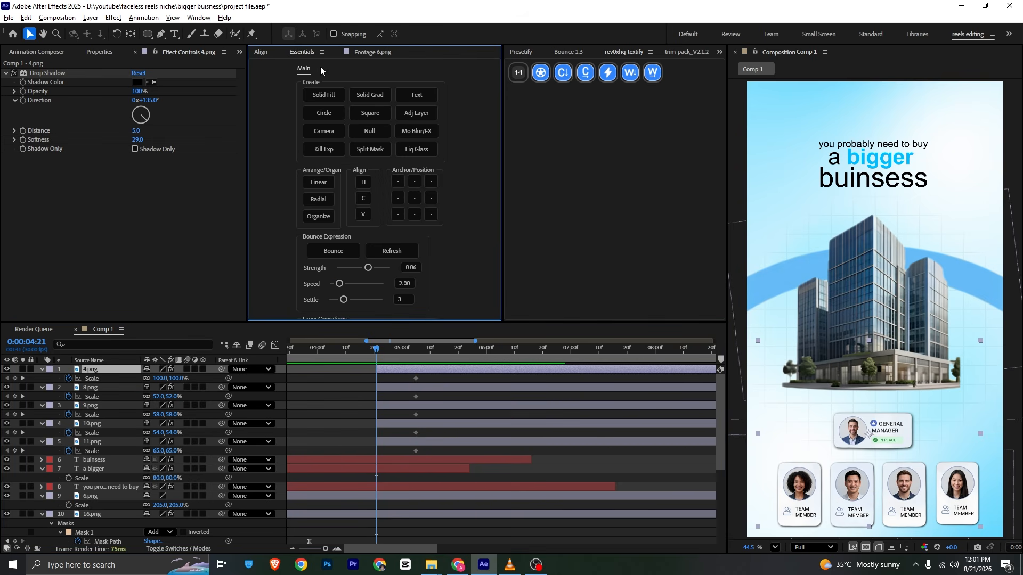
pyautogui.click(420, 204)
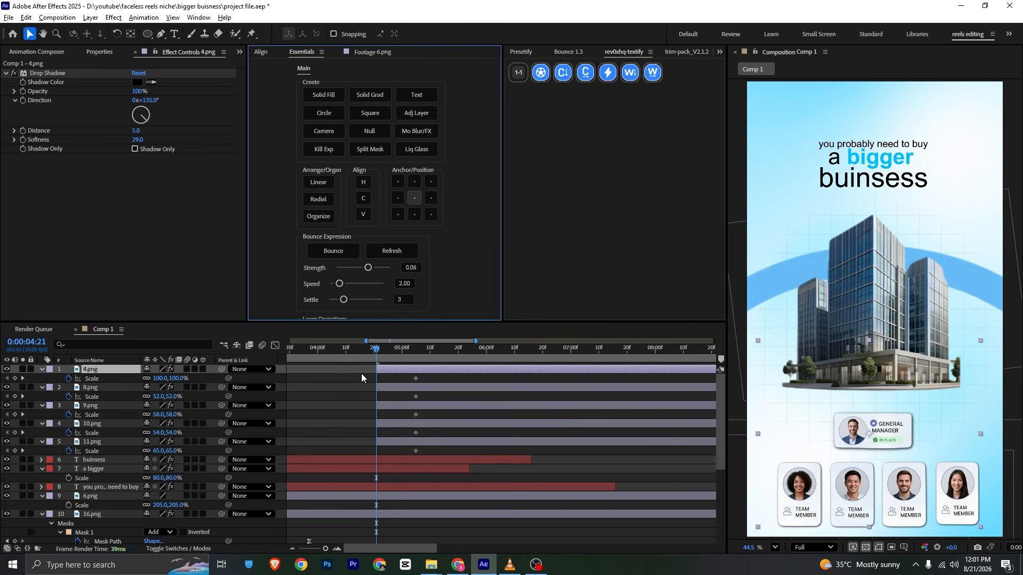
pyautogui.click(396, 387)
pyautogui.click(411, 196)
pyautogui.click(380, 404)
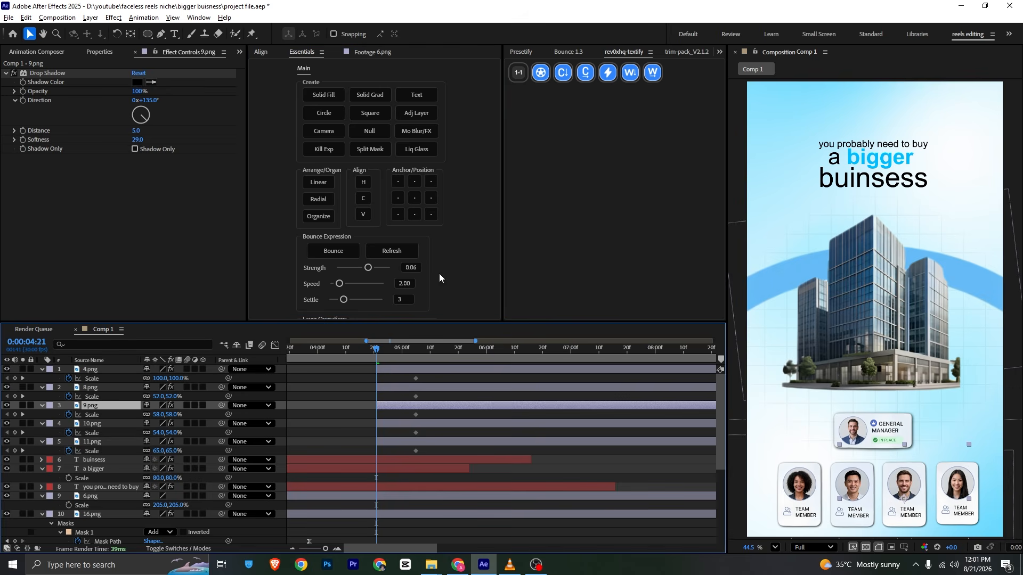
pyautogui.click(409, 198)
pyautogui.click(392, 423)
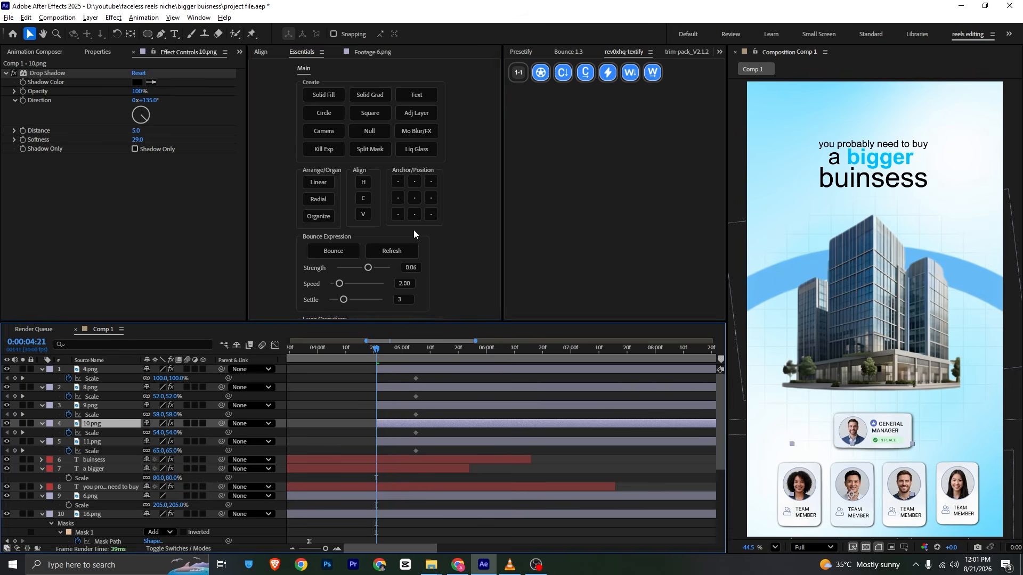
pyautogui.click(415, 198)
pyautogui.click(413, 445)
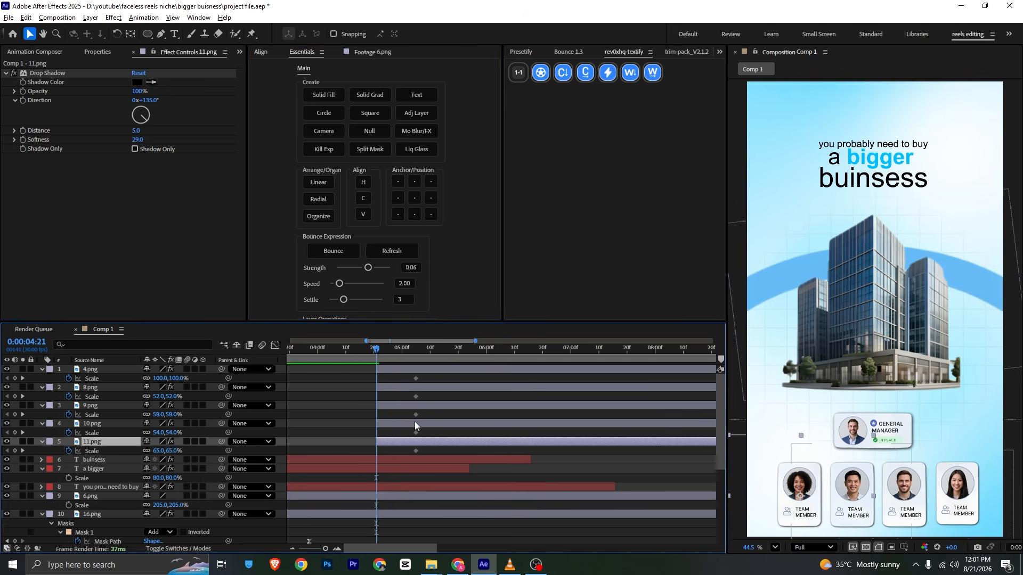
pyautogui.click(410, 199)
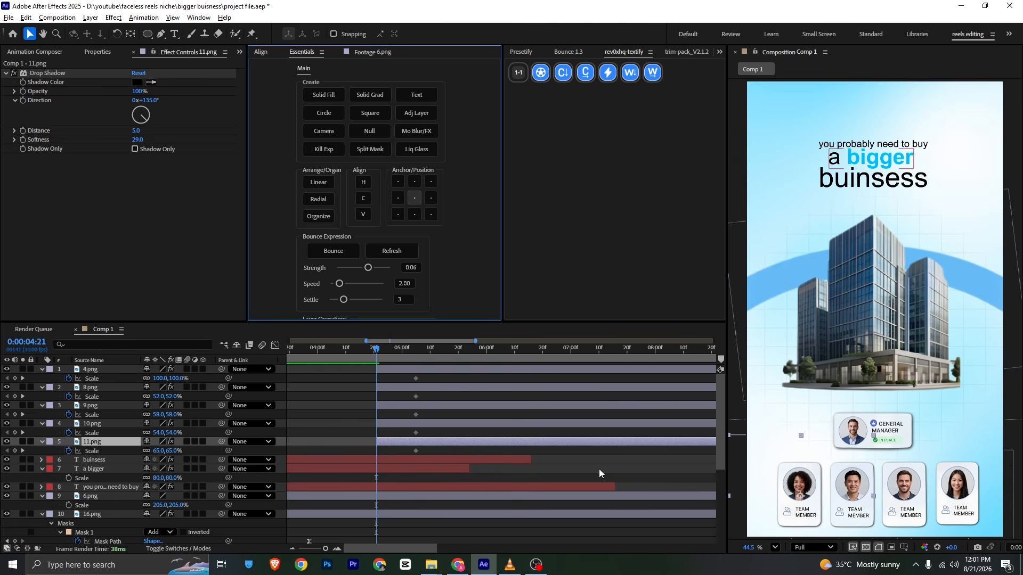
# - Set the Scale of the 4.png, 8.png, 9.png, 10.png and 11.png layers to 0% at 0:00:04:21
pyautogui.click(136, 380)
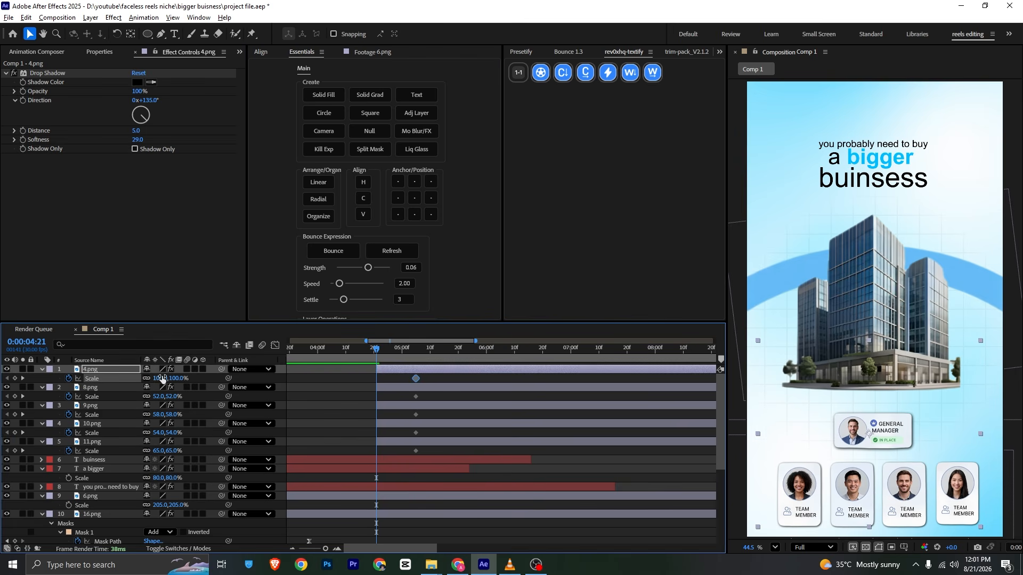
pyautogui.click(163, 378)
pyautogui.write('0')
pyautogui.press('Return')
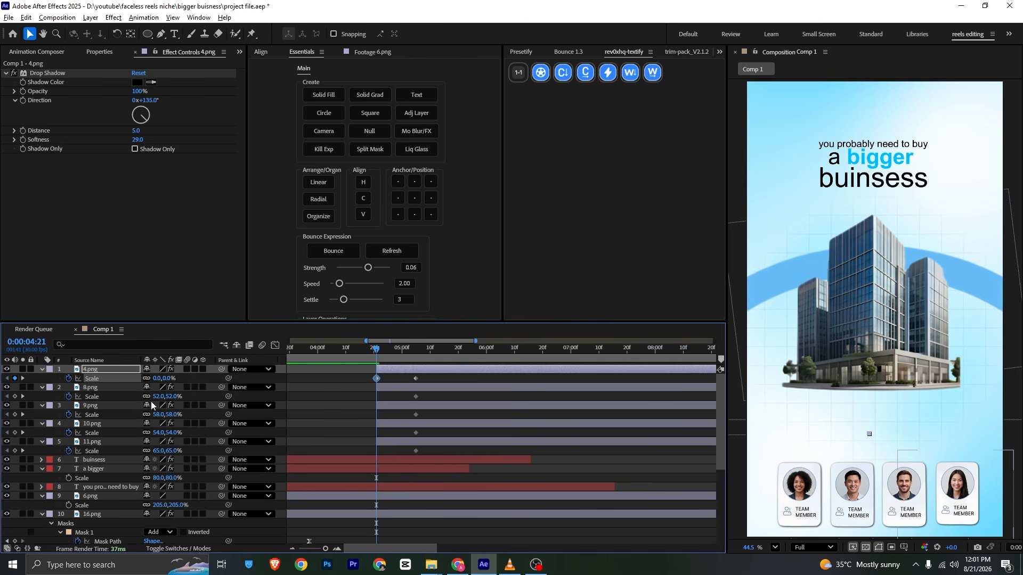
pyautogui.click(160, 396)
pyautogui.write('0')
pyautogui.press('Return')
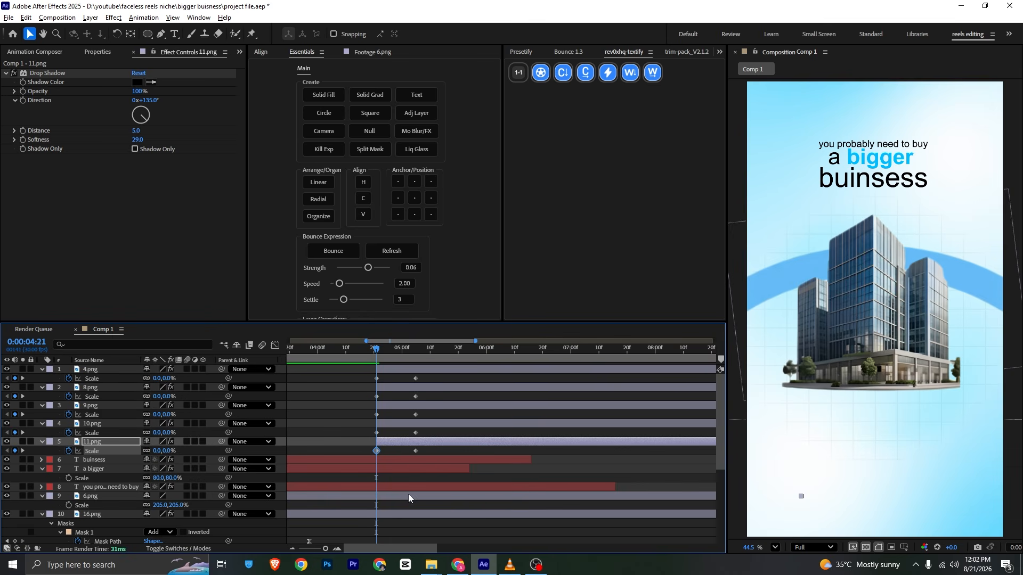
# - Move the ending Scale keyframes of all five card layers to about five frames after the 0:00:04:21 keyframes
pyautogui.moveTo(423, 368); pyautogui.dragTo(411, 450)
pyautogui.hotkey('ctrl', 'z')
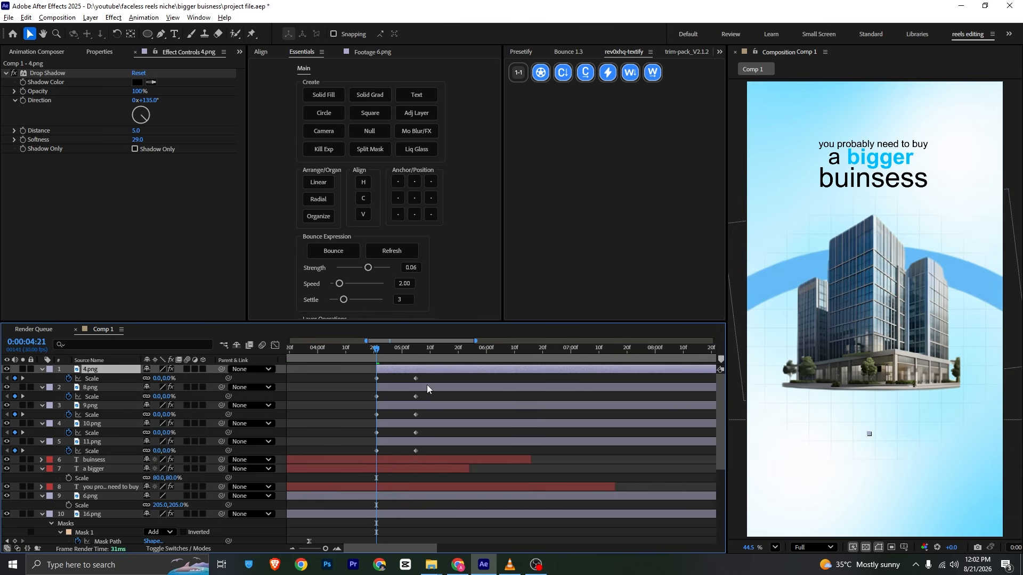
pyautogui.moveTo(425, 375); pyautogui.dragTo(390, 450)
# - Apply the Bounce 1.3 script to the selected Scale keyframes, starting with the 4.png layer, and dismiss the script alerts
pyautogui.moveTo(402, 374); pyautogui.dragTo(357, 461)
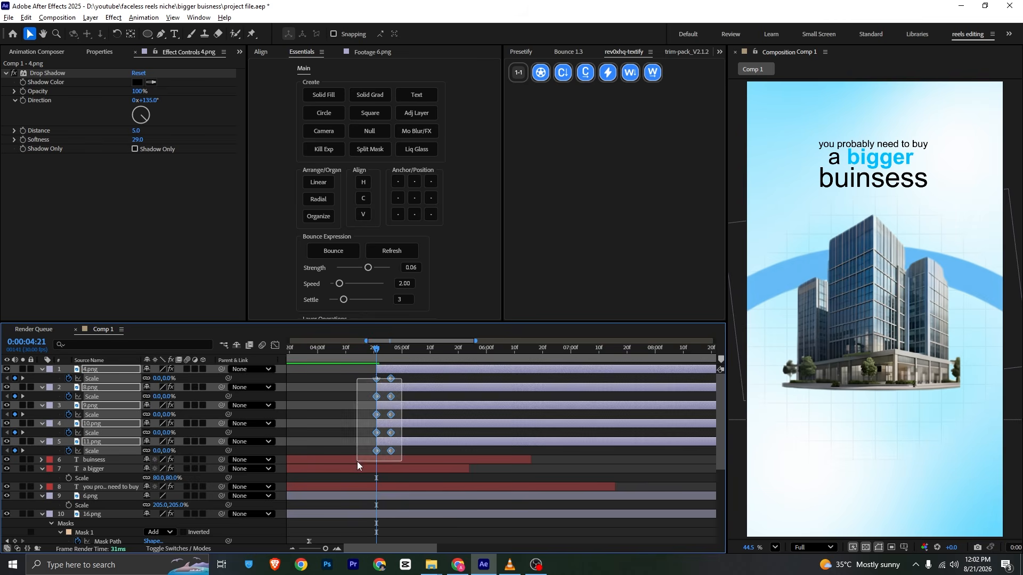
pyautogui.click(569, 52)
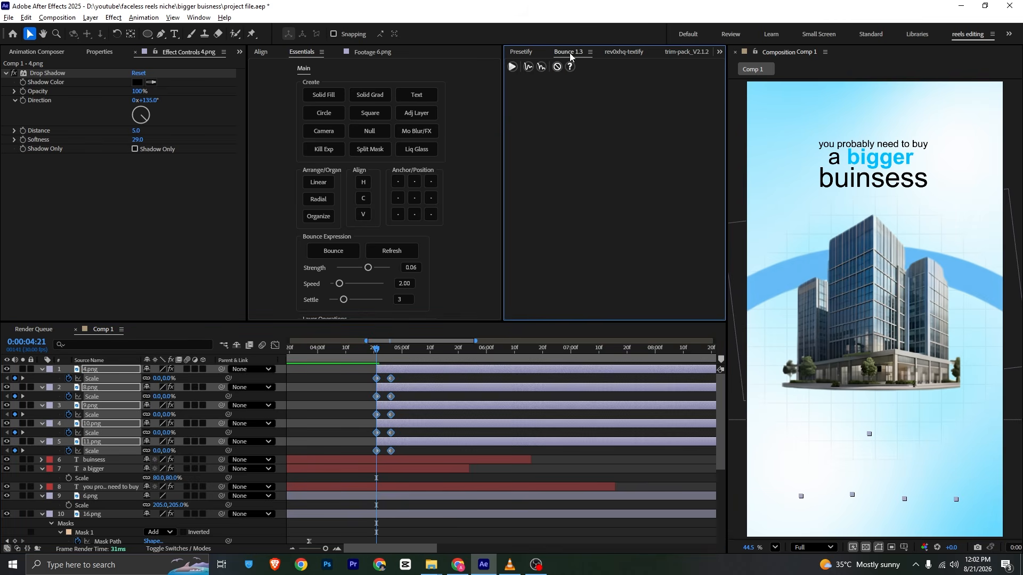
pyautogui.click(513, 68)
pyautogui.click(591, 321)
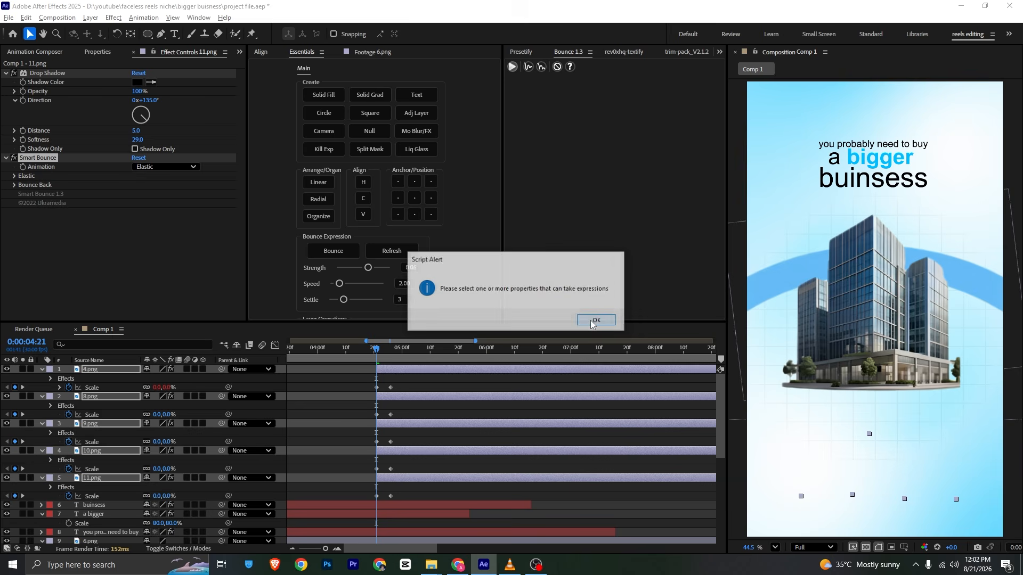
pyautogui.click(609, 321)
pyautogui.click(609, 321)
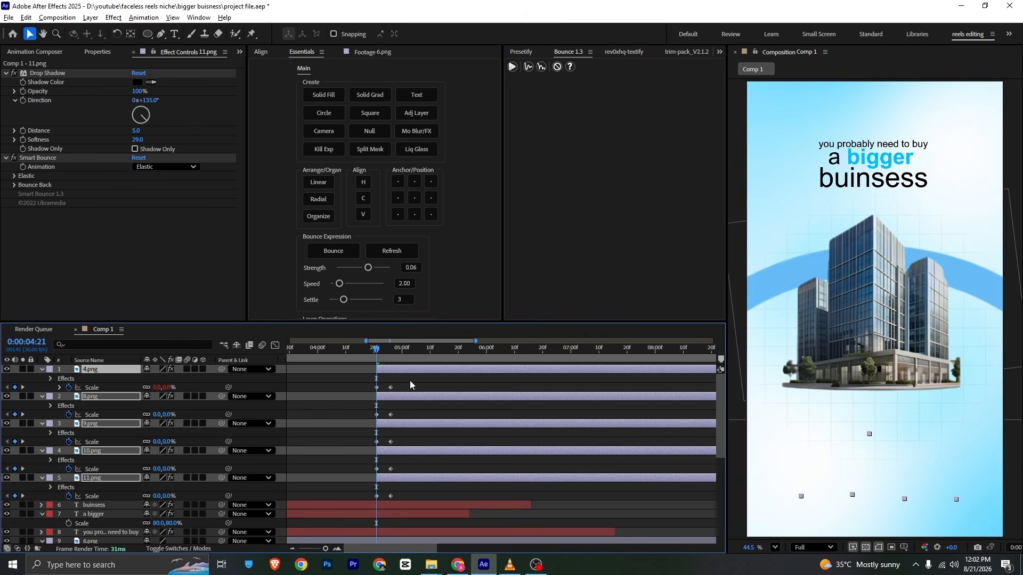
# - Apply the Bounce 1.3 script separately to the Scale keyframes of the 8.png, 9.png, 10.png and 11.png layers, and save the project
pyautogui.moveTo(410, 380); pyautogui.dragTo(373, 434)
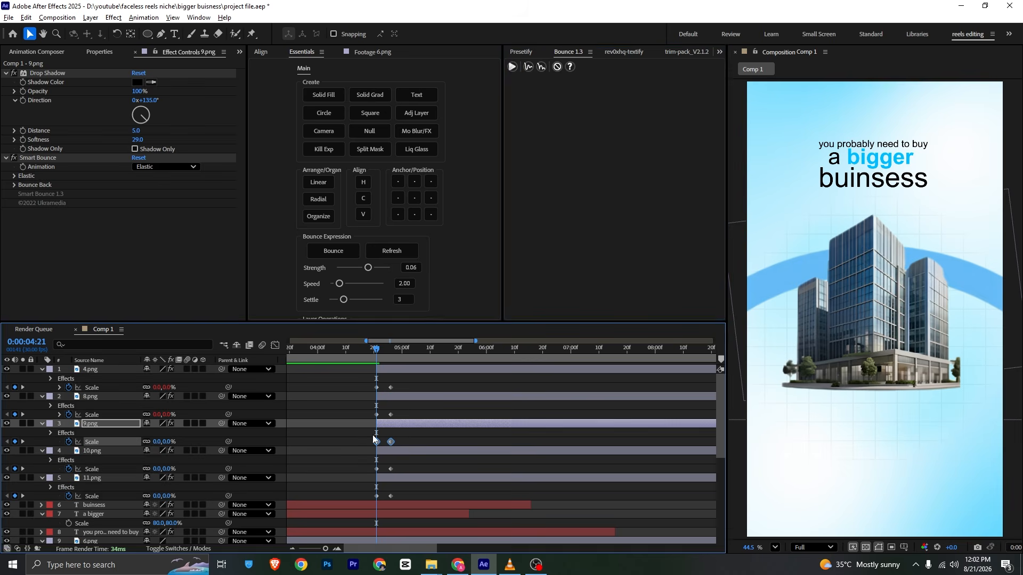
pyautogui.click(512, 66)
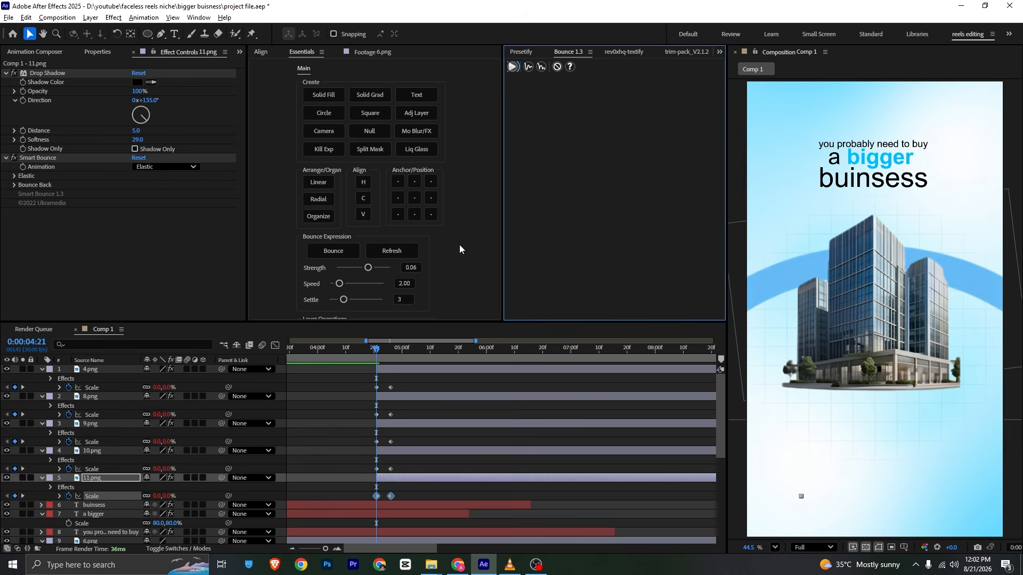
pyautogui.hotkey('ctrl', 's')
pyautogui.click(418, 383)
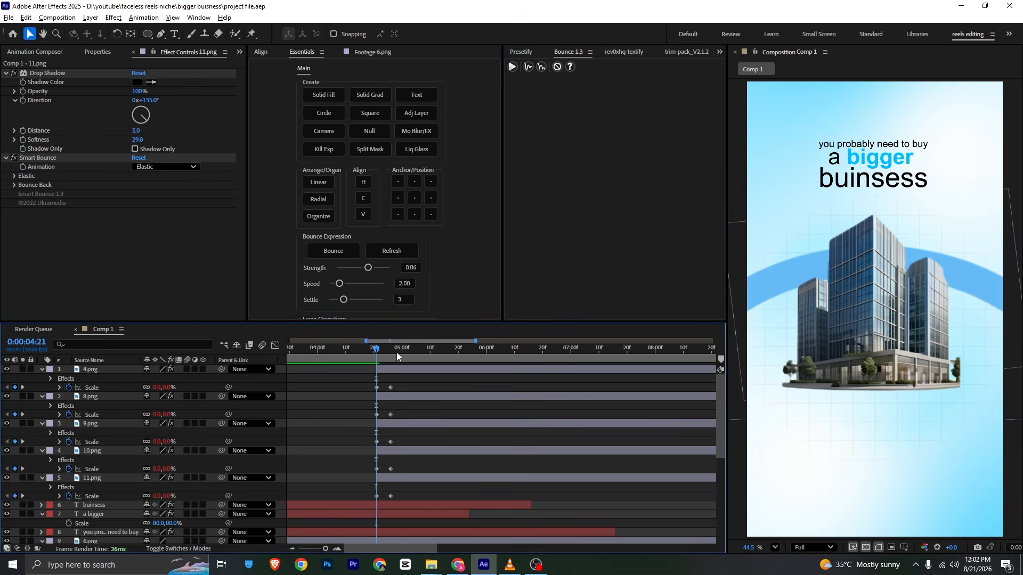
# - Set the 8.png layer's ending Scale keyframe to 54%, adjust its Position to 878.9, 1769.5, and preview the card animation
pyautogui.moveTo(397, 353); pyautogui.dragTo(449, 357)
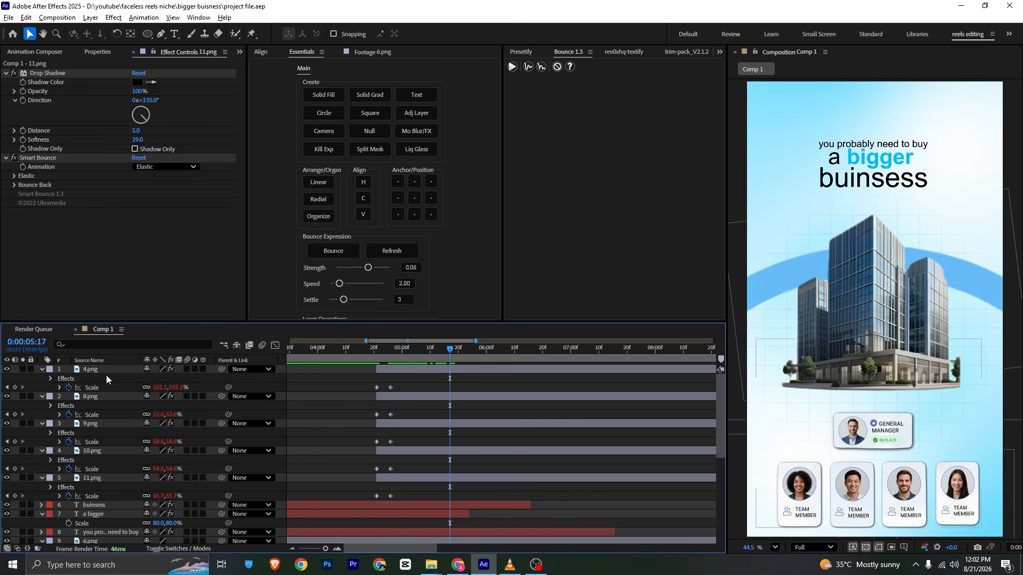
pyautogui.click(110, 396)
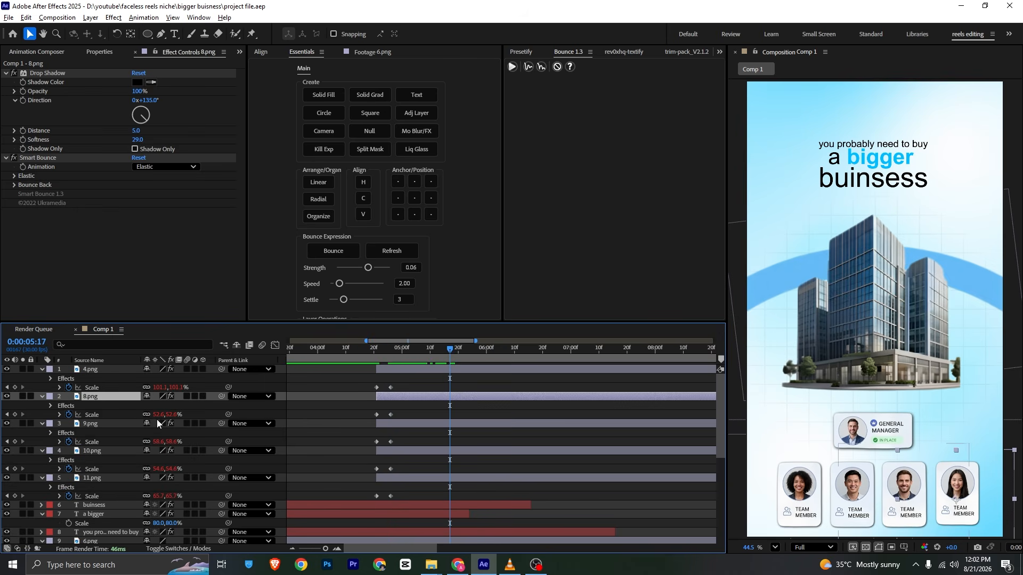
pyautogui.press('j')
pyautogui.moveTo(168, 419); pyautogui.dragTo(174, 415)
pyautogui.hotkey('shift', 'p')
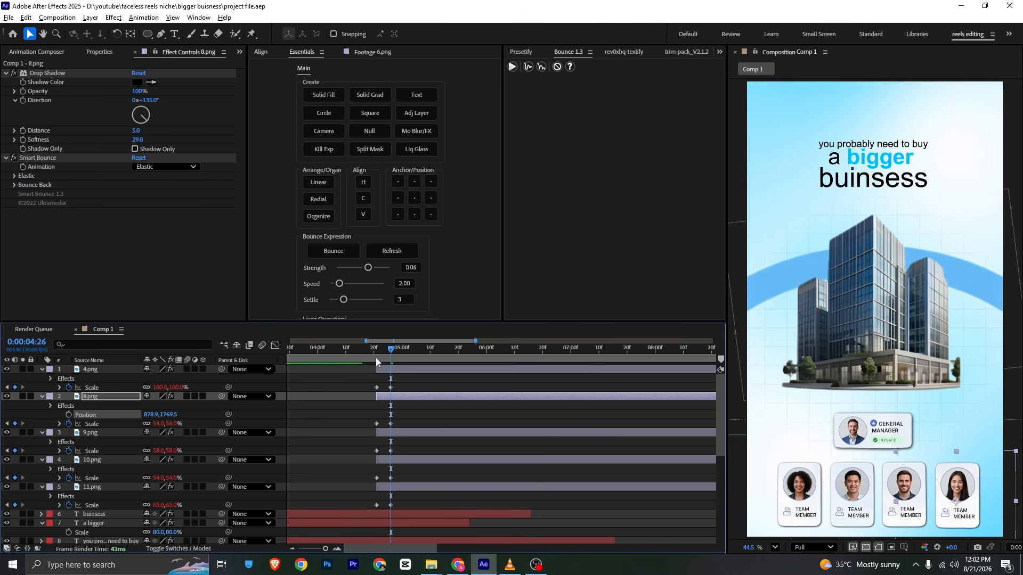
pyautogui.click(373, 357)
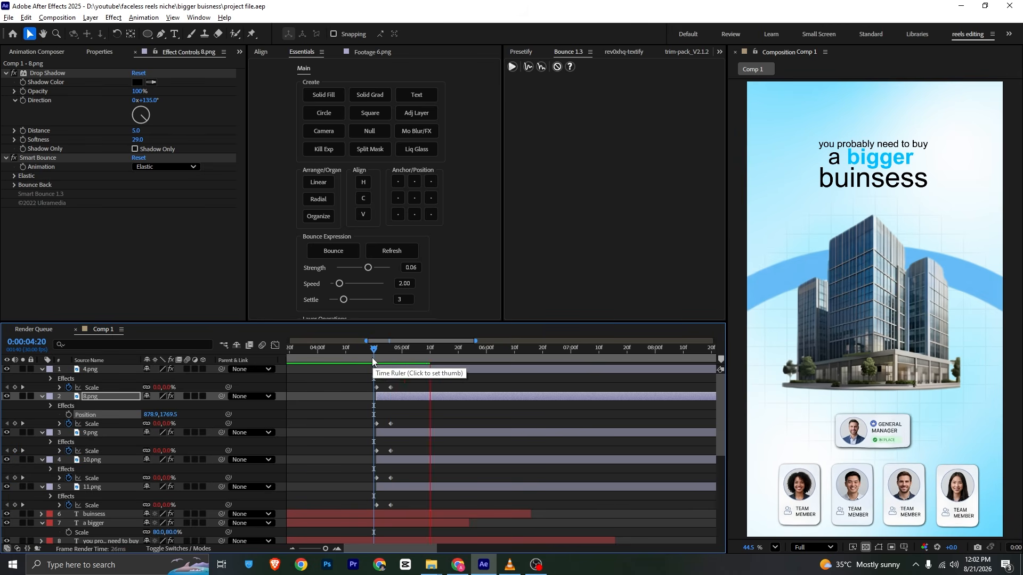
pyautogui.press('space')
# - Shift the 4.png layer to about 0:00:07:00 and toggle the visibility of the 8.png, 9.png and 10.png layers to identify their cards
pyautogui.moveTo(391, 371); pyautogui.dragTo(576, 372)
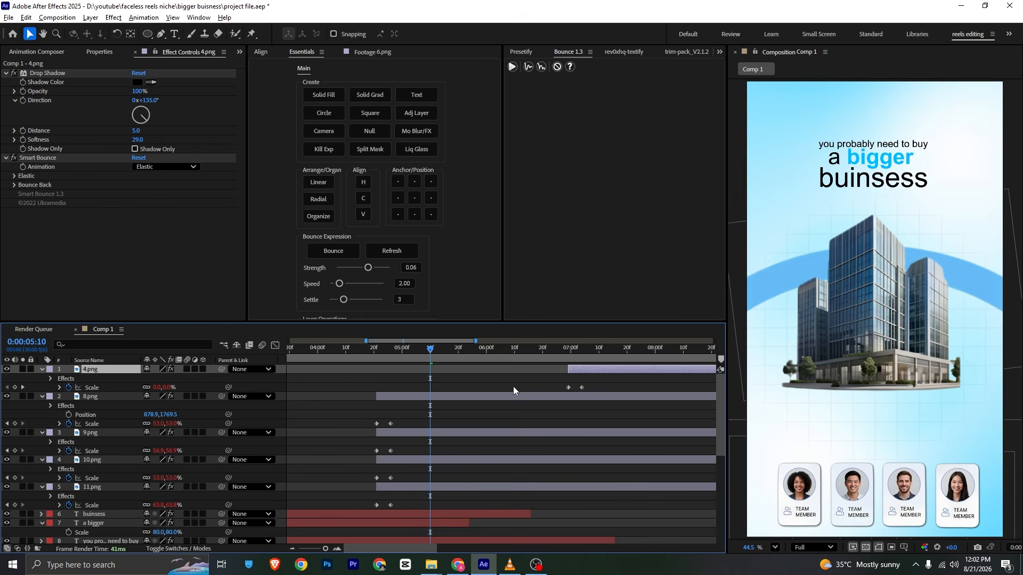
pyautogui.click(107, 399)
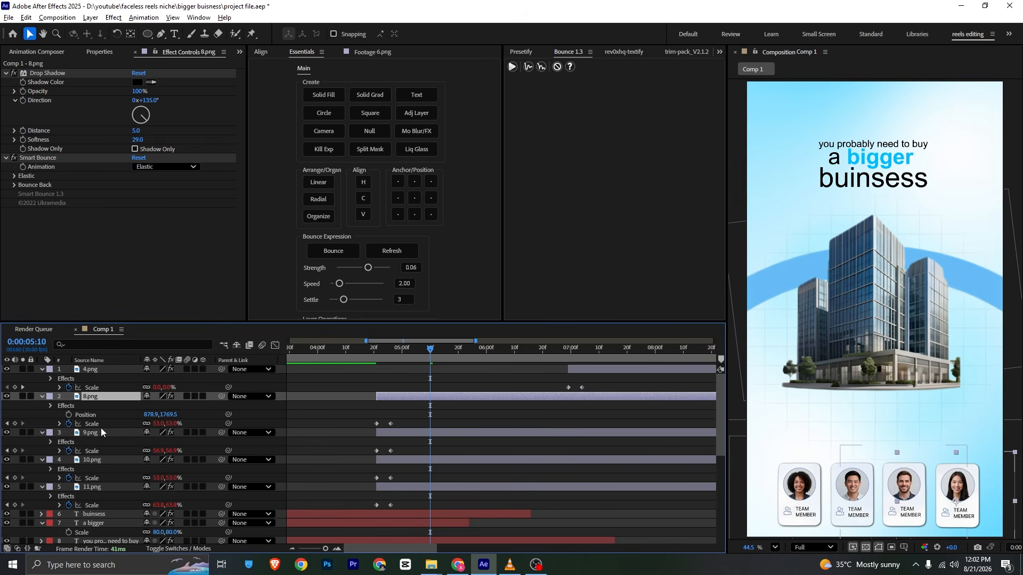
pyautogui.click(6, 396)
pyautogui.click(7, 397)
pyautogui.click(7, 432)
pyautogui.click(7, 433)
pyautogui.click(7, 459)
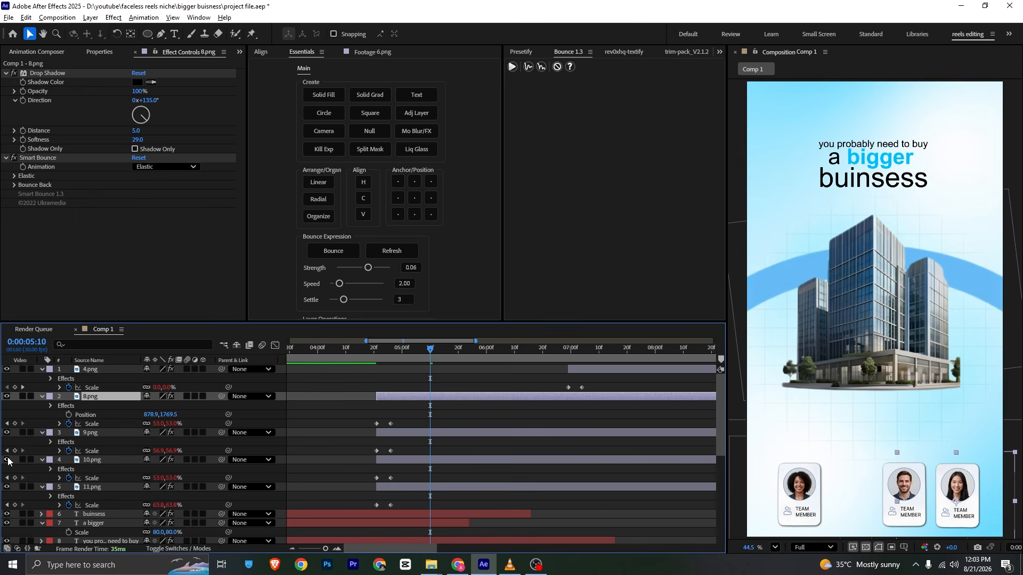
pyautogui.click(7, 459)
# - Stagger the starts of layers 10.png, 9.png, 8.png and 4.png at about 0:00:04:28, 0:00:05:03, 0:00:05:09 and 0:00:05:14, and save
pyautogui.moveTo(417, 461); pyautogui.dragTo(459, 440)
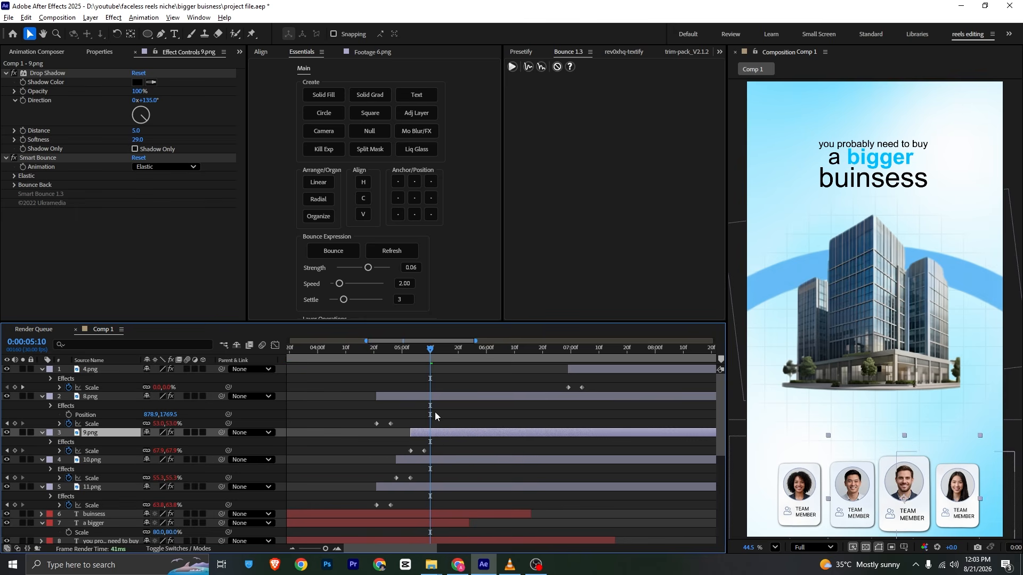
pyautogui.moveTo(422, 392); pyautogui.dragTo(485, 401)
pyautogui.moveTo(575, 369); pyautogui.dragTo(458, 377)
pyautogui.hotkey('ctrl', 's')
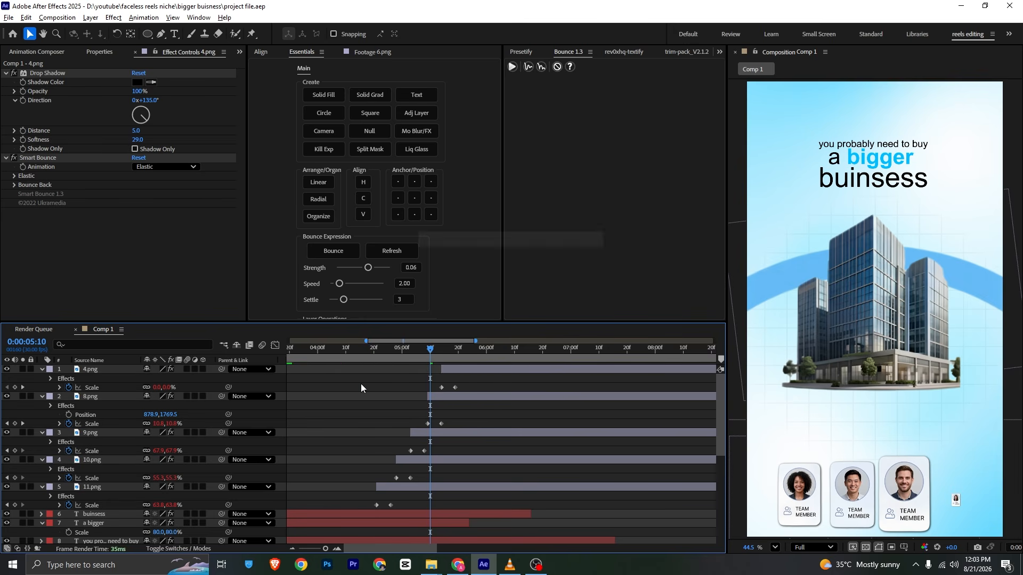
# - Preview the staggered card pop-ins from 0:00:03:11
pyautogui.moveTo(325, 549); pyautogui.dragTo(297, 551)
pyautogui.click(361, 358)
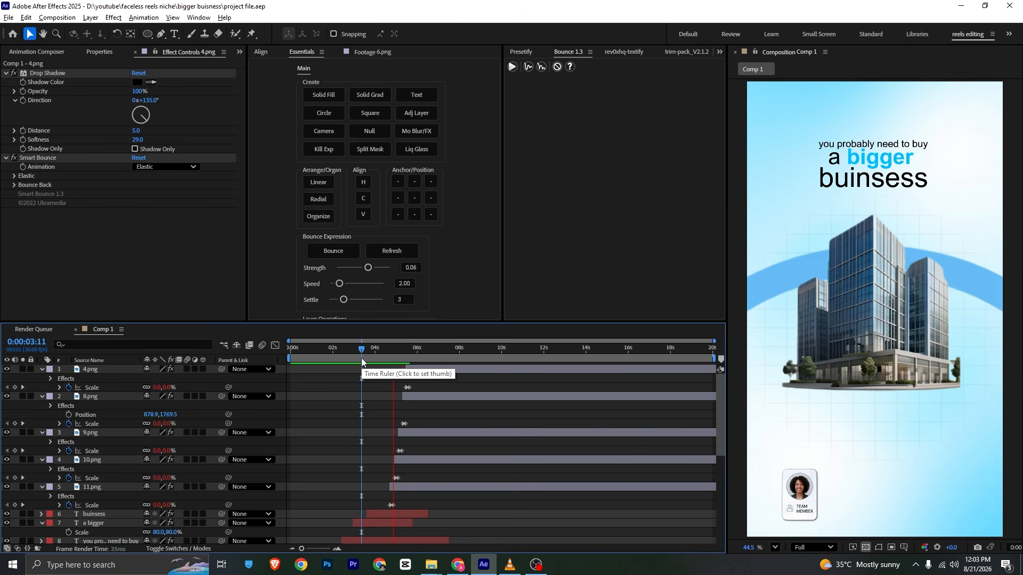
pyautogui.press('space')
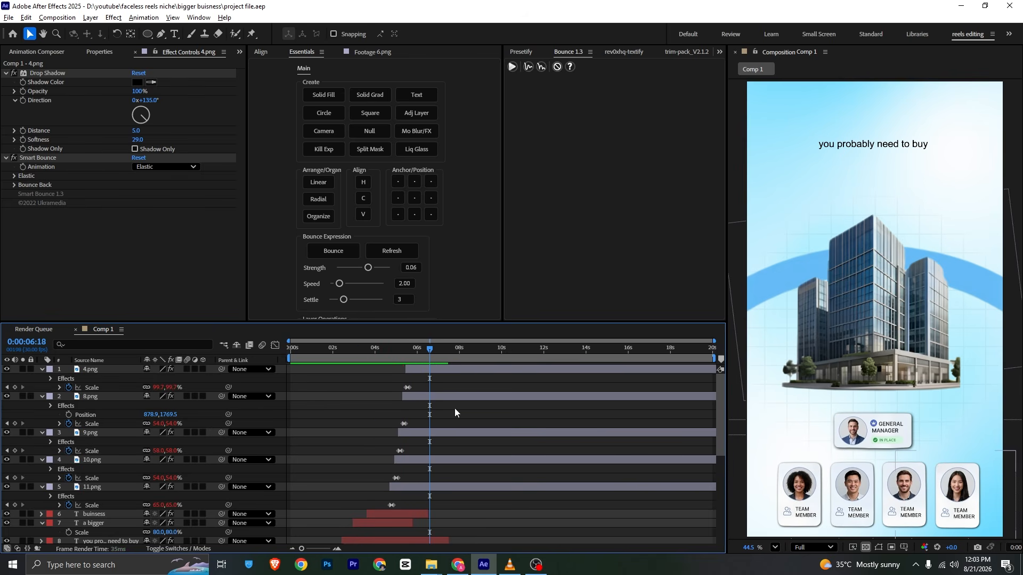
# - Switch to VLC, examine the scene following the building in the reference reel up to 00:07, and return to After Effects
pyautogui.click(510, 565)
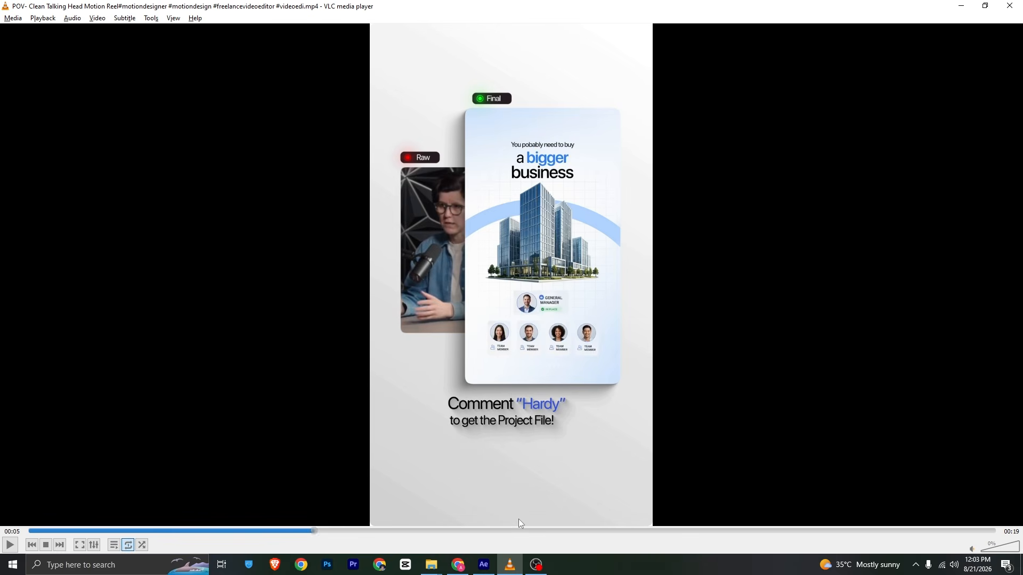
pyautogui.moveTo(326, 530); pyautogui.dragTo(425, 507)
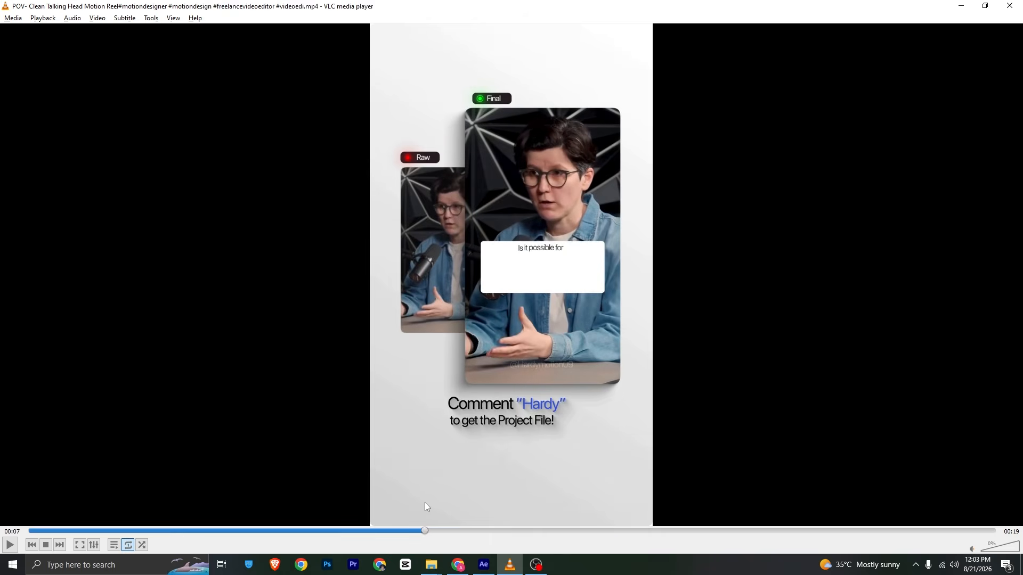
pyautogui.click(484, 566)
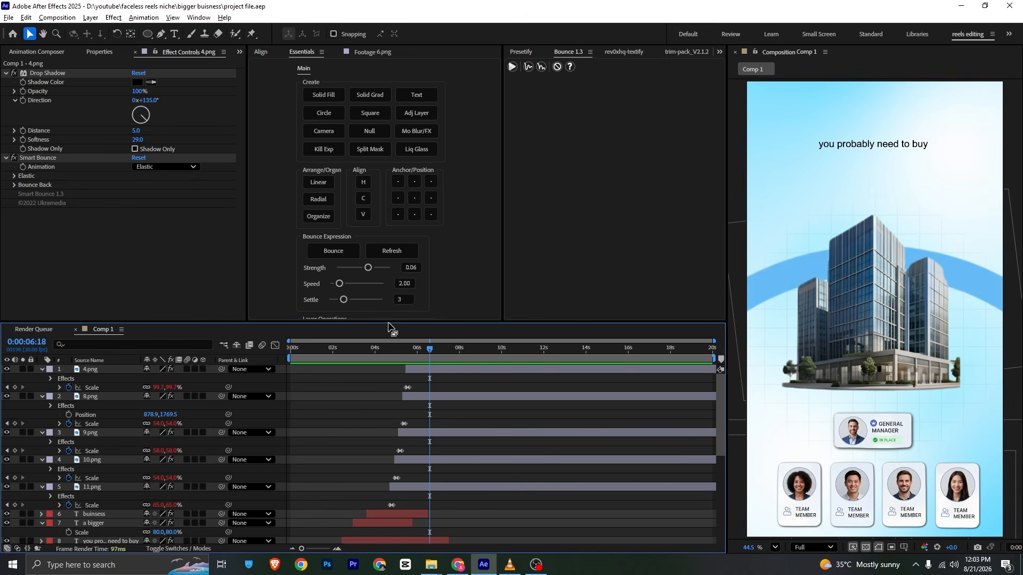